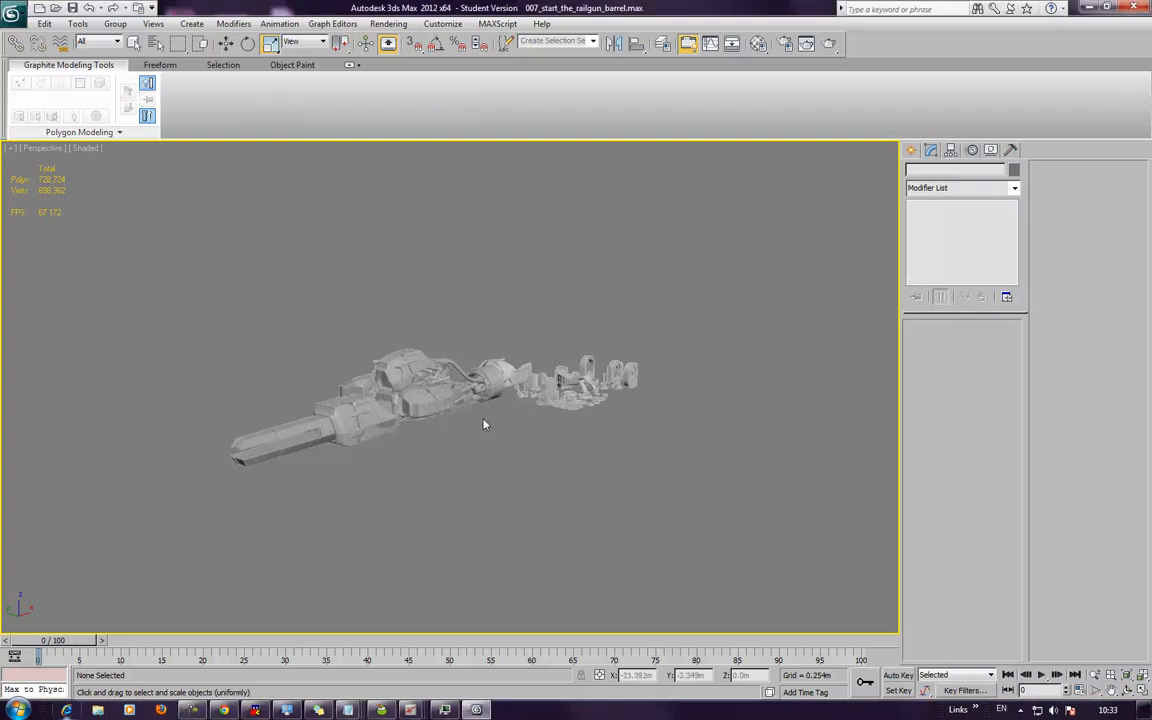
- Place one copy of the piston engine cap in the empty space beside the gun body
{"action": "middle_click_drag", "start_coordinate": [477, 457], "coordinate": [509, 418], "text": "alt"}
{"action": "mouse_move", "coordinate": [405, 415]}
{"action": "middle_mouse_down", "text": "alt"}
{"action": "mouse_move", "coordinate": [386, 404]}
{"action": "mouse_move", "coordinate": [402, 411]}
{"action": "middle_mouse_up", "text": "alt"}
{"action": "scroll", "coordinate": [407, 404], "scroll_direction": "up", "scroll_amount": 5}
{"action": "scroll", "coordinate": [407, 404], "scroll_direction": "down", "scroll_amount": 2}
{"action": "scroll", "coordinate": [407, 404], "scroll_direction": "up", "scroll_amount": 1}
{"action": "middle_click_drag", "start_coordinate": [386, 404], "coordinate": [847, 434]}
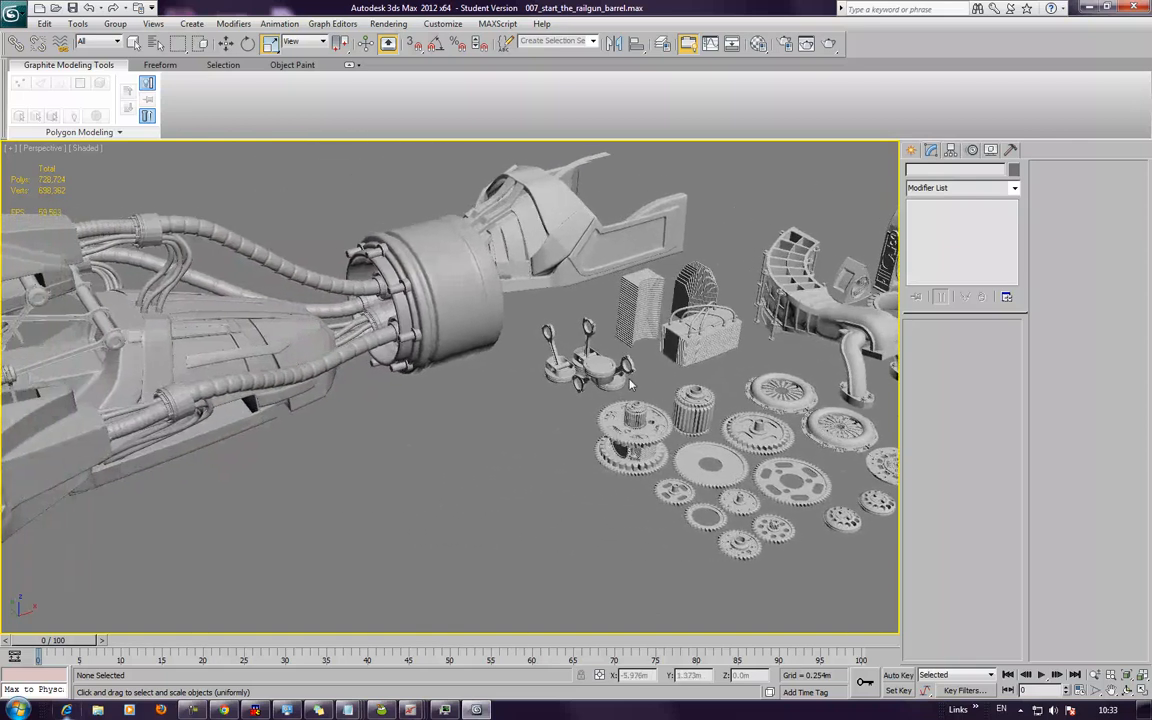
{"action": "left_click", "coordinate": [596, 368]}
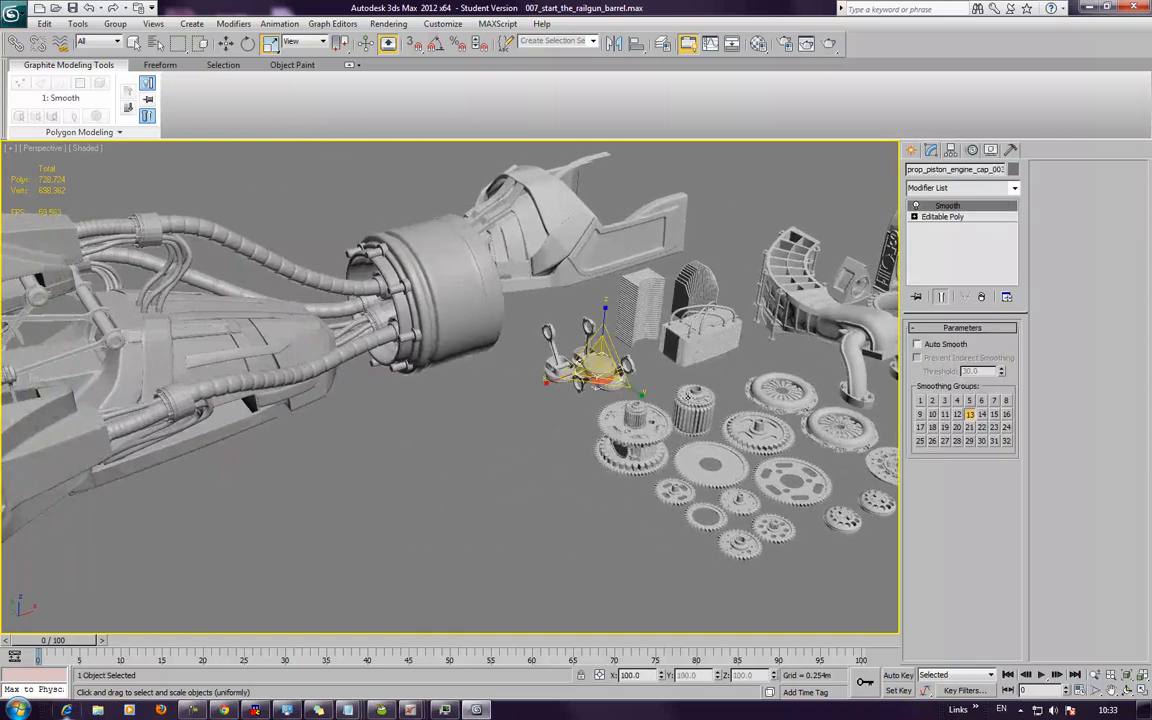
{"action": "key", "text": "w"}
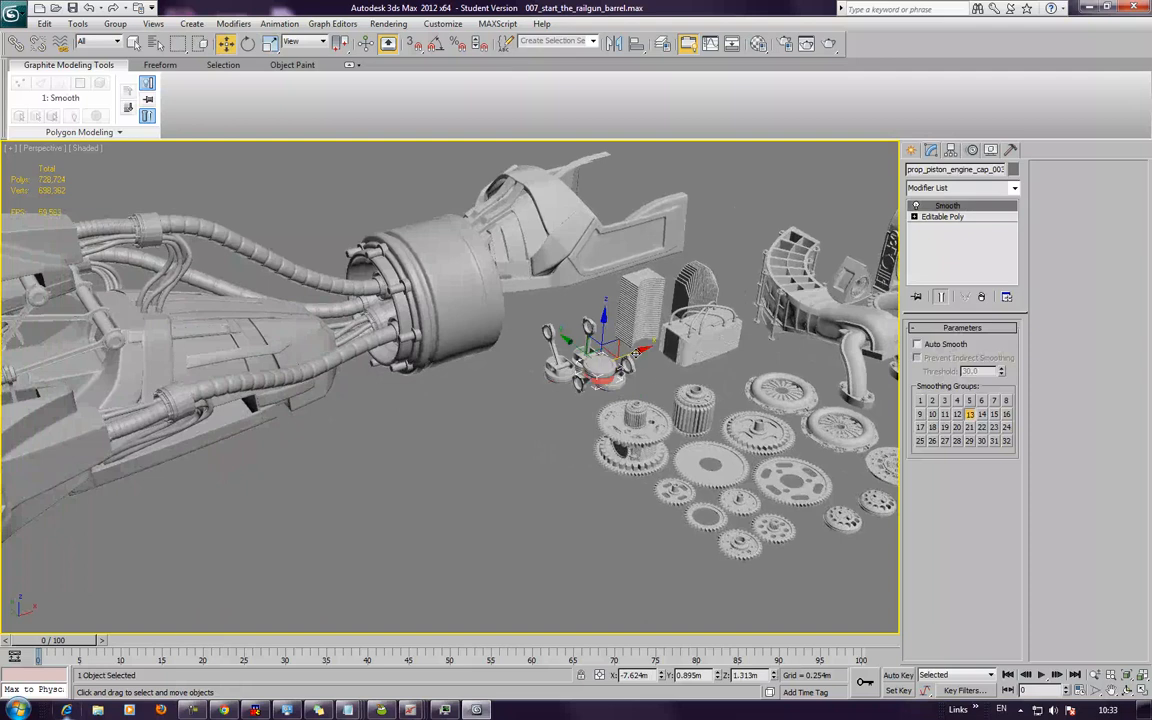
{"action": "mouse_move", "coordinate": [634, 352]}
{"action": "left_mouse_down", "text": "shift"}
{"action": "mouse_move", "coordinate": [537, 367]}
{"action": "mouse_move", "coordinate": [212, 499]}
{"action": "left_mouse_up", "text": "shift"}
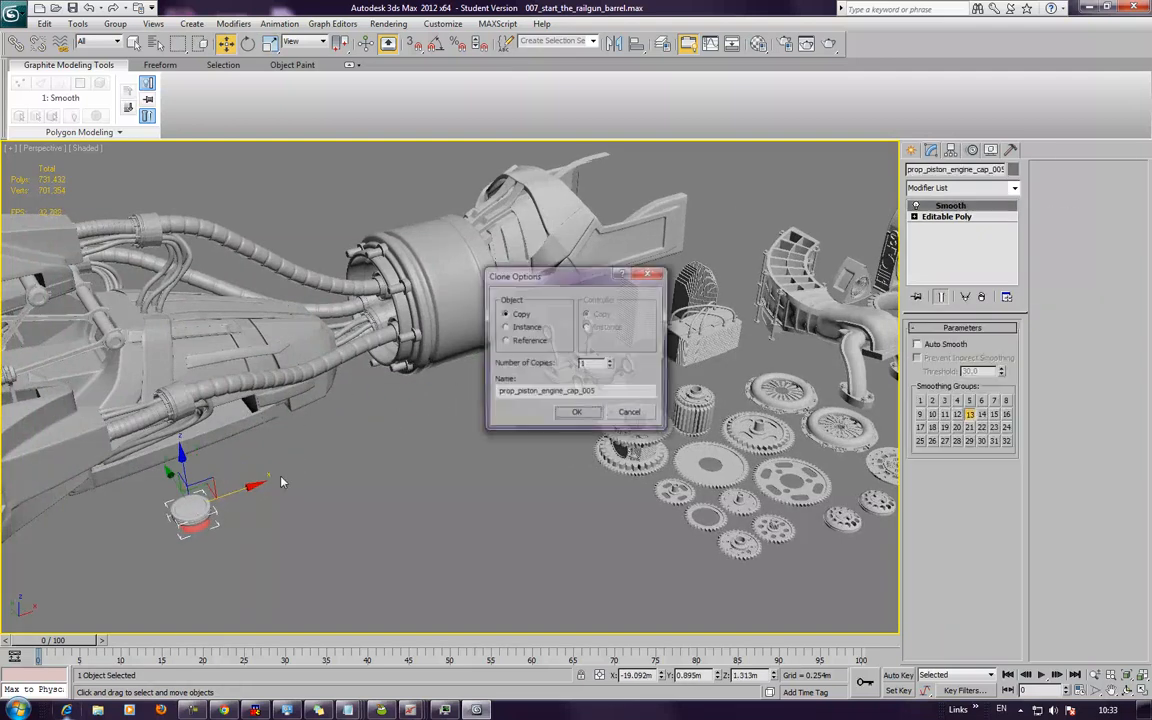
{"action": "left_click", "coordinate": [593, 415]}
- Place a copy of the triangular rotor part from the parts library in the empty space beside the gun
{"action": "middle_click_drag", "start_coordinate": [508, 420], "coordinate": [243, 393]}
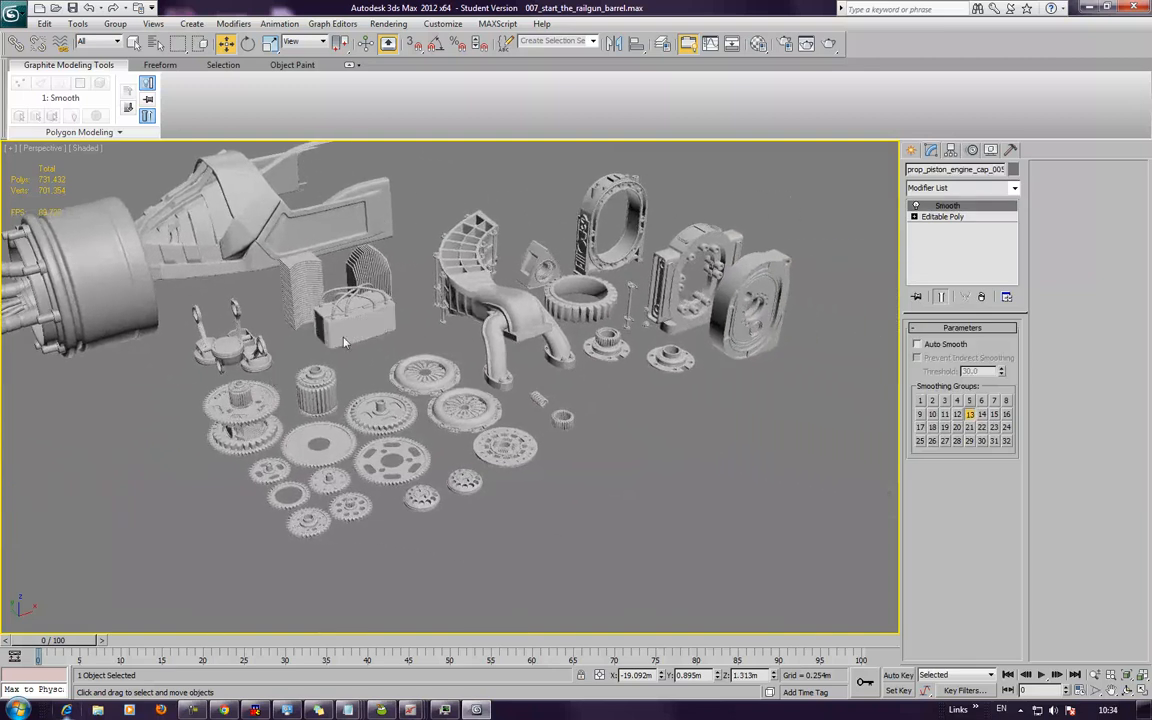
{"action": "middle_click_drag", "start_coordinate": [446, 304], "coordinate": [514, 339]}
{"action": "left_click", "coordinate": [591, 291]}
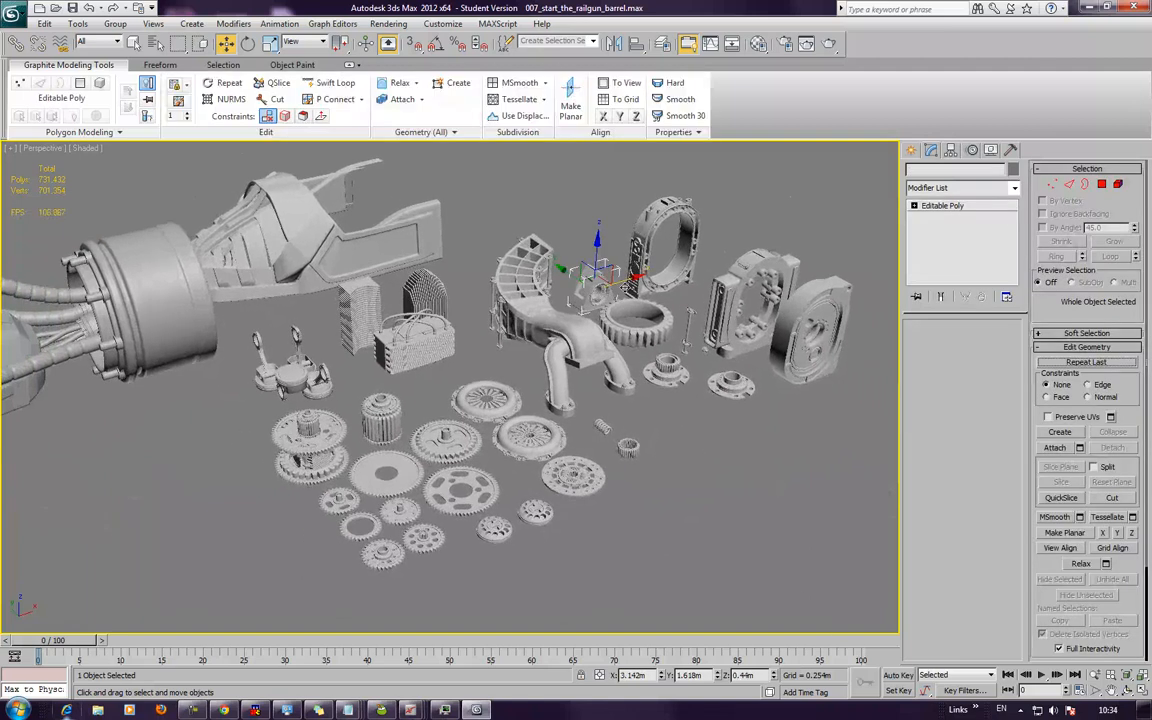
{"action": "left_click_drag", "start_coordinate": [591, 288], "coordinate": [55, 458]}
{"action": "left_click_drag", "start_coordinate": [112, 529], "coordinate": [114, 529], "text": "shift"}
{"action": "left_click", "coordinate": [573, 415]}
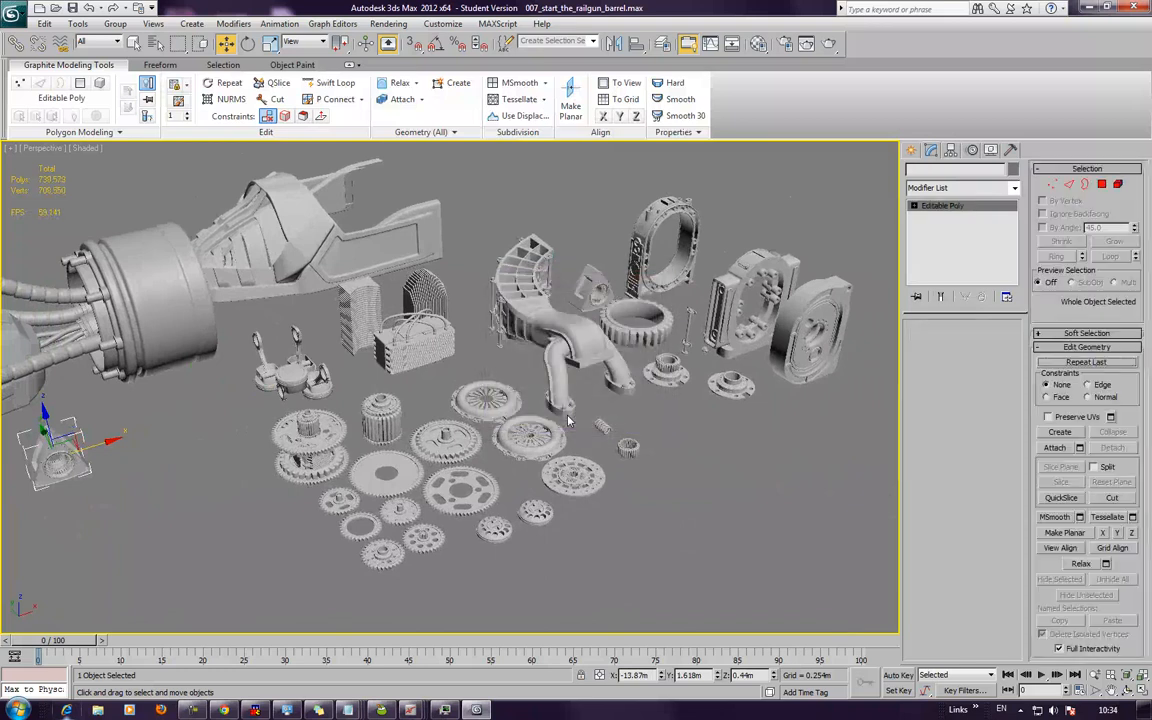
- Place one copy of the small domed bolt in front of the parts library, near the copied rotor part
{"action": "middle_click_drag", "start_coordinate": [564, 401], "coordinate": [587, 386]}
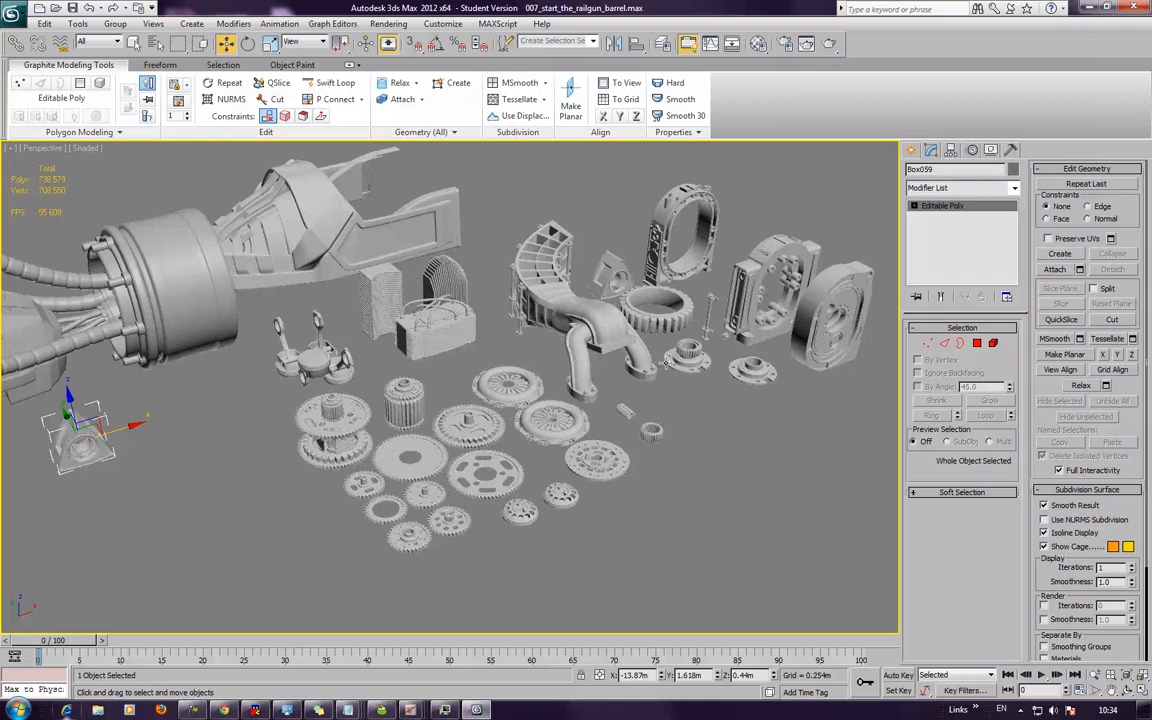
{"action": "scroll", "coordinate": [663, 365], "scroll_direction": "down", "scroll_amount": 3}
{"action": "middle_click_drag", "start_coordinate": [521, 377], "coordinate": [488, 421]}
{"action": "scroll", "coordinate": [569, 402], "scroll_direction": "up", "scroll_amount": 2}
{"action": "scroll", "coordinate": [569, 402], "scroll_direction": "down", "scroll_amount": 1}
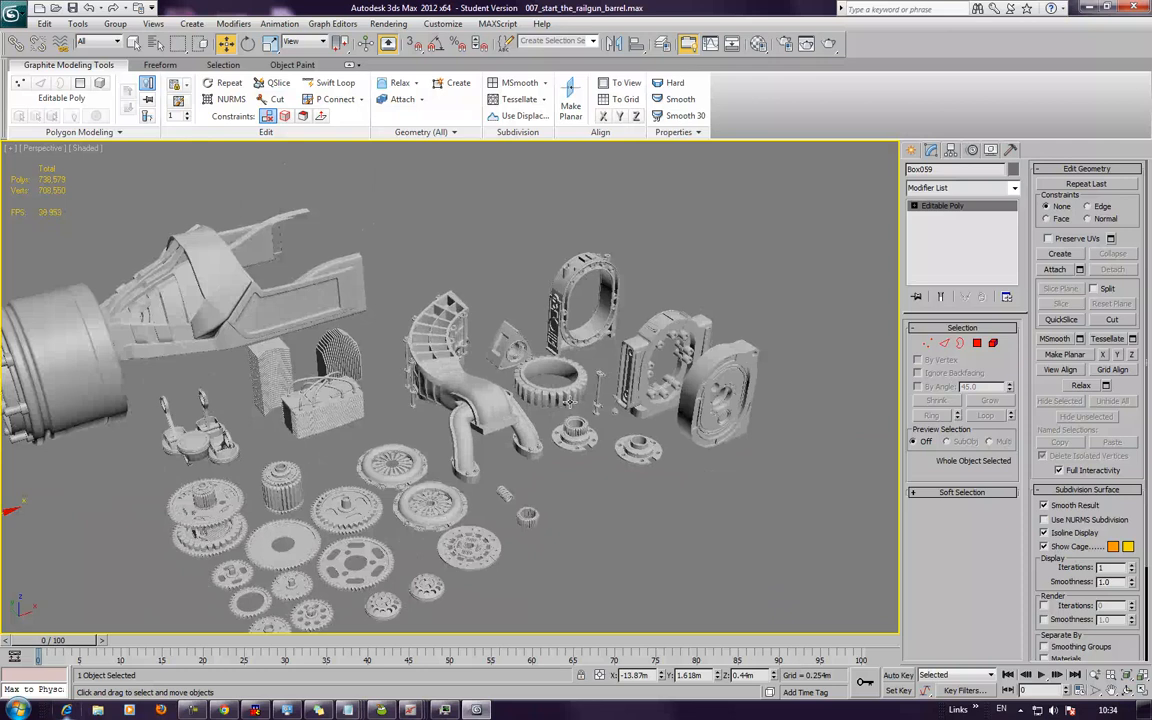
{"action": "scroll", "coordinate": [569, 402], "scroll_direction": "down", "scroll_amount": 2}
{"action": "left_click", "coordinate": [571, 403]}
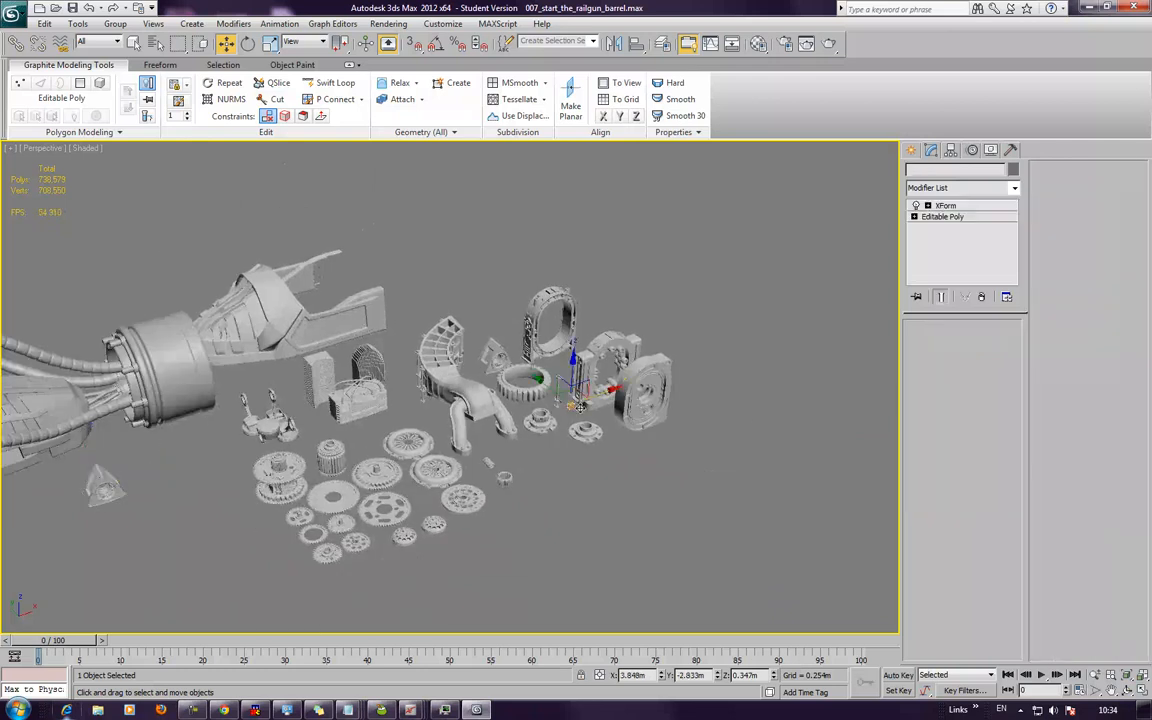
{"action": "mouse_move", "coordinate": [605, 390]}
{"action": "left_mouse_down", "text": "shift"}
{"action": "mouse_move", "coordinate": [495, 406]}
{"action": "mouse_move", "coordinate": [109, 548]}
{"action": "mouse_move", "coordinate": [107, 560]}
{"action": "left_mouse_up", "text": "shift"}
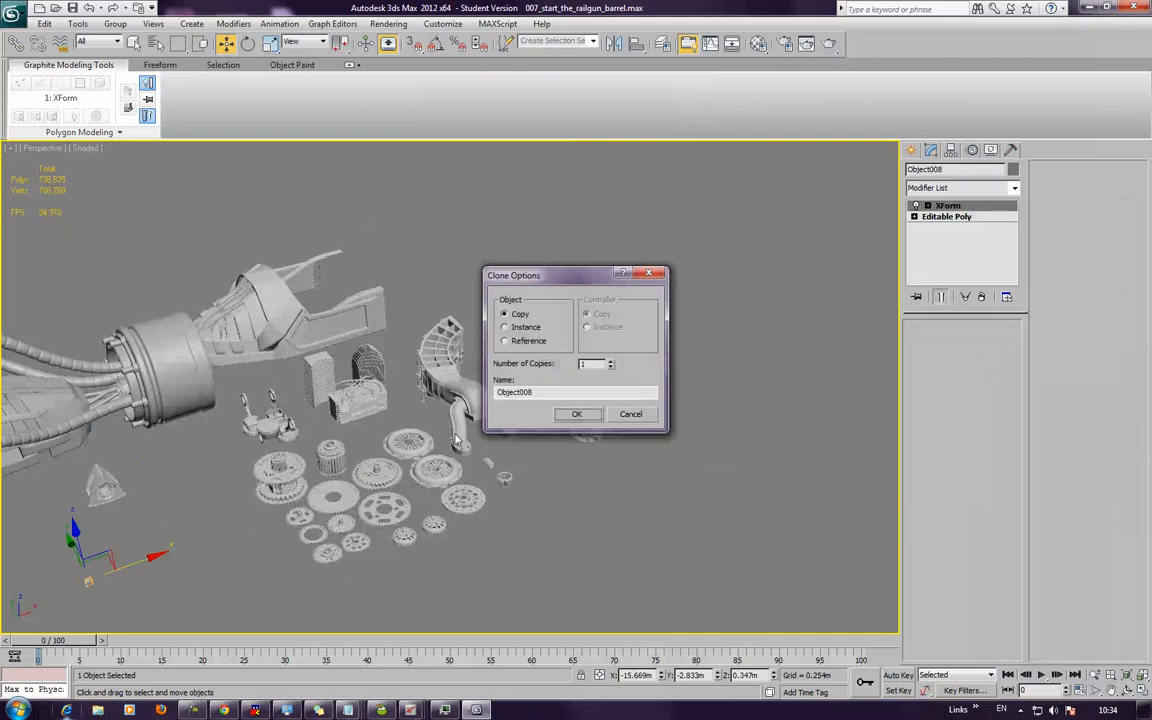
{"action": "left_click", "coordinate": [577, 414]}
- Select the three copied parts together with the railgun barrel
{"action": "left_click", "coordinate": [574, 236]}
{"action": "mouse_move", "coordinate": [588, 337]}
{"action": "middle_mouse_down"}
{"action": "mouse_move", "coordinate": [602, 325]}
{"action": "mouse_move", "coordinate": [715, 321]}
{"action": "mouse_move", "coordinate": [620, 280]}
{"action": "middle_mouse_up"}
{"action": "middle_click_drag", "start_coordinate": [190, 325], "coordinate": [368, 246]}
{"action": "left_click_drag", "start_coordinate": [391, 510], "coordinate": [221, 399]}
{"action": "middle_click_drag", "start_coordinate": [297, 401], "coordinate": [505, 308]}
{"action": "middle_click_drag", "start_coordinate": [538, 348], "coordinate": [225, 388], "text": "alt"}
{"action": "left_click", "coordinate": [157, 447], "text": "ctrl"}
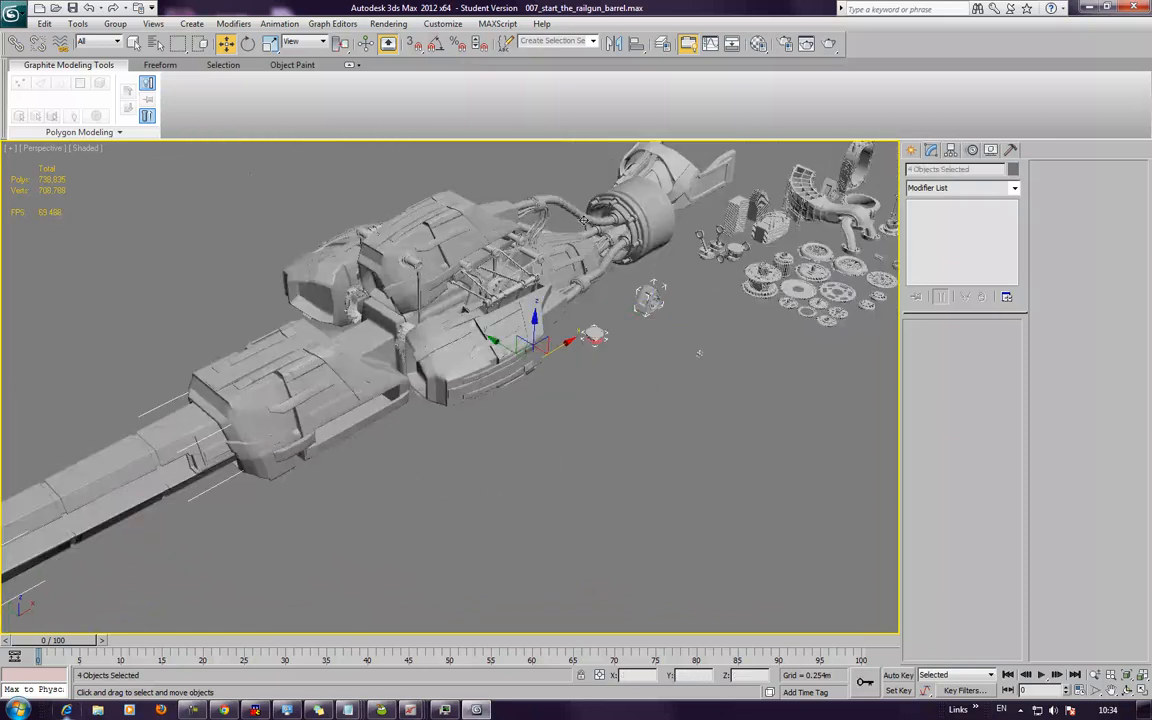
- Create a new layer from the selected barrel and copied parts, name it gun_barrel, and clear the selection
{"action": "left_click", "coordinate": [662, 45]}
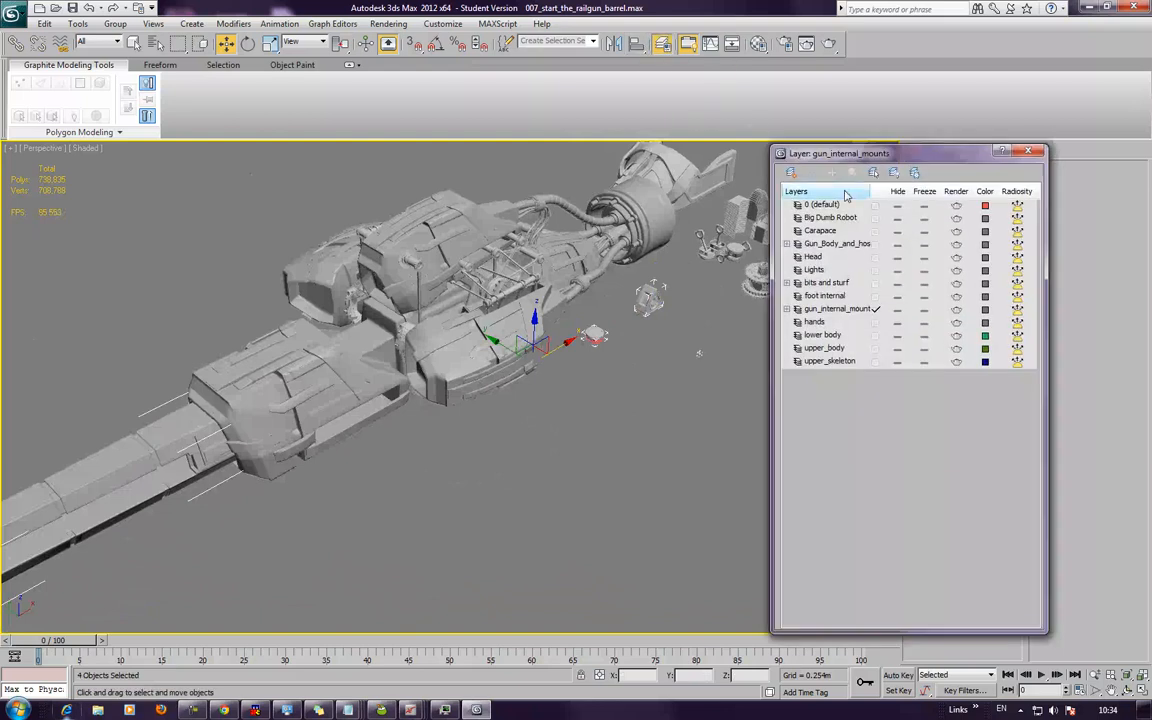
{"action": "left_click", "coordinate": [792, 173]}
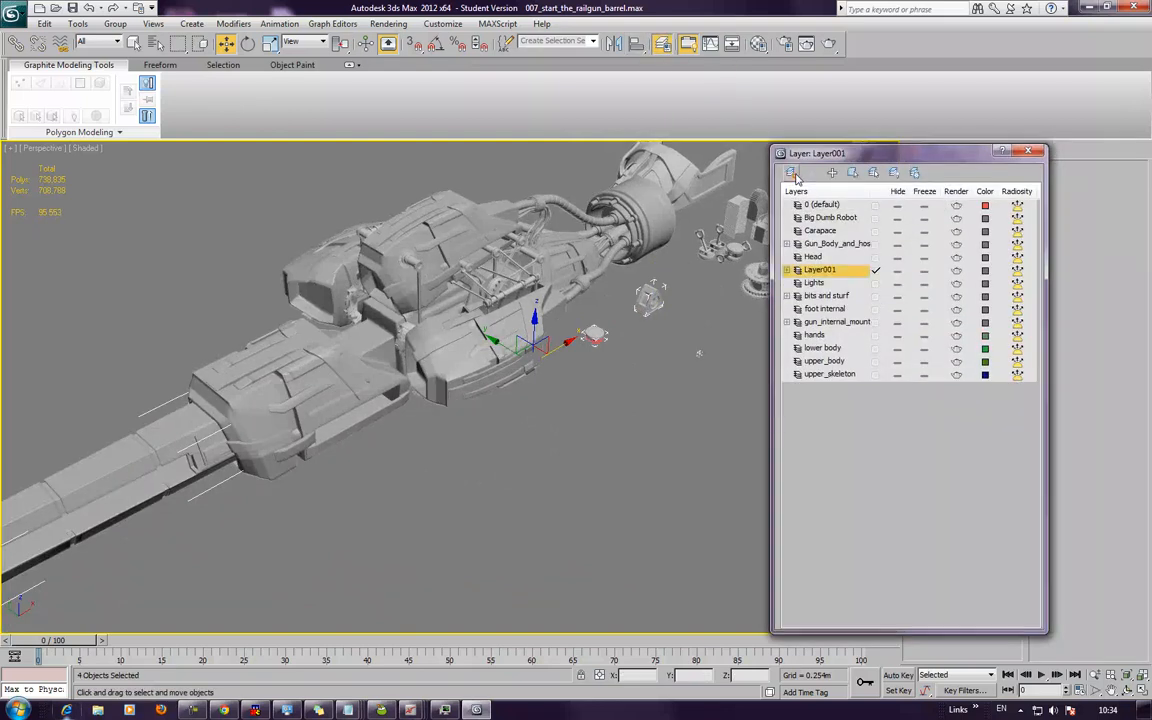
{"action": "right_click", "coordinate": [830, 269]}
{"action": "left_click", "coordinate": [892, 285]}
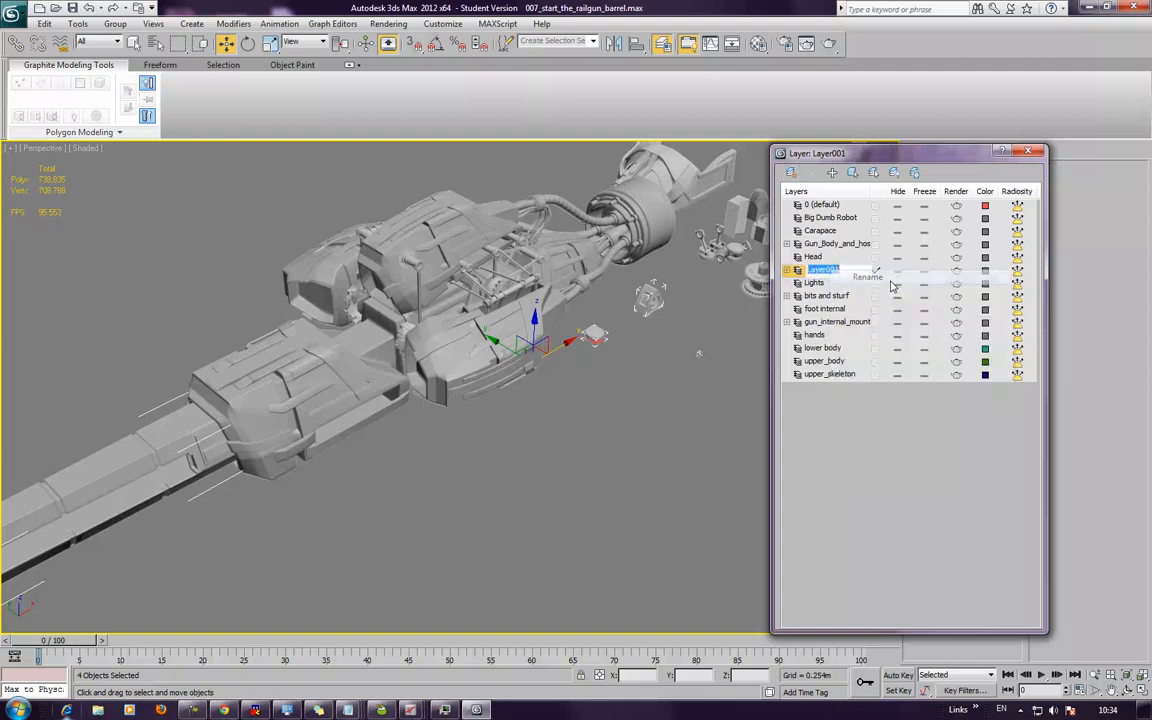
{"action": "type", "text": "gun_barrel"}
{"action": "key", "text": "Return"}
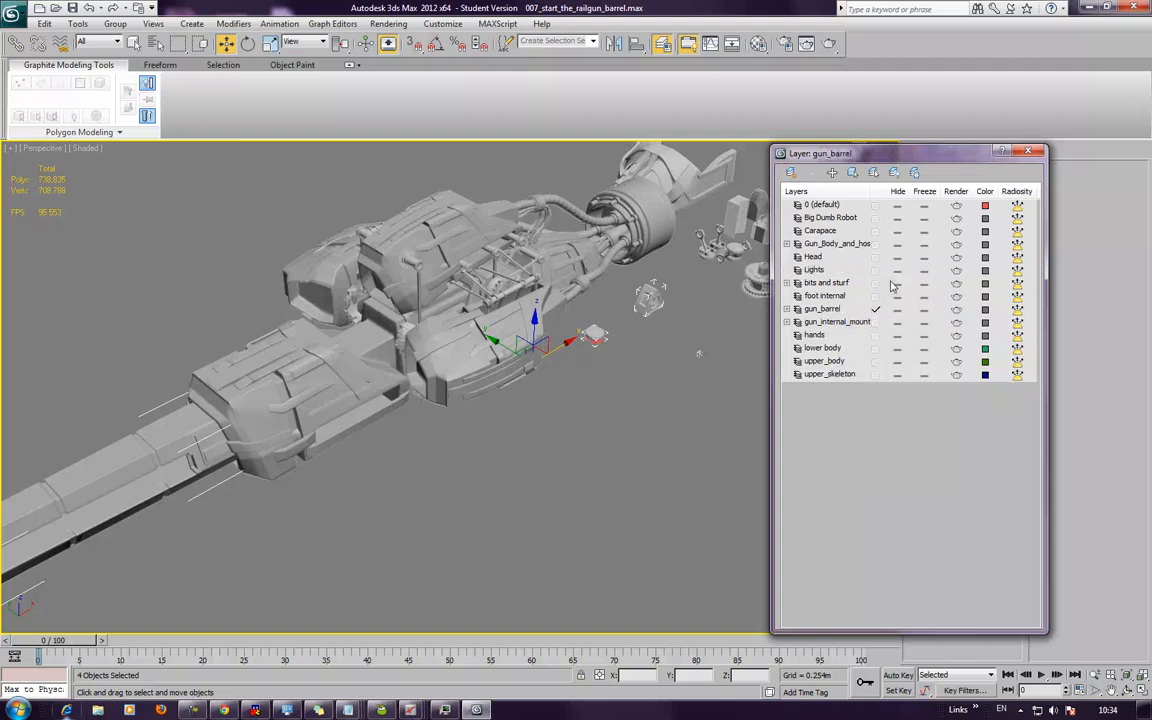
{"action": "left_click", "coordinate": [1028, 151]}
{"action": "left_click", "coordinate": [651, 463]}
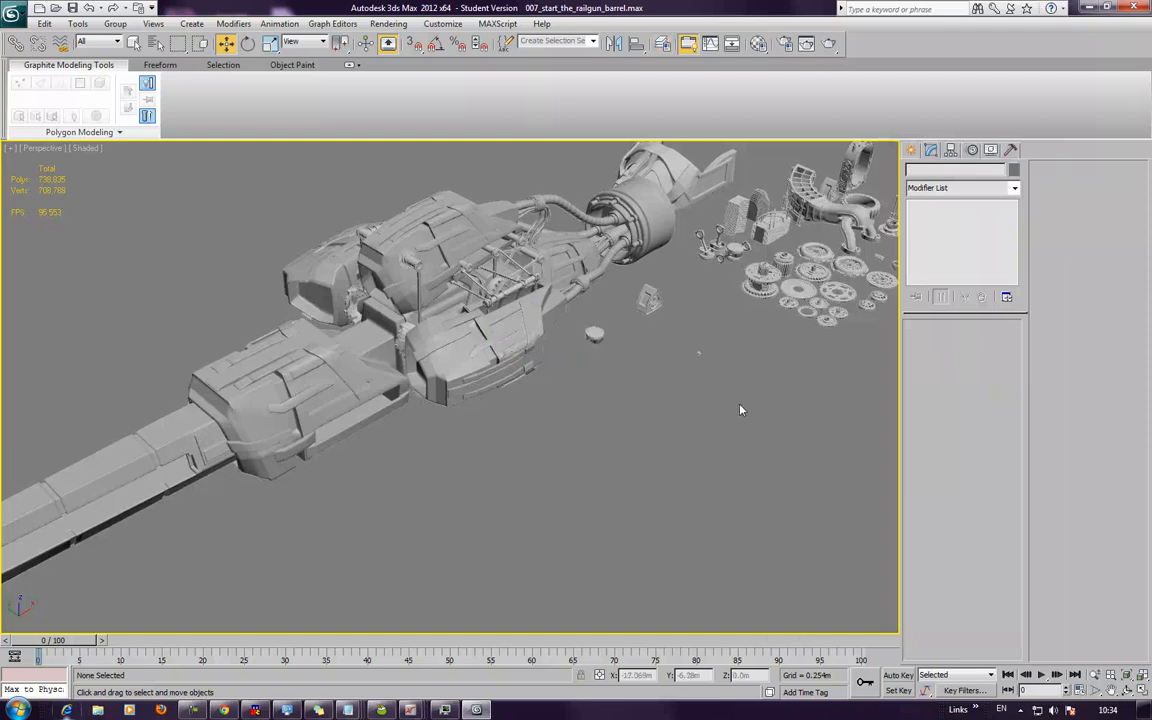
- Move the three copied parts alongside the railgun barrel
{"action": "left_click_drag", "start_coordinate": [588, 302], "coordinate": [265, 548]}
{"action": "left_click", "coordinate": [383, 439]}
{"action": "middle_click_drag", "start_coordinate": [383, 439], "coordinate": [576, 402]}
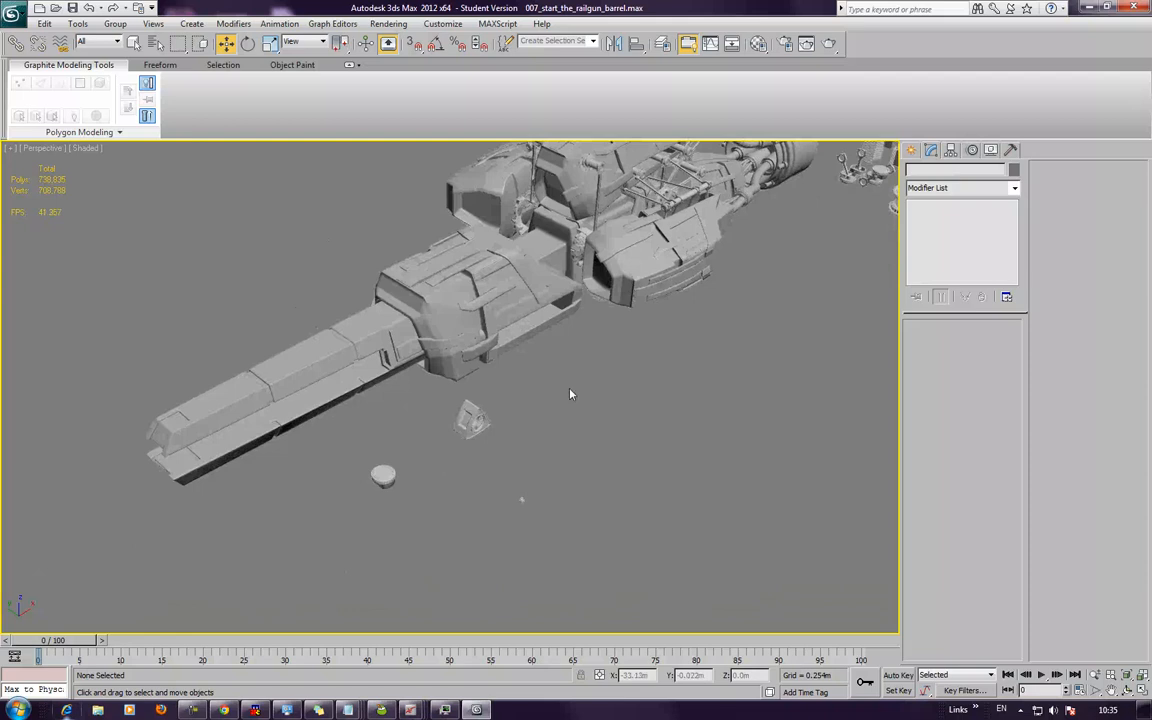
- Hide every layer except gun_barrel
{"action": "left_click", "coordinate": [661, 45]}
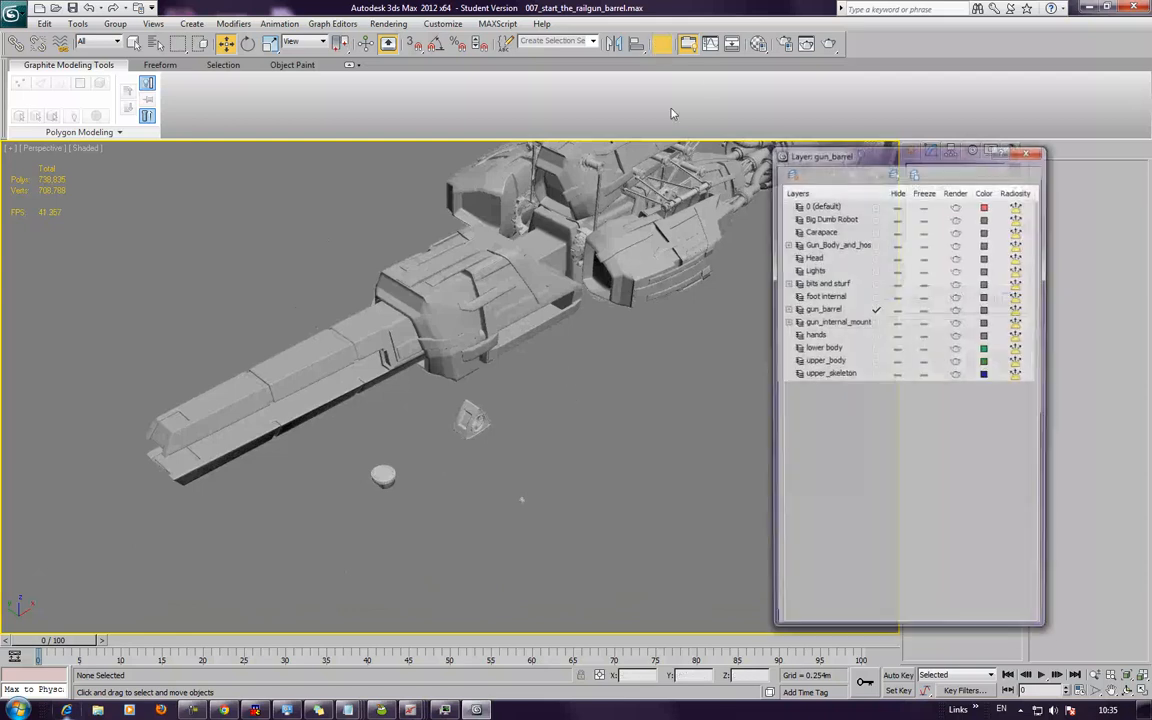
{"action": "left_click", "coordinate": [898, 205]}
{"action": "left_click", "coordinate": [898, 218]}
{"action": "left_click", "coordinate": [898, 231]}
{"action": "left_click", "coordinate": [898, 244]}
{"action": "left_click", "coordinate": [898, 257]}
{"action": "left_click", "coordinate": [898, 270]}
{"action": "left_click", "coordinate": [898, 283]}
{"action": "left_click", "coordinate": [898, 296]}
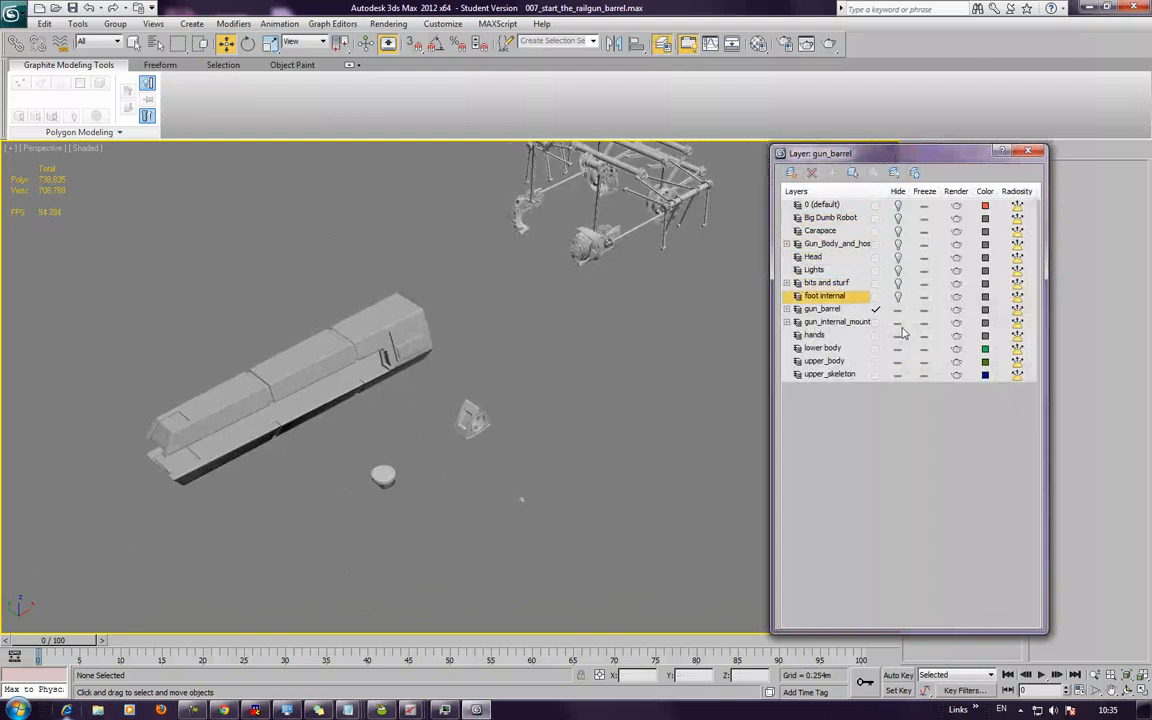
{"action": "left_click", "coordinate": [898, 322]}
{"action": "left_click", "coordinate": [898, 335]}
{"action": "left_click", "coordinate": [898, 348]}
{"action": "left_click", "coordinate": [898, 361]}
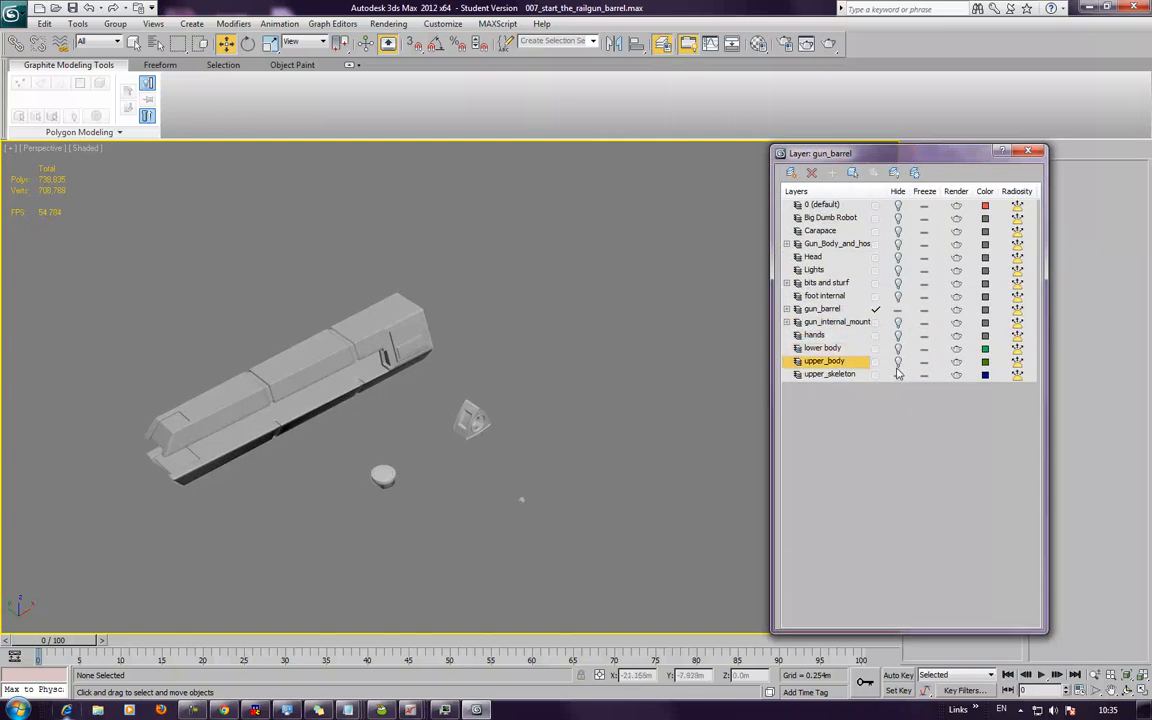
{"action": "left_click", "coordinate": [898, 374]}
{"action": "left_click", "coordinate": [1030, 151]}
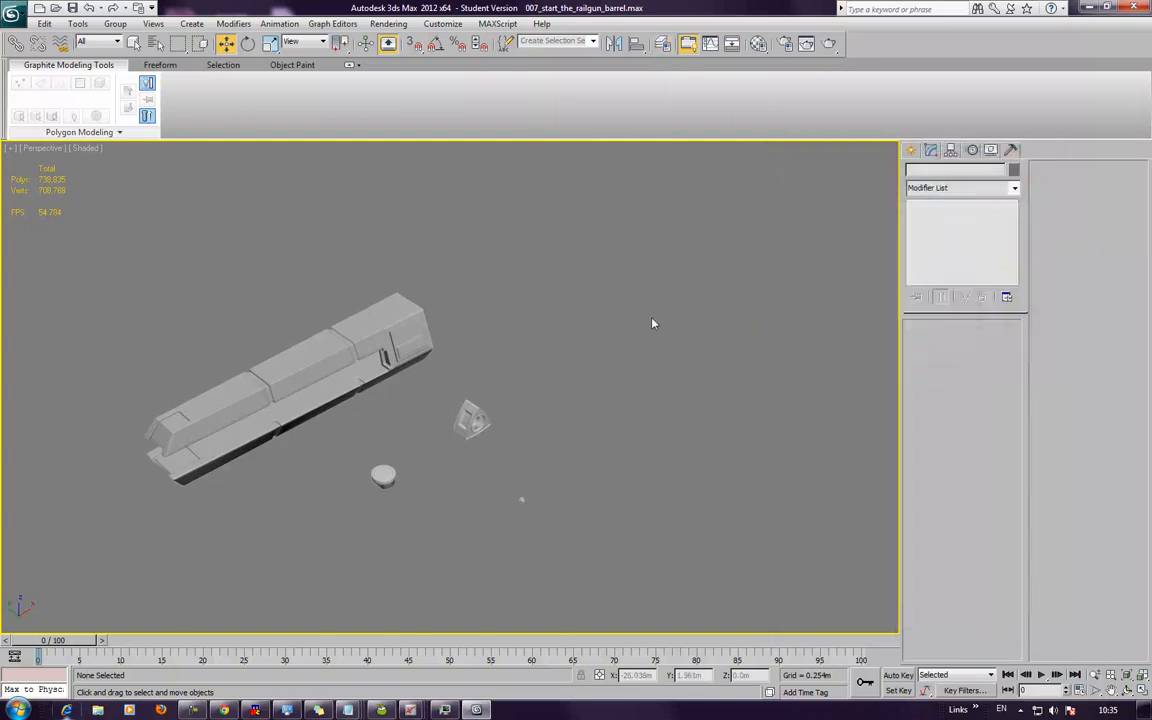
- Move the small bolt along the Y axis toward the barrel and the other copied parts
{"action": "mouse_move", "coordinate": [652, 323]}
{"action": "middle_mouse_down", "text": "alt"}
{"action": "mouse_move", "coordinate": [625, 334]}
{"action": "mouse_move", "coordinate": [684, 285]}
{"action": "mouse_move", "coordinate": [648, 348]}
{"action": "middle_mouse_up", "text": "alt"}
{"action": "left_click_drag", "start_coordinate": [676, 432], "coordinate": [678, 431]}
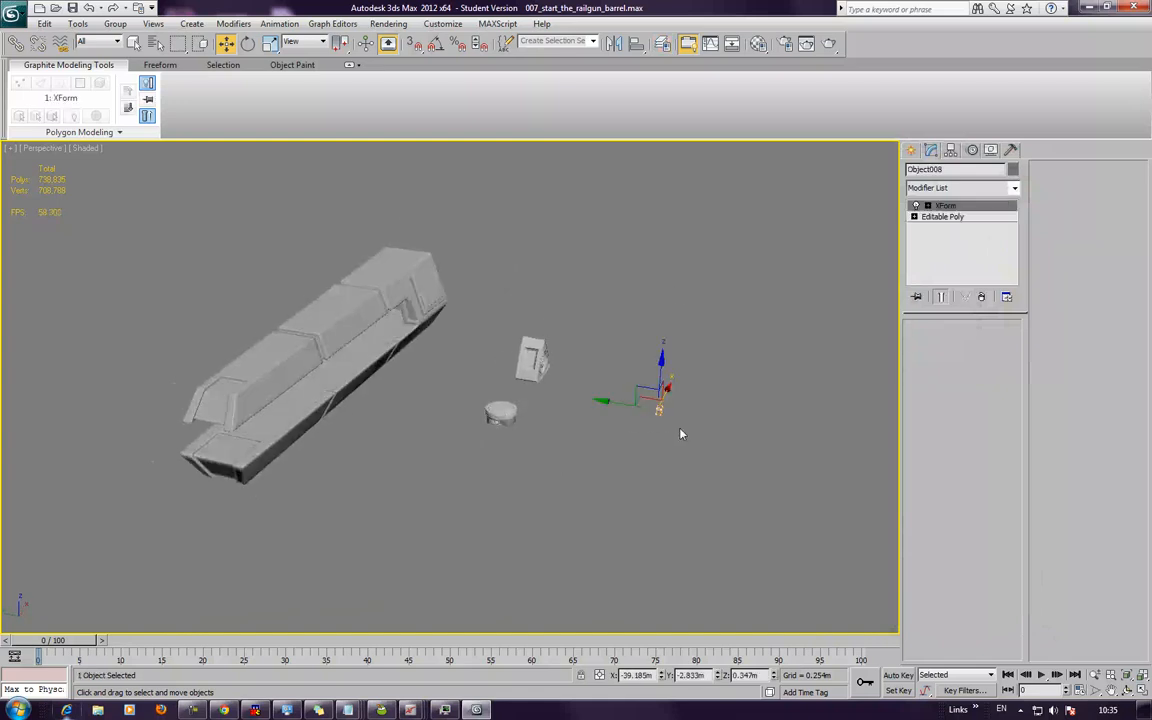
{"action": "left_click_drag", "start_coordinate": [614, 403], "coordinate": [410, 335]}
- Convert the small bolt to Editable Poly and rotate it 90 degrees in the left view so its dome faces up
{"action": "key", "text": "z"}
{"action": "key", "text": "f"}
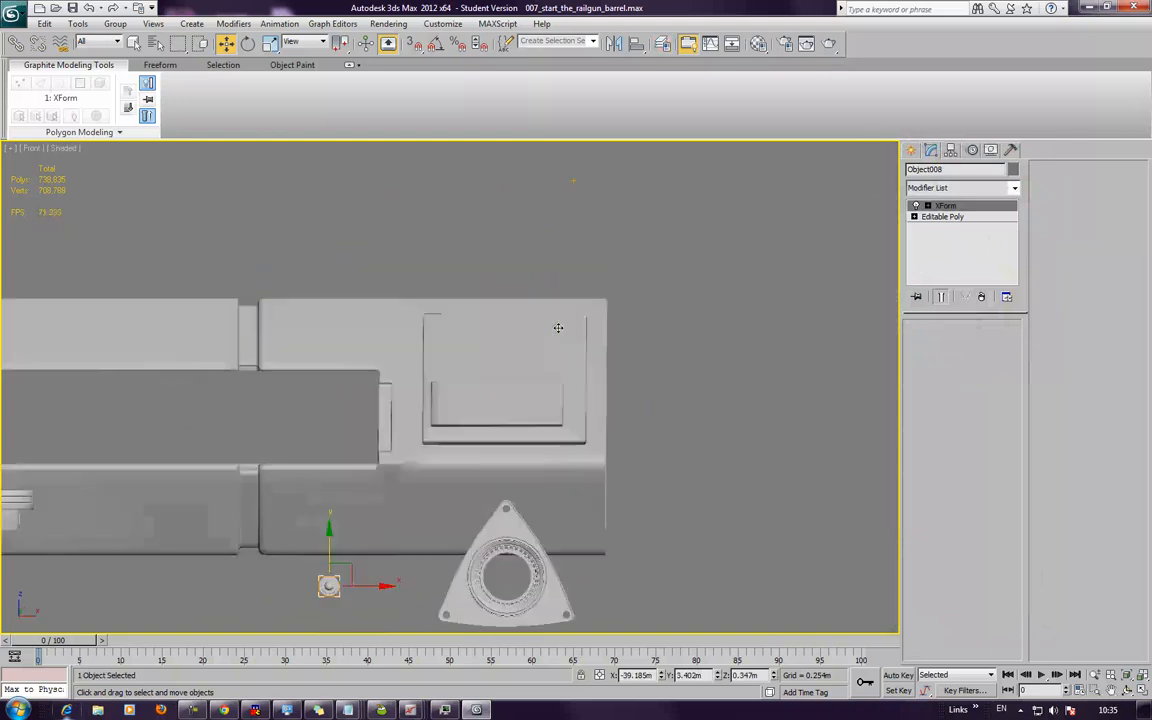
{"action": "key", "text": "l"}
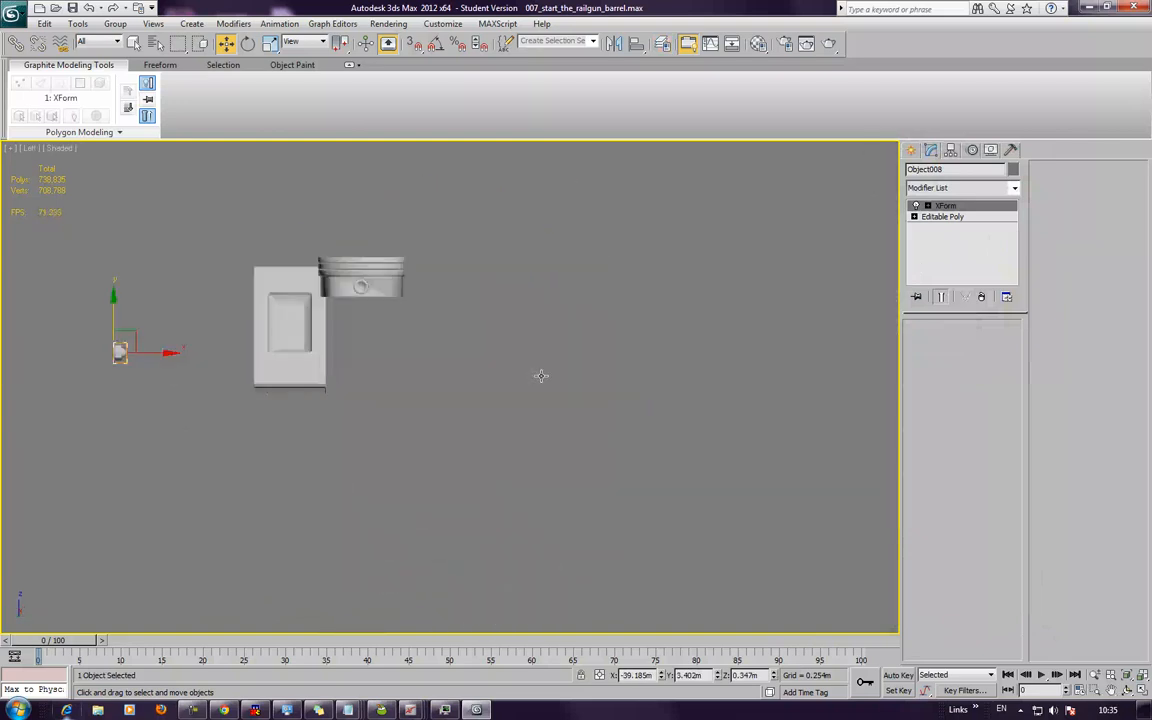
{"action": "middle_click_drag", "start_coordinate": [149, 213], "coordinate": [470, 267]}
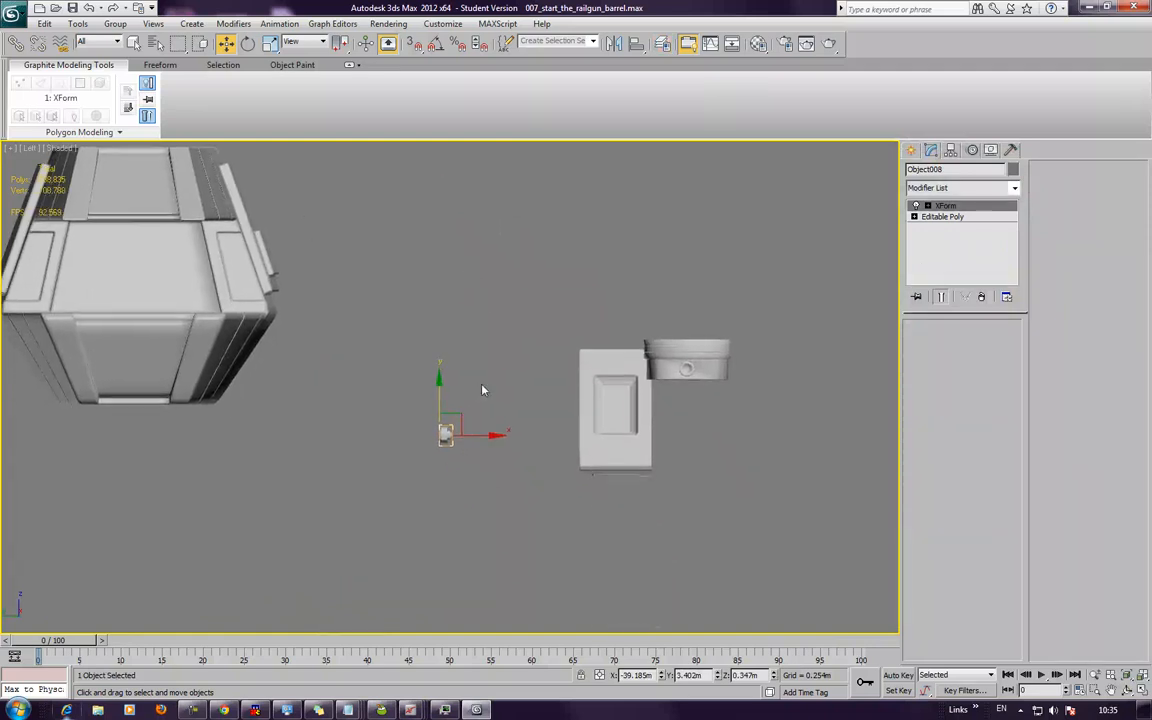
{"action": "middle_click_drag", "start_coordinate": [485, 424], "coordinate": [495, 355]}
{"action": "key", "text": "z"}
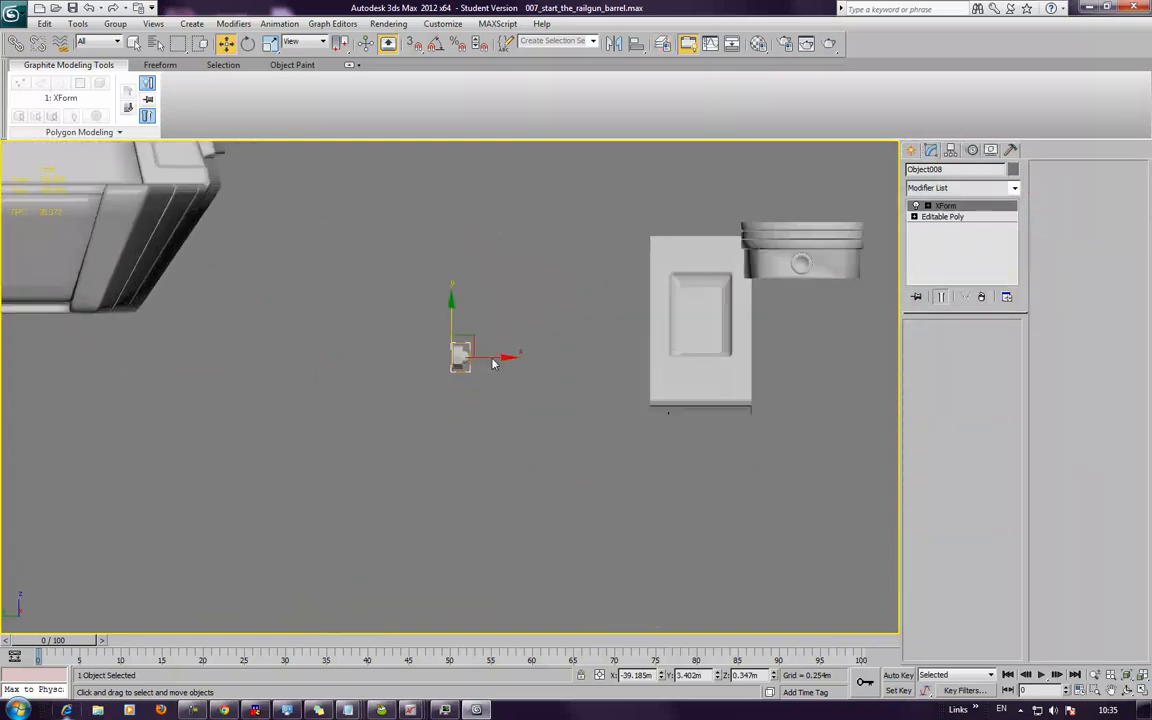
{"action": "right_click", "coordinate": [488, 368]}
{"action": "mouse_move", "coordinate": [490, 445]}
{"action": "left_click", "coordinate": [560, 452]}
{"action": "left_click", "coordinate": [248, 43]}
{"action": "left_click_drag", "start_coordinate": [413, 335], "coordinate": [401, 398]}
- Reset the bolt's transform with Reset XForm, convert it back to Editable Poly, and deselect it
{"action": "left_click", "coordinate": [1011, 150]}
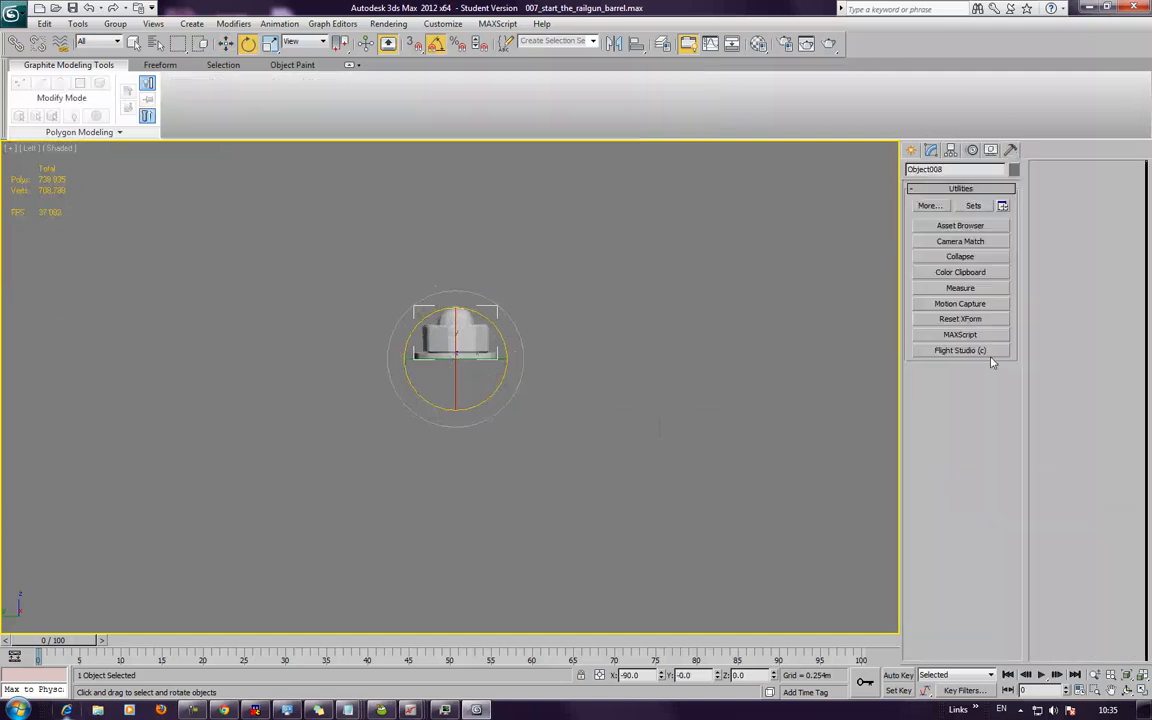
{"action": "left_click", "coordinate": [965, 319]}
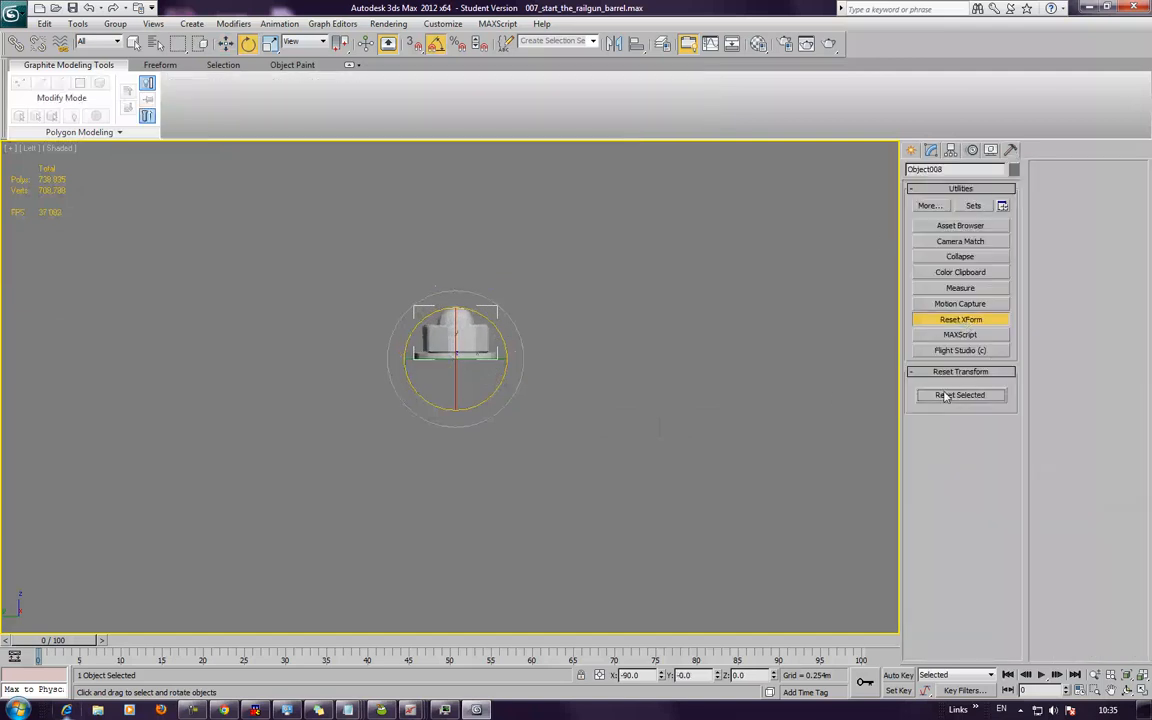
{"action": "right_click", "coordinate": [452, 318]}
{"action": "mouse_move", "coordinate": [480, 452]}
{"action": "left_click", "coordinate": [589, 464]}
{"action": "left_click", "coordinate": [607, 378]}
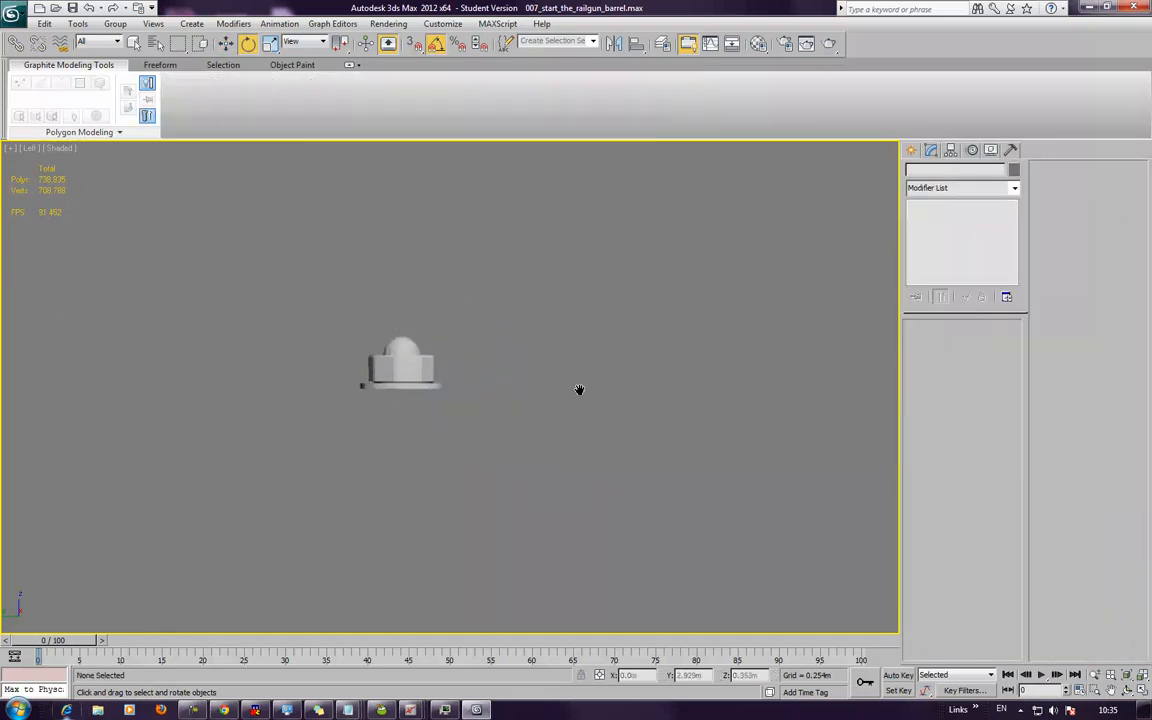
- Convert the copied piston engine cap to Editable Poly
{"action": "scroll", "coordinate": [560, 395], "scroll_direction": "down", "scroll_amount": 5}
{"action": "middle_click_drag", "start_coordinate": [527, 393], "coordinate": [421, 422]}
{"action": "left_click", "coordinate": [663, 318]}
{"action": "scroll", "coordinate": [718, 273], "scroll_direction": "up", "scroll_amount": 4}
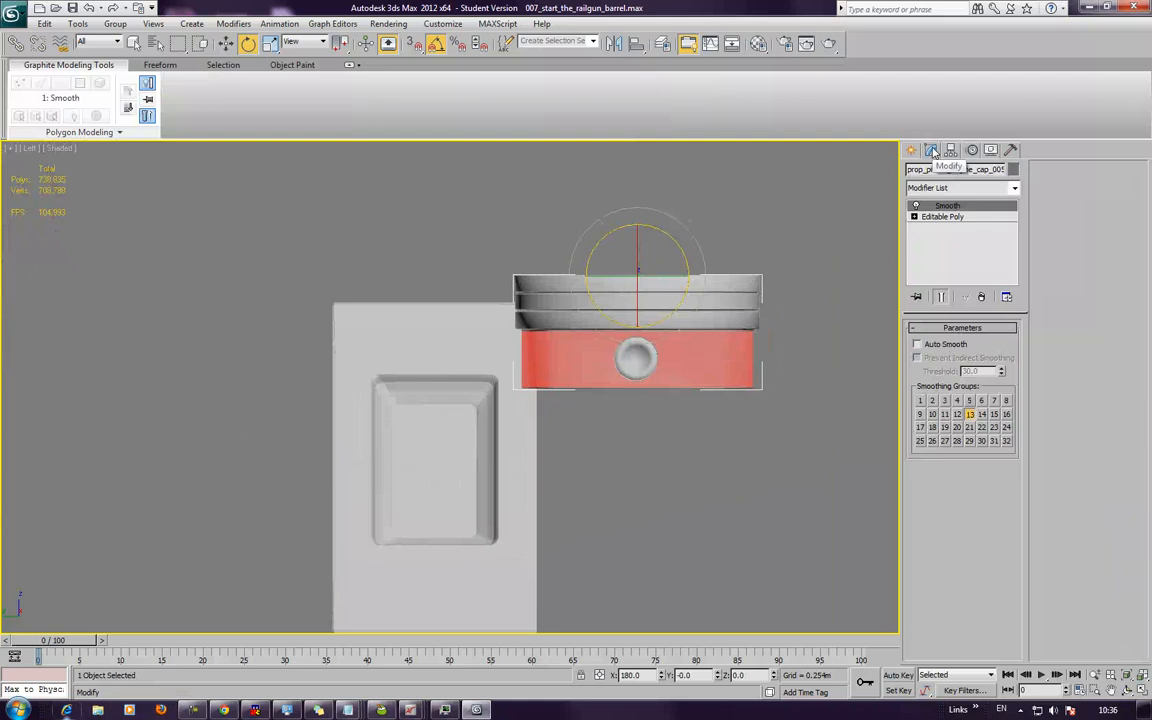
{"action": "right_click", "coordinate": [691, 307]}
{"action": "mouse_move", "coordinate": [740, 436]}
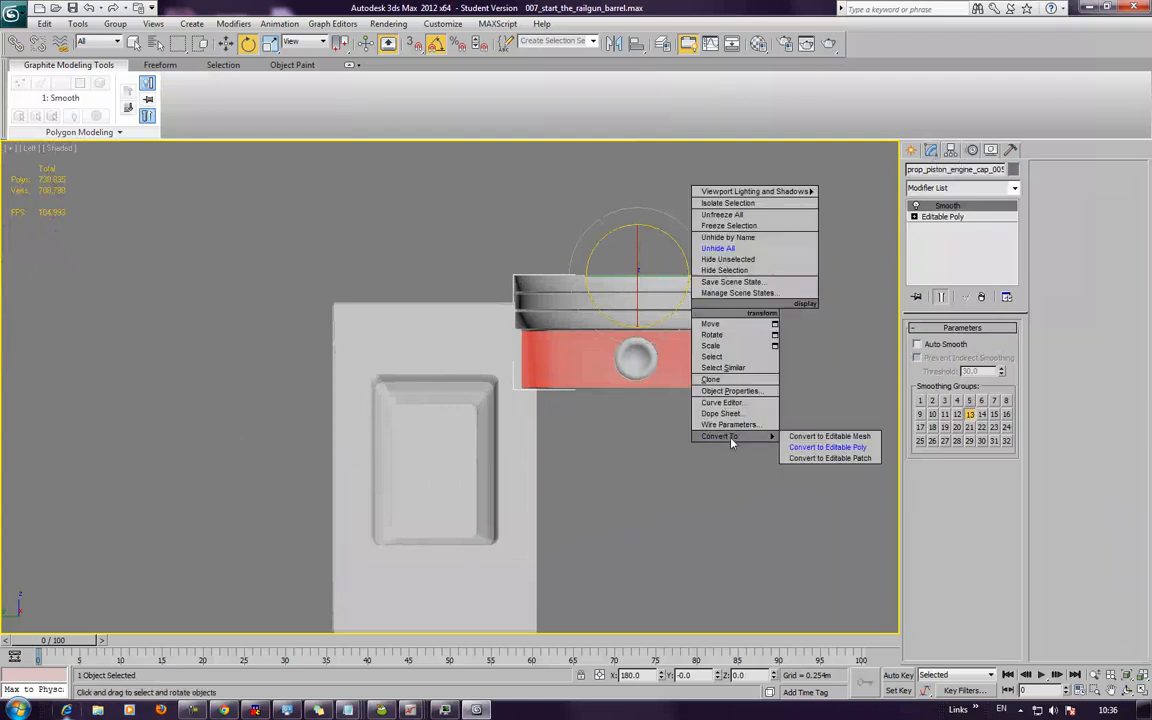
{"action": "left_click", "coordinate": [825, 447]}
- Move only the piston cap's pivot down to the base of the cap
{"action": "left_click", "coordinate": [951, 149]}
{"action": "left_click", "coordinate": [955, 238]}
{"action": "key", "text": "w"}
{"action": "left_click_drag", "start_coordinate": [638, 236], "coordinate": [619, 349]}
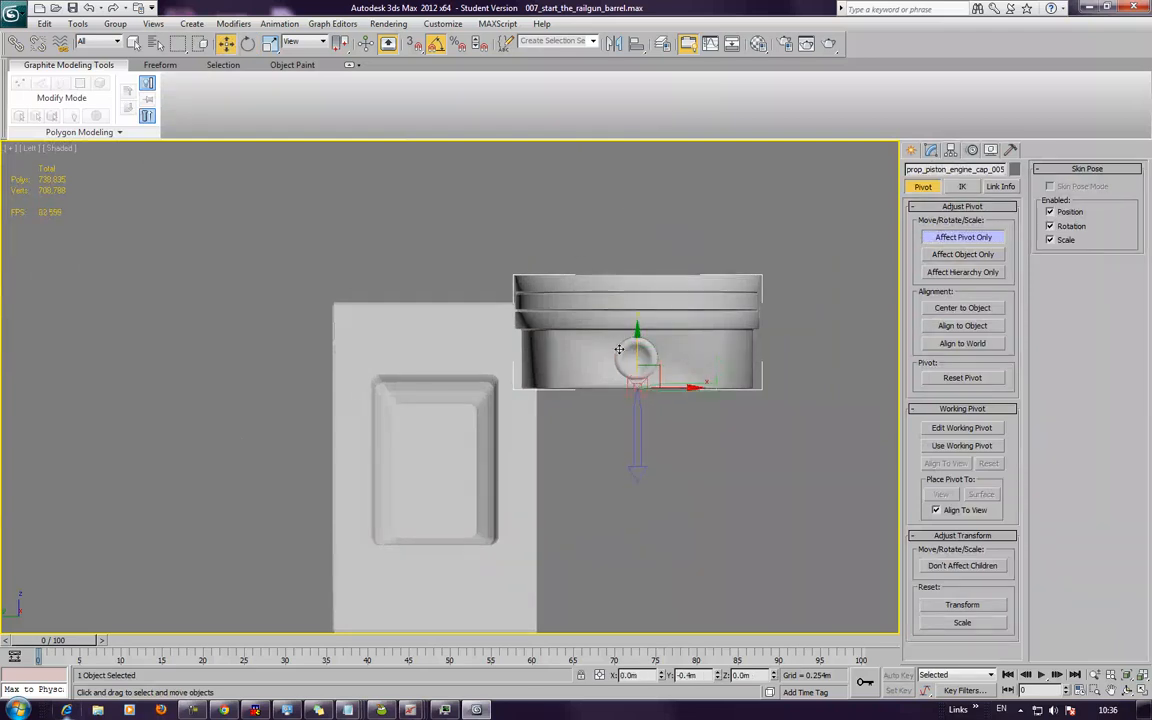
- Display edged faces in the viewport and examine the piston cap's mesh around the pin hole
{"action": "middle_click_drag", "start_coordinate": [648, 222], "coordinate": [483, 314]}
{"action": "scroll", "coordinate": [574, 222], "scroll_direction": "down", "scroll_amount": 7}
{"action": "scroll", "coordinate": [597, 293], "scroll_direction": "up", "scroll_amount": 2}
{"action": "scroll", "coordinate": [483, 314], "scroll_direction": "down", "scroll_amount": 1}
{"action": "scroll", "coordinate": [520, 316], "scroll_direction": "up", "scroll_amount": 3}
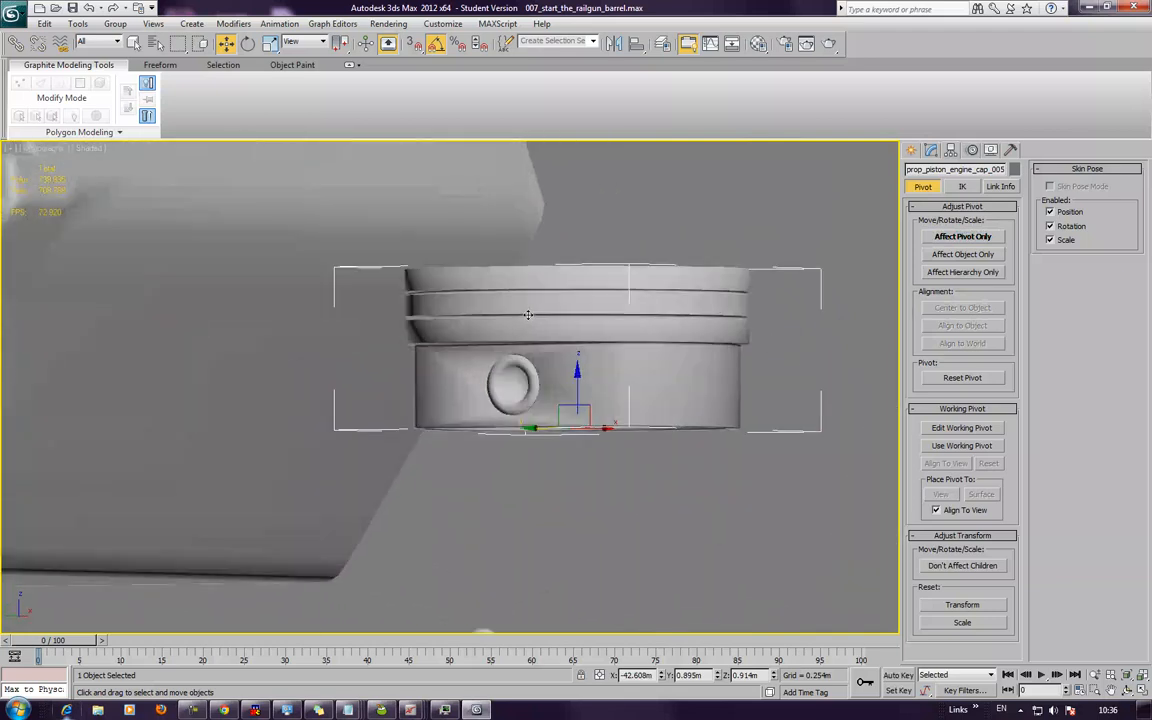
{"action": "key", "text": "F4"}
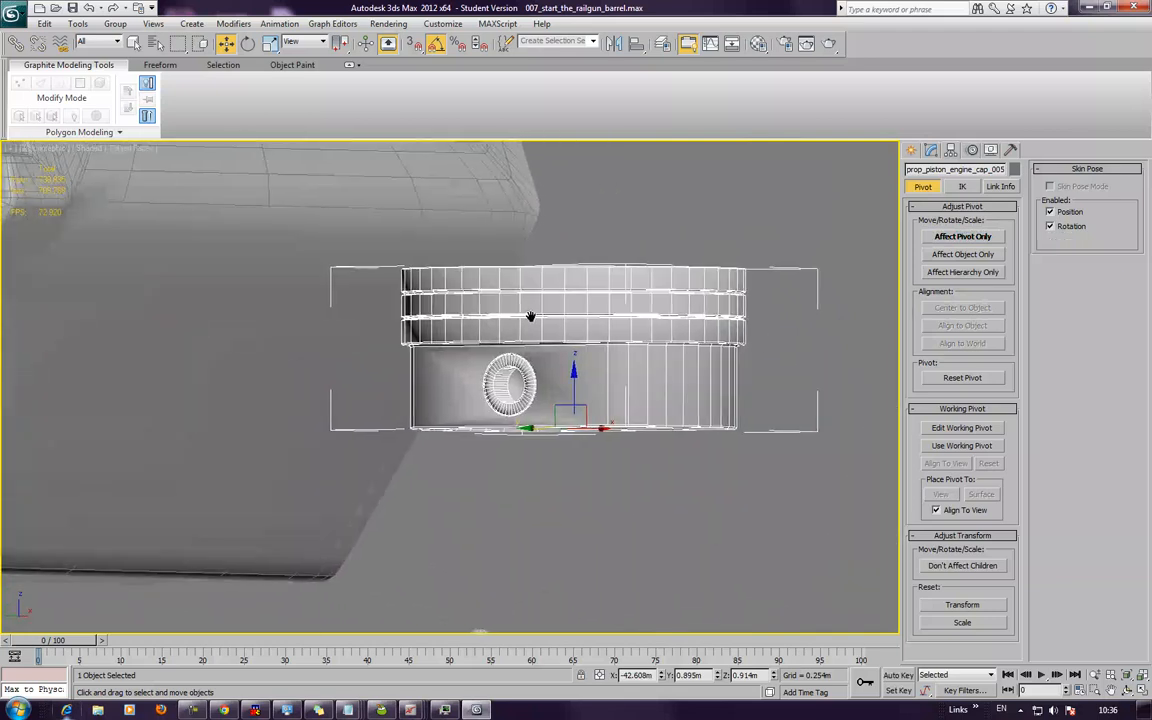
{"action": "middle_click_drag", "start_coordinate": [534, 316], "coordinate": [496, 316]}
{"action": "scroll", "coordinate": [496, 316], "scroll_direction": "up", "scroll_amount": 2}
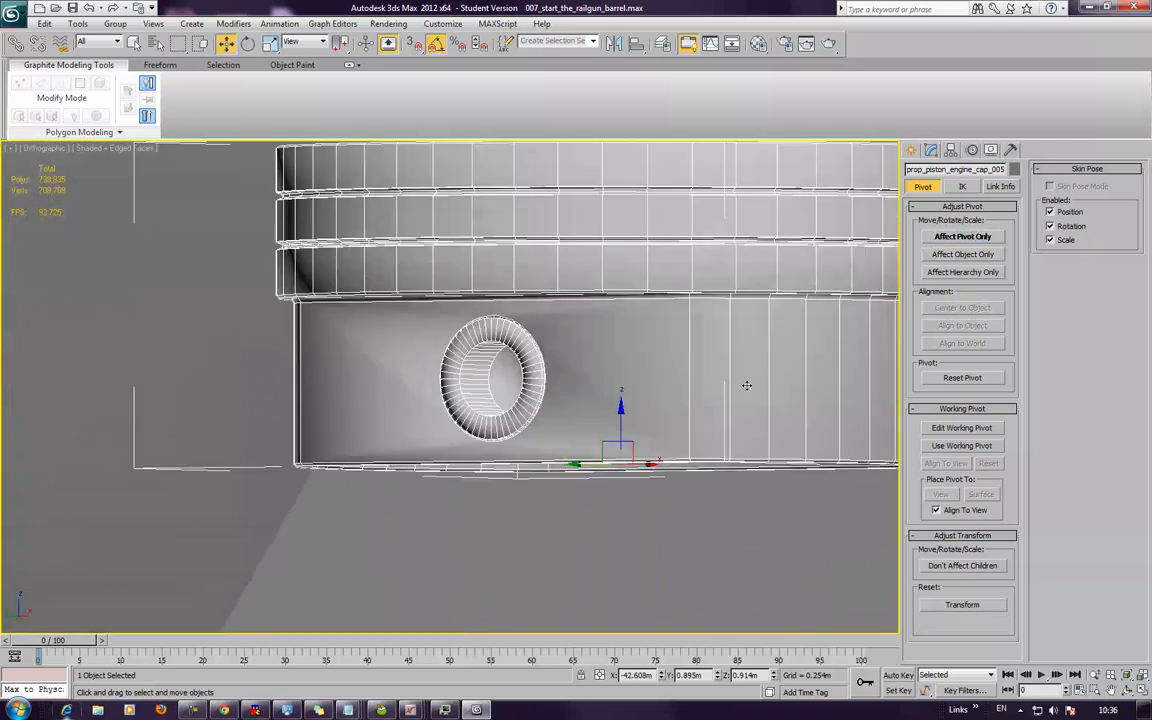
{"action": "scroll", "coordinate": [630, 345], "scroll_direction": "down", "scroll_amount": 3}
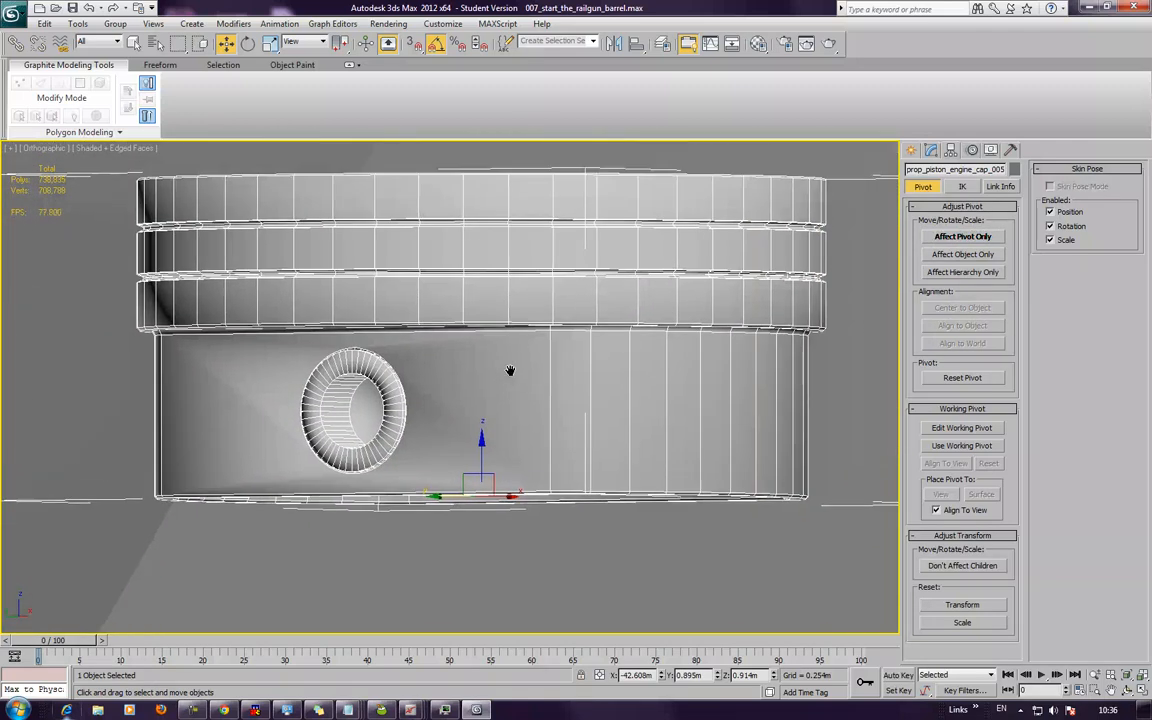
- Select the piston cap's main body elements in Element mode, leaving out the ring lining the pin hole
{"action": "left_click", "coordinate": [931, 150]}
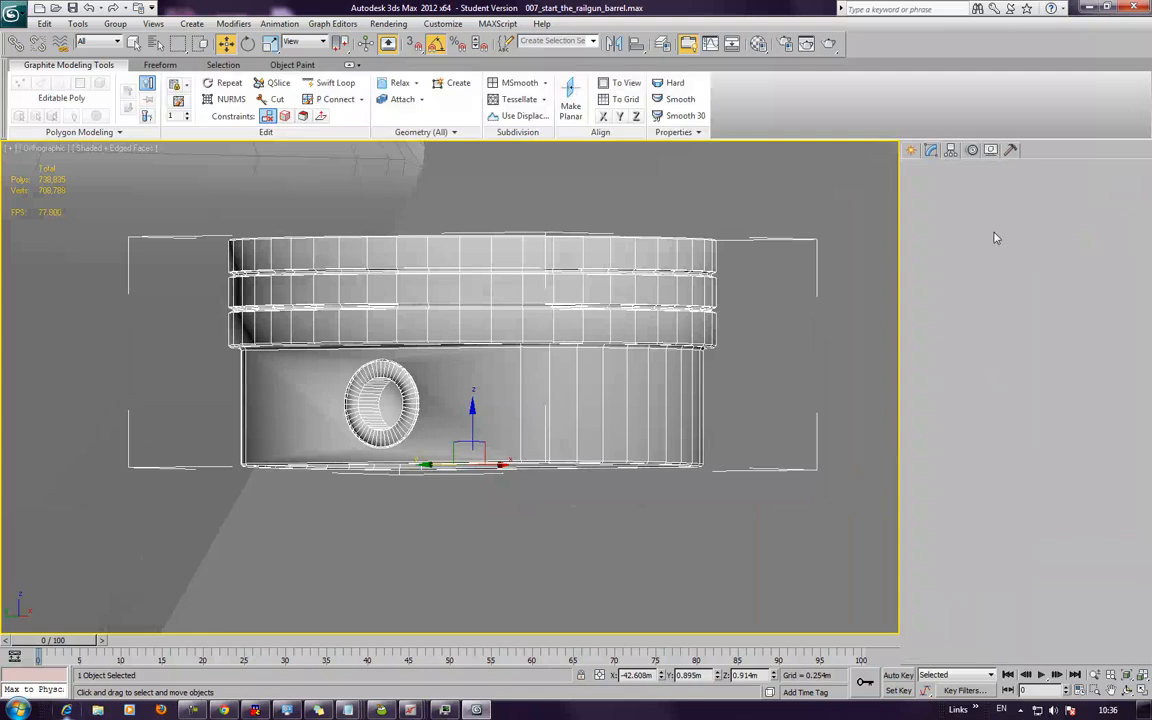
{"action": "left_click", "coordinate": [993, 344]}
{"action": "left_click", "coordinate": [640, 400]}
{"action": "left_click", "coordinate": [608, 328], "text": "ctrl"}
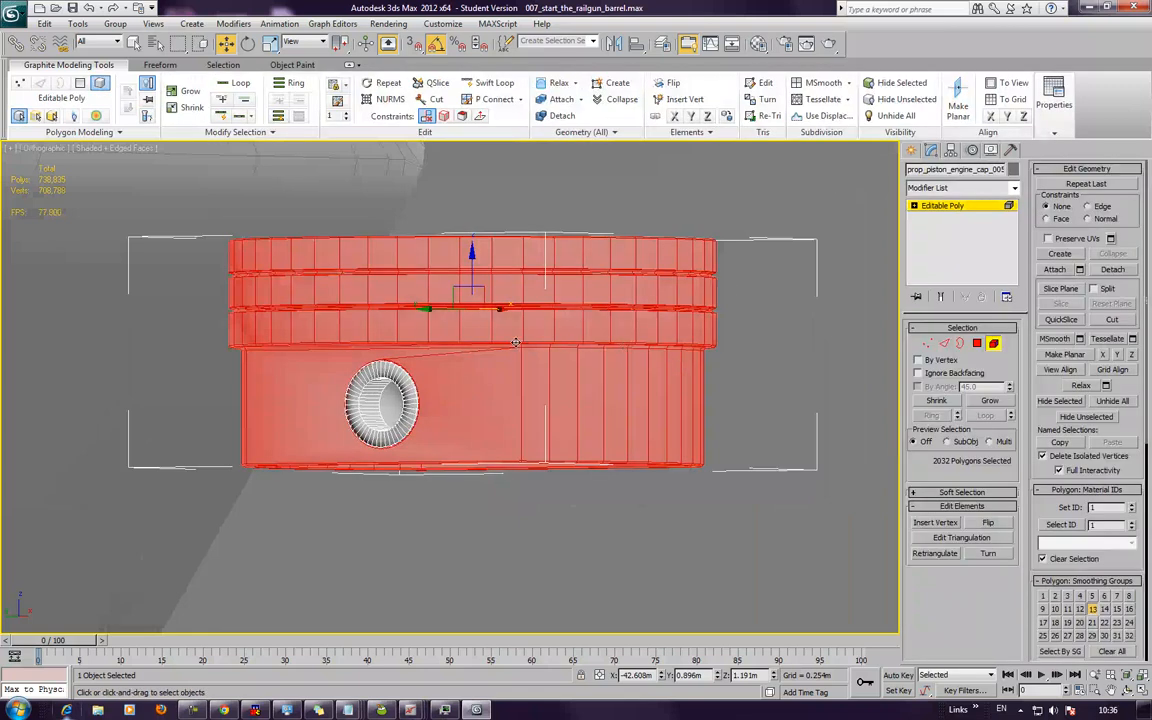
{"action": "scroll", "coordinate": [518, 343], "scroll_direction": "up", "scroll_amount": 2}
{"action": "middle_click_drag", "start_coordinate": [563, 337], "coordinate": [586, 365]}
{"action": "scroll", "coordinate": [586, 365], "scroll_direction": "down", "scroll_amount": 2}
{"action": "middle_click_drag", "start_coordinate": [529, 328], "coordinate": [845, 368], "text": "alt"}
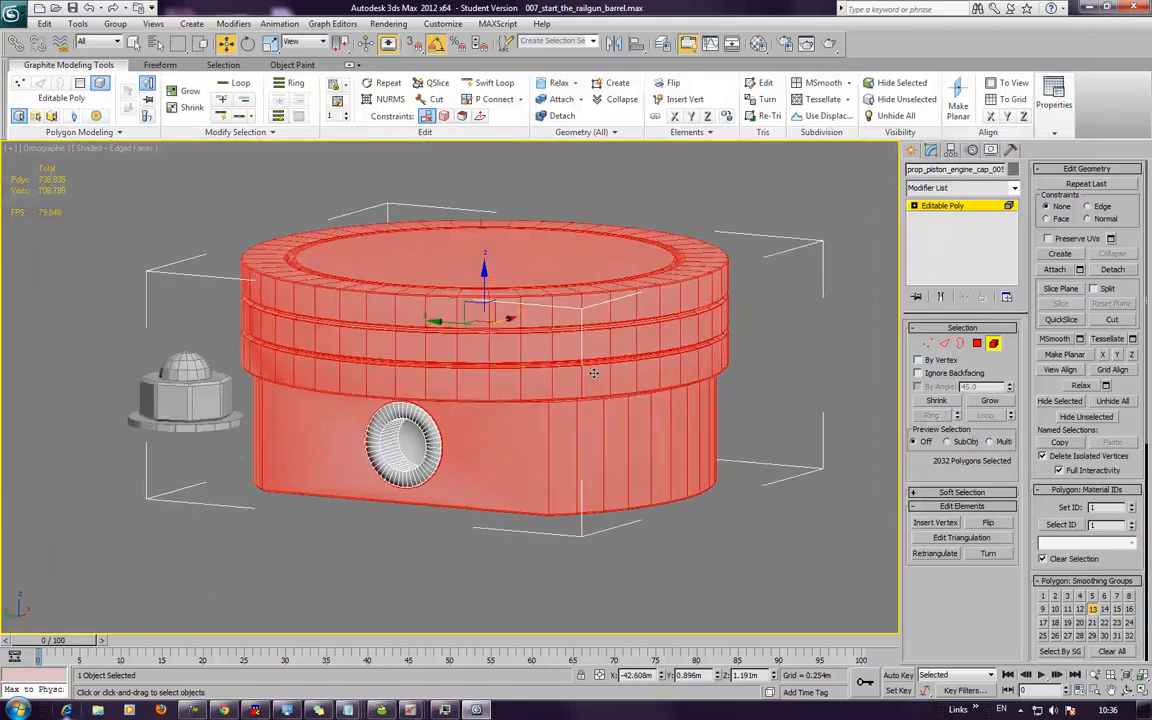
- Try MSmooth on the selected body elements and undo it
{"action": "left_click", "coordinate": [1066, 340]}
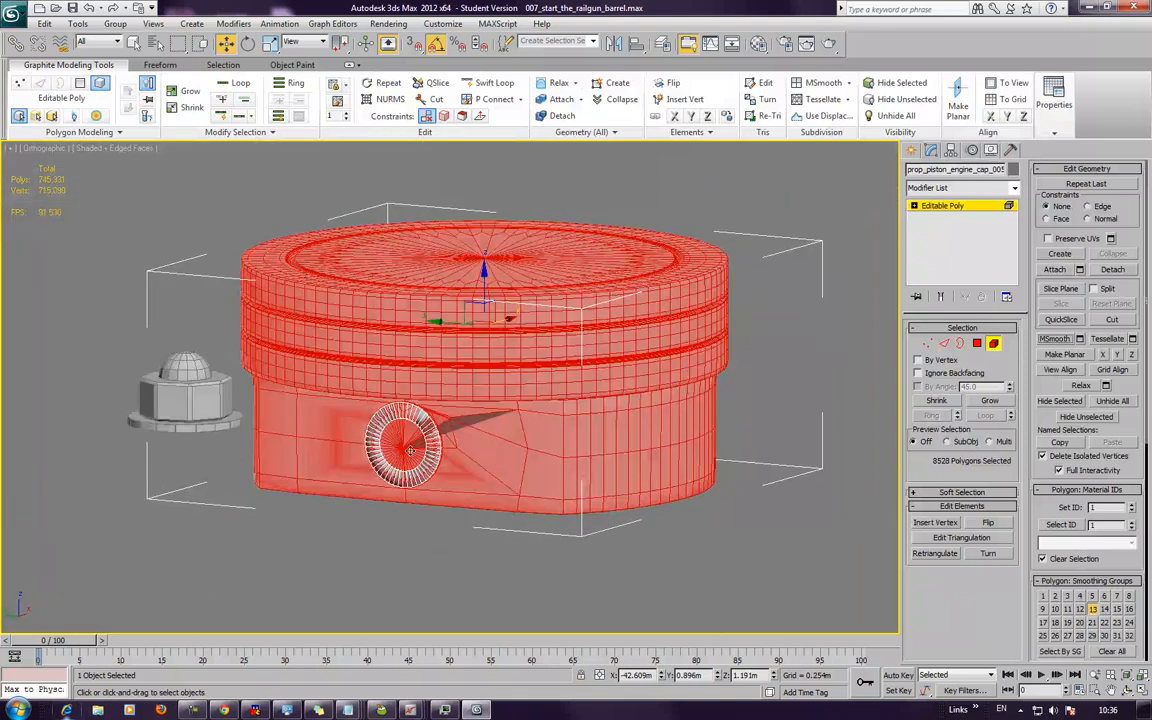
{"action": "key", "text": "ctrl+z"}
{"action": "middle_click_drag", "start_coordinate": [430, 453], "coordinate": [441, 420], "text": "alt"}
{"action": "key", "text": "shift+z"}
{"action": "key", "text": "shift+z"}
- Detach the selected body elements from the pin-hole ring and leave element editing
{"action": "left_click", "coordinate": [1108, 270]}
{"action": "left_click", "coordinate": [638, 362]}
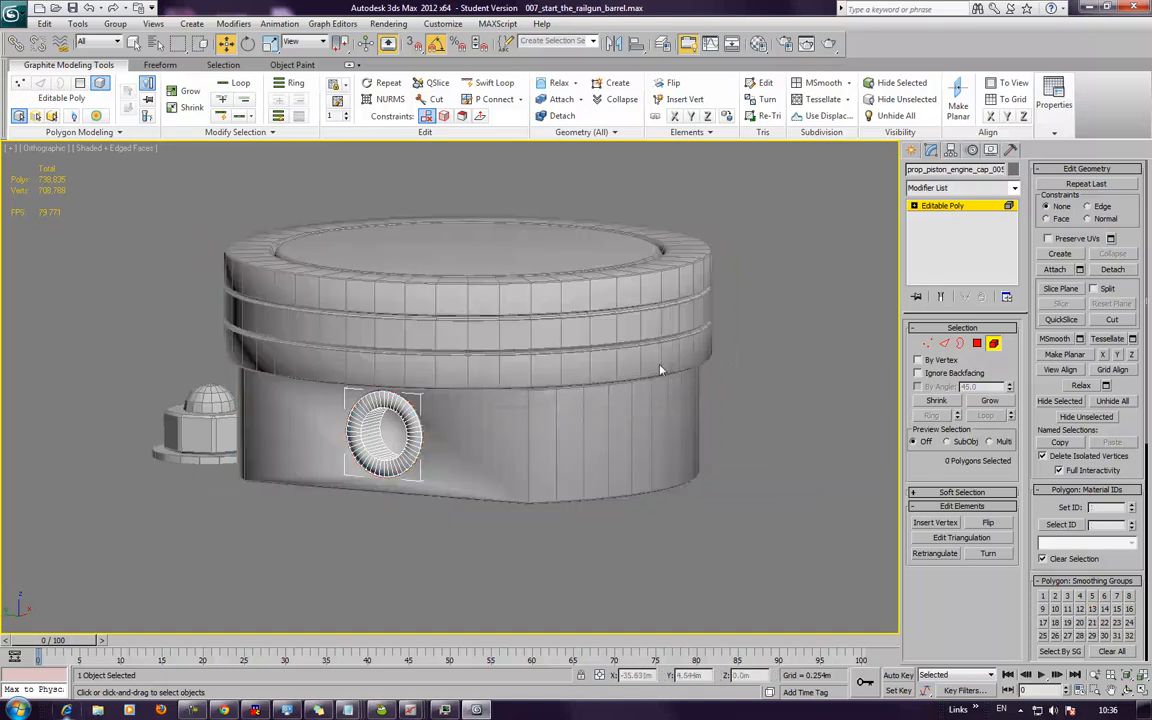
{"action": "middle_click_drag", "start_coordinate": [690, 272], "coordinate": [706, 327]}
{"action": "left_click", "coordinate": [993, 343]}
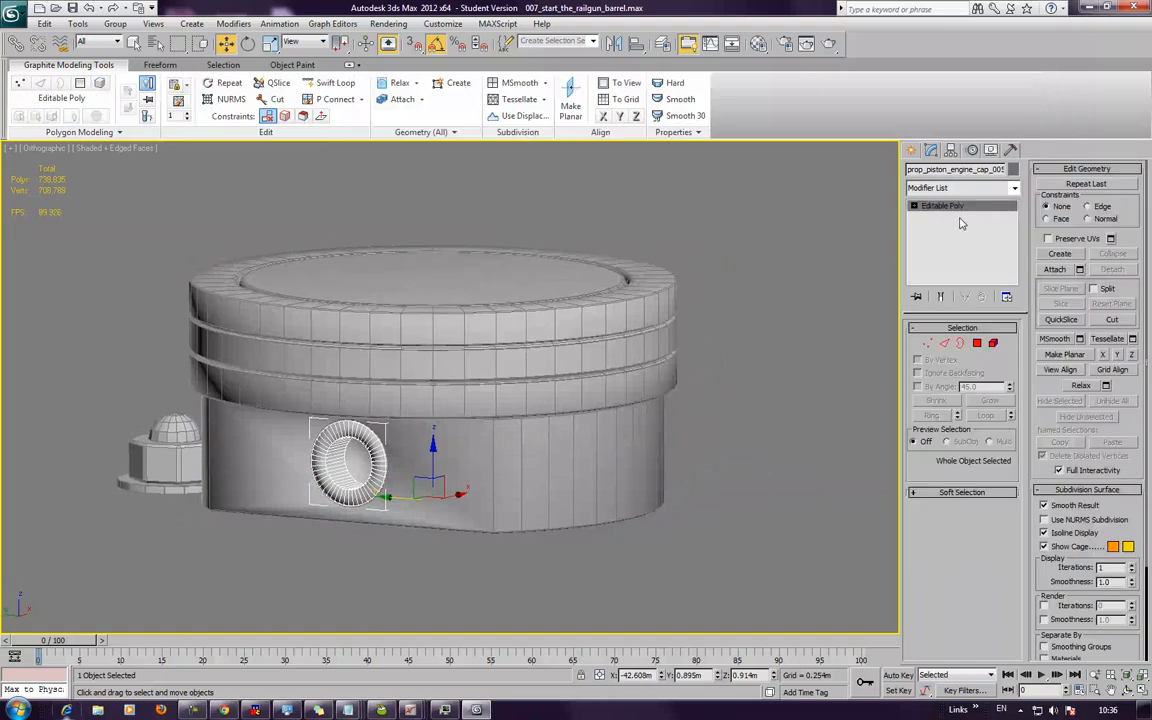
- Try a TurboSmooth modifier on the pin-hole ring and undo it
{"action": "left_click", "coordinate": [972, 188]}
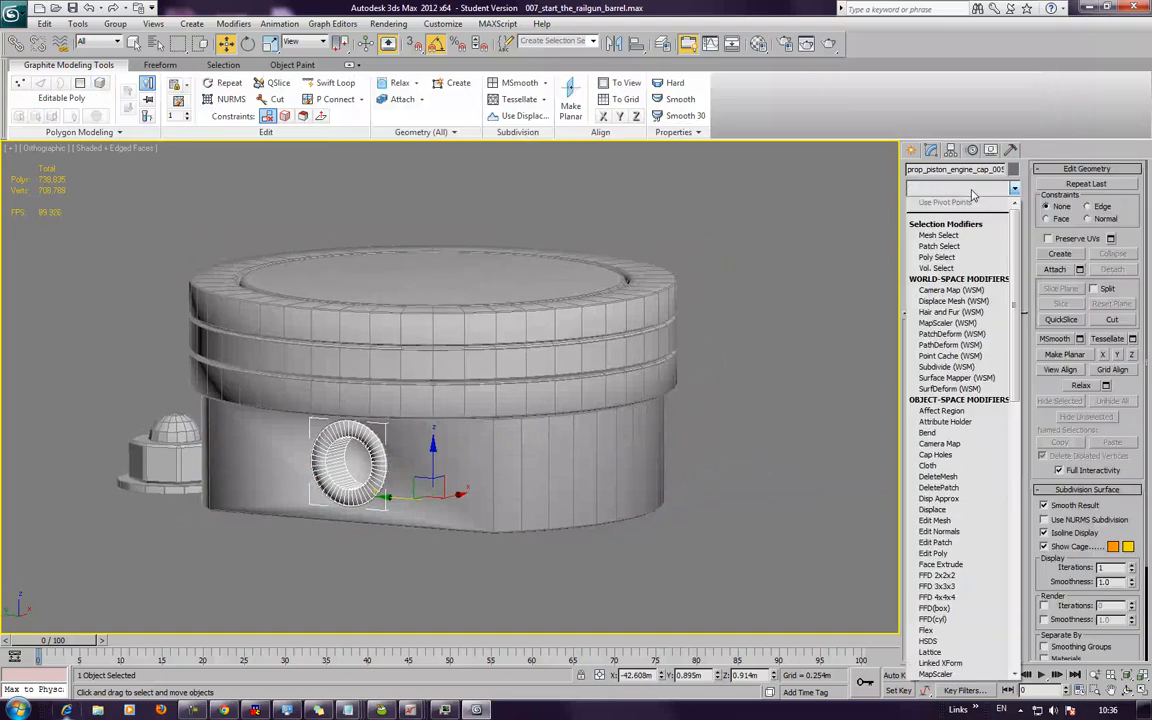
{"action": "key", "text": "t"}
{"action": "key", "text": "u"}
{"action": "key", "text": "Return"}
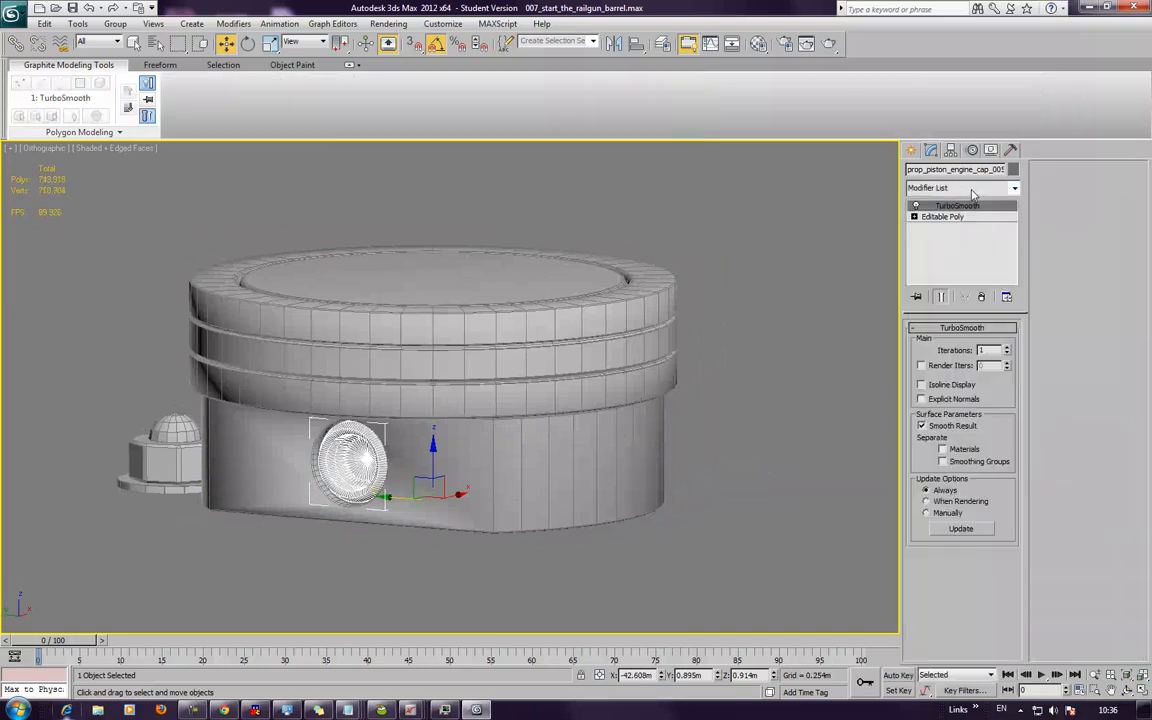
{"action": "key", "text": "ctrl+z"}
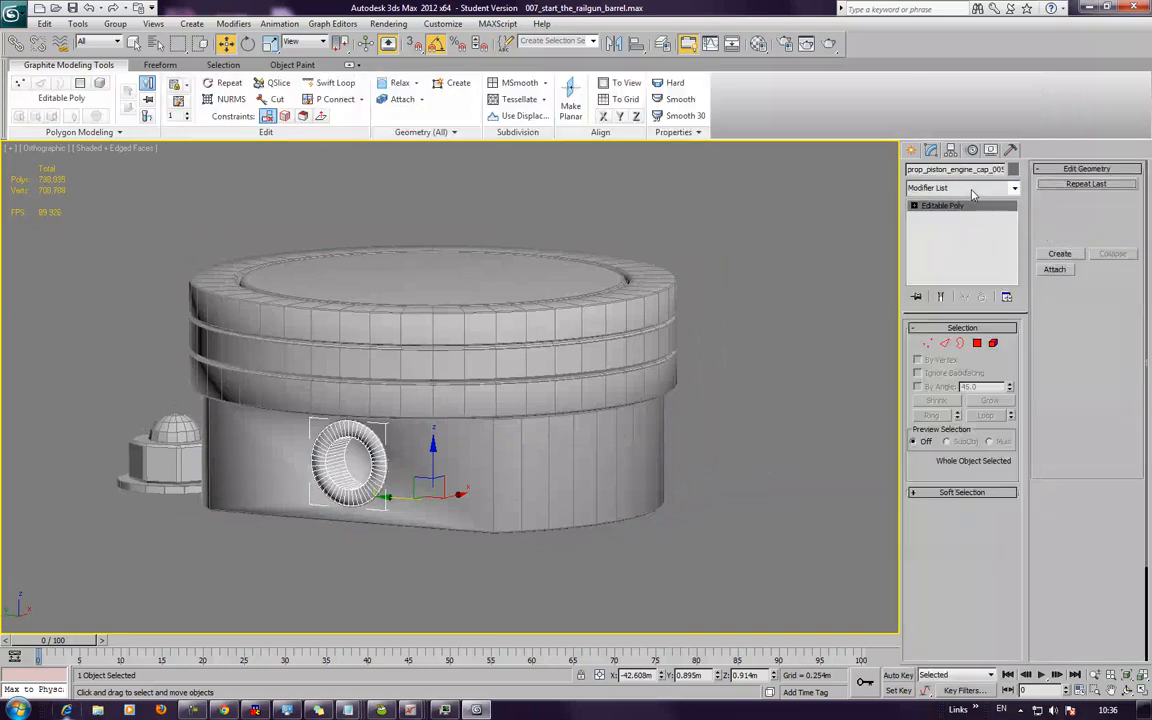
- Try a TurboSmooth modifier on the detached piston body and check the surface around the hole
{"action": "left_click", "coordinate": [528, 259]}
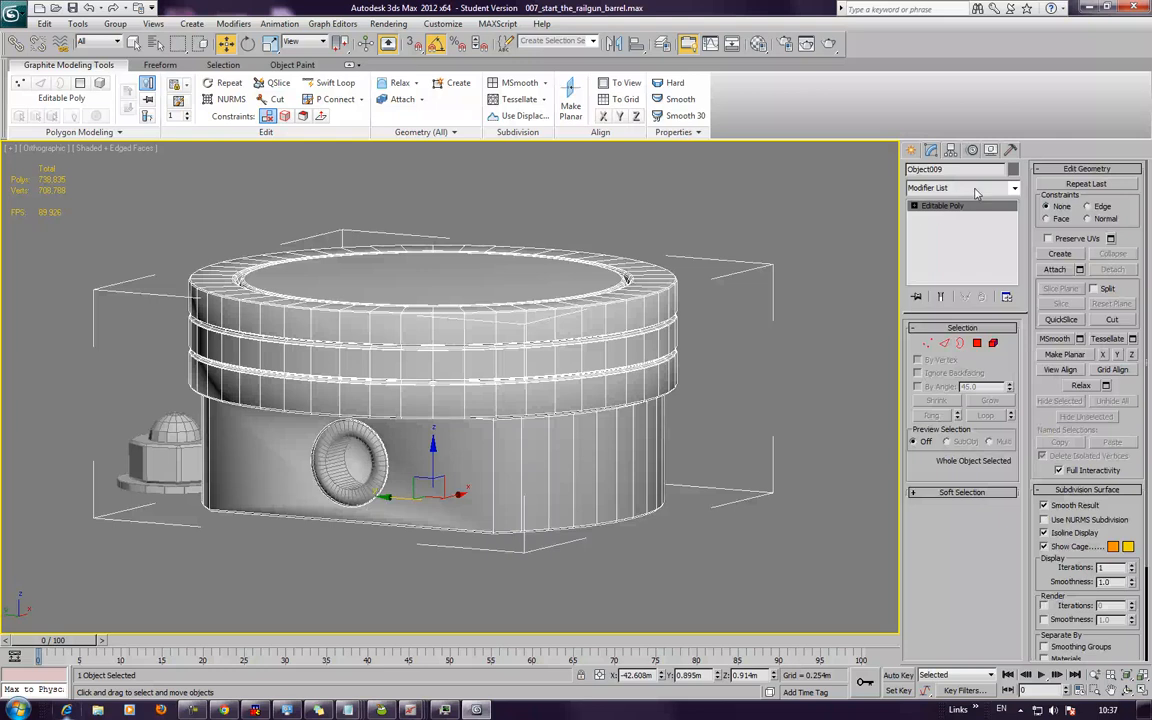
{"action": "left_click", "coordinate": [978, 192]}
{"action": "key", "text": "t"}
{"action": "key", "text": "Down"}
{"action": "key", "text": "Down"}
{"action": "key", "text": "Return"}
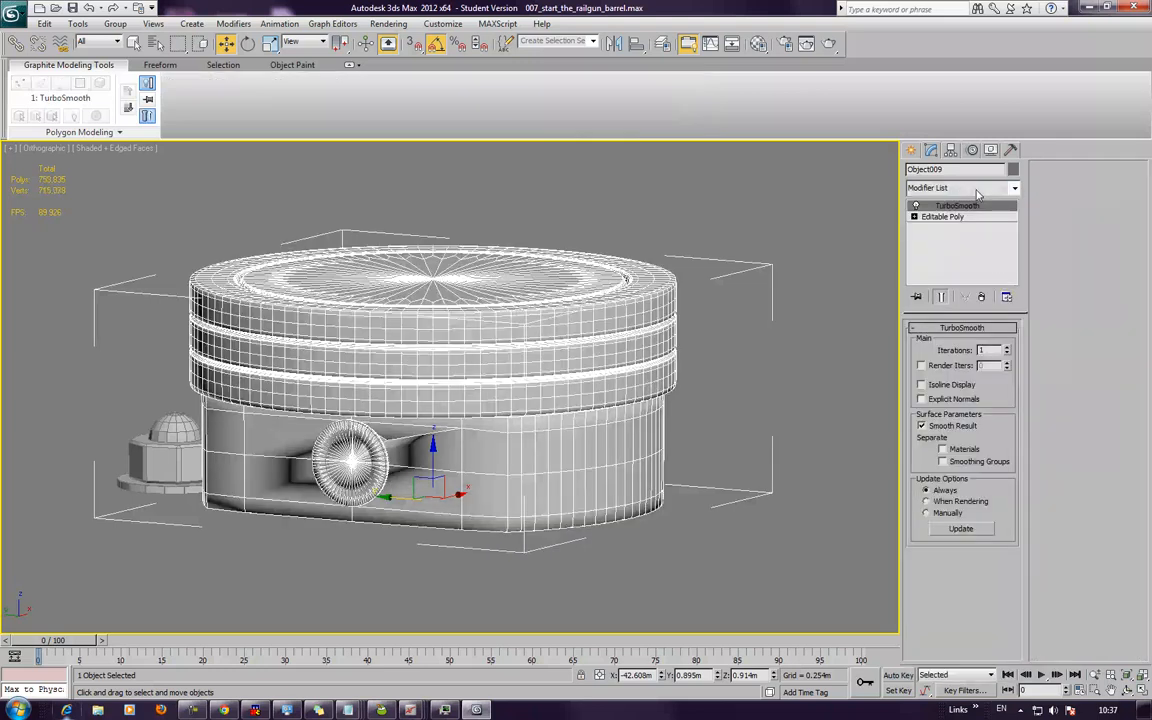
{"action": "mouse_move", "coordinate": [472, 531]}
{"action": "middle_mouse_down", "text": "alt"}
{"action": "mouse_move", "coordinate": [538, 521]}
{"action": "mouse_move", "coordinate": [609, 543]}
{"action": "mouse_move", "coordinate": [465, 546]}
{"action": "middle_mouse_up", "text": "alt"}
- Try moving the pin-hole ring upward out of the piston body and undo the move
{"action": "left_click", "coordinate": [416, 492]}
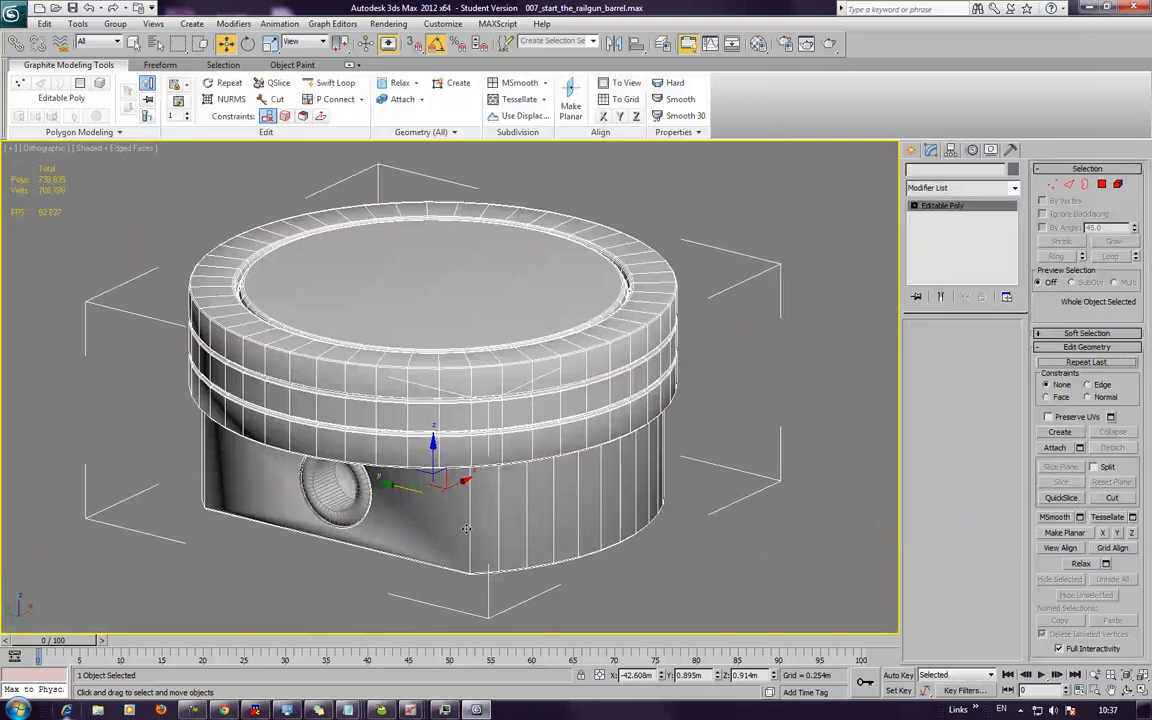
{"action": "left_click_drag", "start_coordinate": [434, 452], "coordinate": [435, 357]}
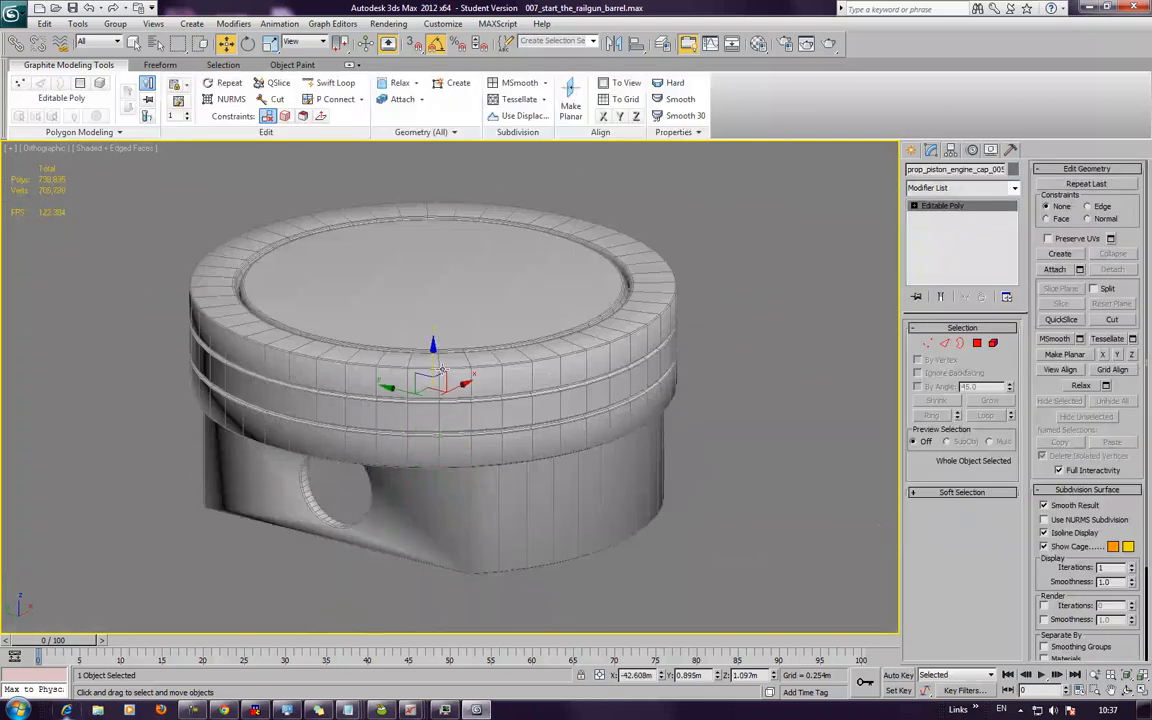
{"action": "key", "text": "ctrl+z"}
{"action": "middle_click_drag", "start_coordinate": [446, 437], "coordinate": [401, 393], "text": "alt"}
- Apply TurboSmooth to the detached piston body once more
{"action": "left_click", "coordinate": [474, 376]}
{"action": "middle_click_drag", "start_coordinate": [474, 376], "coordinate": [641, 360], "text": "alt"}
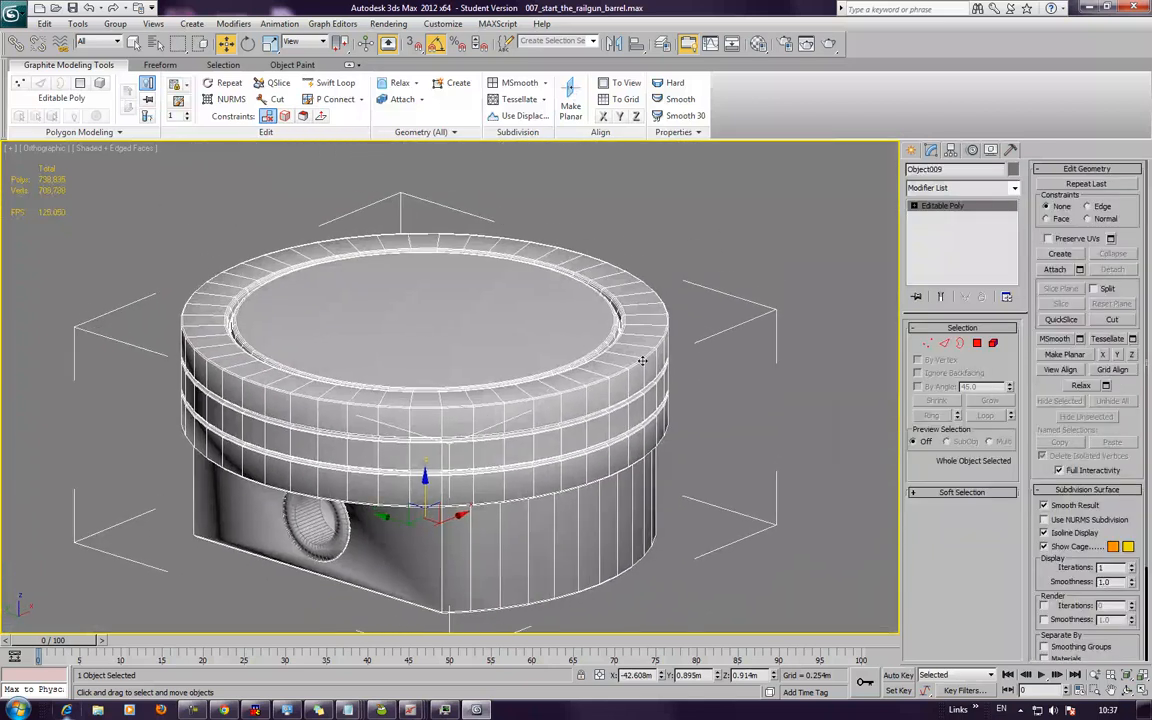
{"action": "left_click", "coordinate": [997, 193]}
{"action": "key", "text": "t"}
{"action": "key", "text": "t"}
{"action": "key", "text": "t"}
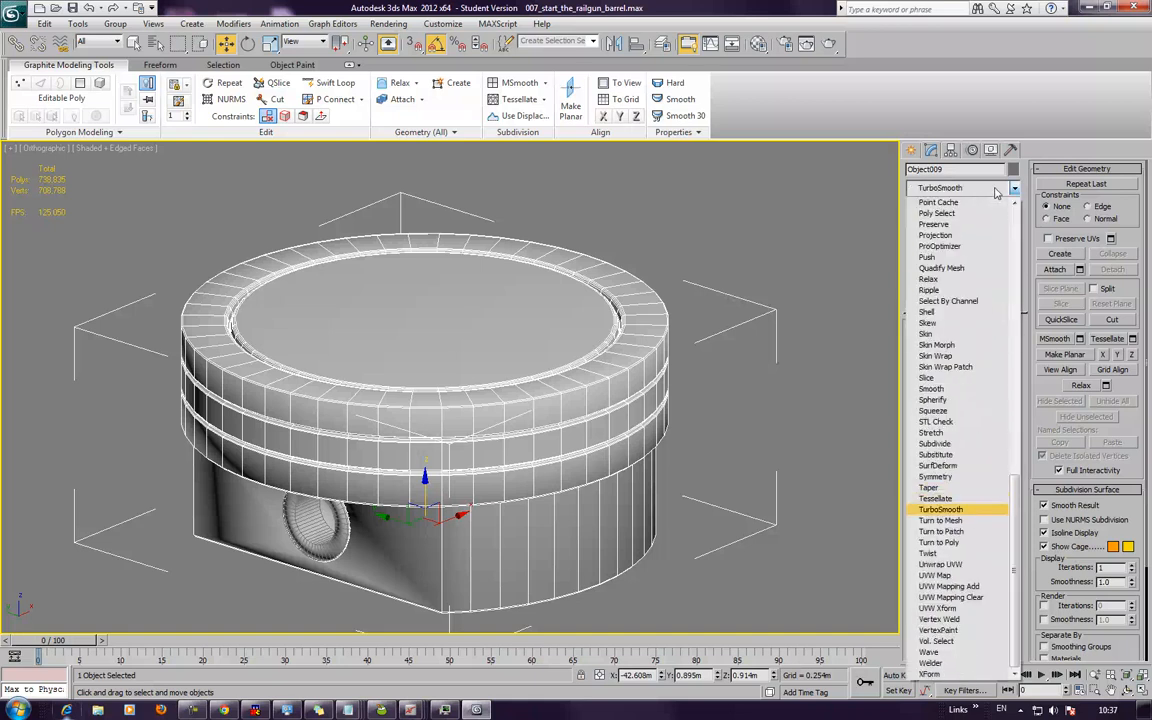
{"action": "key", "text": "Return"}
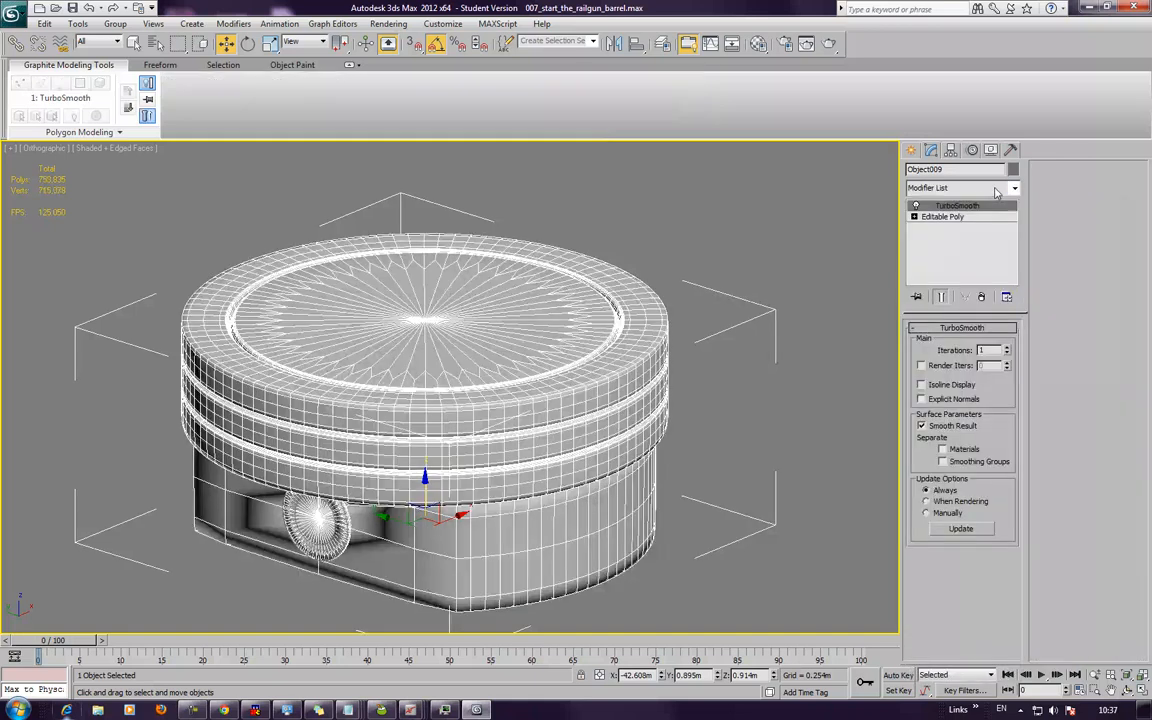
- Hide everything except the smoothed piston body, inspect it, and undo the hiding and the smoothing
{"action": "right_click", "coordinate": [501, 310]}
{"action": "left_click", "coordinate": [555, 258]}
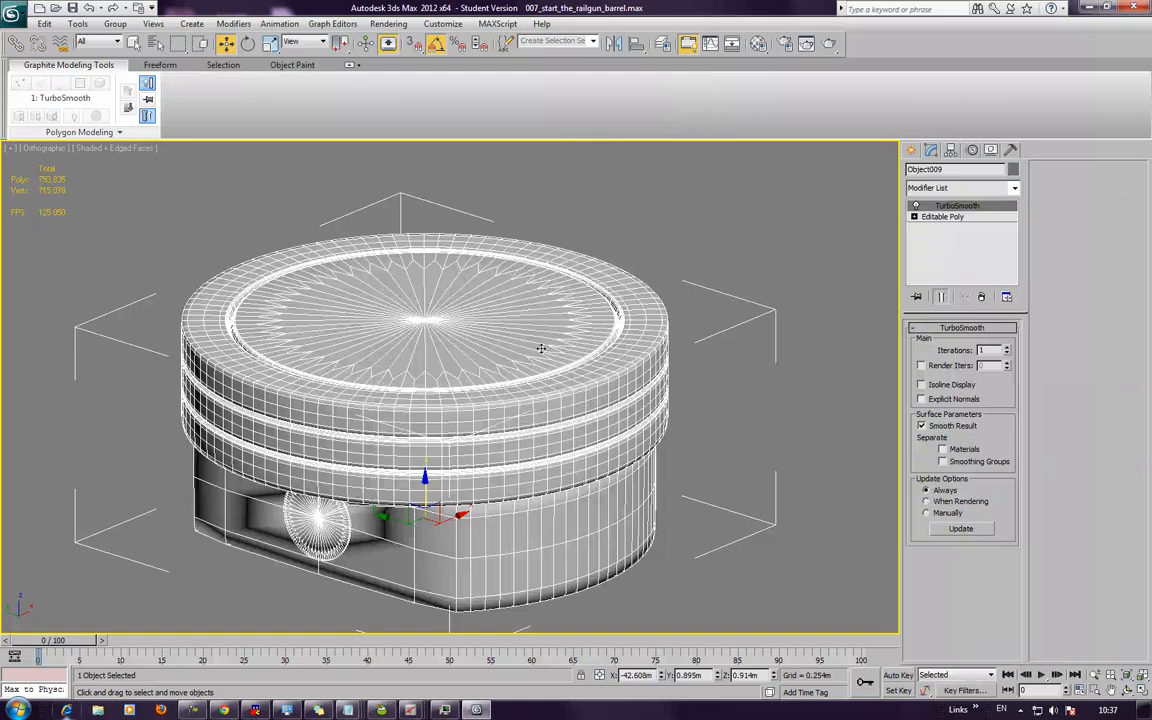
{"action": "right_click", "coordinate": [526, 391]}
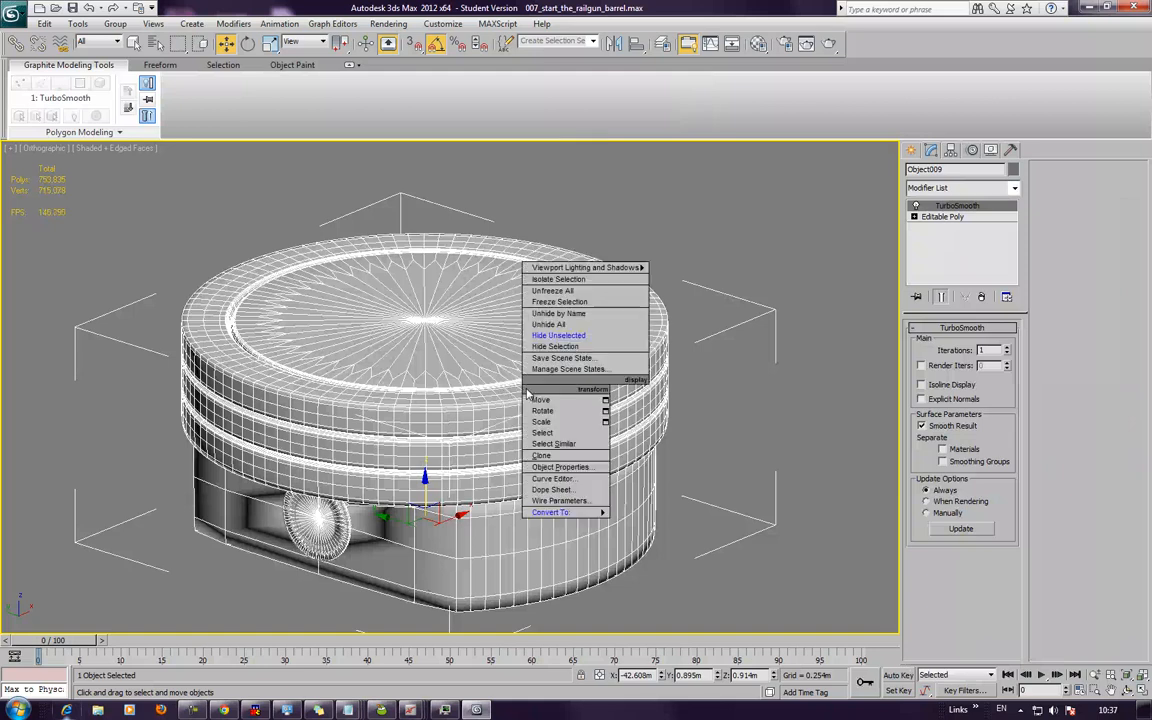
{"action": "left_click", "coordinate": [565, 340]}
{"action": "middle_click_drag", "start_coordinate": [483, 451], "coordinate": [545, 450], "text": "alt"}
{"action": "middle_click_drag", "start_coordinate": [545, 450], "coordinate": [572, 430]}
{"action": "key", "text": "ctrl+z"}
{"action": "key", "text": "ctrl+z"}
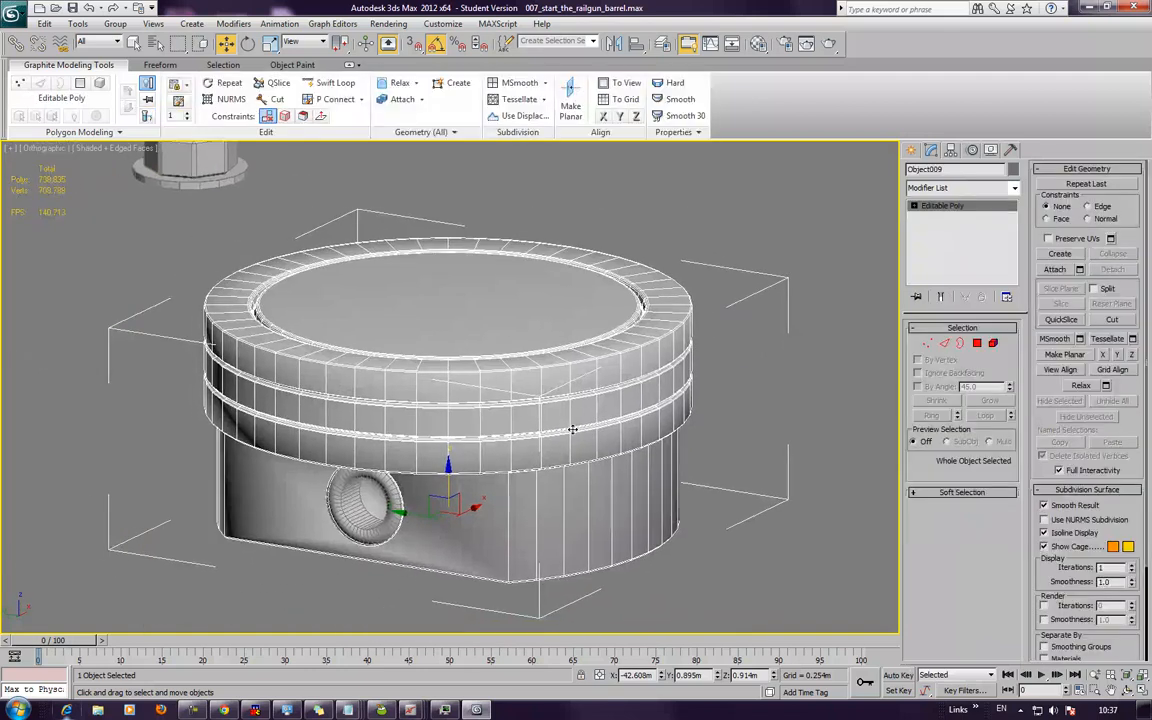
- Hide all objects except the detached piston body and bring its underside into view
{"action": "left_click", "coordinate": [783, 340]}
{"action": "left_click", "coordinate": [463, 414]}
{"action": "right_click", "coordinate": [470, 405]}
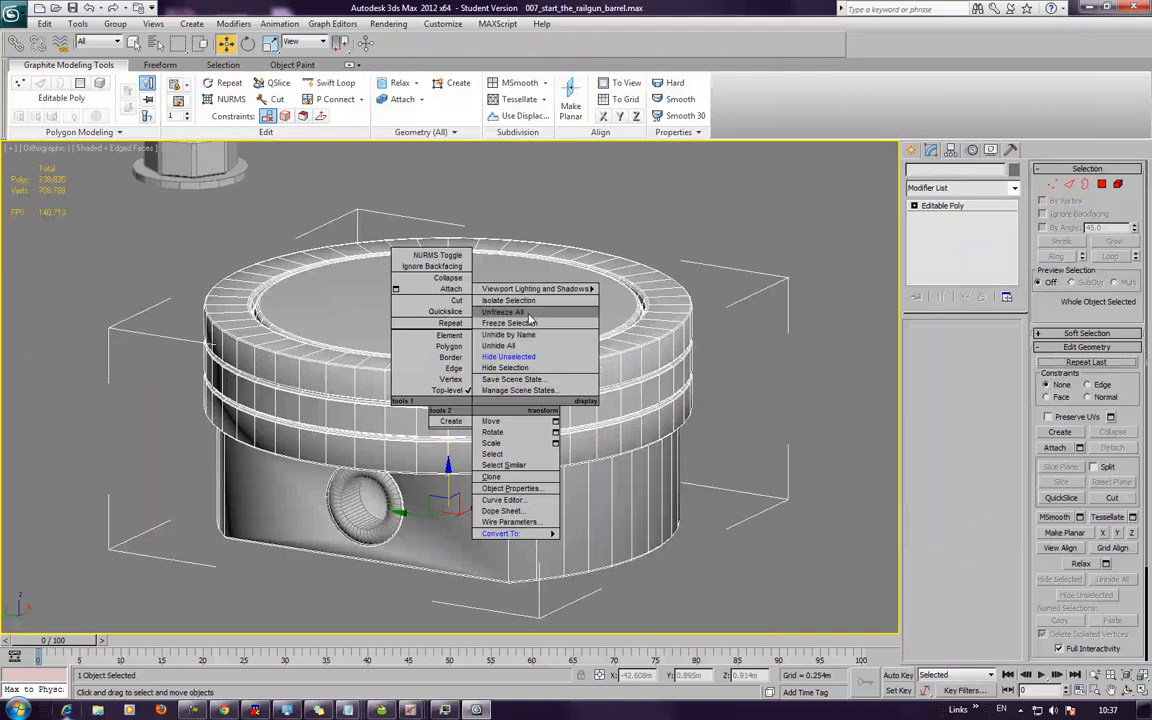
{"action": "left_click", "coordinate": [508, 357]}
{"action": "middle_click_drag", "start_coordinate": [488, 401], "coordinate": [602, 348], "text": "alt"}
- Select the recessed polygon inside the piston body, grow the selection once, and try deleting it
{"action": "left_click", "coordinate": [977, 345]}
{"action": "left_click", "coordinate": [443, 381]}
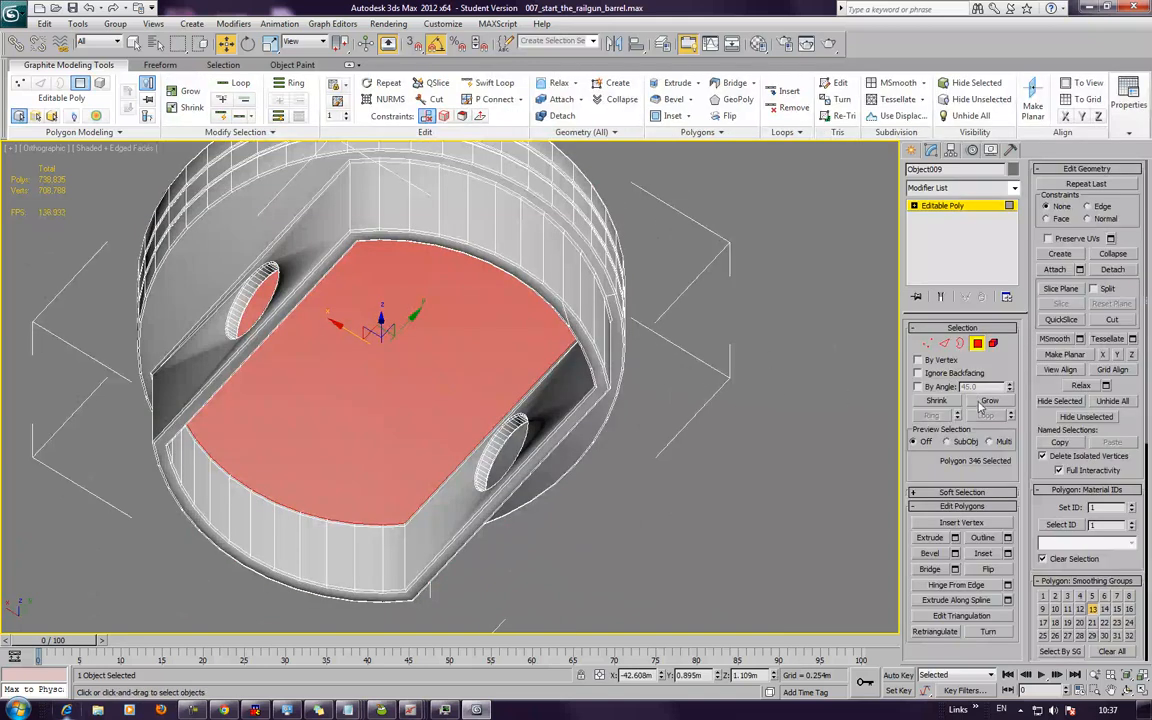
{"action": "left_click", "coordinate": [985, 403]}
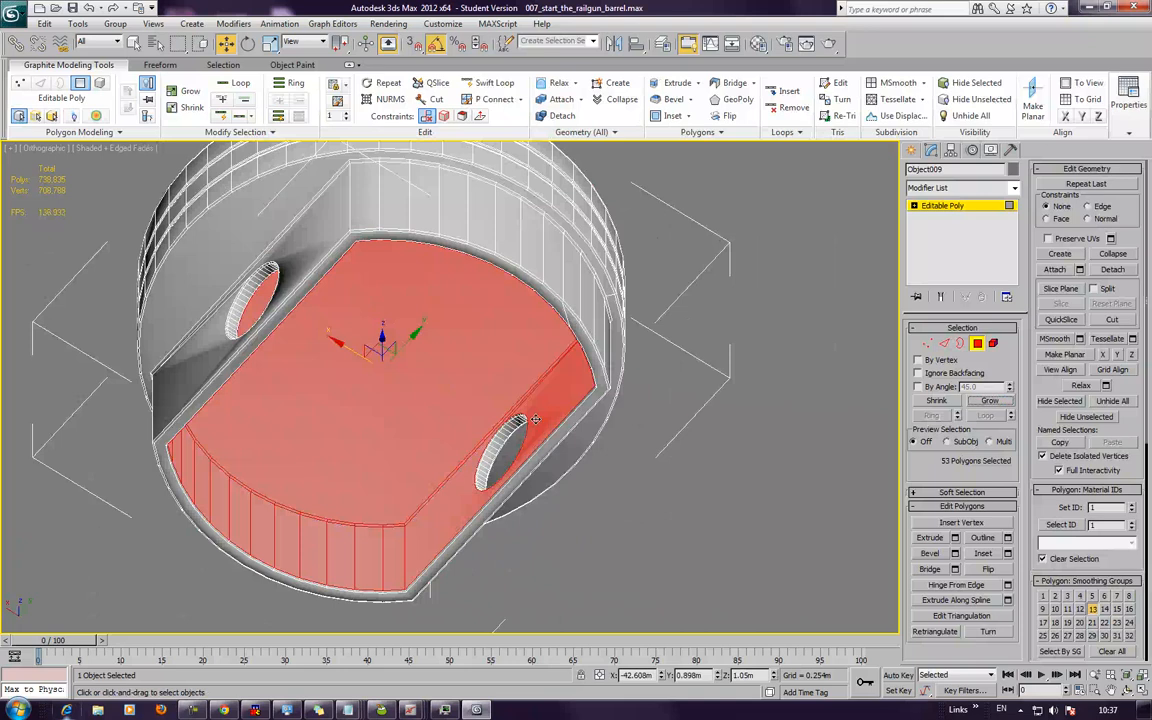
{"action": "key", "text": "Delete"}
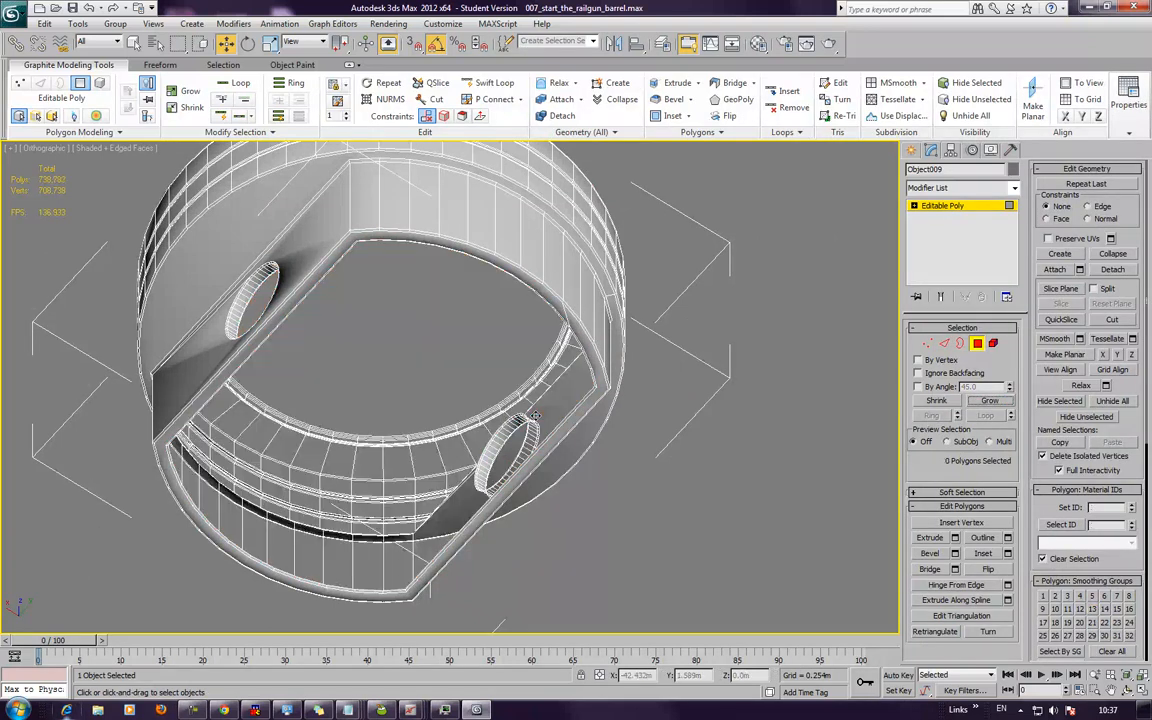
{"action": "key", "text": "ctrl+z"}
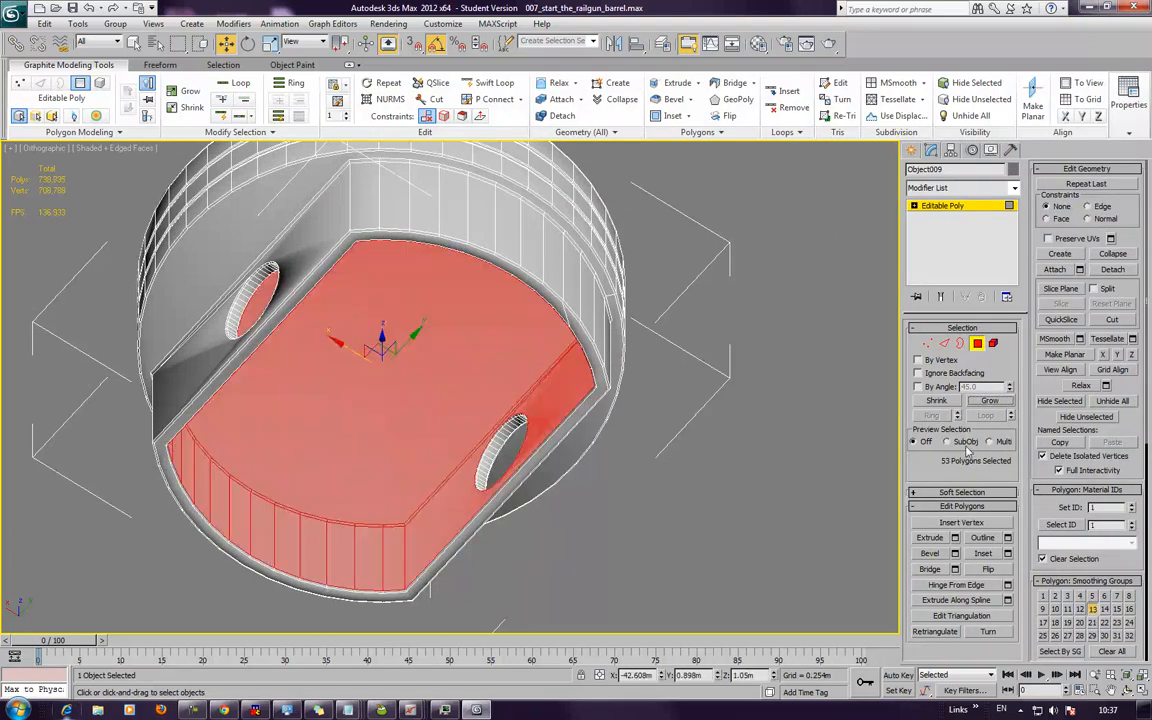
- Grow the interior selection three more times, delete the inner and rim polygons, and leave polygon editing
{"action": "left_click", "coordinate": [990, 402]}
{"action": "left_click", "coordinate": [990, 402]}
{"action": "left_click", "coordinate": [990, 402]}
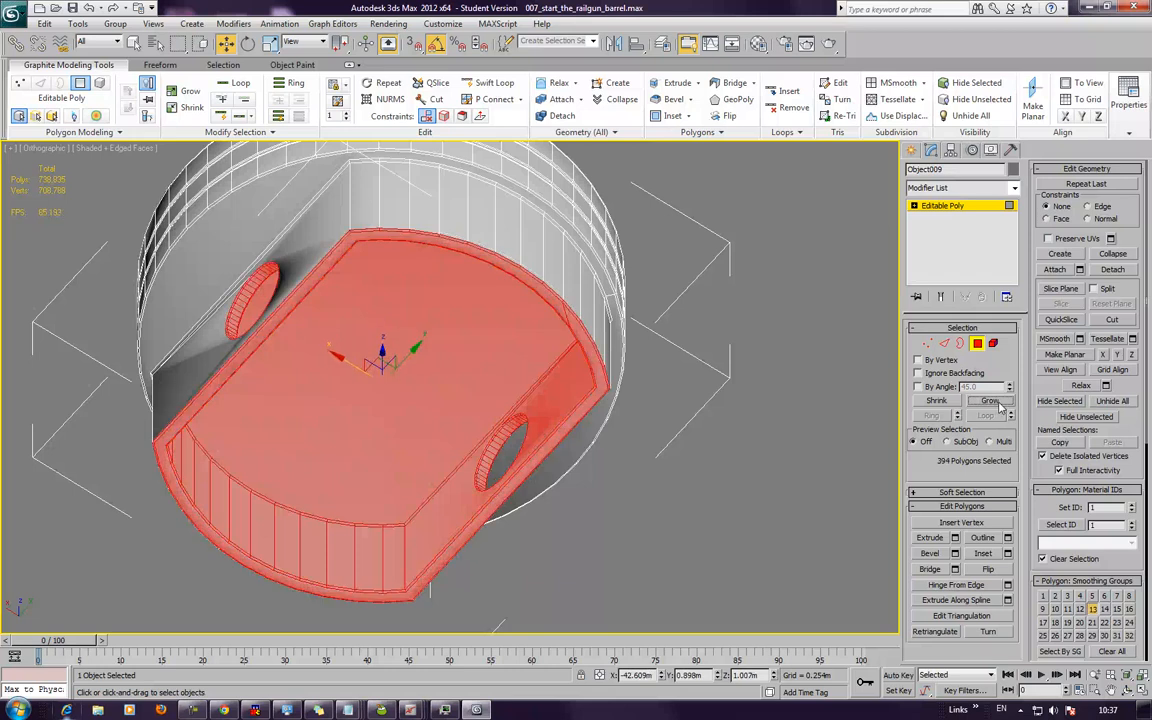
{"action": "key", "text": "Delete"}
{"action": "middle_click_drag", "start_coordinate": [744, 378], "coordinate": [708, 456], "text": "alt"}
{"action": "left_click", "coordinate": [980, 343]}
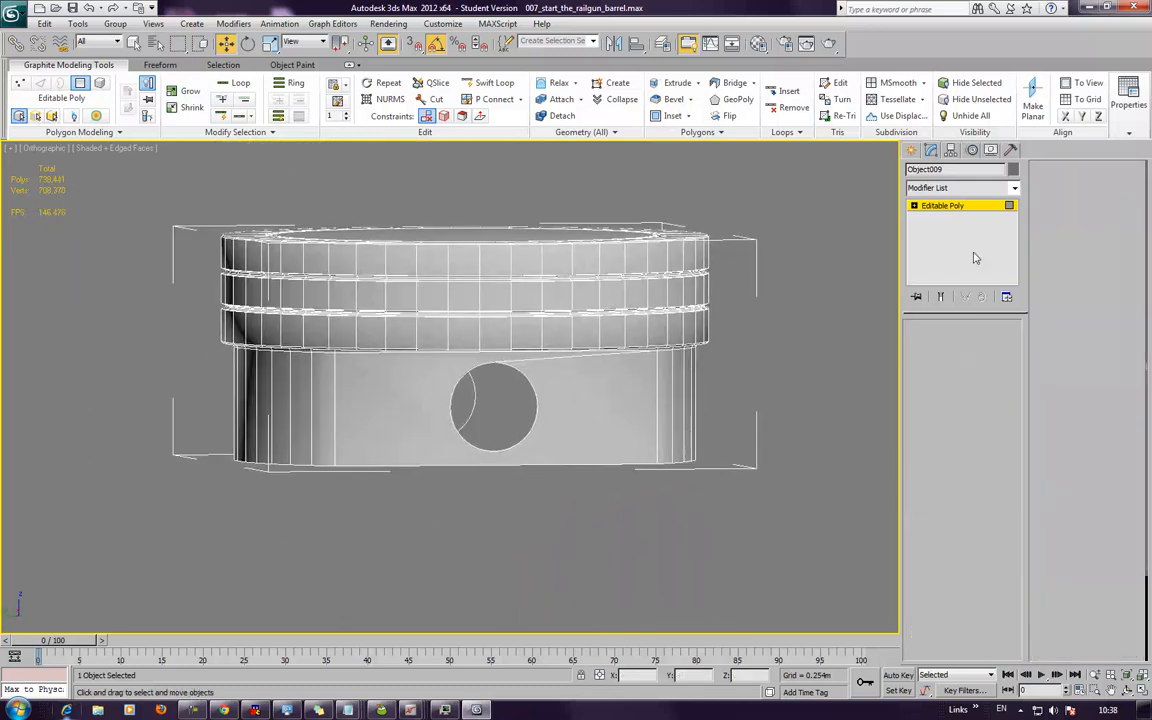
- Try TurboSmooth on the hollowed piston body and undo it
{"action": "left_click", "coordinate": [959, 189]}
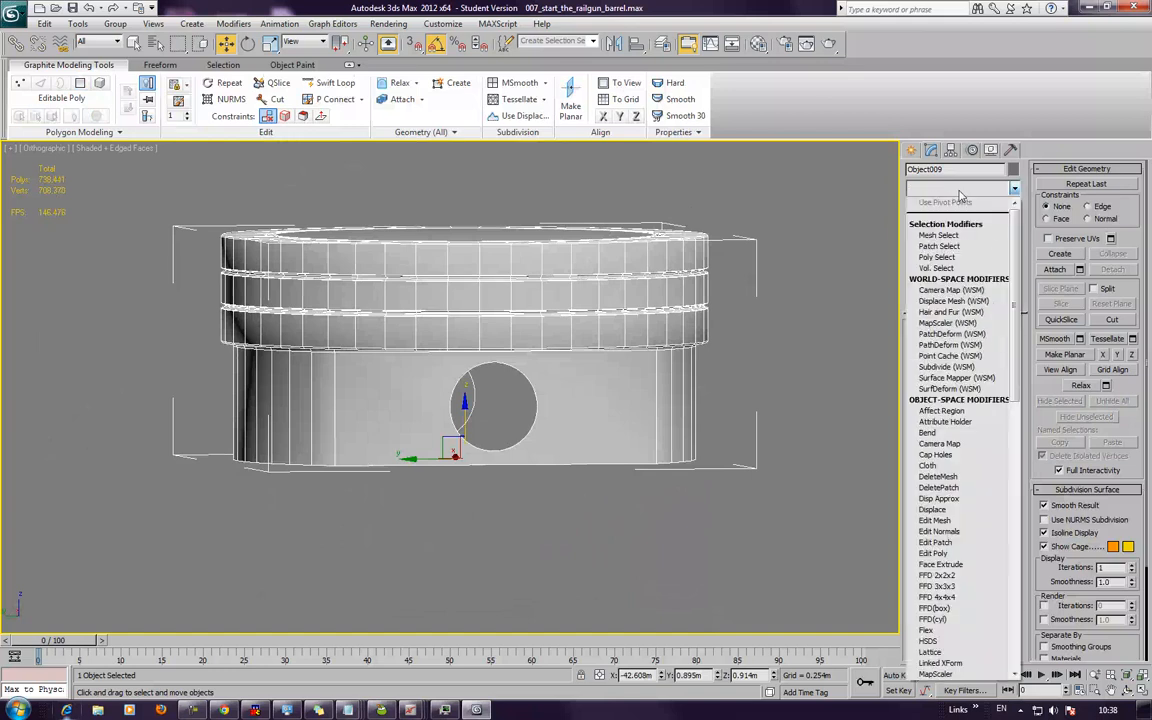
{"action": "type", "text": "turbo"}
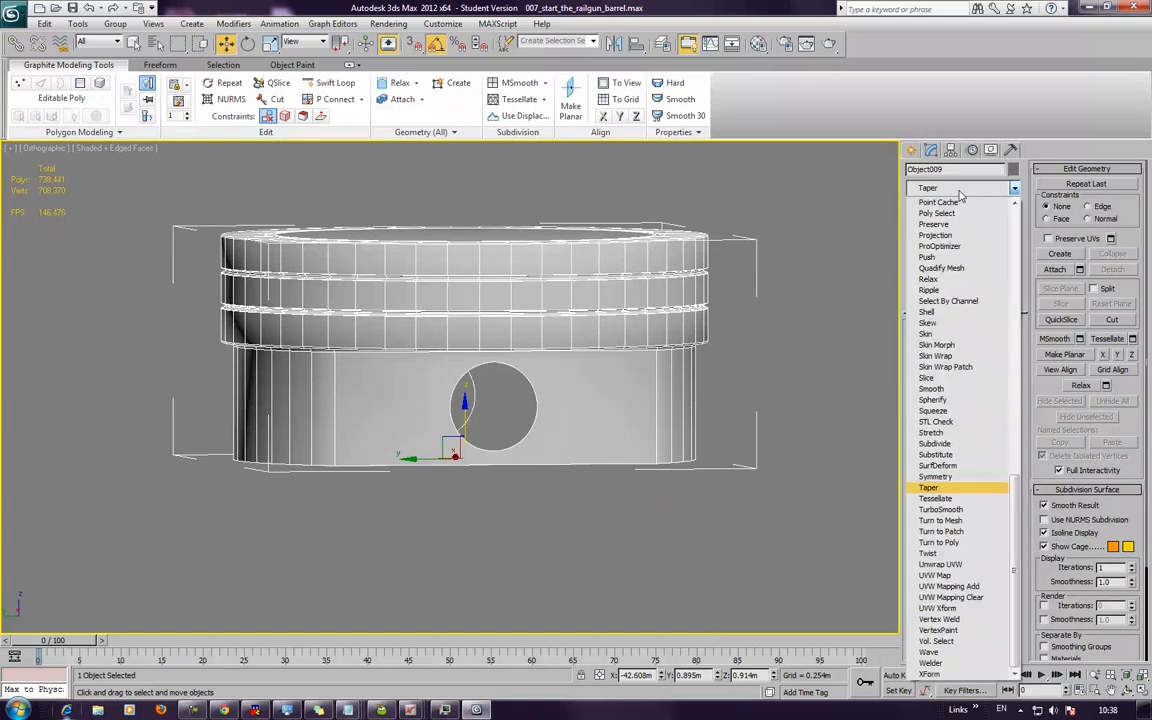
{"action": "key", "text": "Return"}
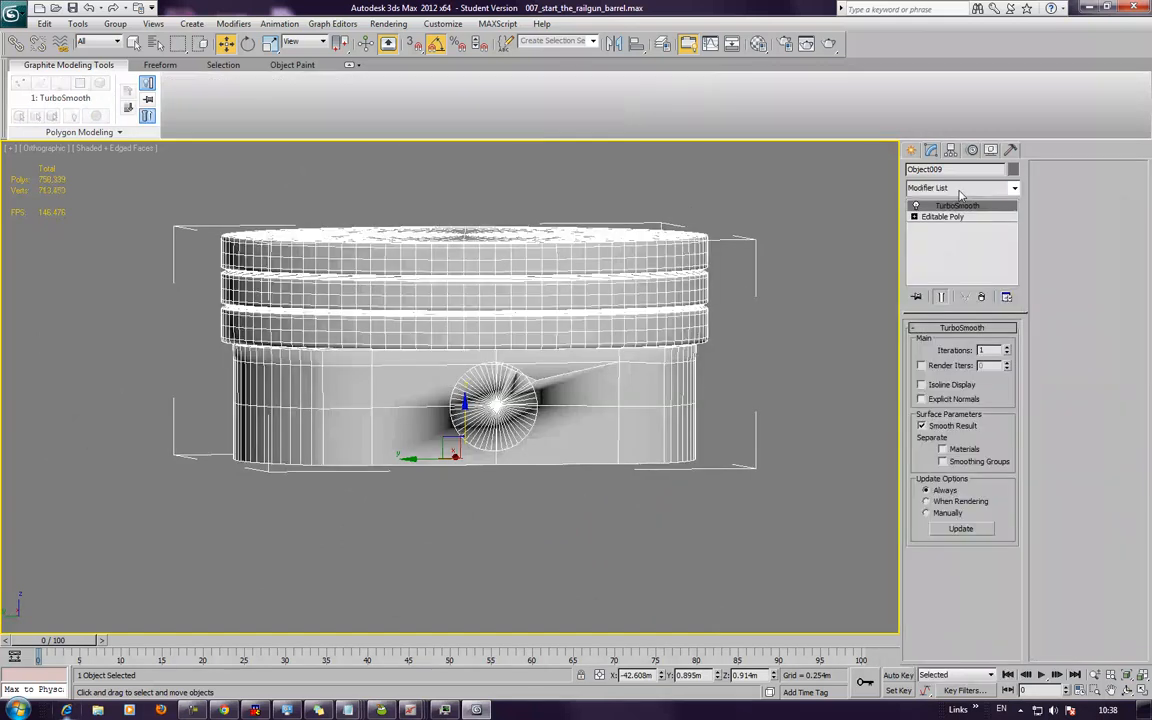
{"action": "mouse_move", "coordinate": [530, 413]}
{"action": "middle_mouse_down", "text": "alt"}
{"action": "mouse_move", "coordinate": [623, 360]}
{"action": "mouse_move", "coordinate": [678, 364]}
{"action": "mouse_move", "coordinate": [666, 391]}
{"action": "mouse_move", "coordinate": [569, 408]}
{"action": "mouse_move", "coordinate": [543, 427]}
{"action": "mouse_move", "coordinate": [533, 386]}
{"action": "mouse_move", "coordinate": [506, 404]}
{"action": "mouse_move", "coordinate": [520, 407]}
{"action": "middle_mouse_up", "text": "alt"}
{"action": "key", "text": "ctrl+z"}
- Select the two flat side polygons around the piston body's pin holes and detach them as a separate object
{"action": "left_click", "coordinate": [977, 344]}
{"action": "middle_click_drag", "start_coordinate": [540, 458], "coordinate": [526, 448], "text": "alt"}
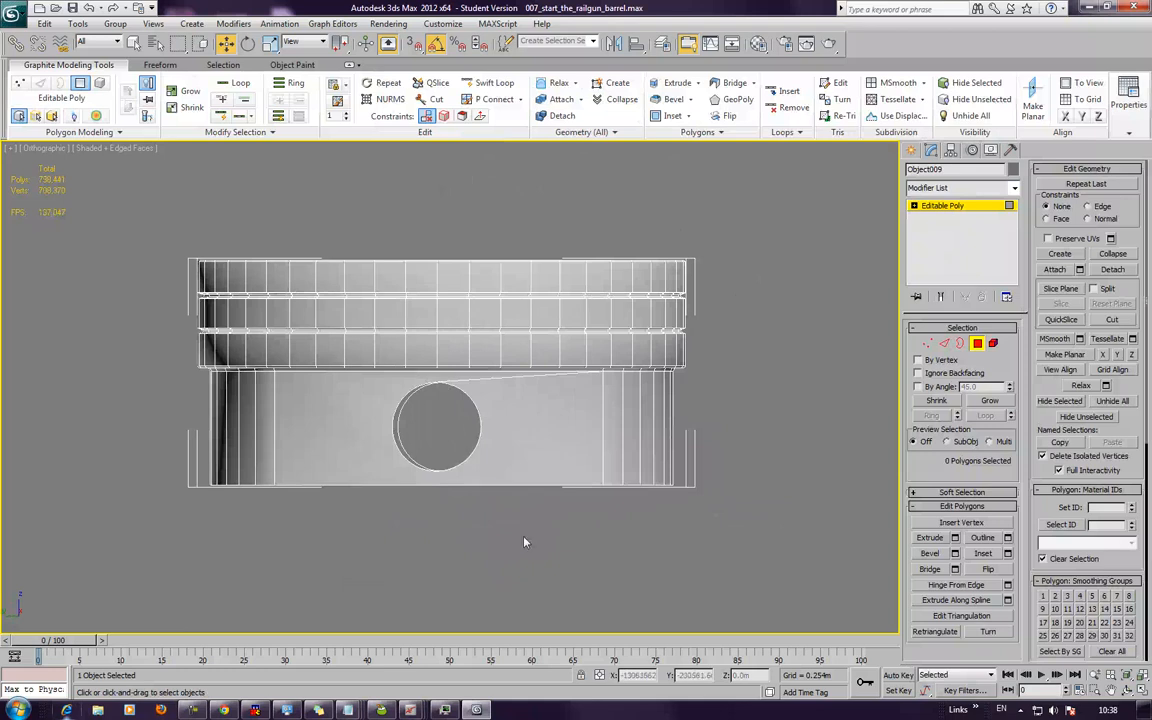
{"action": "left_click_drag", "start_coordinate": [352, 385], "coordinate": [352, 380]}
{"action": "middle_click_drag", "start_coordinate": [408, 424], "coordinate": [437, 426], "text": "alt"}
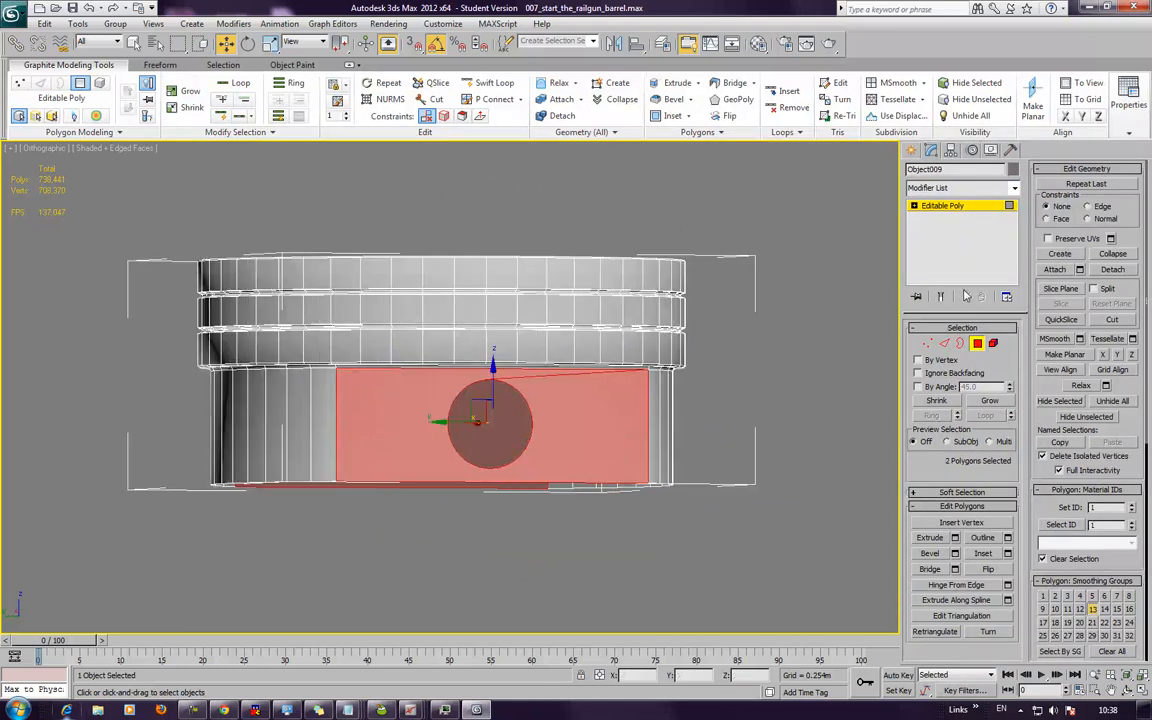
{"action": "left_click", "coordinate": [1108, 270]}
{"action": "left_click", "coordinate": [620, 365]}
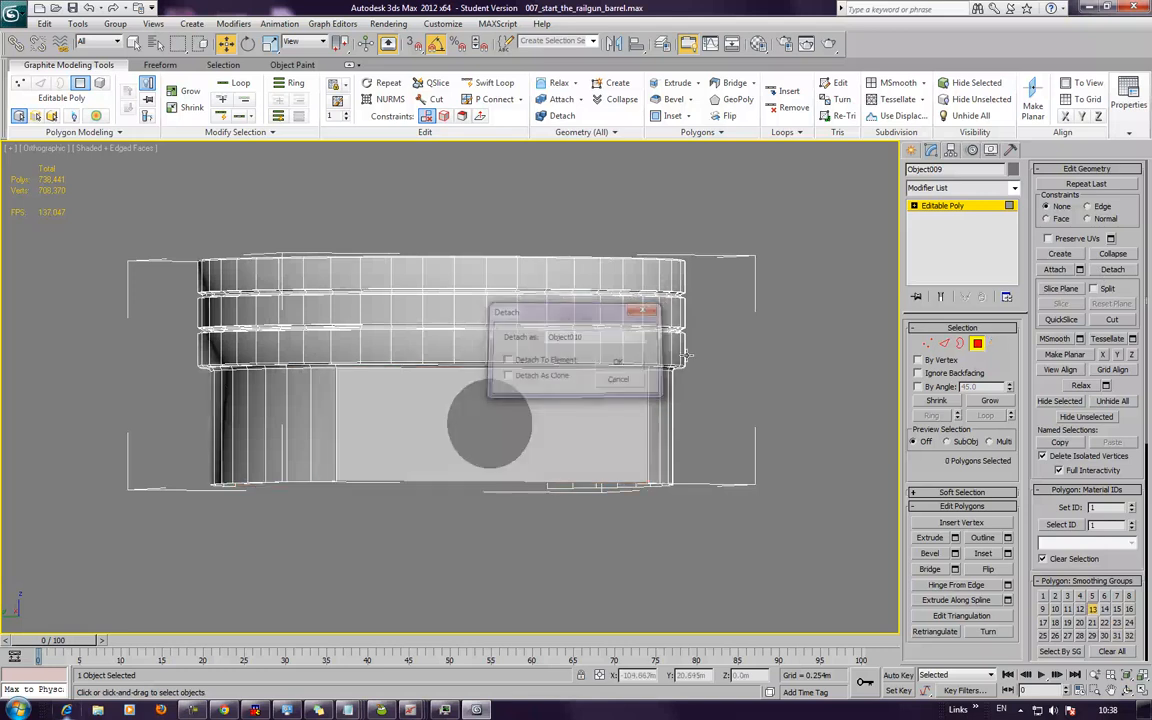
{"action": "left_click", "coordinate": [977, 344]}
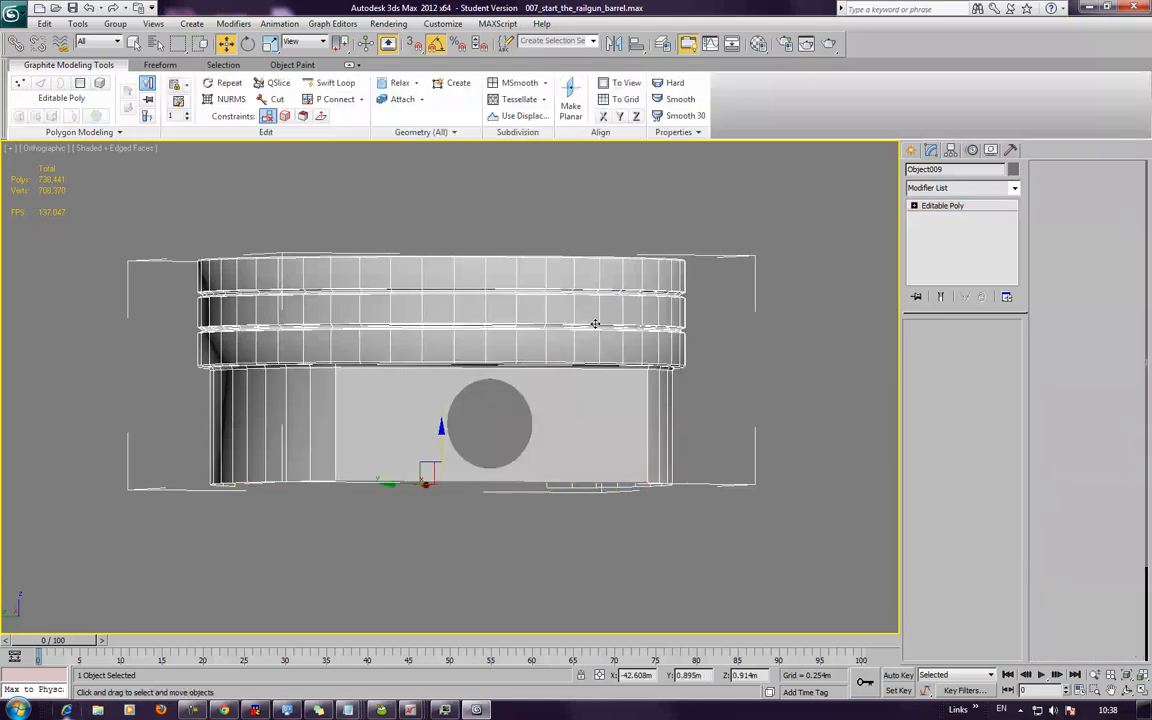
- Apply TurboSmooth to the piston body, enable Isoline Display, and check the smoothing from above and below
{"action": "middle_click_drag", "start_coordinate": [580, 320], "coordinate": [532, 329], "text": "alt"}
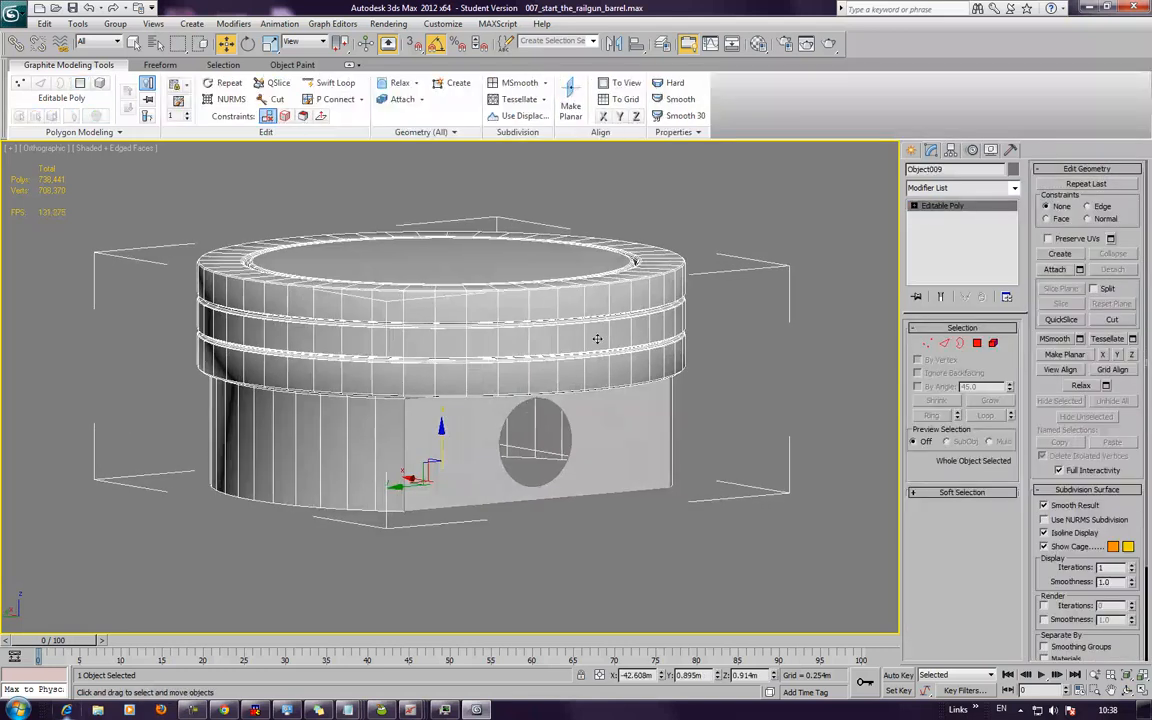
{"action": "middle_click_drag", "start_coordinate": [445, 440], "coordinate": [553, 375], "text": "alt"}
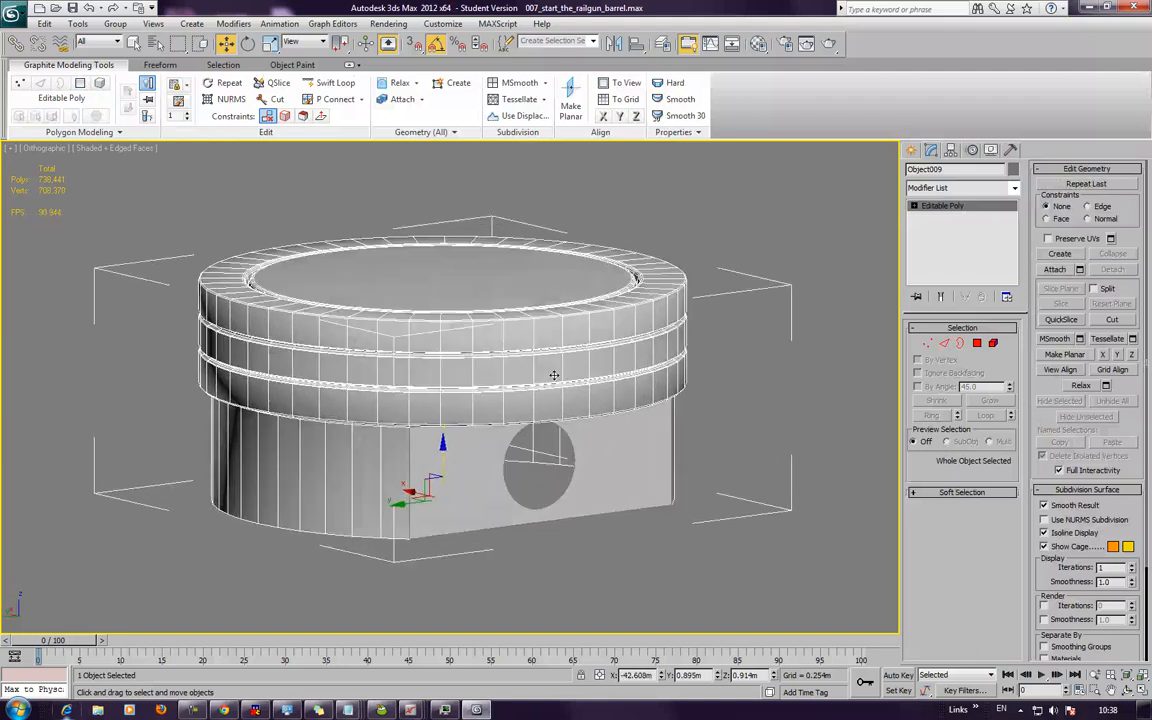
{"action": "left_click", "coordinate": [972, 190]}
{"action": "key", "text": "t"}
{"action": "key", "text": "t"}
{"action": "key", "text": "t"}
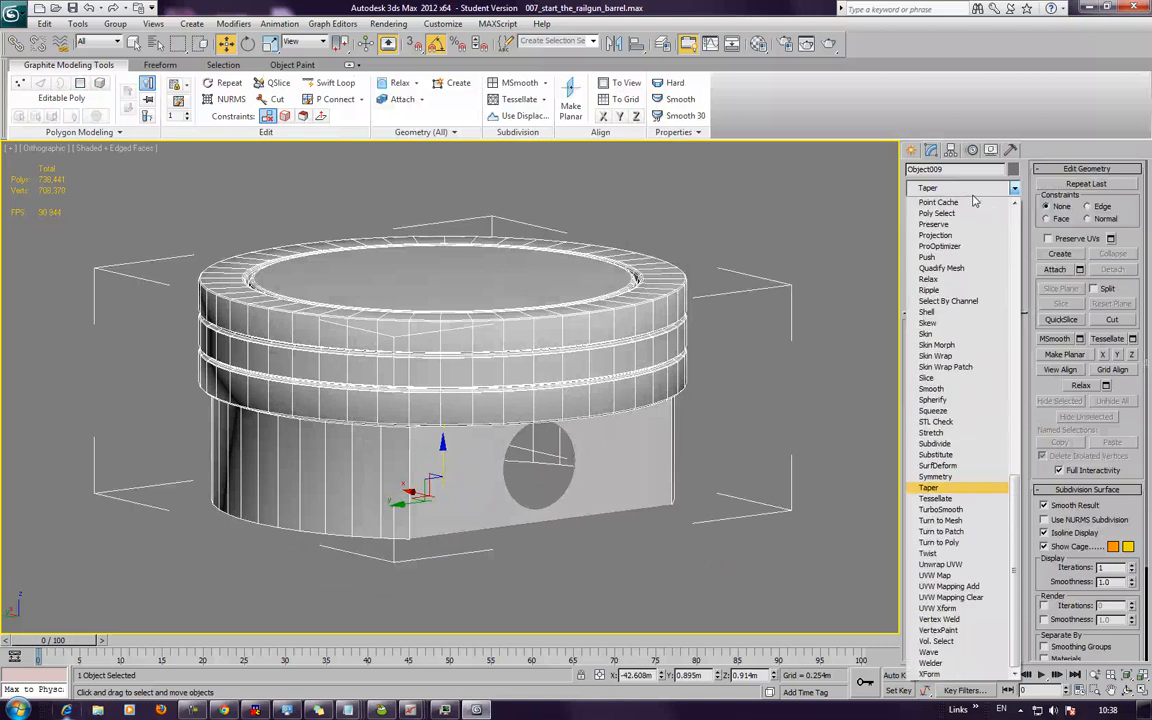
{"action": "key", "text": "Return"}
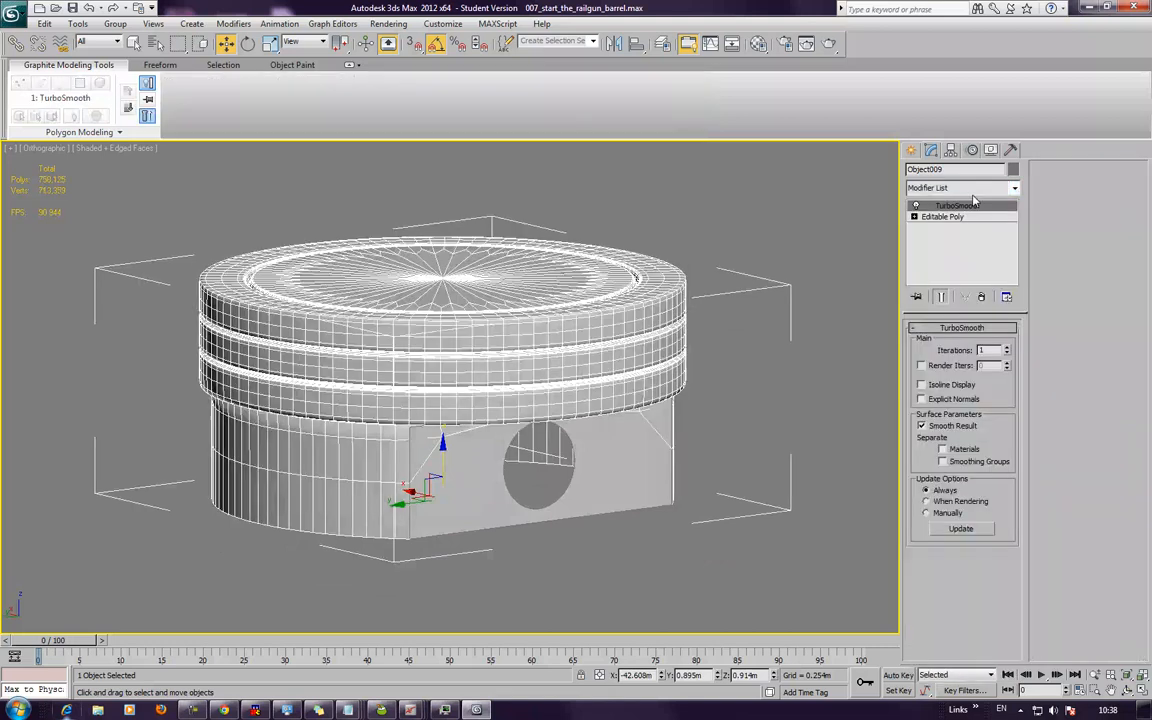
{"action": "middle_click_drag", "start_coordinate": [527, 440], "coordinate": [528, 370], "text": "alt"}
{"action": "middle_click_drag", "start_coordinate": [839, 538], "coordinate": [716, 480], "text": "alt"}
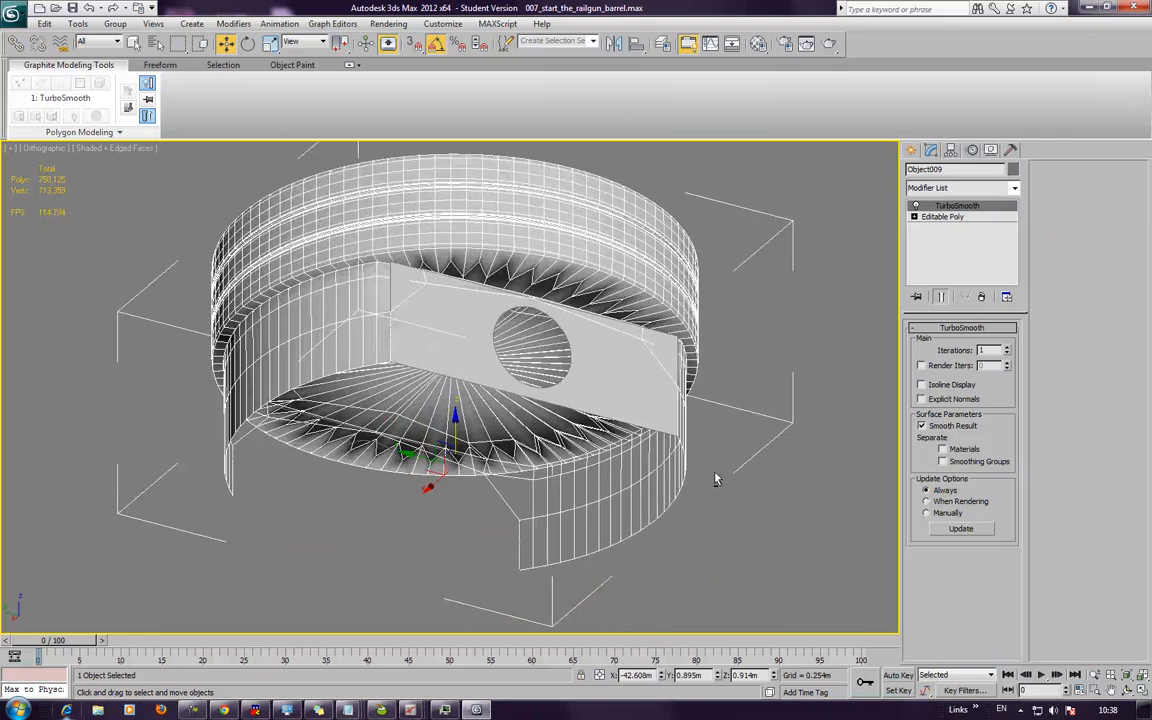
{"action": "left_click", "coordinate": [922, 385]}
{"action": "middle_click_drag", "start_coordinate": [794, 380], "coordinate": [787, 394], "text": "alt"}
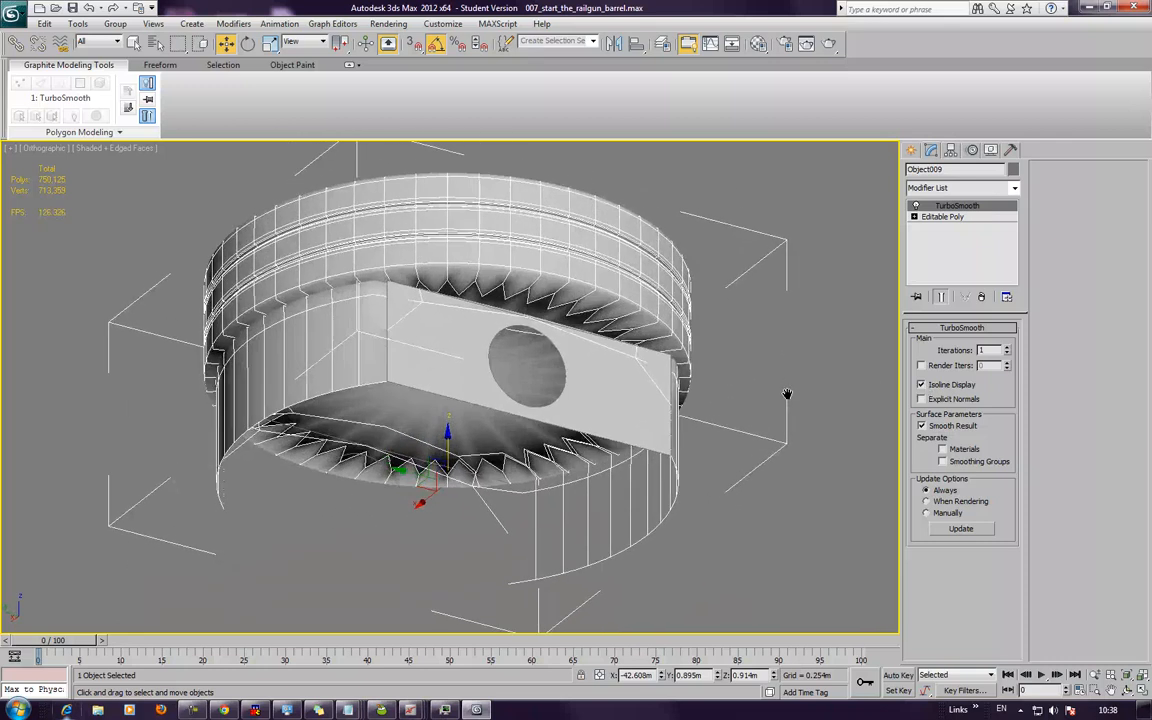
{"action": "middle_click_drag", "start_coordinate": [697, 355], "coordinate": [725, 432], "text": "alt"}
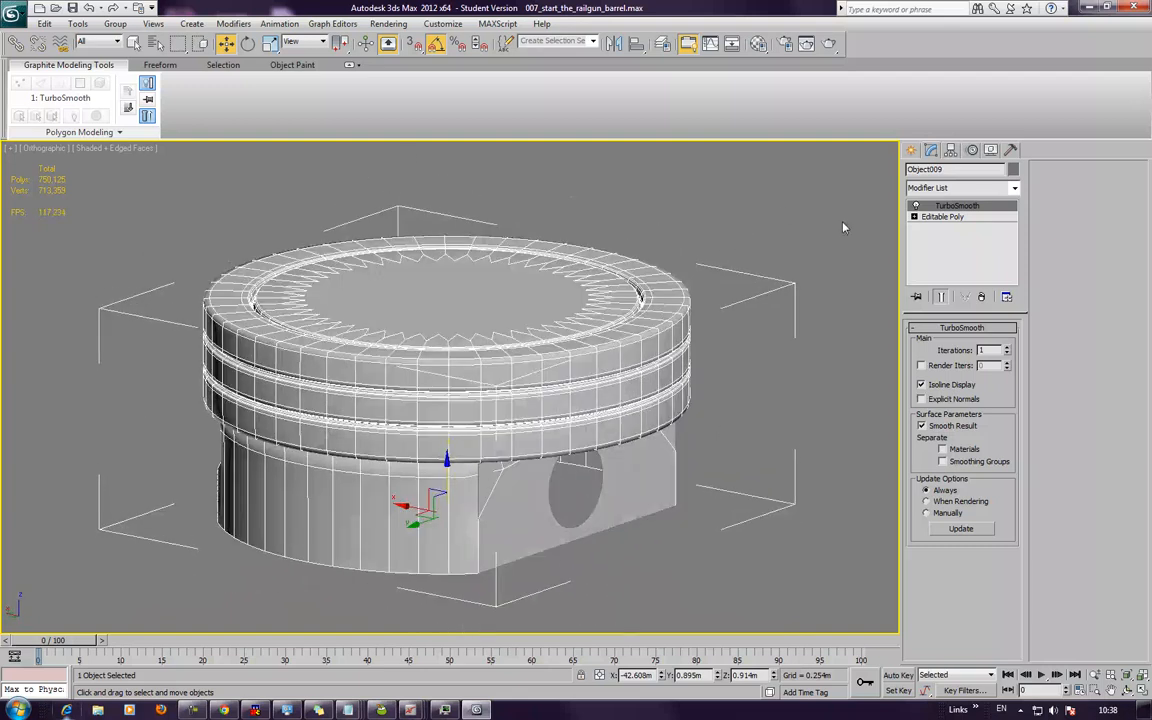
- Try adding a Swift Loop to the Editable Poly base under the smoothing, and undo it
{"action": "left_click", "coordinate": [938, 218]}
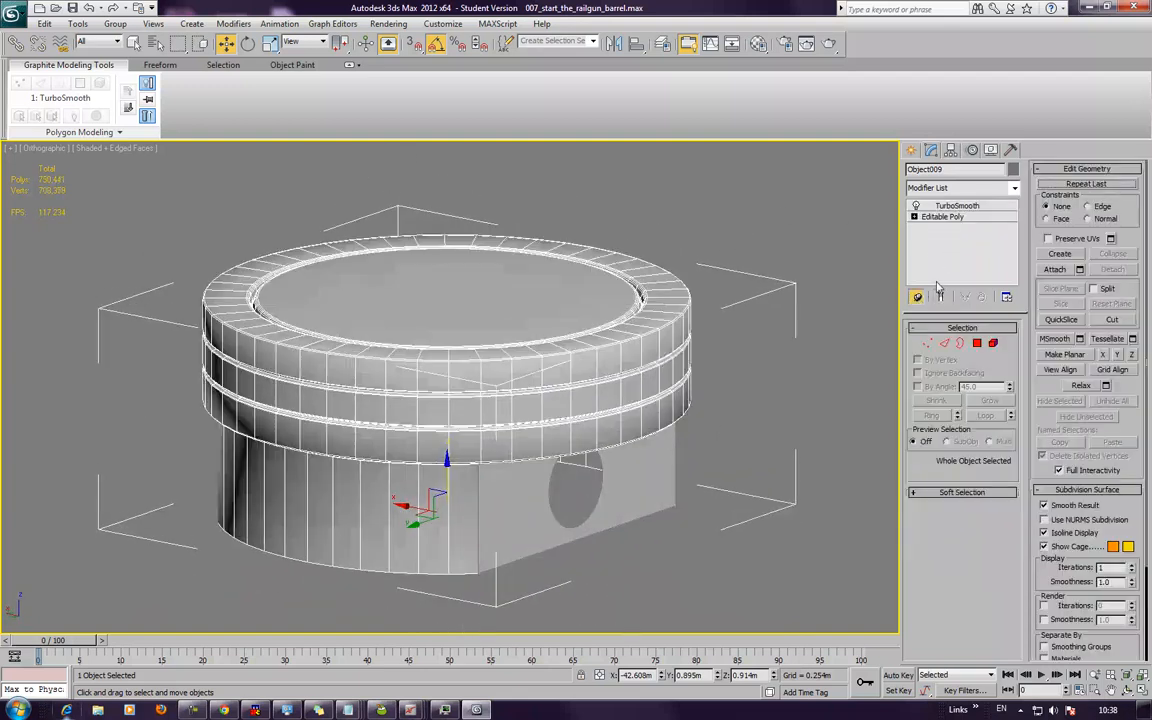
{"action": "middle_click_drag", "start_coordinate": [703, 276], "coordinate": [585, 222], "text": "alt"}
{"action": "left_click", "coordinate": [330, 82]}
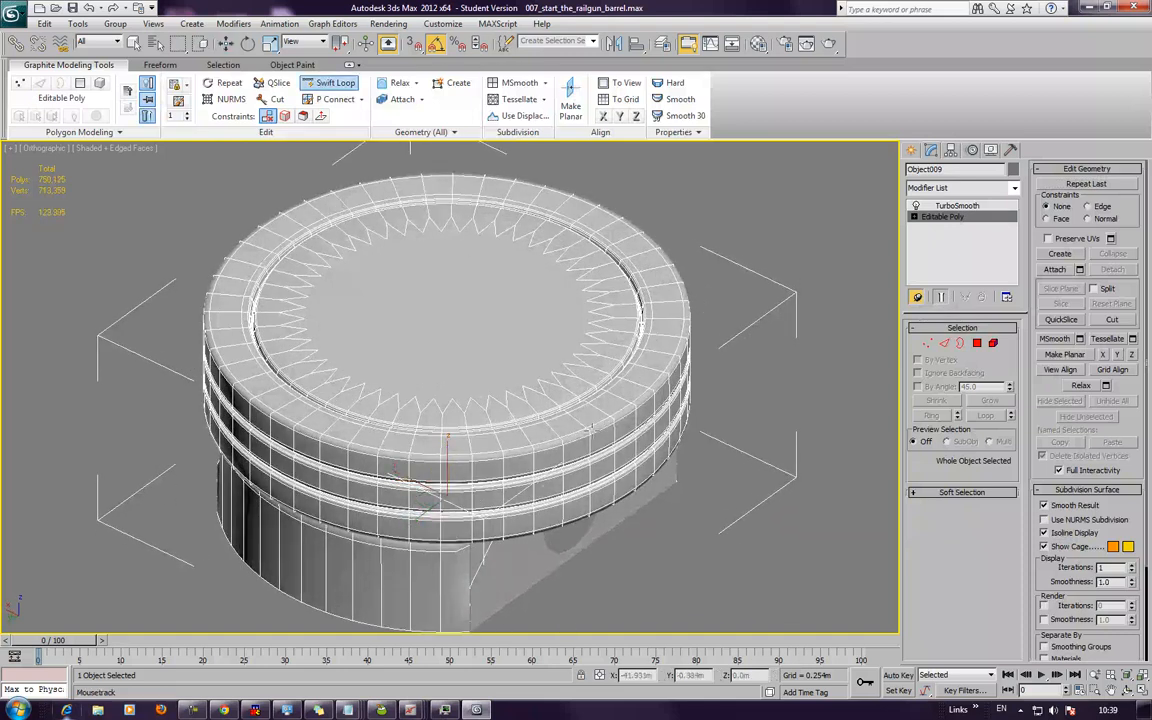
{"action": "middle_click_drag", "start_coordinate": [580, 385], "coordinate": [712, 343], "text": "alt"}
{"action": "left_click", "coordinate": [977, 343]}
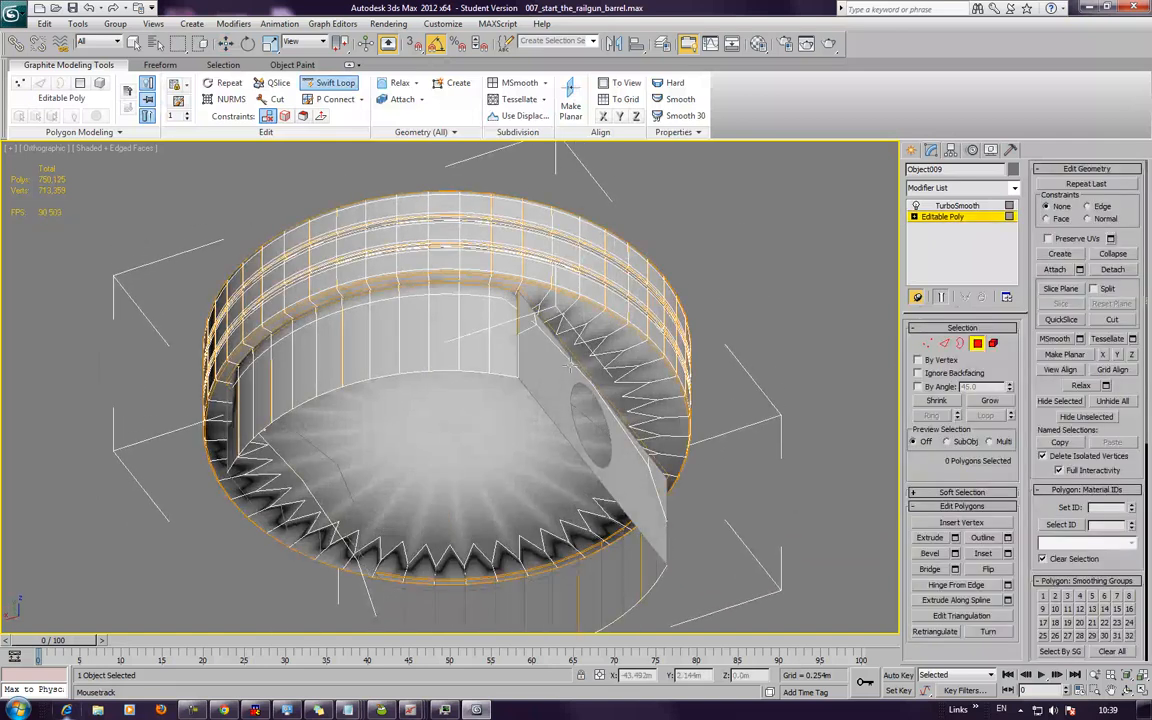
{"action": "left_click", "coordinate": [475, 437]}
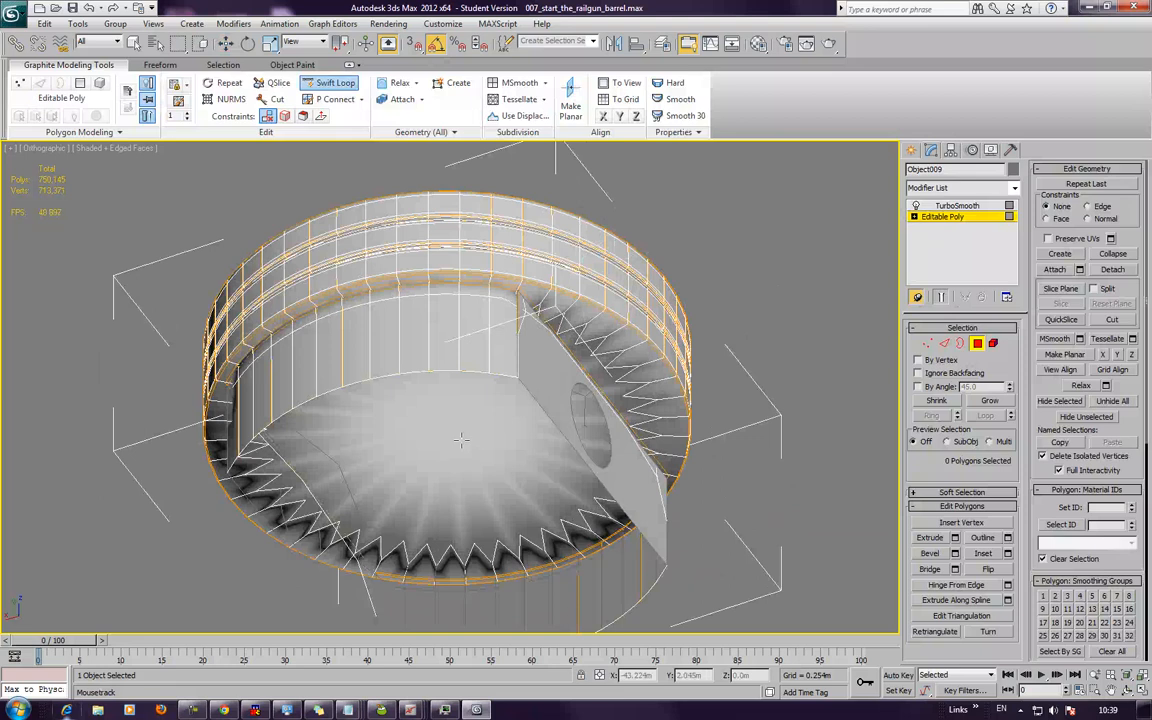
{"action": "right_click", "coordinate": [461, 440]}
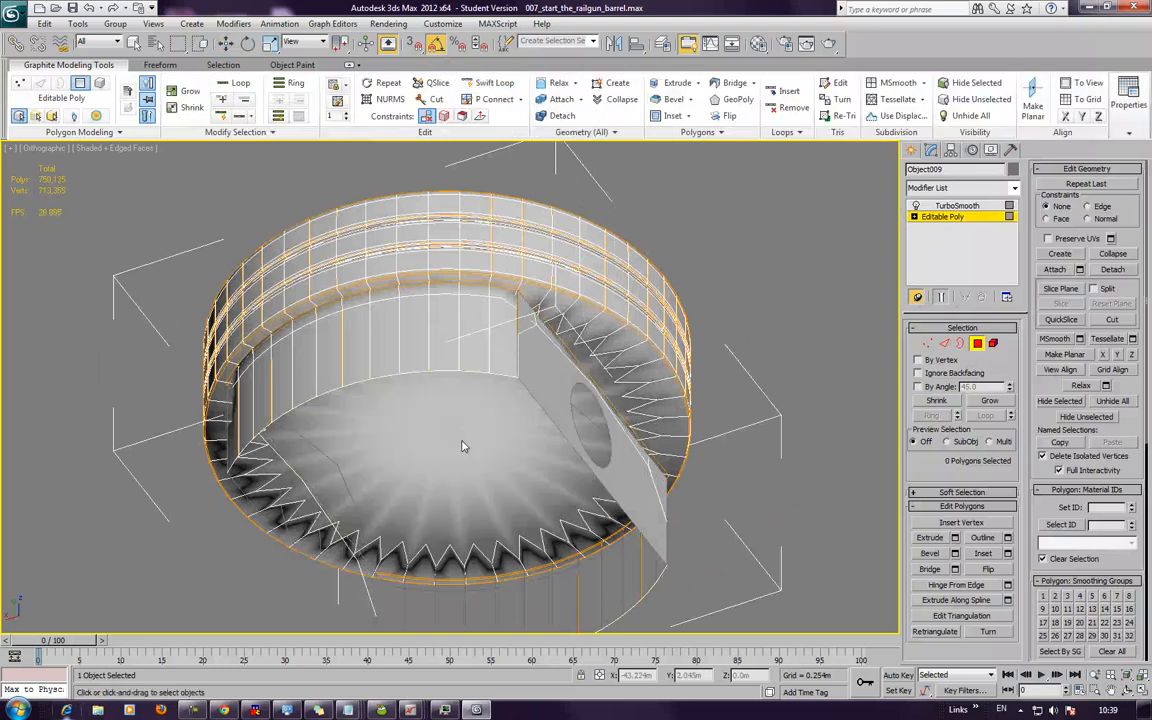
- Inset the large round polygon on the piston's top face toward its center
{"action": "middle_click_drag", "start_coordinate": [789, 337], "coordinate": [810, 446], "text": "alt"}
{"action": "left_click", "coordinate": [540, 325]}
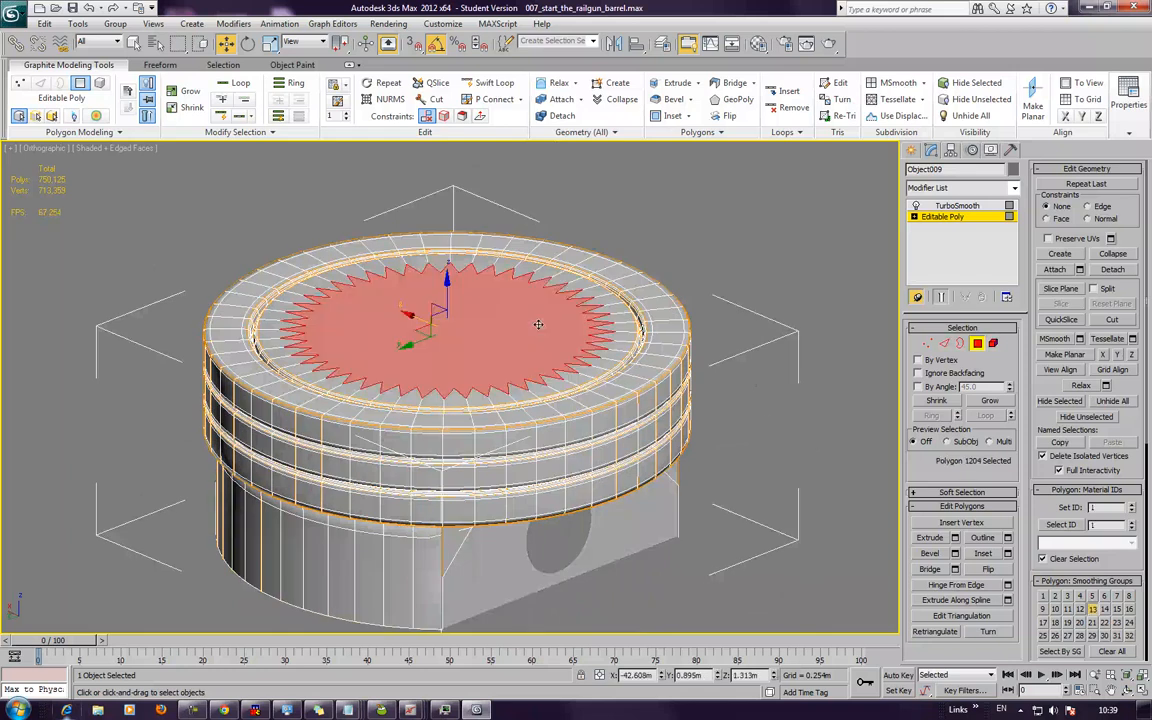
{"action": "middle_click_drag", "start_coordinate": [612, 328], "coordinate": [755, 440], "text": "alt"}
{"action": "left_click", "coordinate": [983, 555]}
{"action": "left_click_drag", "start_coordinate": [489, 343], "coordinate": [485, 271]}
{"action": "middle_click_drag", "start_coordinate": [608, 339], "coordinate": [627, 284], "text": "alt"}
{"action": "key", "text": "w"}
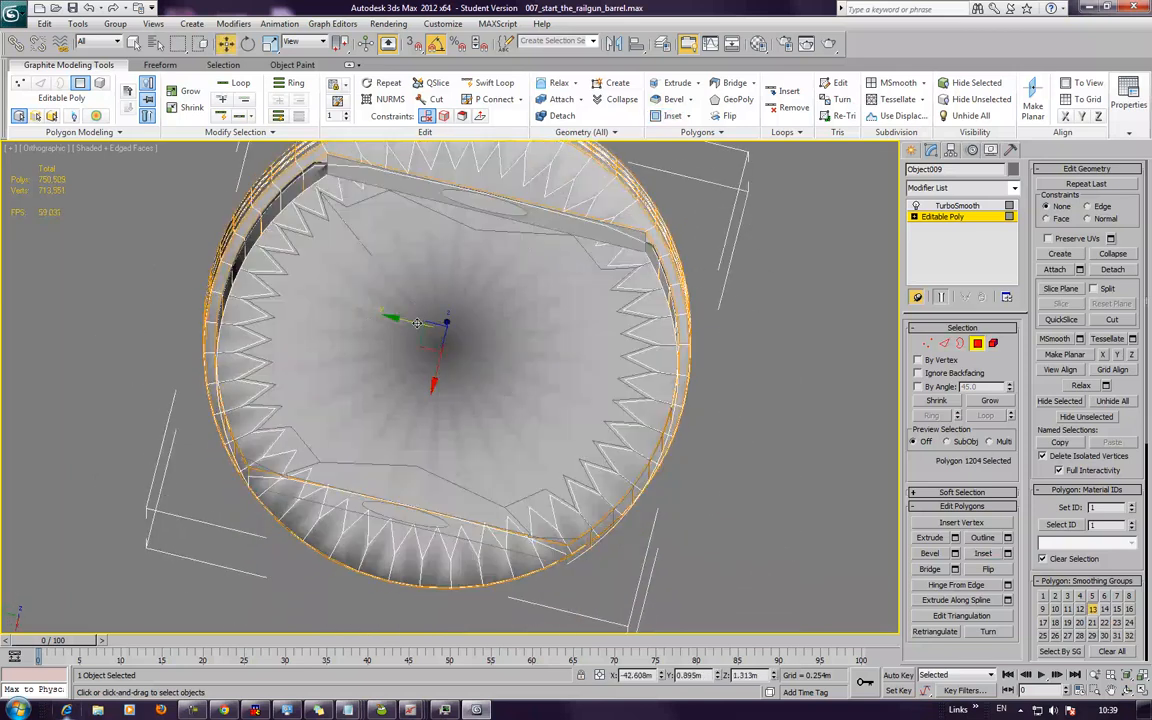
{"action": "middle_click_drag", "start_coordinate": [476, 322], "coordinate": [803, 377], "text": "alt"}
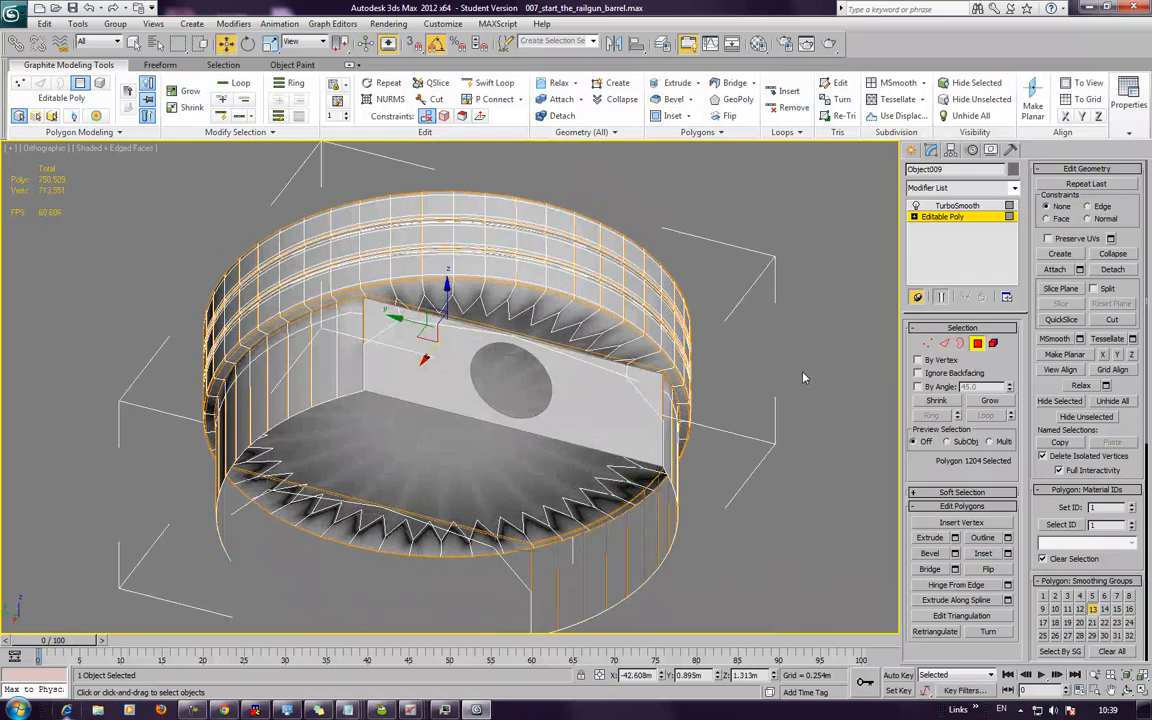
- Hide the smoothed end result, save the scene, and detach the flat underside polygon around the piston skirt as a separate object
{"action": "left_click", "coordinate": [940, 298]}
{"action": "middle_click_drag", "start_coordinate": [643, 326], "coordinate": [597, 302], "text": "alt"}
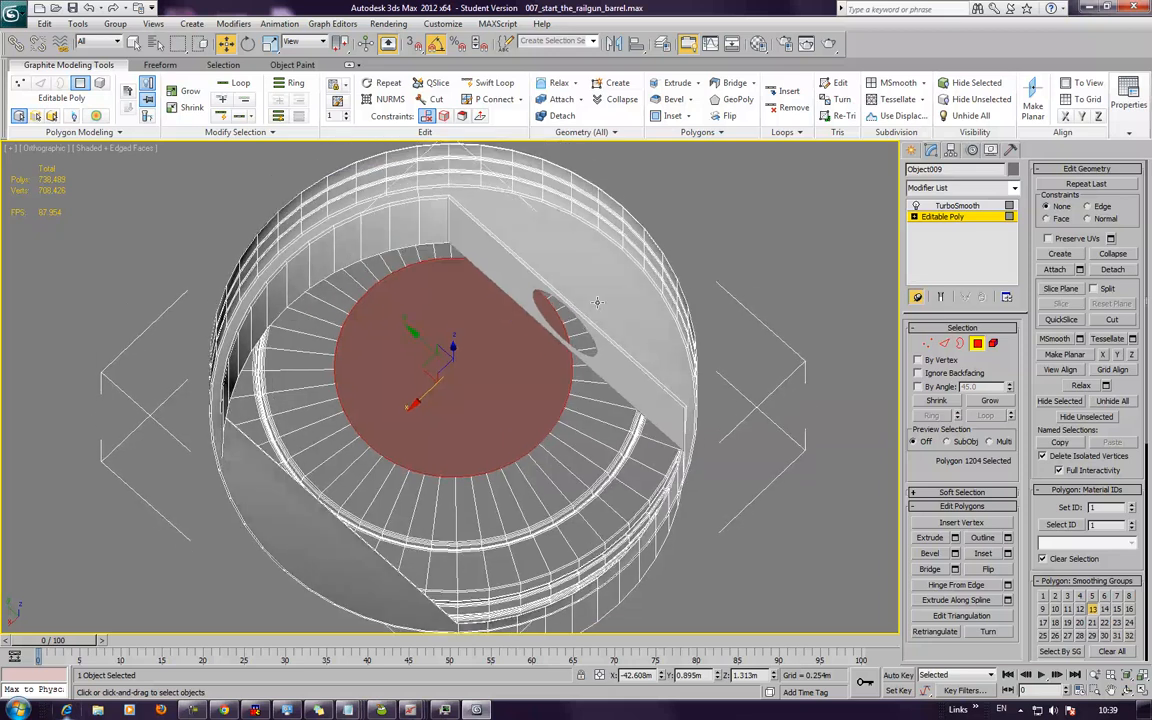
{"action": "middle_click_drag", "start_coordinate": [543, 263], "coordinate": [715, 316], "text": "alt"}
{"action": "left_click", "coordinate": [632, 325]}
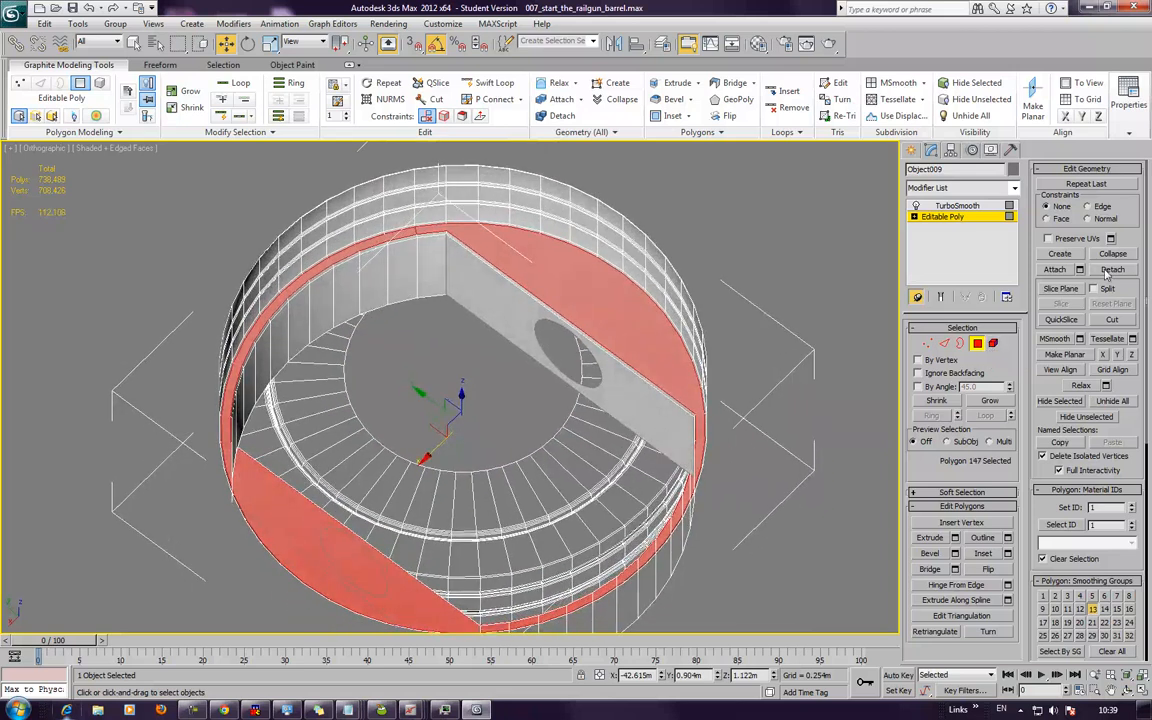
{"action": "key", "text": "ctrl+s"}
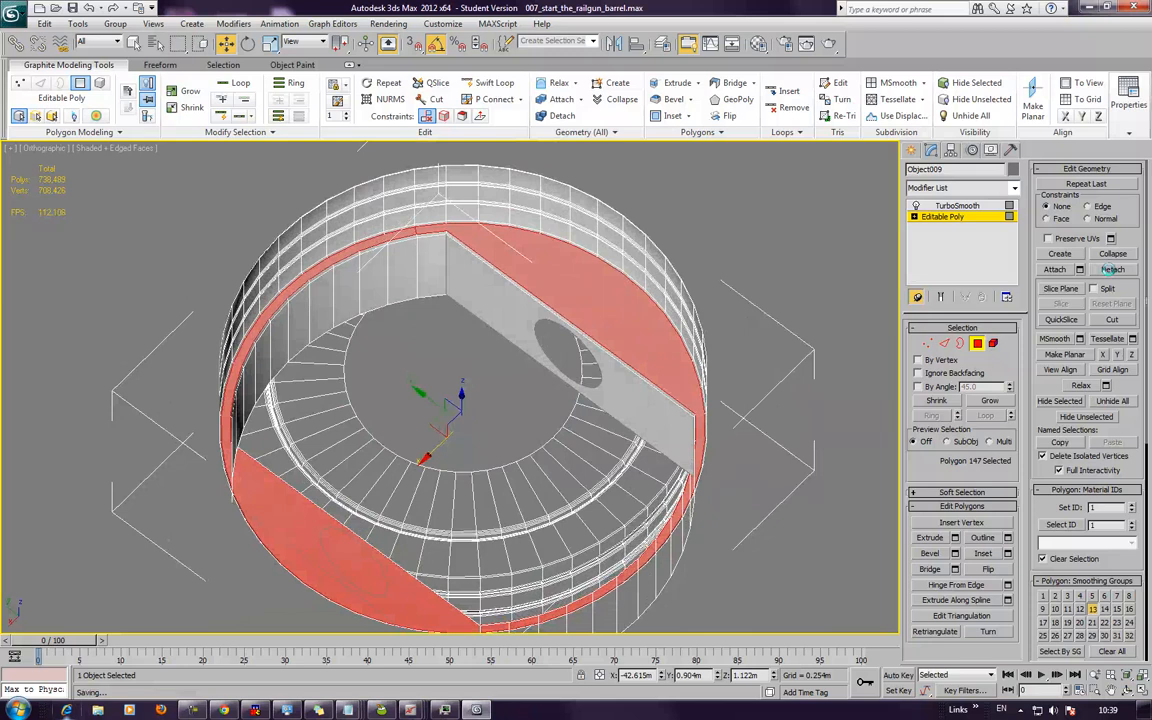
{"action": "left_click", "coordinate": [1112, 270]}
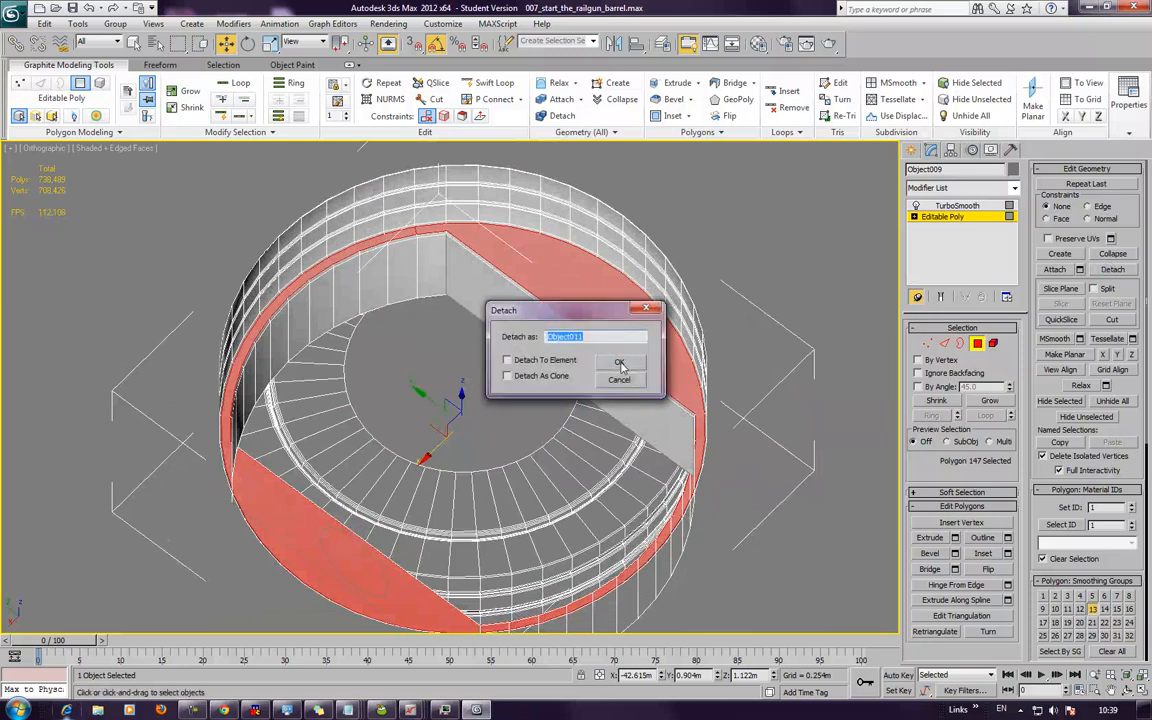
{"action": "left_click", "coordinate": [620, 363]}
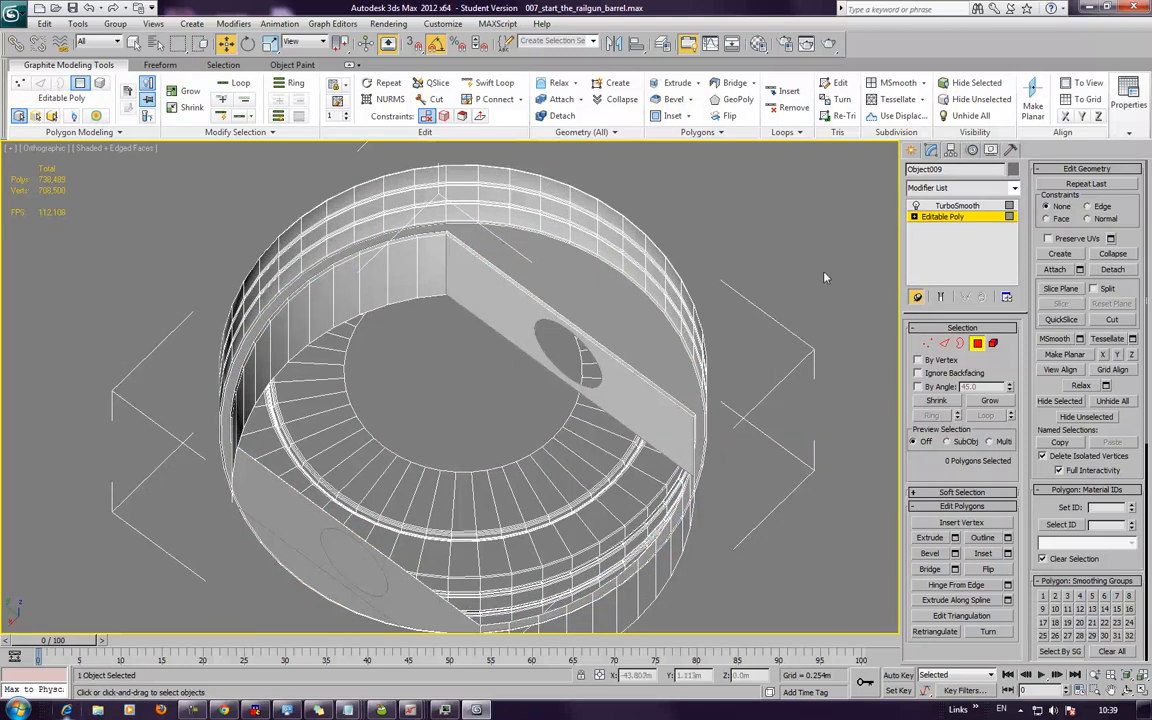
{"action": "left_click", "coordinate": [978, 343]}
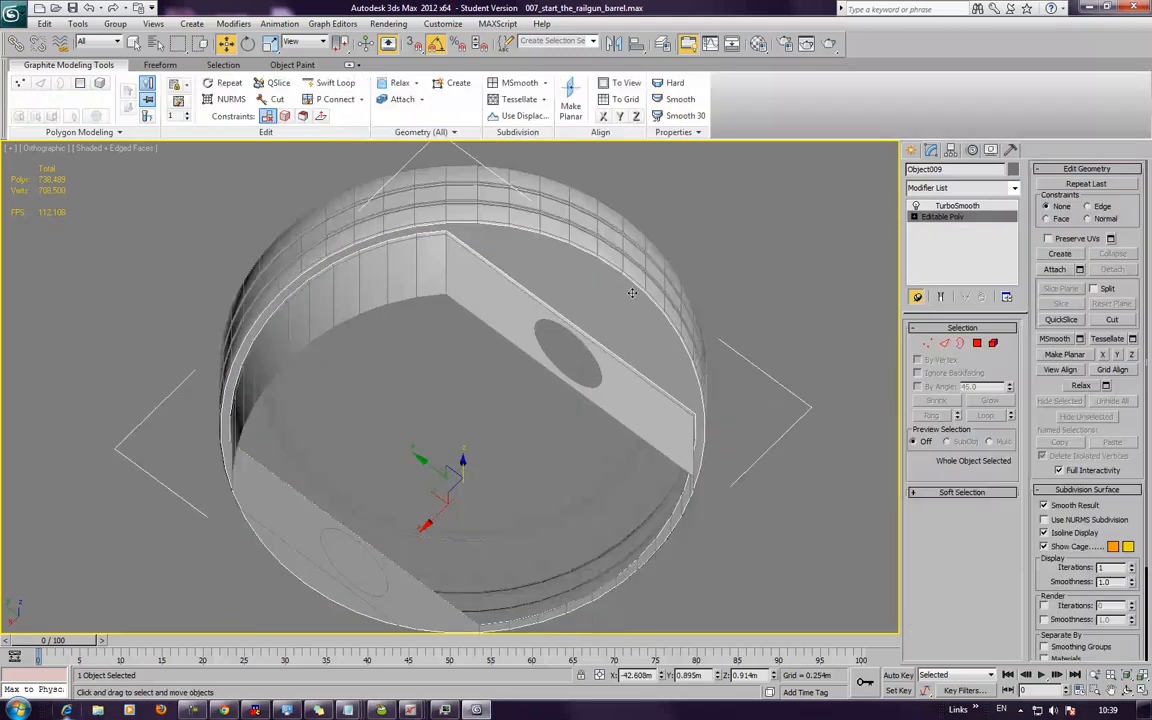
- Remove the existing TurboSmooth from the piston body and apply a fresh one with default settings
{"action": "middle_click_drag", "start_coordinate": [688, 258], "coordinate": [621, 307], "text": "alt"}
{"action": "left_click", "coordinate": [955, 207]}
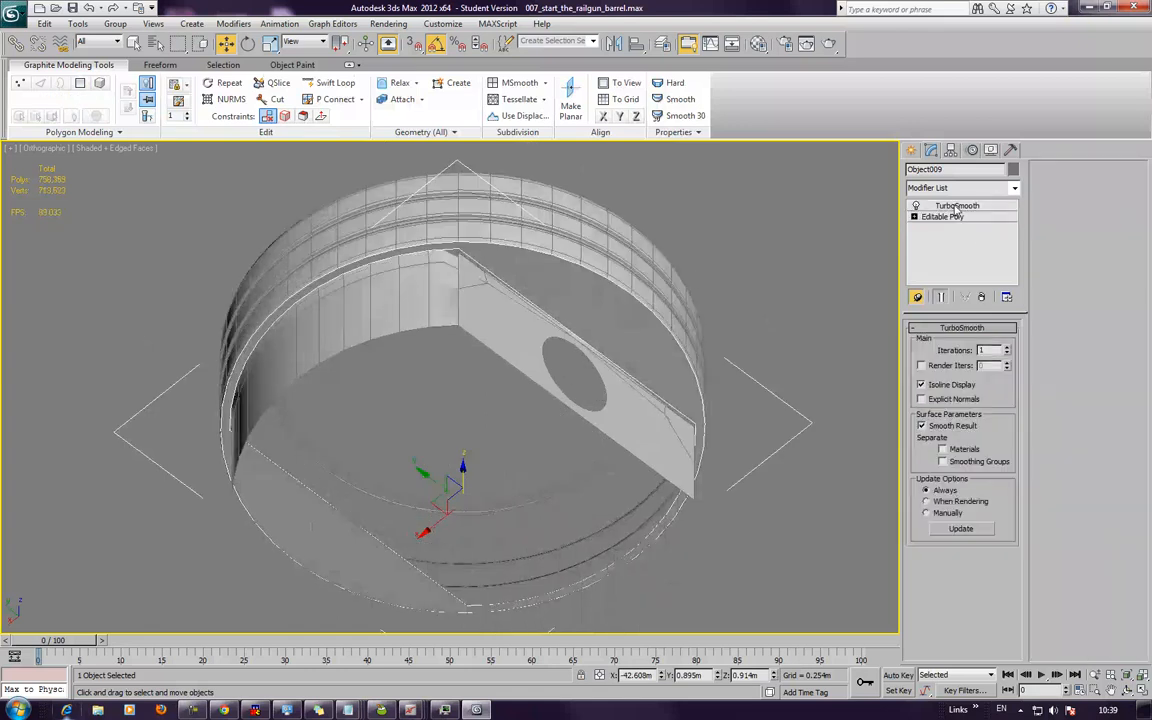
{"action": "left_click", "coordinate": [981, 297]}
{"action": "middle_click_drag", "start_coordinate": [556, 220], "coordinate": [616, 333], "text": "alt"}
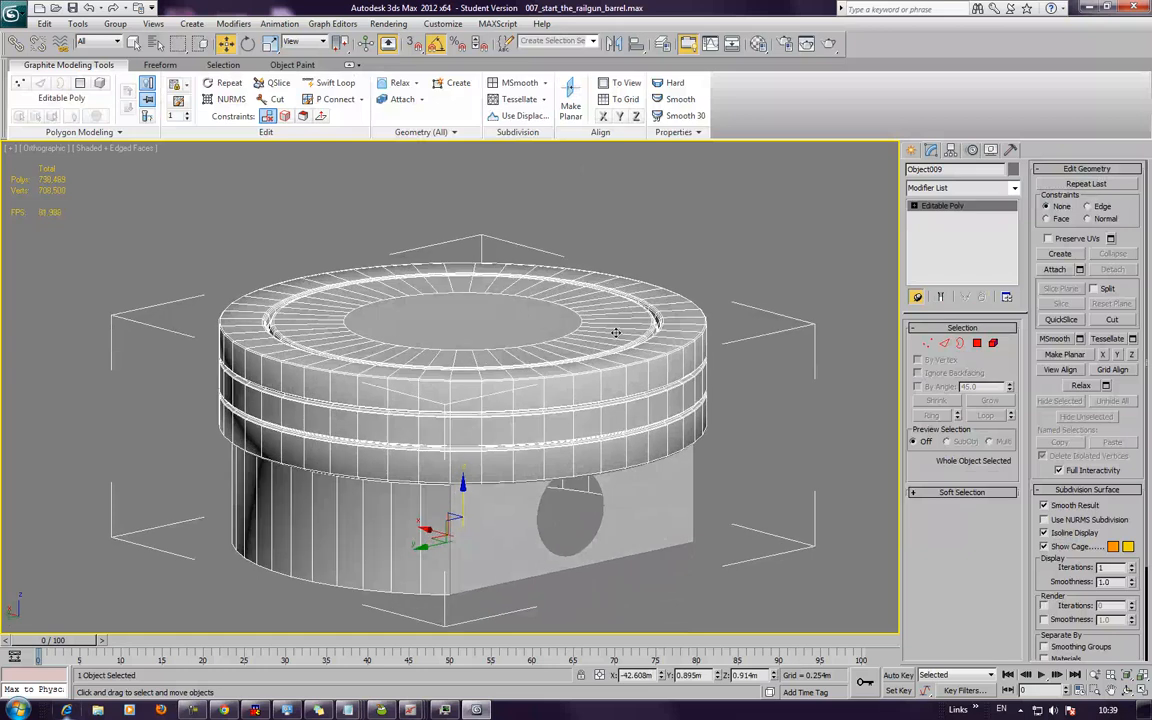
{"action": "left_click", "coordinate": [968, 194]}
{"action": "key", "text": "t"}
{"action": "key", "text": "t"}
{"action": "key", "text": "t"}
{"action": "key", "text": "Return"}
- Examine the smoothed piston body with edged faces off and framed in the perspective view
{"action": "middle_click_drag", "start_coordinate": [596, 407], "coordinate": [475, 416], "text": "alt"}
{"action": "scroll", "coordinate": [545, 441], "scroll_direction": "up", "scroll_amount": 3}
{"action": "middle_click_drag", "start_coordinate": [464, 402], "coordinate": [678, 353], "text": "alt"}
{"action": "key", "text": "F4"}
{"action": "scroll", "coordinate": [563, 355], "scroll_direction": "down", "scroll_amount": 2}
{"action": "key", "text": "p"}
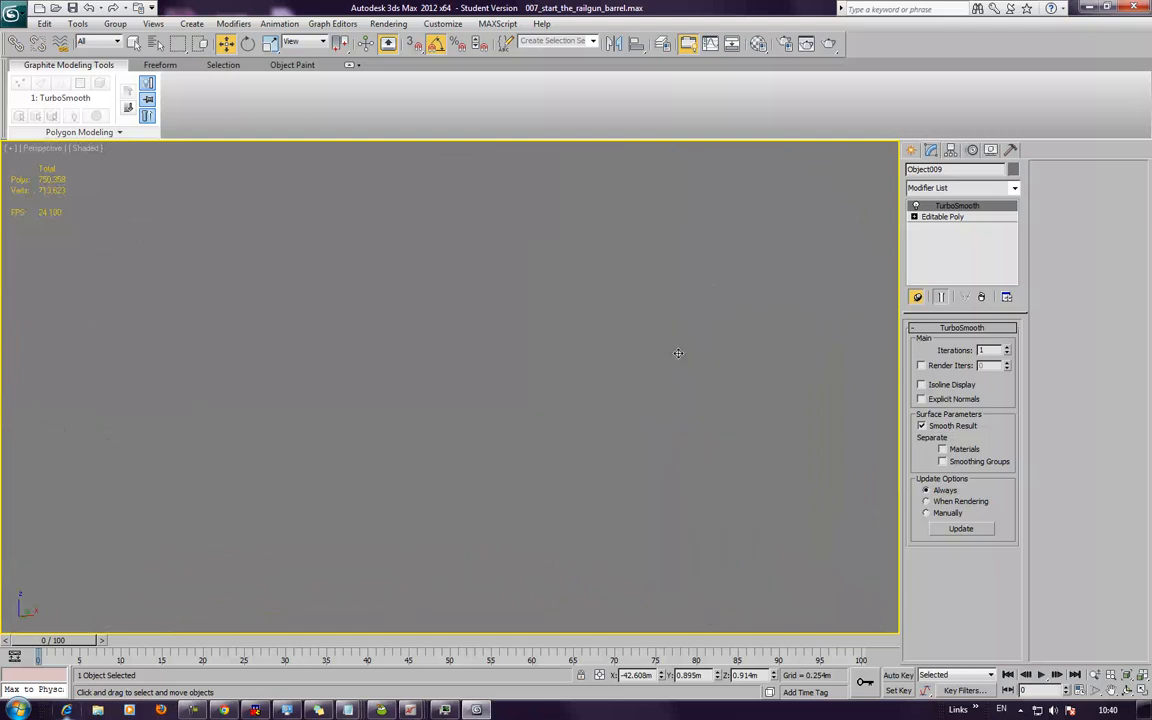
{"action": "key", "text": "z"}
{"action": "middle_click_drag", "start_coordinate": [564, 320], "coordinate": [145, 408], "text": "alt"}
- Convert the smoothed piston body to Editable Poly
{"action": "right_click", "coordinate": [440, 414]}
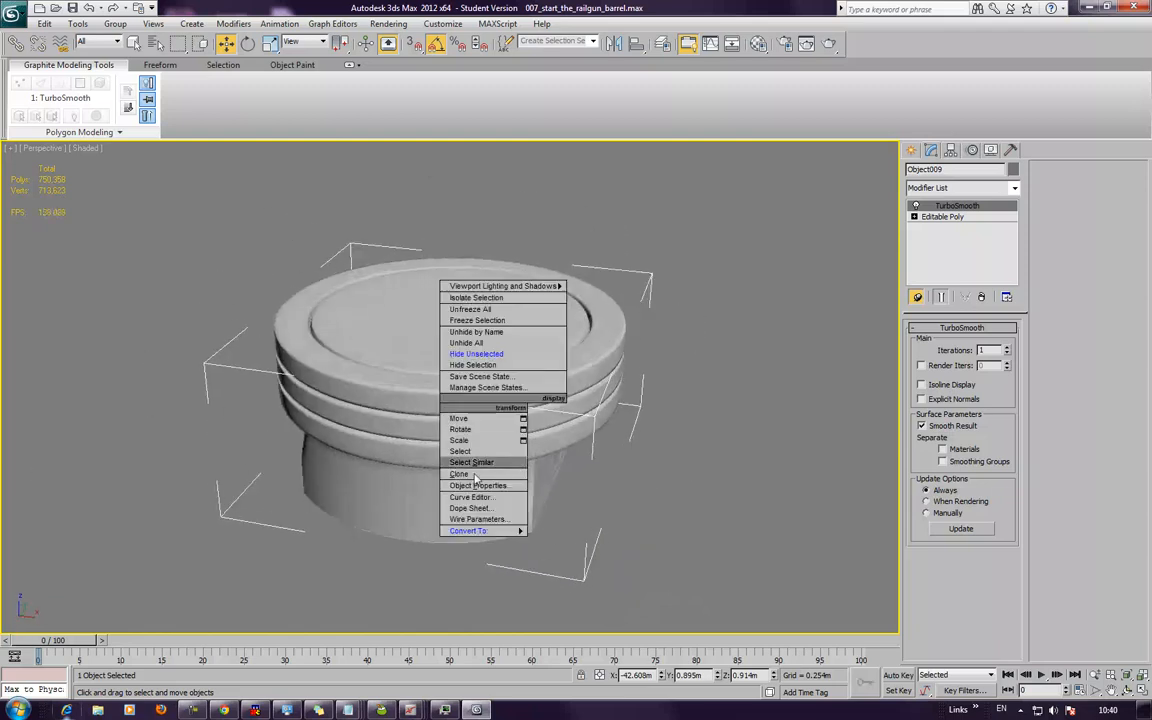
{"action": "mouse_move", "coordinate": [480, 532]}
{"action": "left_click", "coordinate": [585, 537]}
- Turn edged faces back on, delete the detached underside polygon object, and select the piston body
{"action": "mouse_move", "coordinate": [560, 475]}
{"action": "middle_mouse_down", "text": "alt"}
{"action": "mouse_move", "coordinate": [581, 468]}
{"action": "mouse_move", "coordinate": [576, 442]}
{"action": "mouse_move", "coordinate": [635, 398]}
{"action": "middle_mouse_up", "text": "alt"}
{"action": "scroll", "coordinate": [620, 442], "scroll_direction": "up", "scroll_amount": 4}
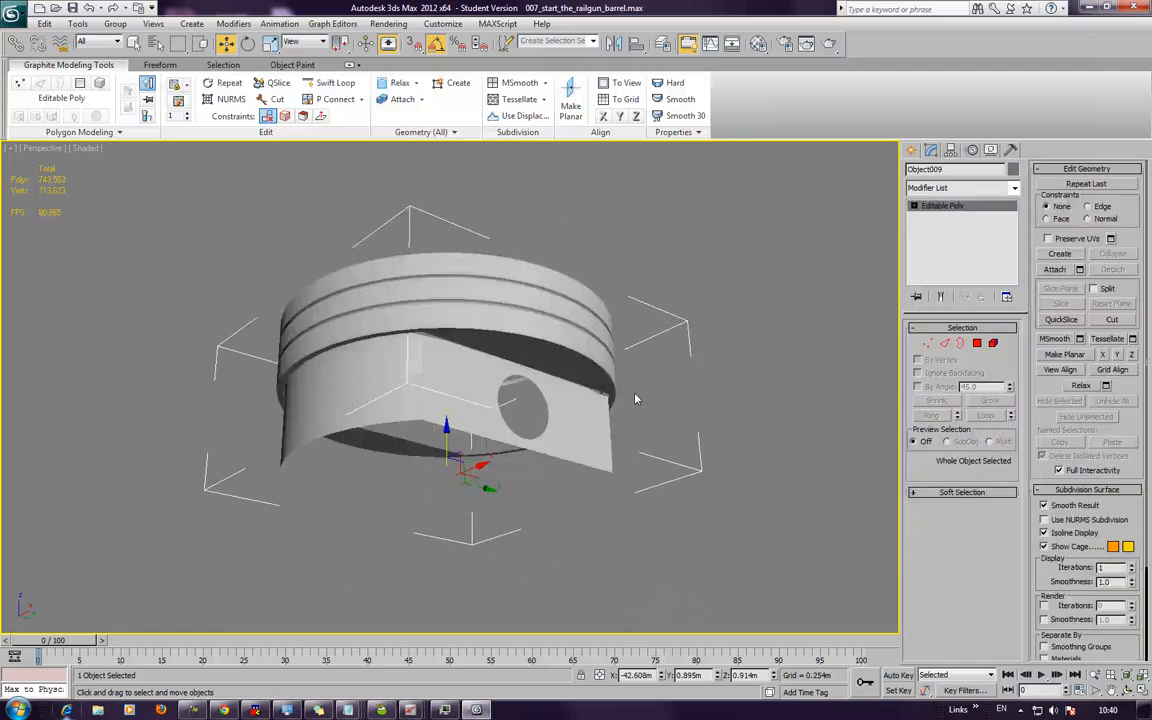
{"action": "middle_click_drag", "start_coordinate": [606, 453], "coordinate": [612, 412]}
{"action": "scroll", "coordinate": [622, 417], "scroll_direction": "up", "scroll_amount": 3}
{"action": "scroll", "coordinate": [610, 370], "scroll_direction": "down", "scroll_amount": 3}
{"action": "left_click", "coordinate": [609, 369]}
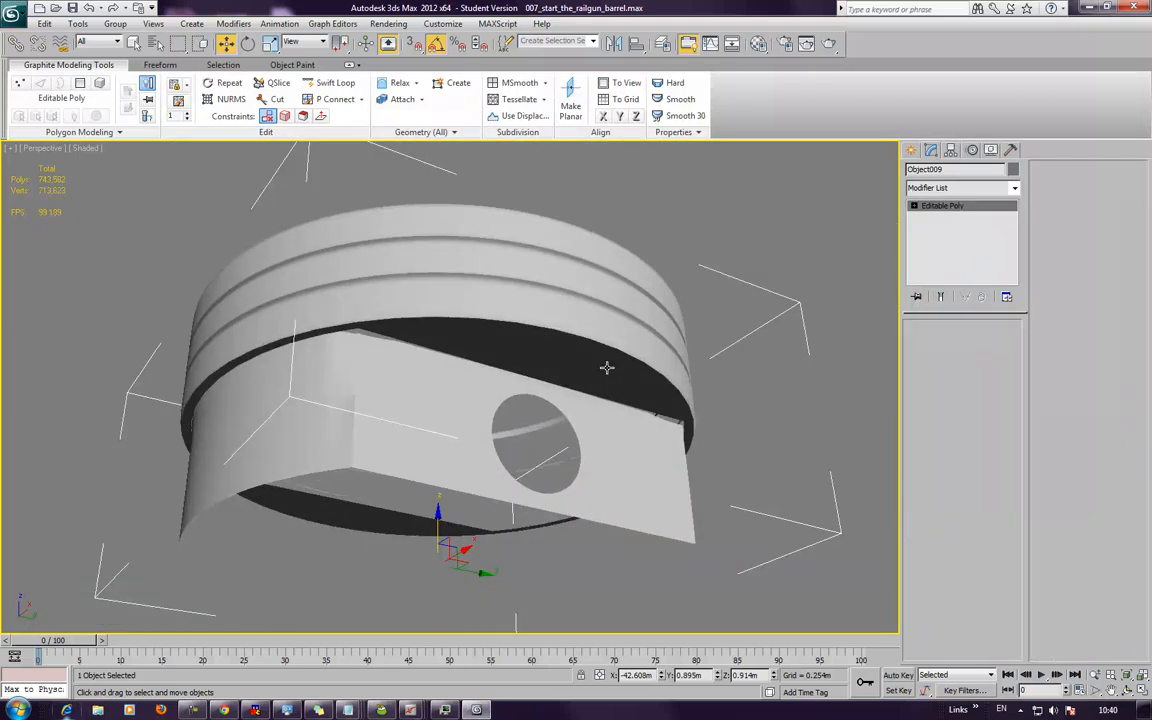
{"action": "key", "text": "F4"}
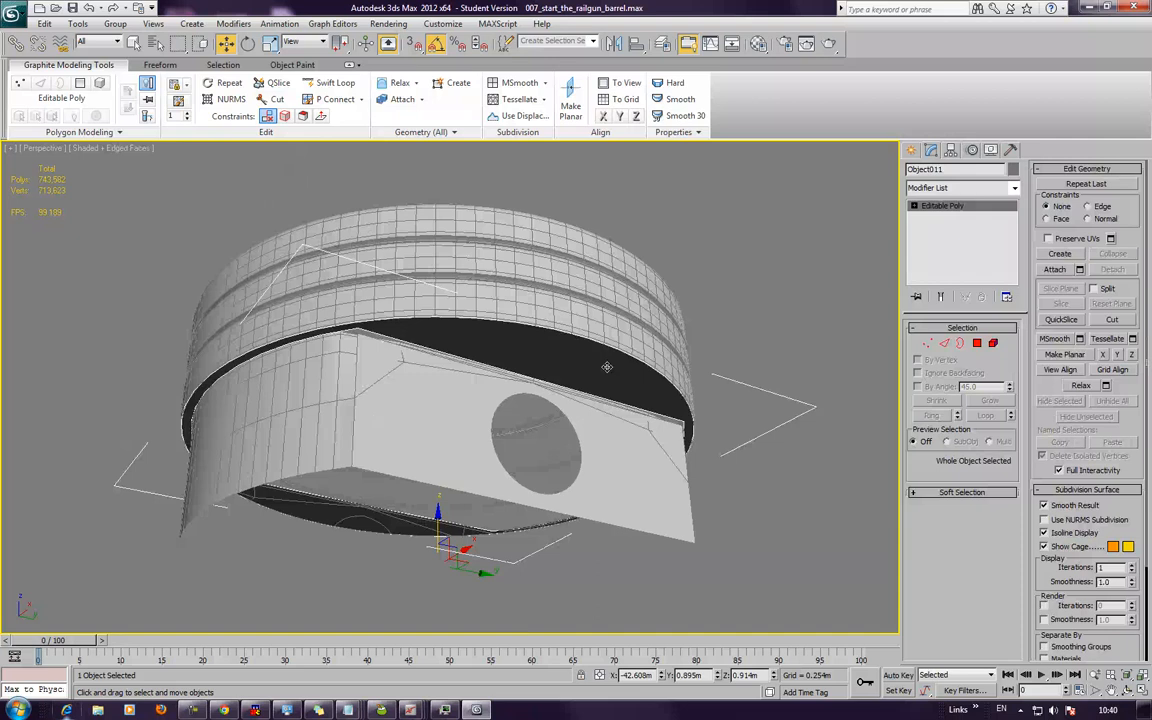
{"action": "left_click", "coordinate": [606, 367]}
{"action": "left_click", "coordinate": [612, 345]}
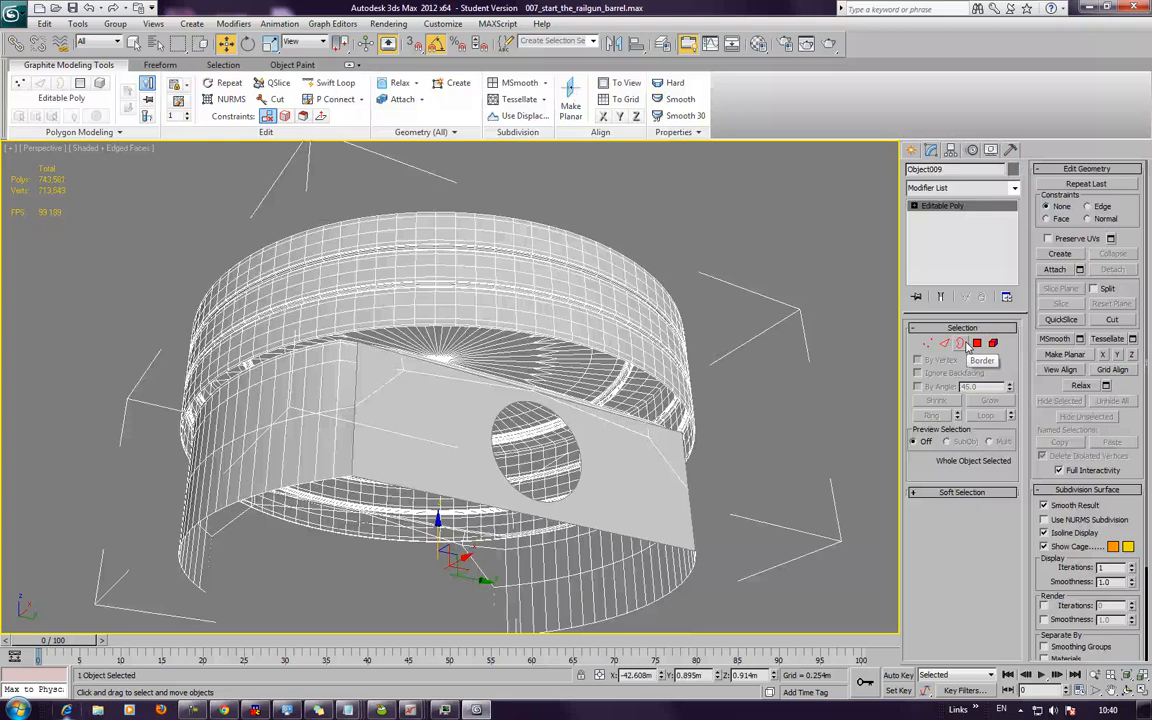
- Delete the separate flat side panels with the round pin hole from the piston body
{"action": "middle_click_drag", "start_coordinate": [728, 376], "coordinate": [704, 350], "text": "alt"}
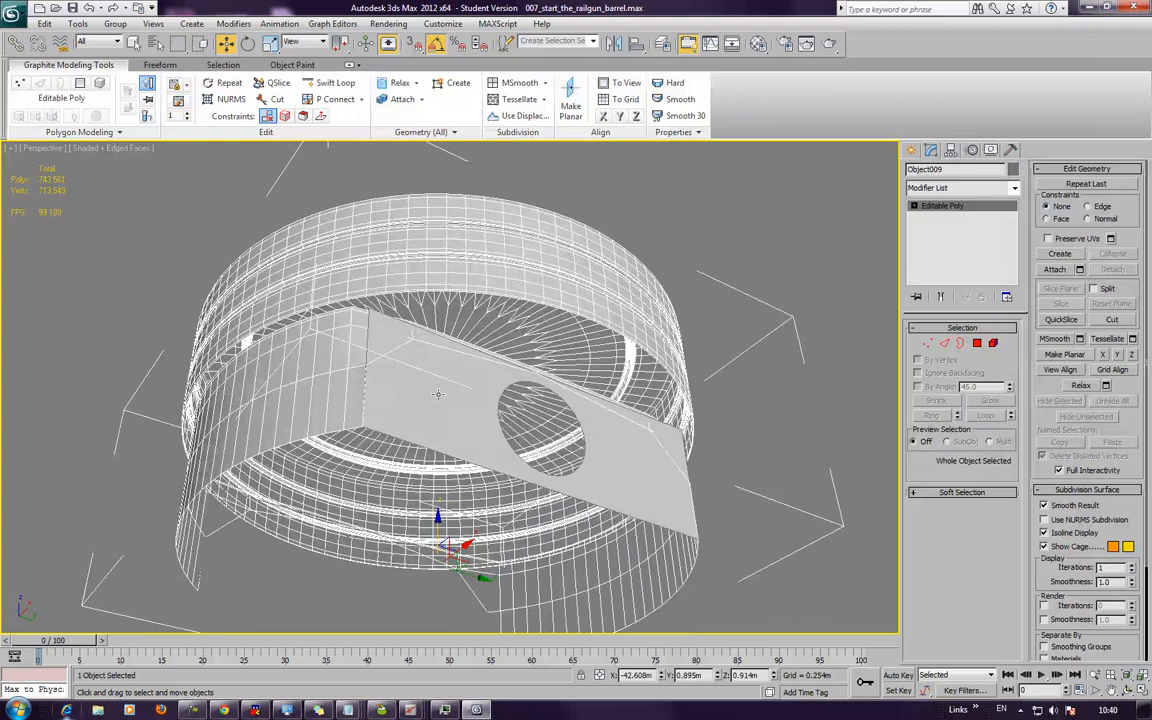
{"action": "middle_click_drag", "start_coordinate": [410, 398], "coordinate": [432, 380]}
{"action": "left_click", "coordinate": [805, 360]}
{"action": "right_click", "coordinate": [800, 360]}
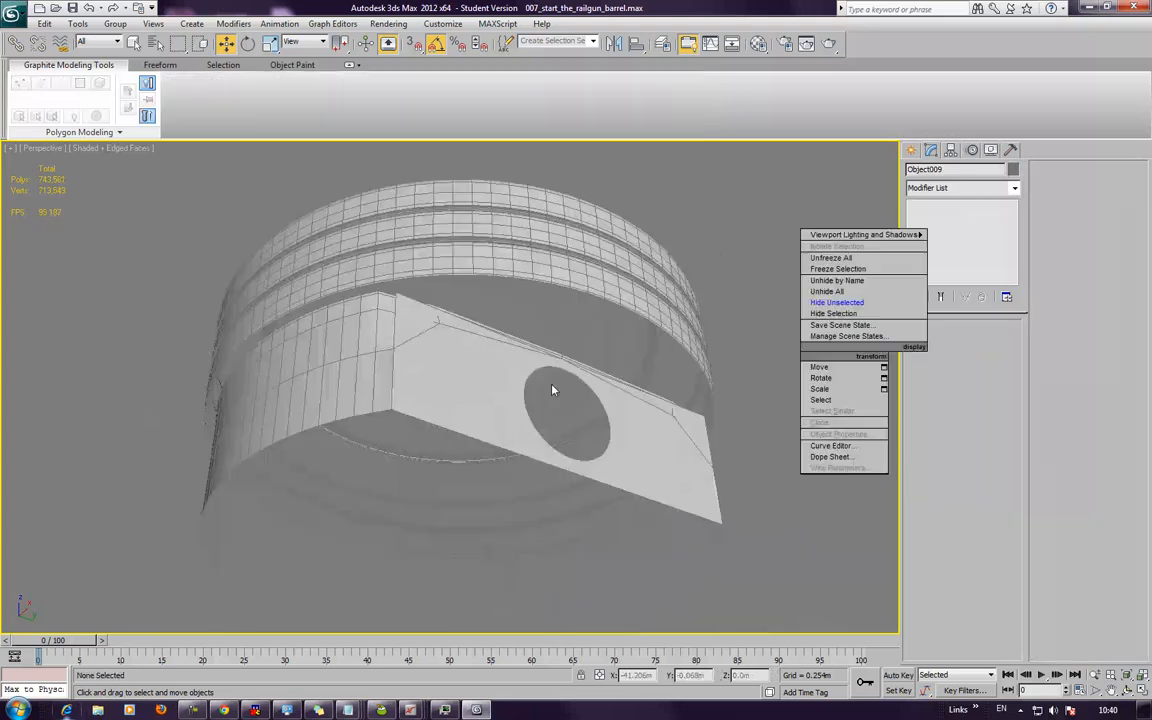
{"action": "left_click", "coordinate": [476, 371]}
{"action": "middle_click_drag", "start_coordinate": [476, 371], "coordinate": [634, 380], "text": "alt"}
{"action": "key", "text": "Delete"}
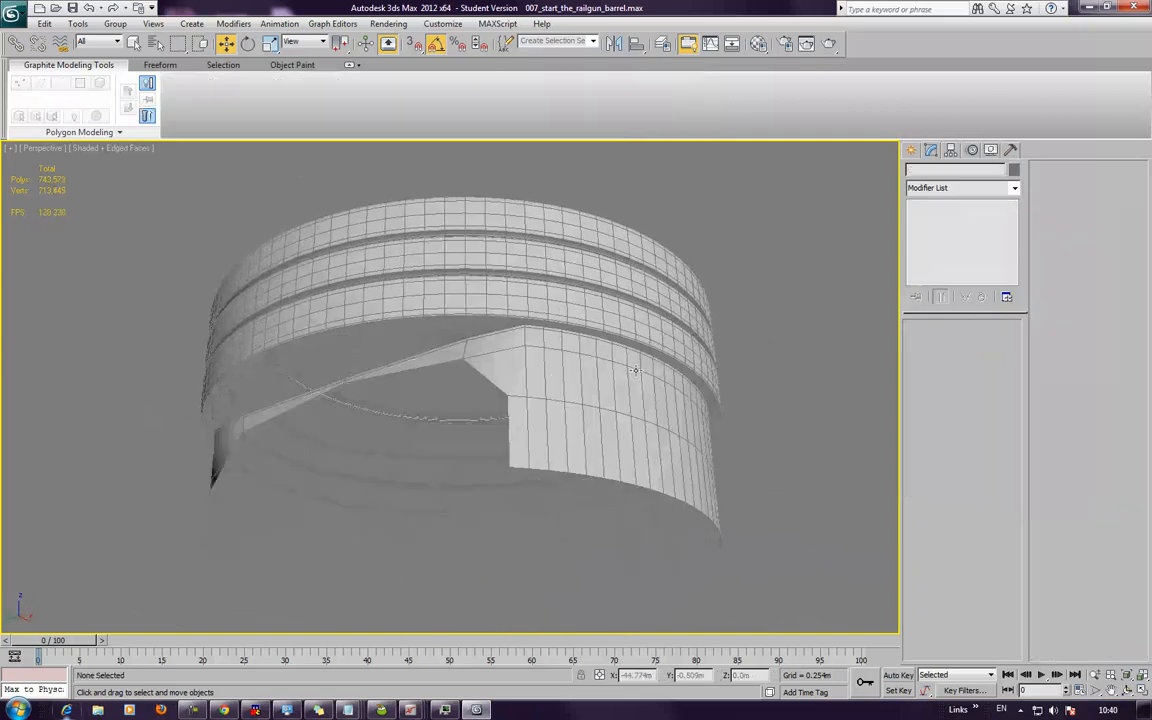
- Bridge the lower vertical edges of the piston skirt across its open flat sides
{"action": "middle_click_drag", "start_coordinate": [534, 348], "coordinate": [494, 439], "text": "alt"}
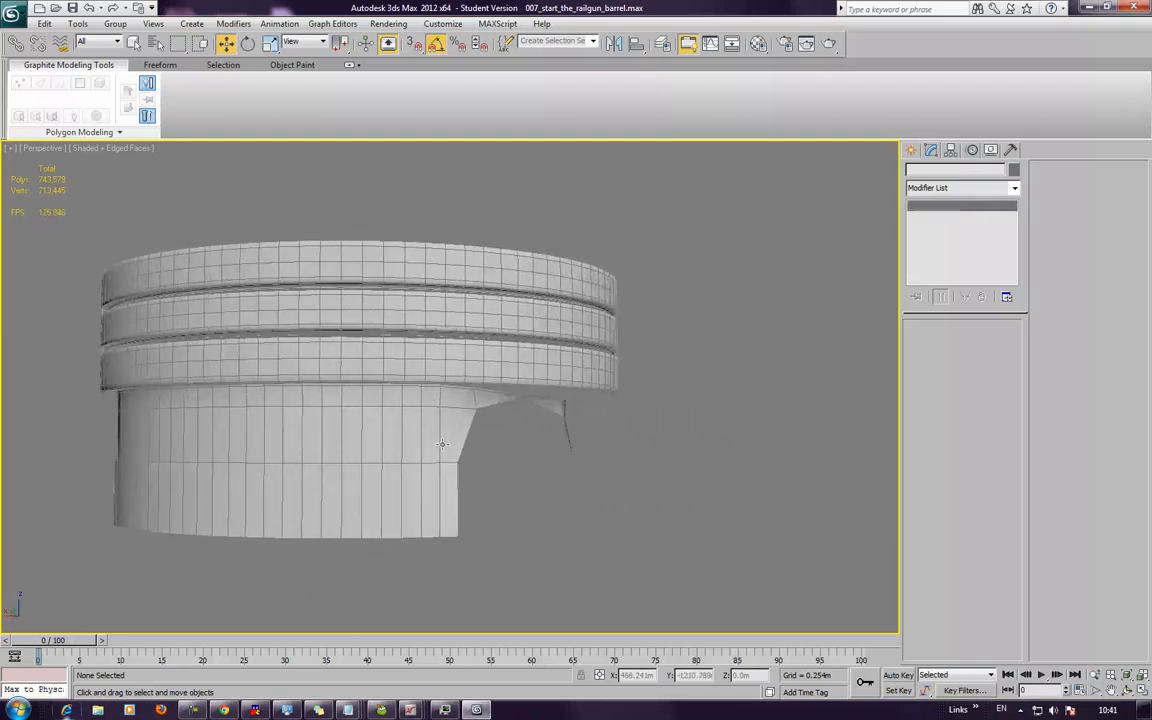
{"action": "left_click", "coordinate": [441, 443]}
{"action": "left_click", "coordinate": [945, 343]}
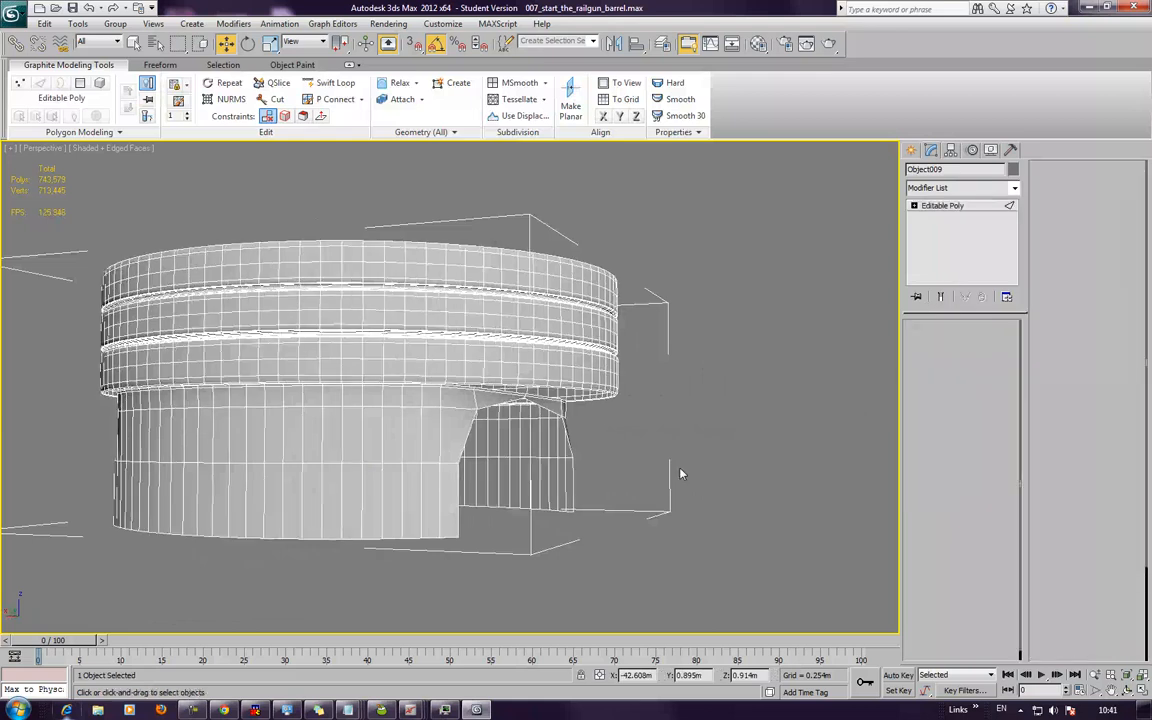
{"action": "middle_click_drag", "start_coordinate": [681, 470], "coordinate": [643, 468]}
{"action": "left_click", "coordinate": [916, 587]}
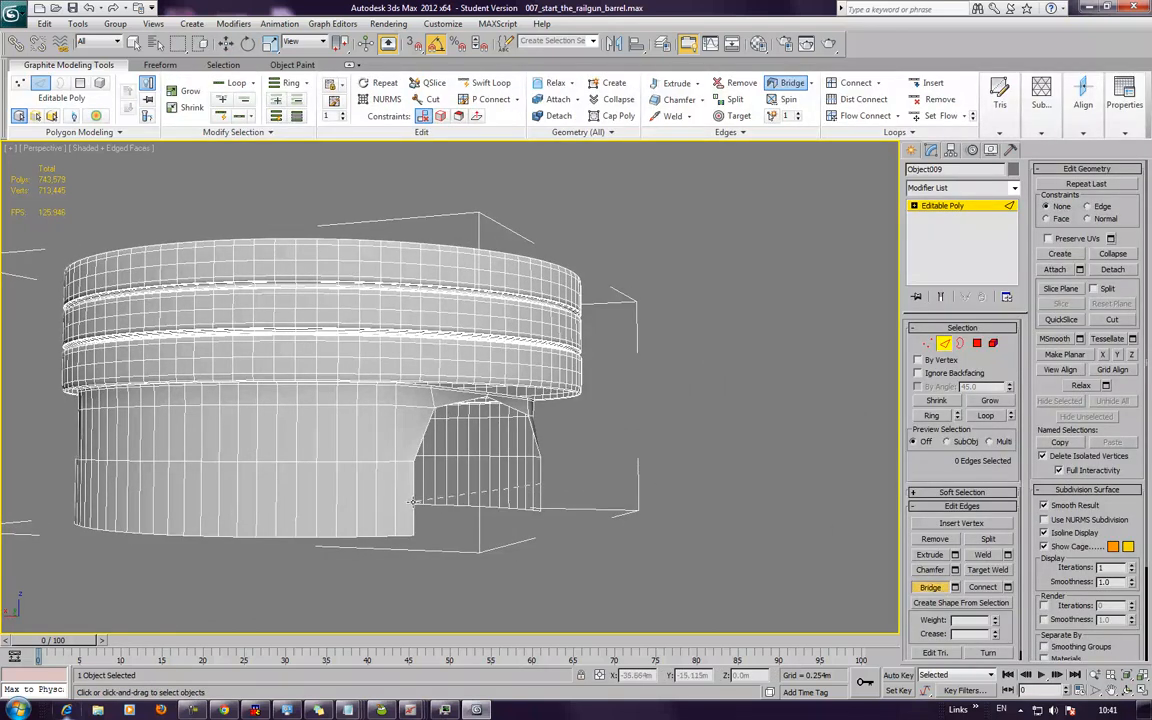
{"action": "middle_click_drag", "start_coordinate": [368, 496], "coordinate": [301, 463], "text": "alt"}
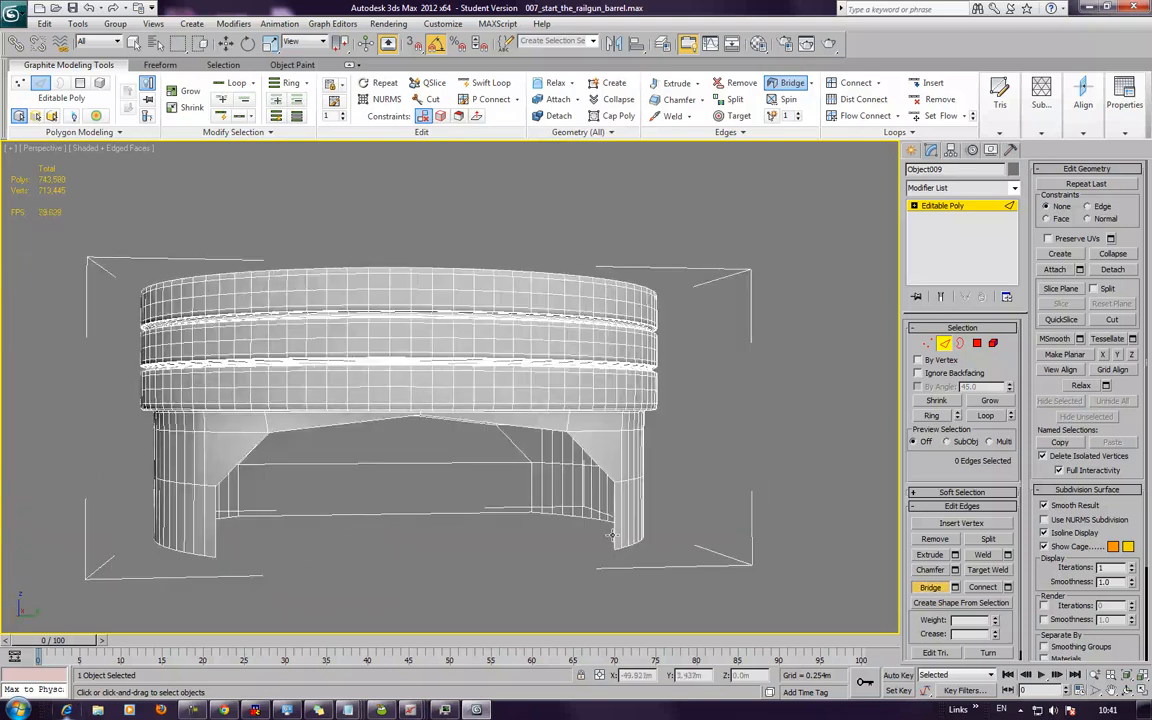
{"action": "left_click", "coordinate": [216, 528]}
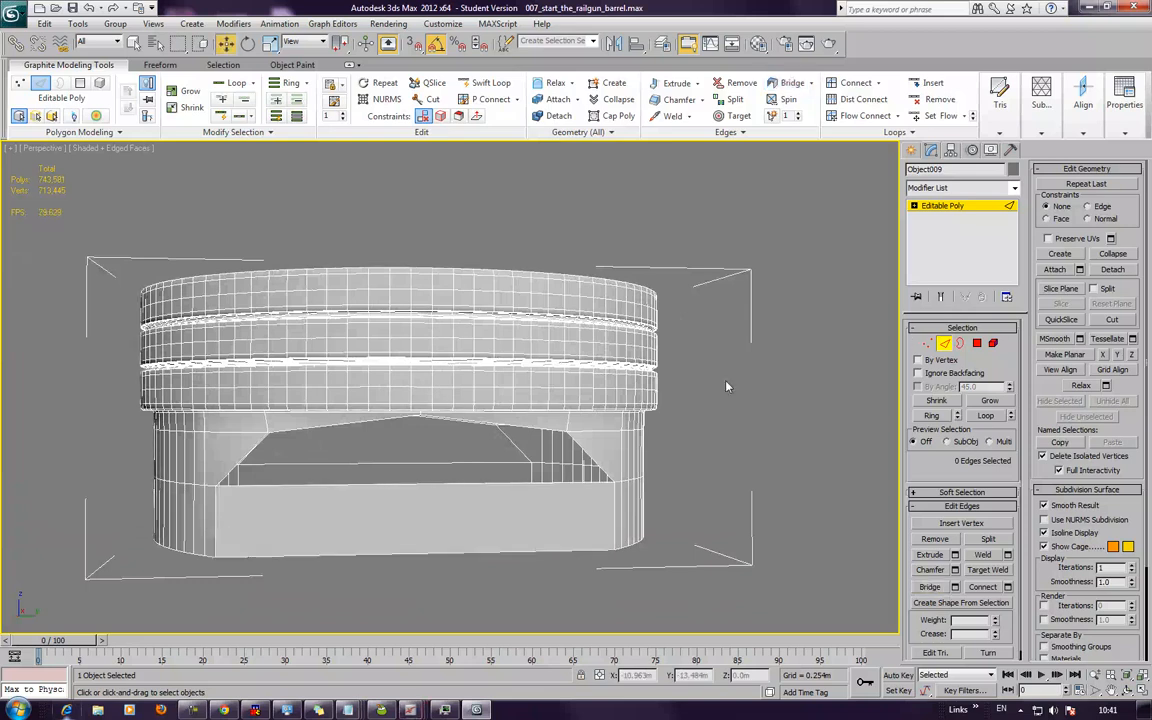
- Connect the horizontal edges of the new lower side panels with a vertical edge through their middle
{"action": "left_click_drag", "start_coordinate": [411, 485], "coordinate": [395, 558]}
{"action": "mouse_move", "coordinate": [452, 539]}
{"action": "middle_mouse_down", "text": "alt"}
{"action": "mouse_move", "coordinate": [450, 529]}
{"action": "mouse_move", "coordinate": [398, 545]}
{"action": "mouse_move", "coordinate": [455, 550]}
{"action": "middle_mouse_up", "text": "alt"}
{"action": "left_click", "coordinate": [983, 588]}
- Lower the peaked middle vertices above both side openings by about 0.027 m to straighten the openings' upper edges
{"action": "middle_click_drag", "start_coordinate": [631, 405], "coordinate": [624, 393], "text": "alt"}
{"action": "middle_click_drag", "start_coordinate": [553, 460], "coordinate": [564, 458], "text": "alt"}
{"action": "scroll", "coordinate": [564, 458], "scroll_direction": "up", "scroll_amount": 1}
{"action": "scroll", "coordinate": [520, 430], "scroll_direction": "down", "scroll_amount": 1}
{"action": "scroll", "coordinate": [493, 445], "scroll_direction": "up", "scroll_amount": 1}
{"action": "mouse_move", "coordinate": [493, 445]}
{"action": "middle_mouse_down", "text": "alt"}
{"action": "mouse_move", "coordinate": [504, 458]}
{"action": "mouse_move", "coordinate": [505, 443]}
{"action": "middle_mouse_up", "text": "alt"}
{"action": "right_click", "coordinate": [502, 439]}
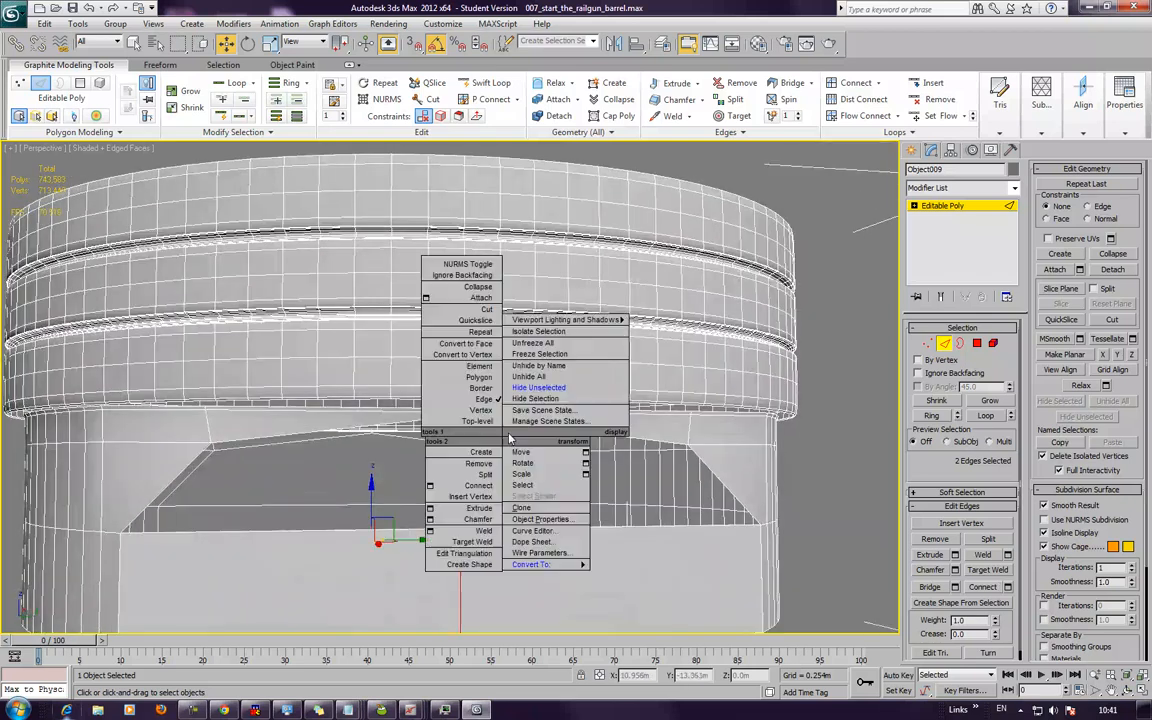
{"action": "left_click", "coordinate": [934, 345]}
{"action": "left_click", "coordinate": [928, 344]}
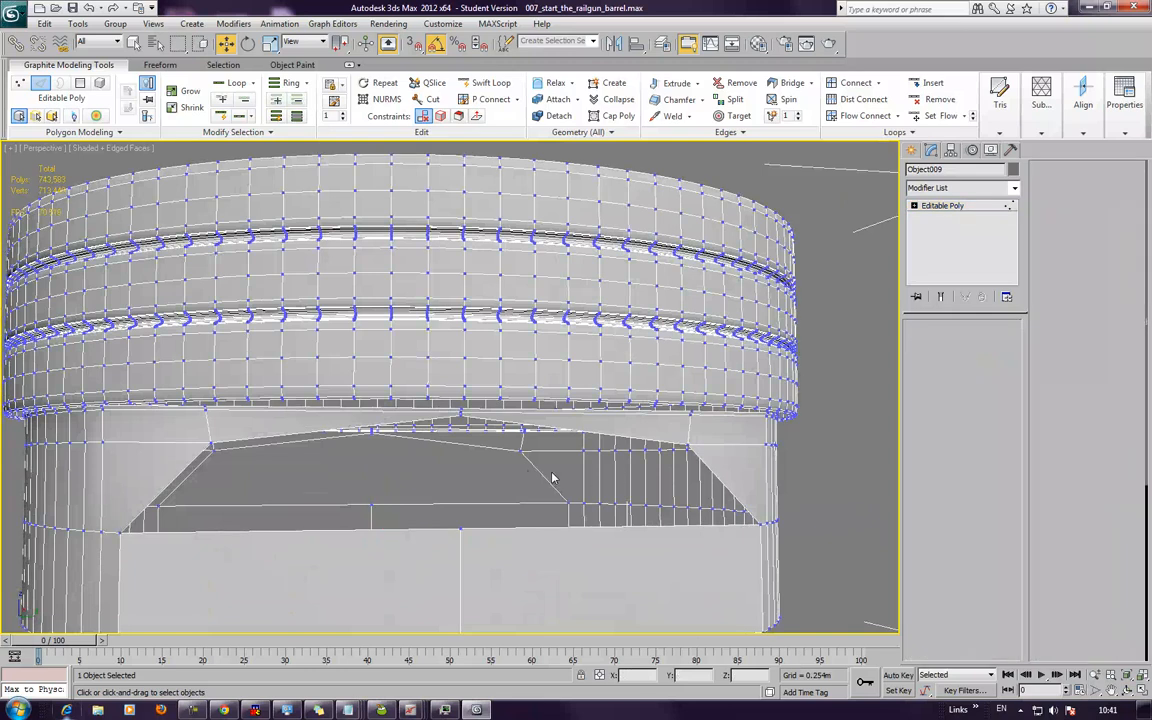
{"action": "left_click", "coordinate": [460, 415]}
{"action": "middle_click_drag", "start_coordinate": [438, 450], "coordinate": [218, 442], "text": "alt"}
{"action": "middle_click_drag", "start_coordinate": [555, 503], "coordinate": [352, 466], "text": "alt"}
{"action": "left_click", "coordinate": [285, 342], "text": "ctrl"}
{"action": "left_click_drag", "start_coordinate": [256, 344], "coordinate": [244, 386]}
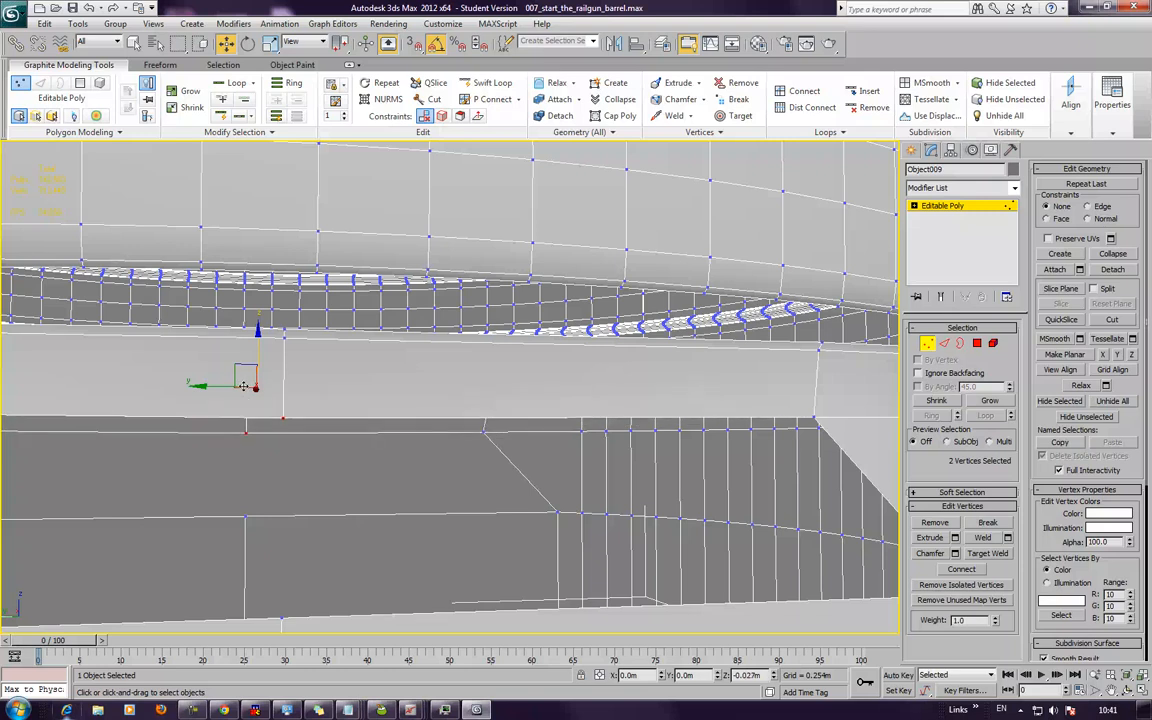
{"action": "key", "text": "z"}
{"action": "middle_click_drag", "start_coordinate": [370, 392], "coordinate": [481, 441], "text": "alt"}
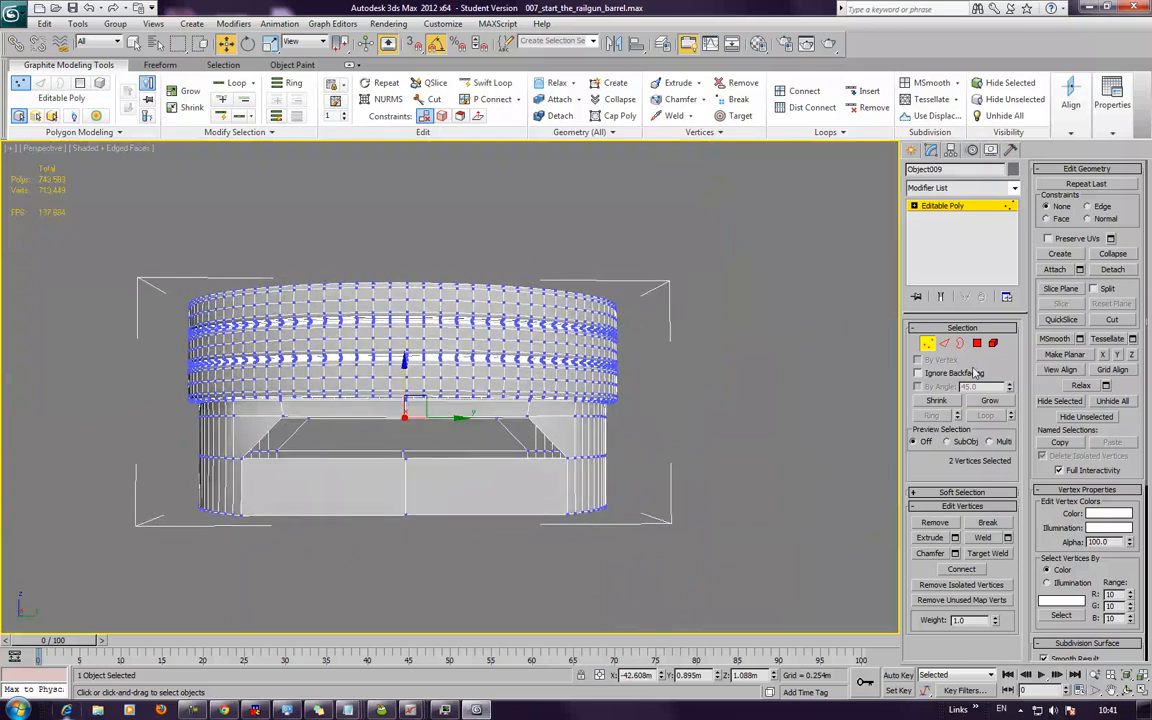
- Select the four upper edges of both side openings and scale them along Y to 132%
{"action": "key", "text": "2"}
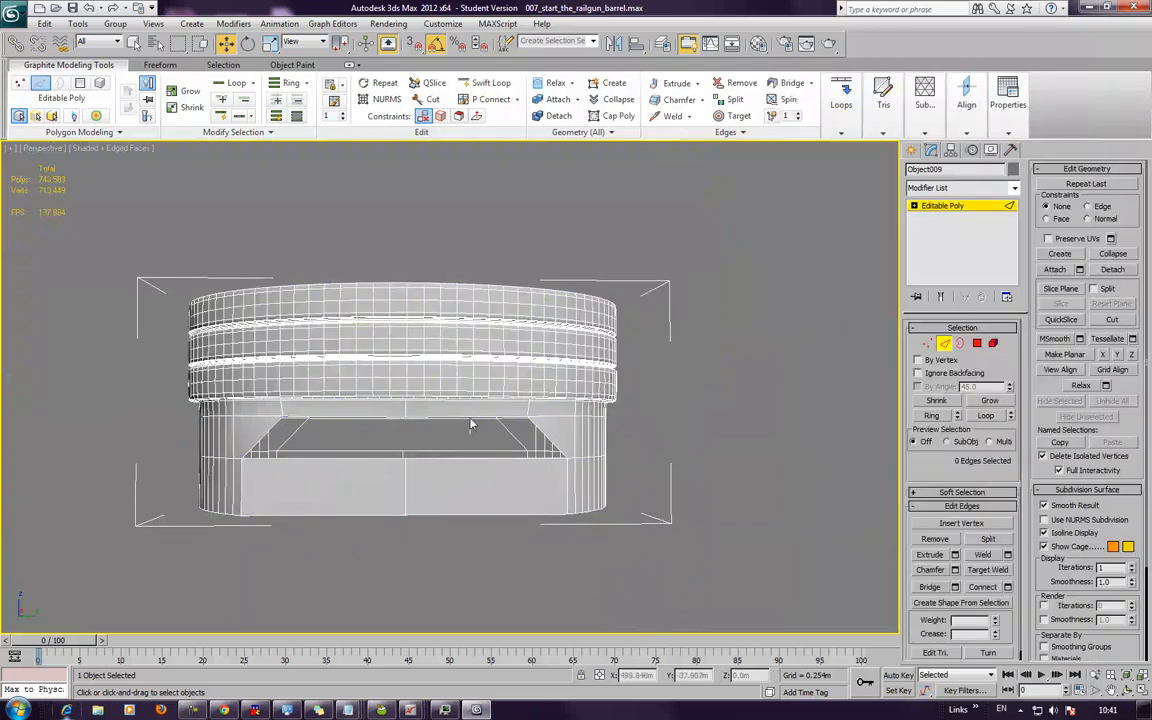
{"action": "left_click", "coordinate": [469, 418]}
{"action": "left_click", "coordinate": [363, 418], "text": "ctrl"}
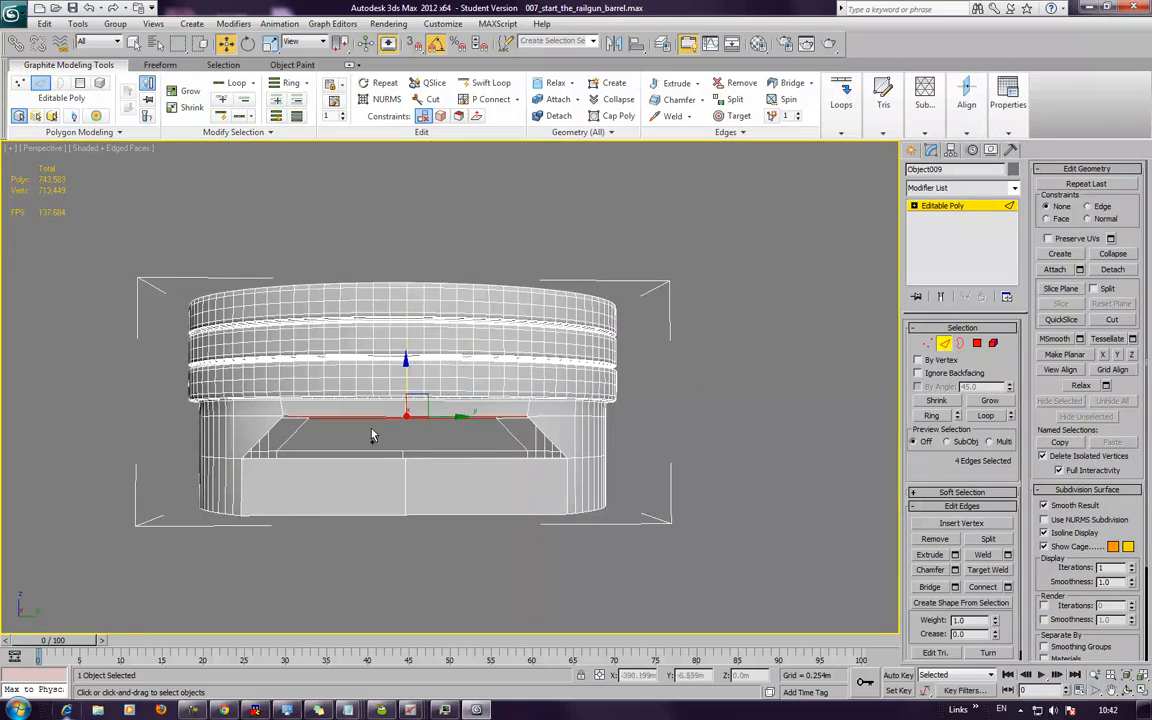
{"action": "key", "text": "e"}
{"action": "key", "text": "r"}
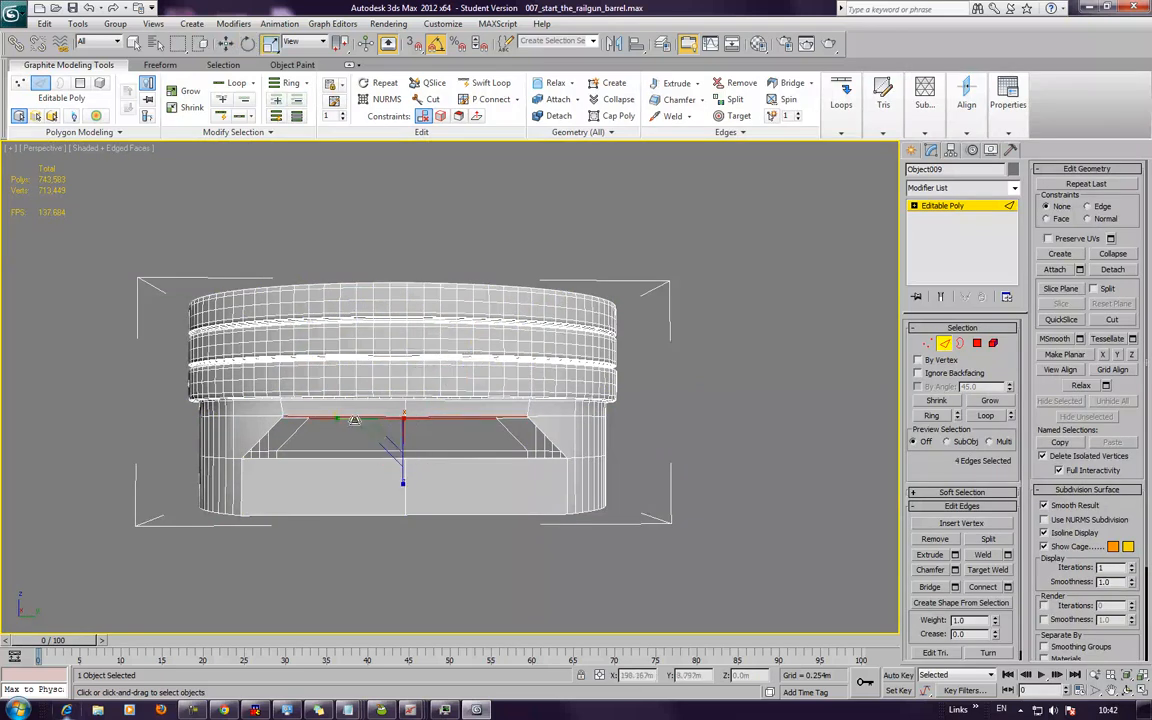
{"action": "left_click_drag", "start_coordinate": [345, 418], "coordinate": [329, 418]}
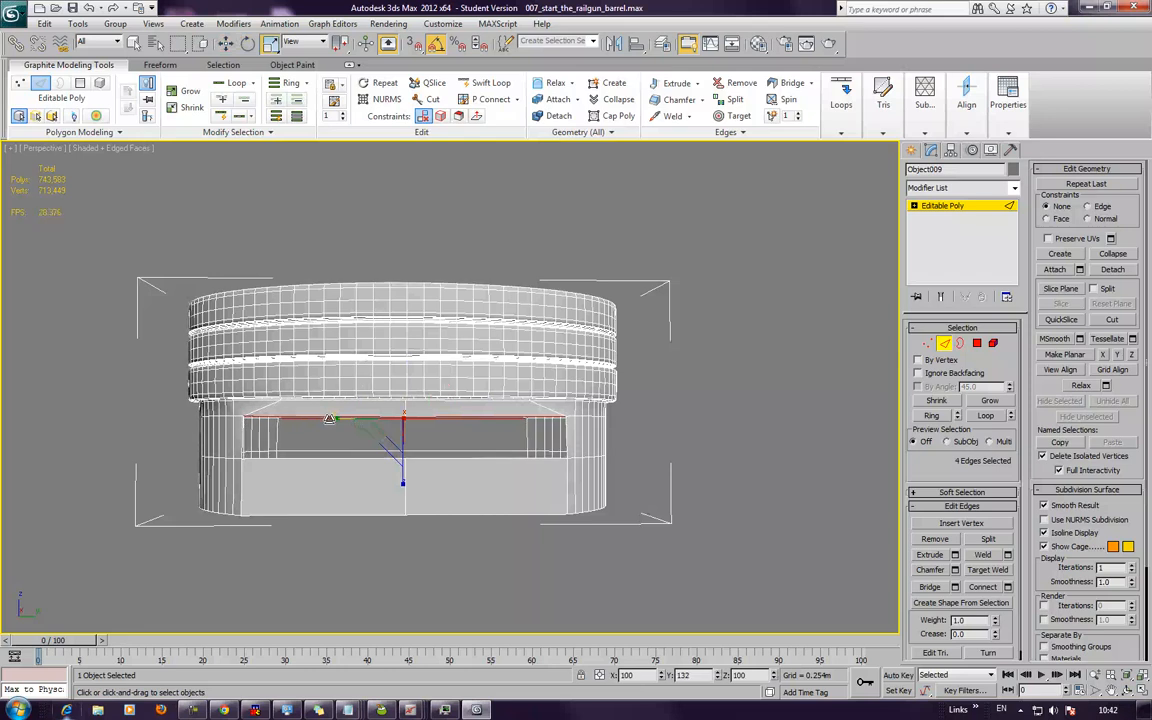
- Bridge the upper edges to the lower panels on both flat sides of the piston body, filling the openings
{"action": "middle_click_drag", "start_coordinate": [340, 453], "coordinate": [758, 412], "text": "alt"}
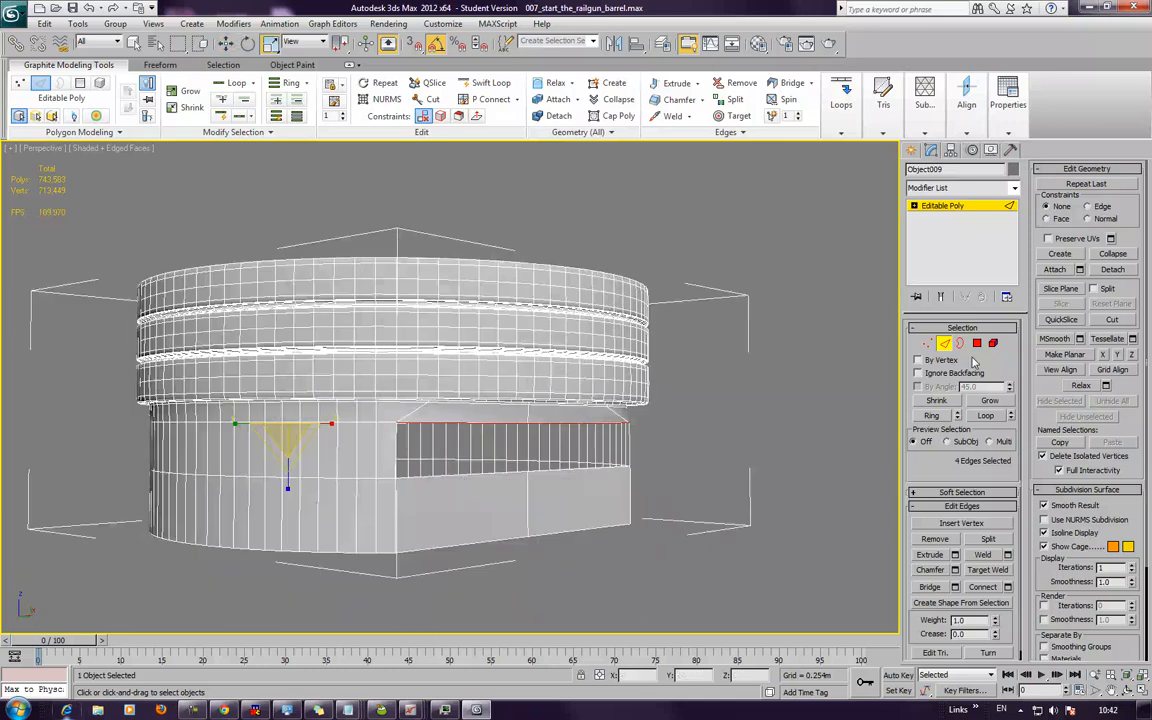
{"action": "left_click", "coordinate": [740, 446]}
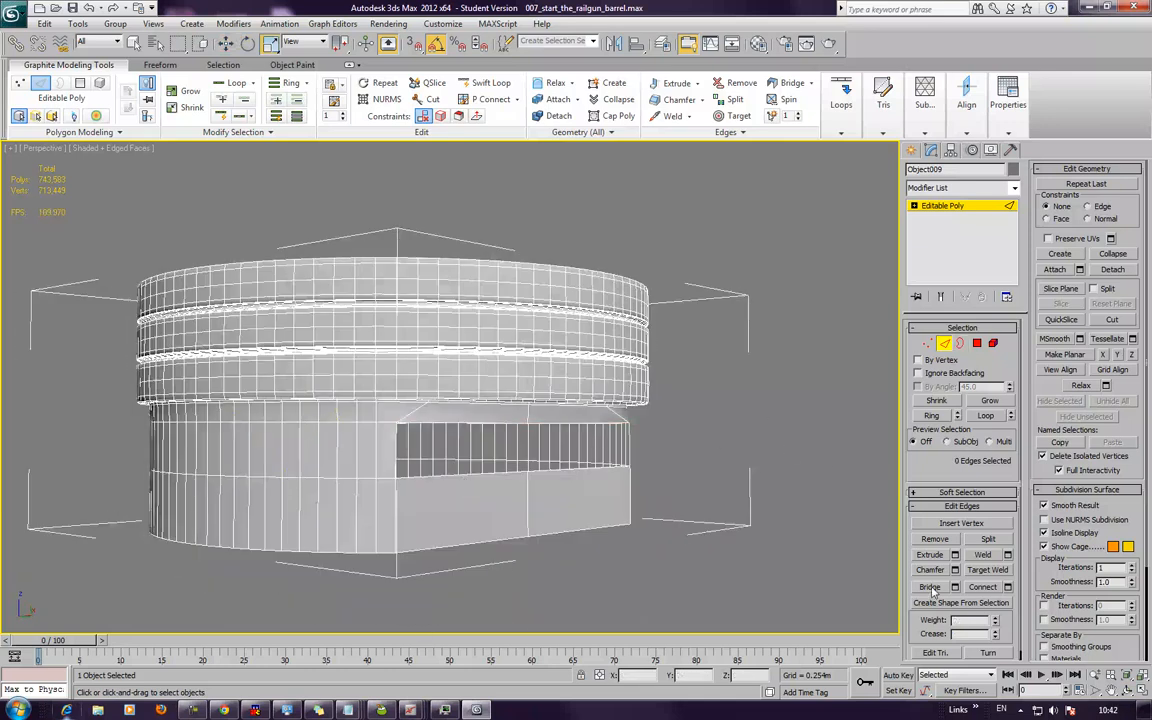
{"action": "left_click", "coordinate": [930, 588]}
{"action": "middle_click_drag", "start_coordinate": [623, 482], "coordinate": [601, 478], "text": "alt"}
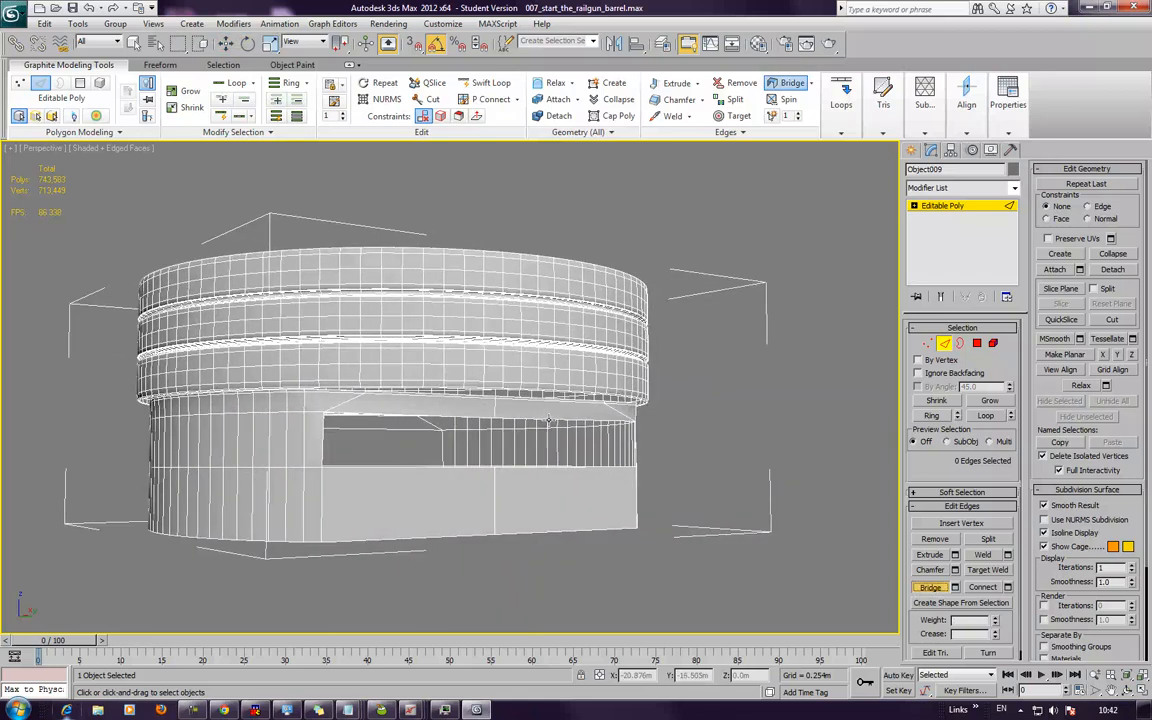
{"action": "left_click", "coordinate": [544, 467]}
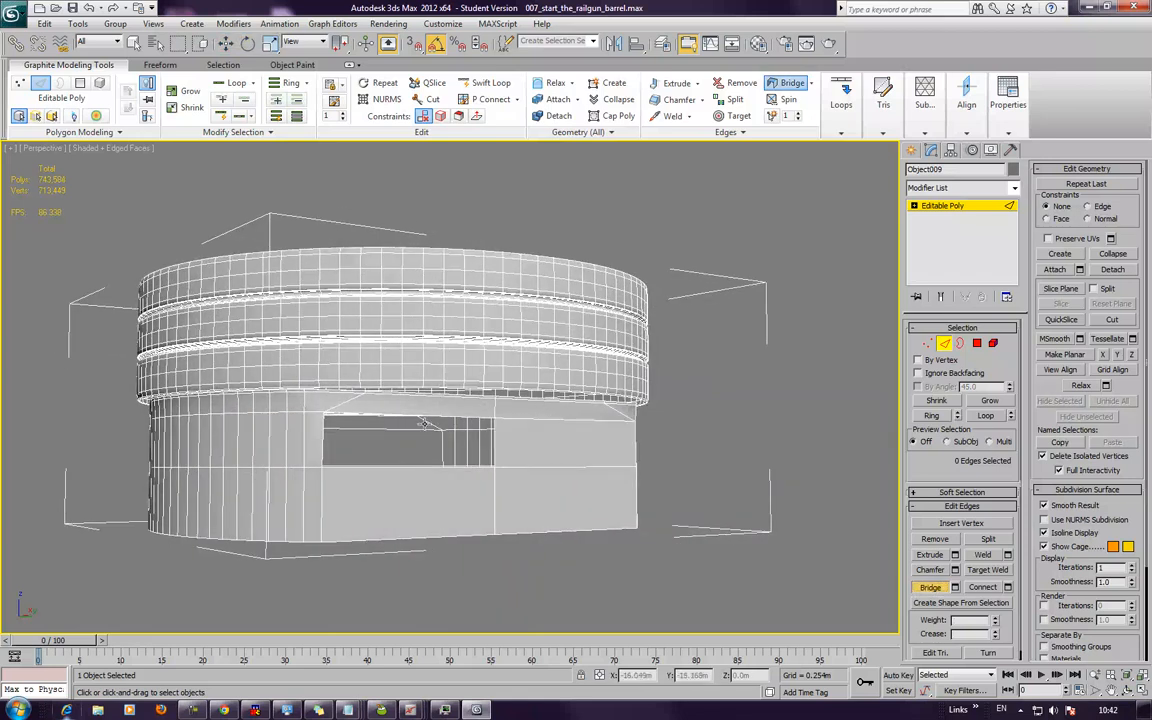
{"action": "left_click", "coordinate": [408, 465]}
{"action": "middle_click_drag", "start_coordinate": [362, 412], "coordinate": [575, 450], "text": "alt"}
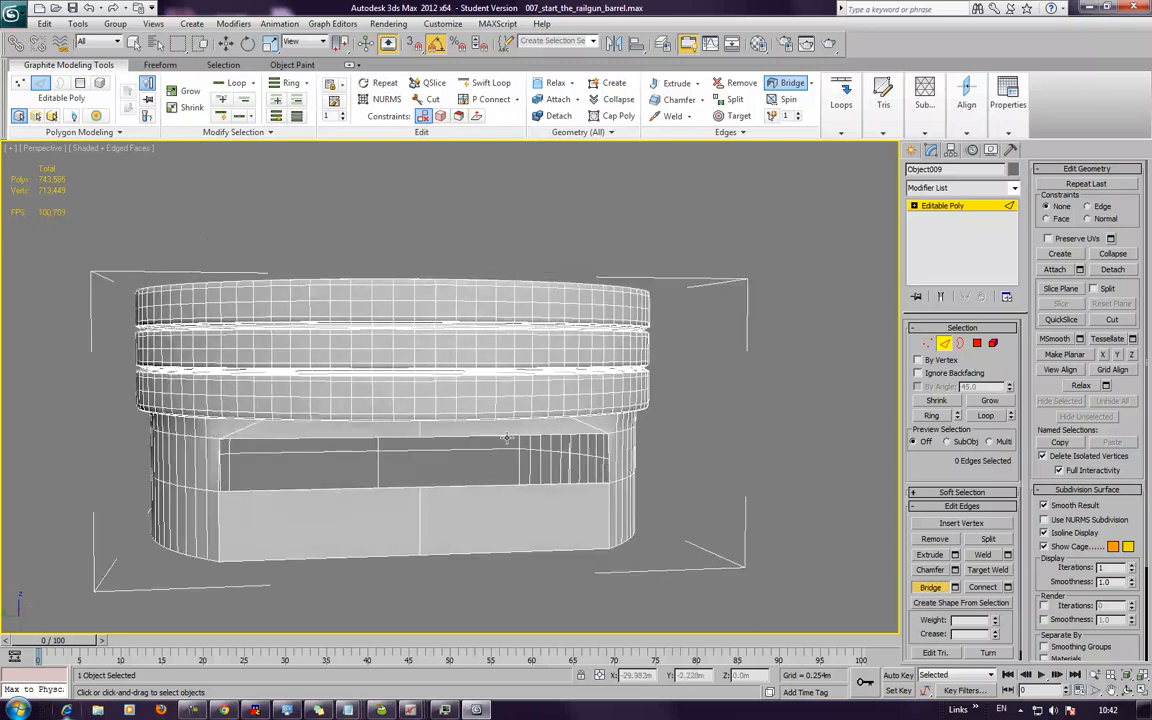
{"action": "left_click", "coordinate": [493, 485]}
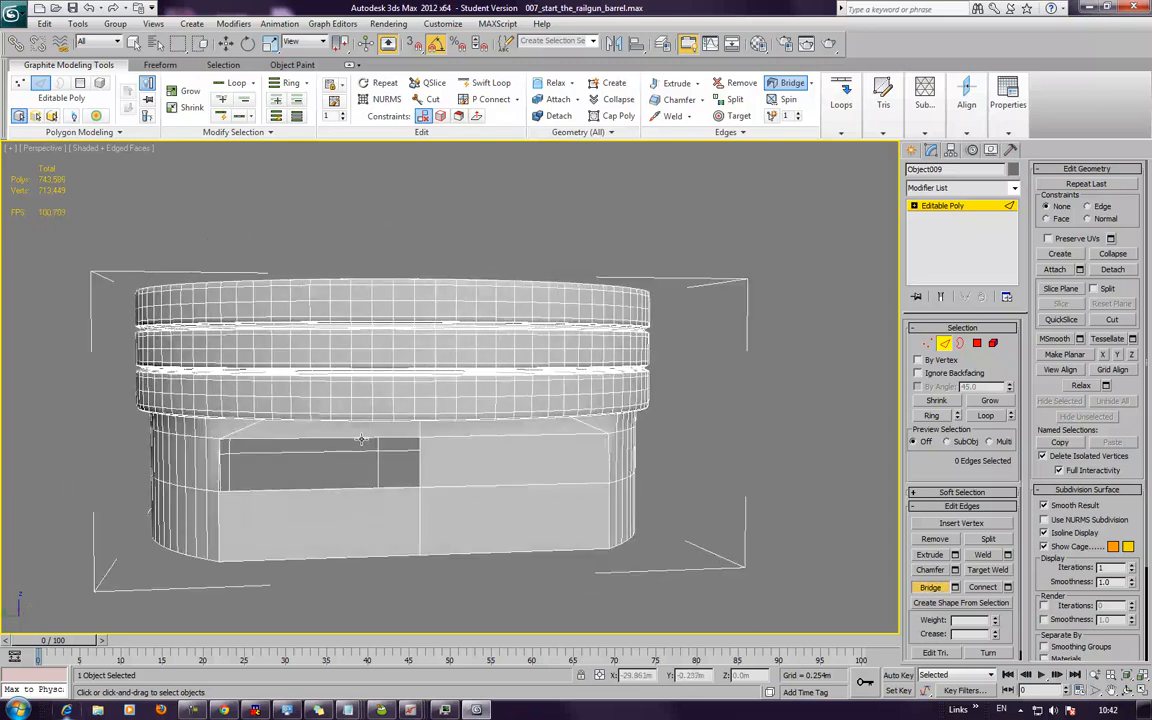
{"action": "left_click", "coordinate": [358, 487]}
{"action": "right_click", "coordinate": [760, 528]}
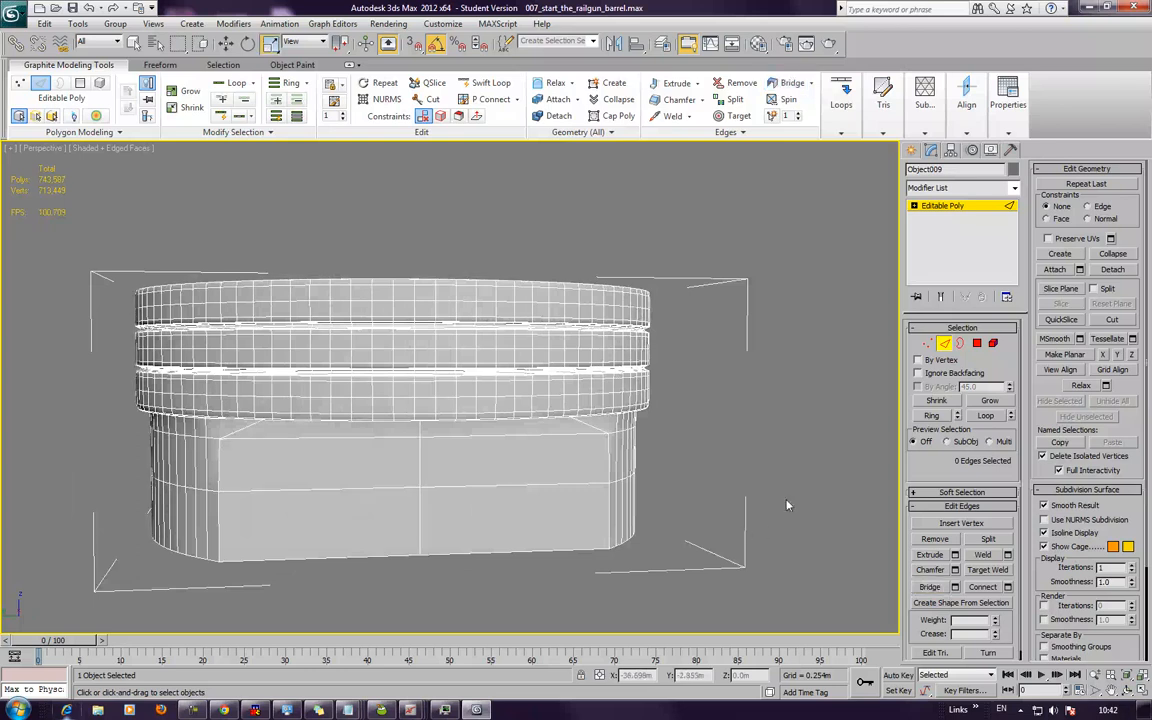
- Unhide all scene objects without unhiding the layers
{"action": "scroll", "coordinate": [780, 480], "scroll_direction": "down", "scroll_amount": 5}
{"action": "middle_click_drag", "start_coordinate": [615, 421], "coordinate": [773, 418], "text": "alt"}
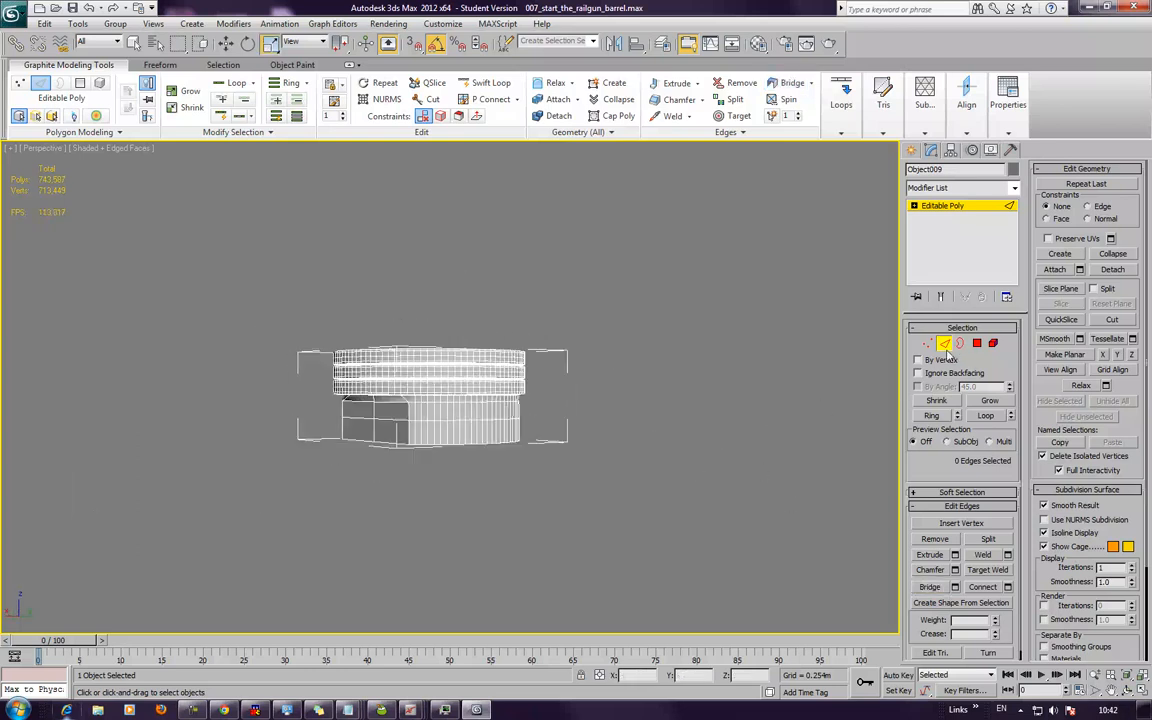
{"action": "right_click", "coordinate": [758, 316]}
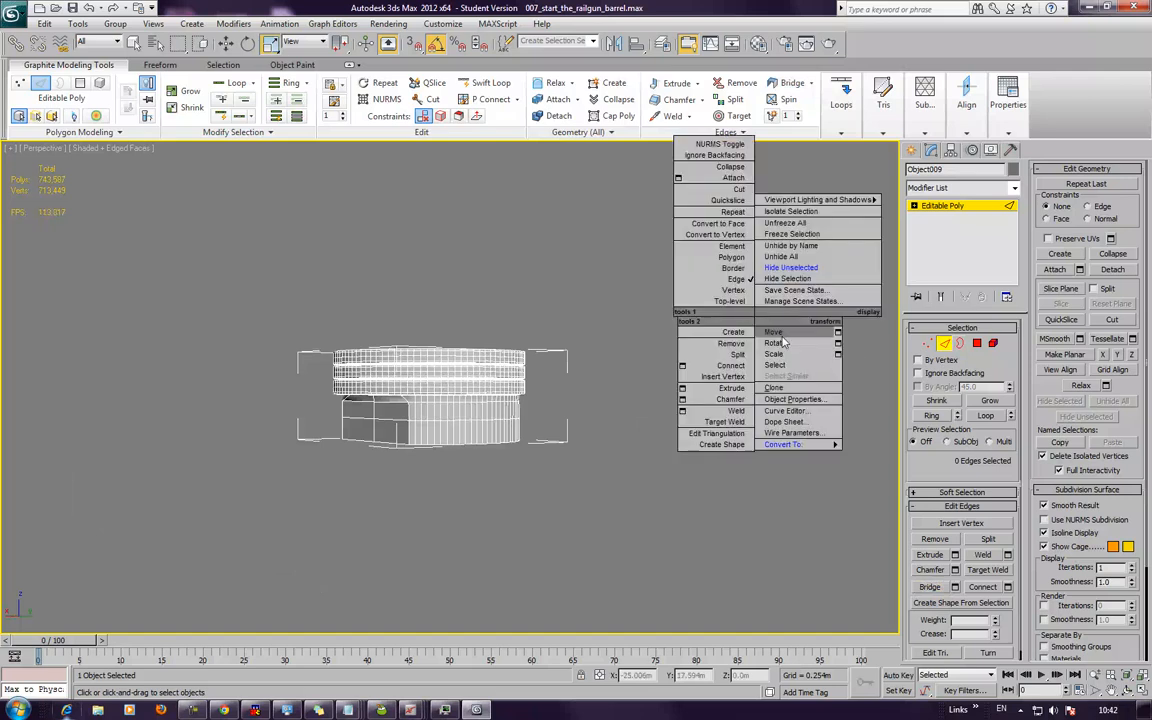
{"action": "scroll", "coordinate": [615, 330], "scroll_direction": "down", "scroll_amount": 8}
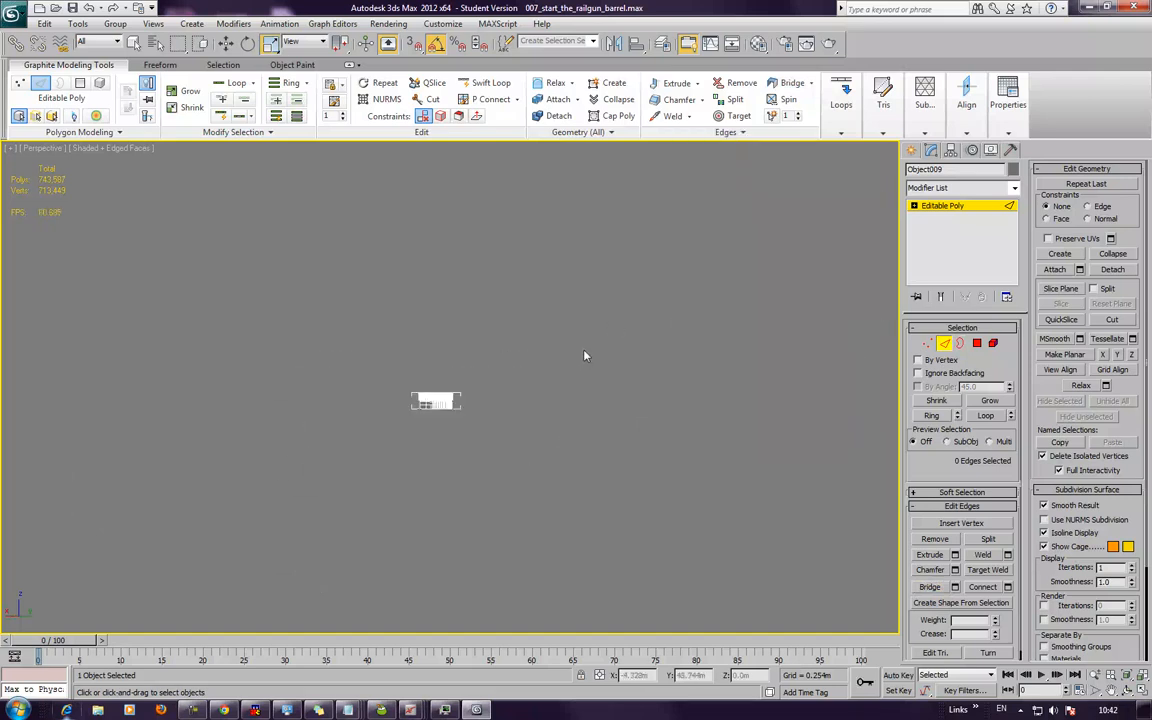
{"action": "right_click", "coordinate": [598, 413]}
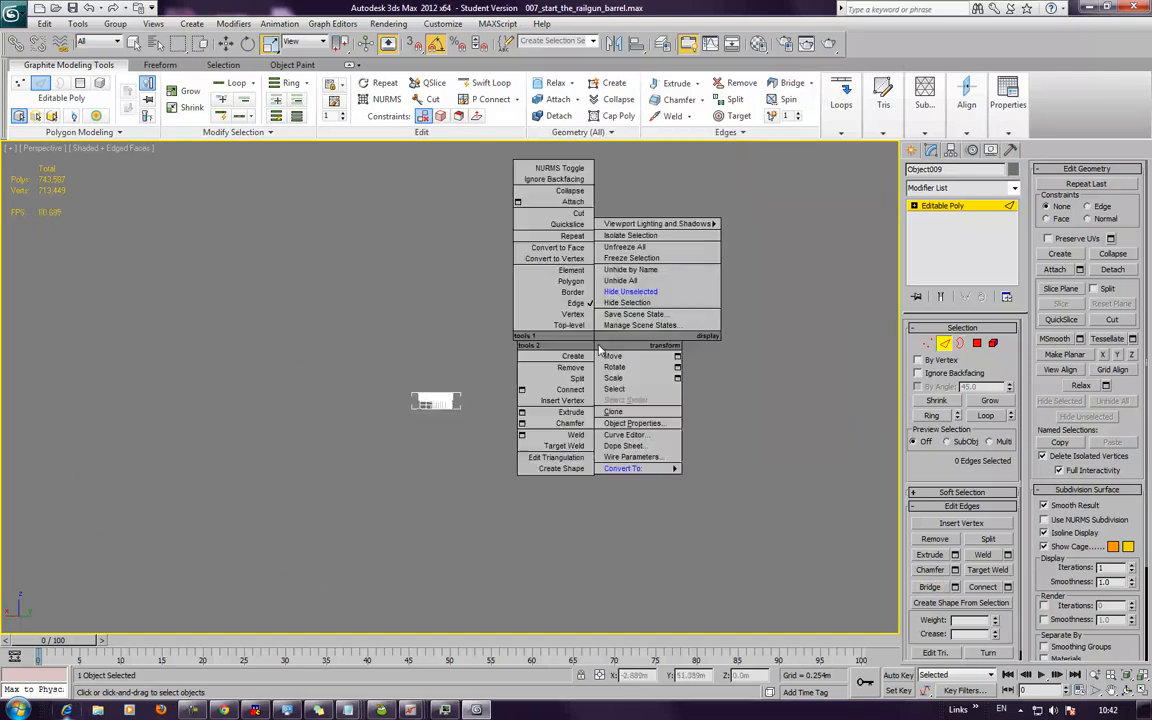
{"action": "left_click", "coordinate": [640, 283]}
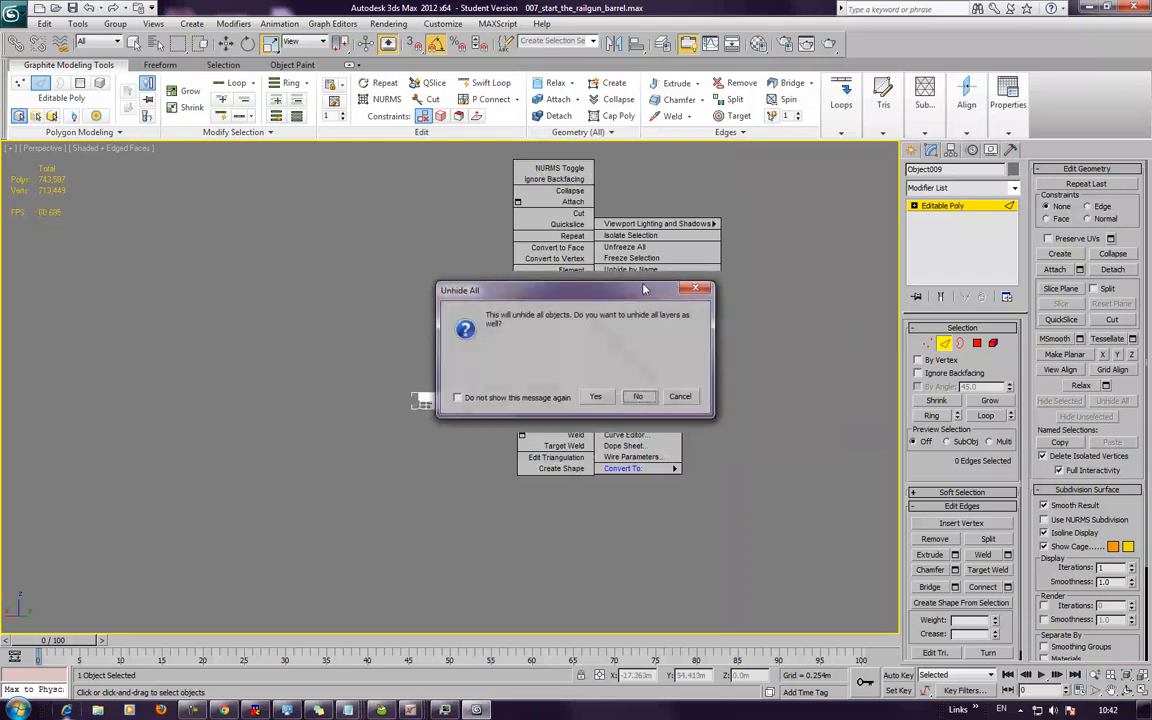
{"action": "left_click", "coordinate": [638, 397]}
- Leave edge editing and move the piston body clear of the small parts inside it, to about X -44.22 m
{"action": "middle_click_drag", "start_coordinate": [547, 490], "coordinate": [500, 464], "text": "alt"}
{"action": "scroll", "coordinate": [518, 457], "scroll_direction": "up", "scroll_amount": 3}
{"action": "scroll", "coordinate": [500, 462], "scroll_direction": "up", "scroll_amount": 2}
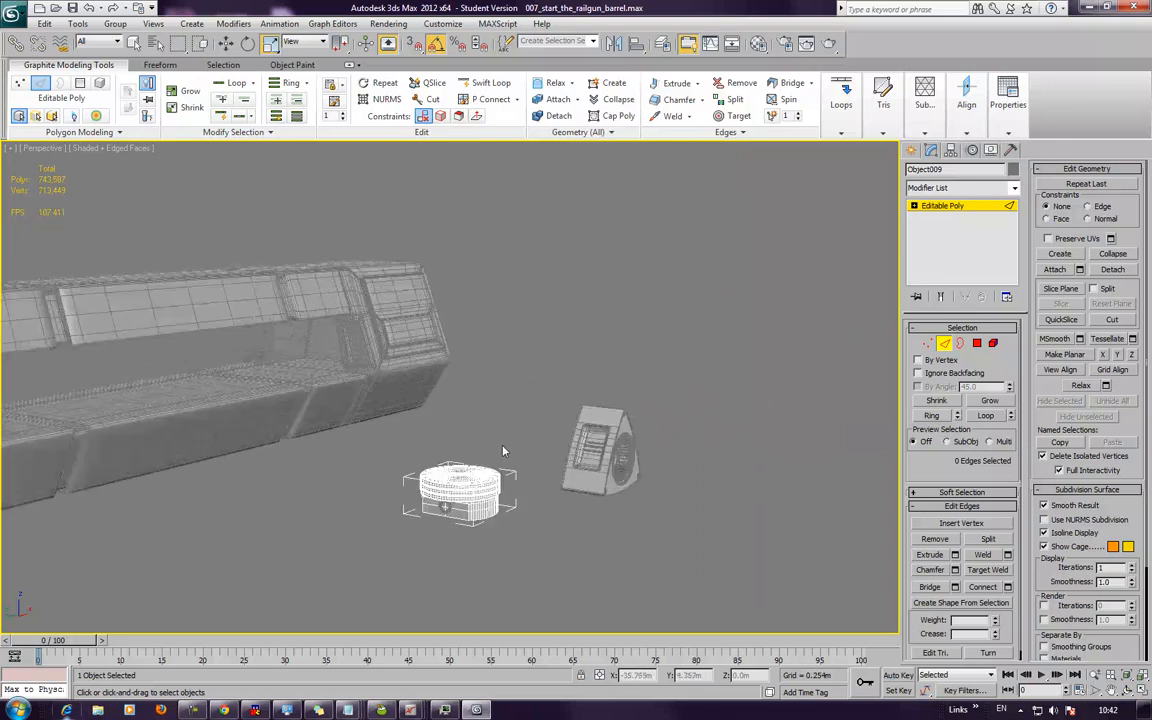
{"action": "scroll", "coordinate": [503, 451], "scroll_direction": "up", "scroll_amount": 2}
{"action": "middle_click_drag", "start_coordinate": [501, 509], "coordinate": [487, 413]}
{"action": "left_click", "coordinate": [432, 481]}
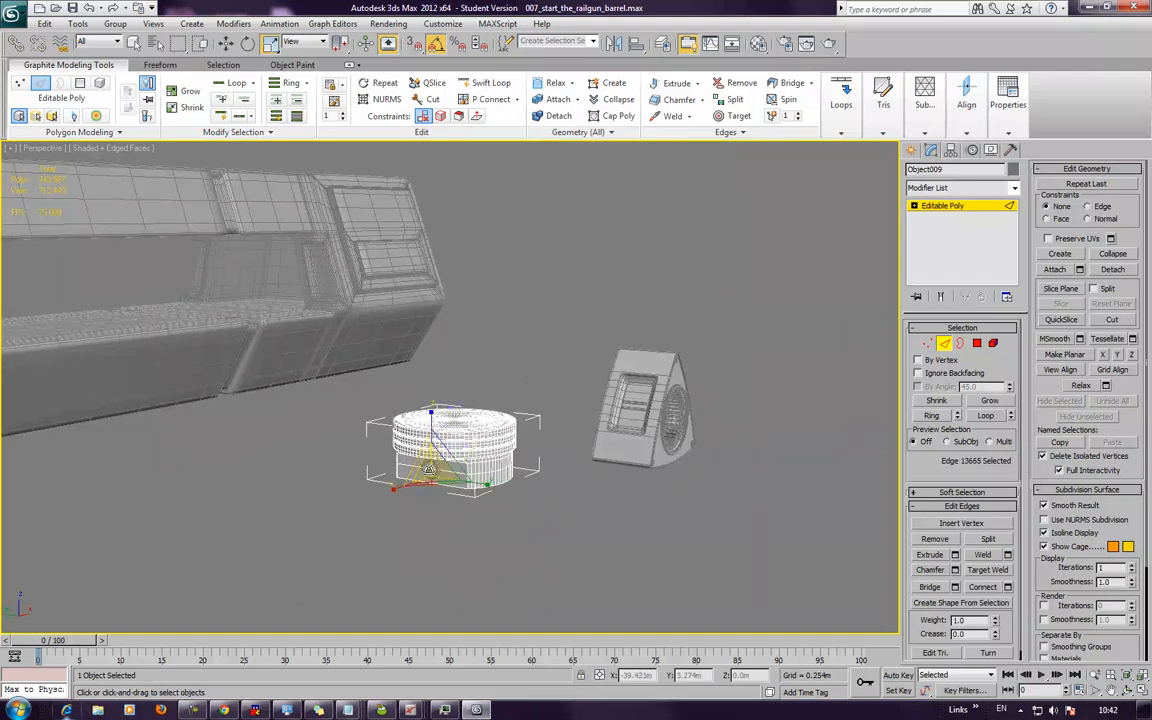
{"action": "left_click", "coordinate": [435, 522]}
{"action": "left_click", "coordinate": [449, 469]}
{"action": "left_click", "coordinate": [944, 344]}
{"action": "key", "text": "w"}
{"action": "left_click_drag", "start_coordinate": [480, 467], "coordinate": [369, 547]}
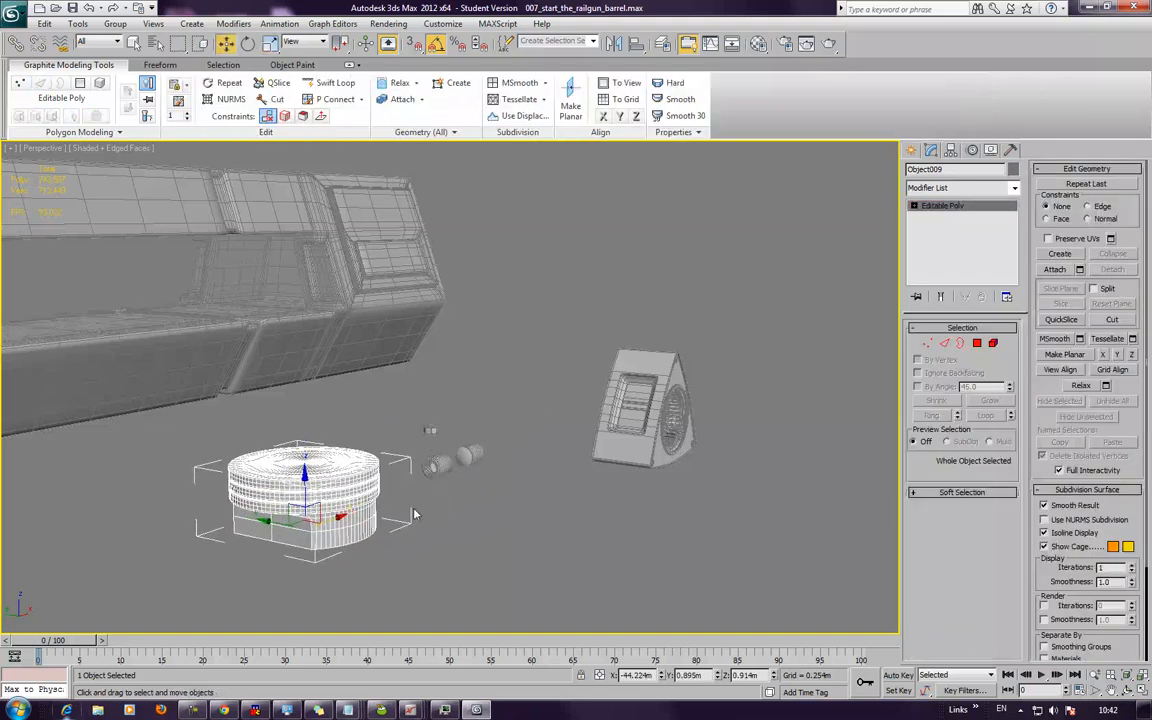
- Delete the small round engine cap pieces beside the piston body, then select the piston body
{"action": "left_click", "coordinate": [450, 509]}
{"action": "left_click", "coordinate": [448, 465]}
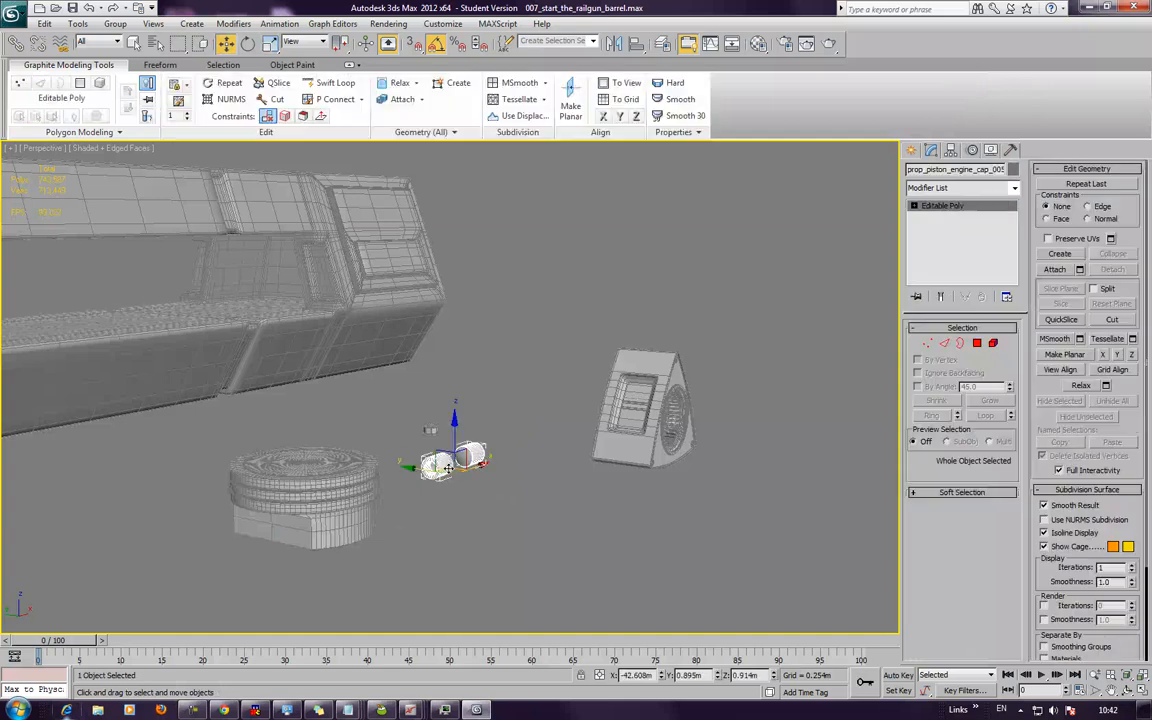
{"action": "key", "text": "Delete"}
{"action": "left_click", "coordinate": [431, 430]}
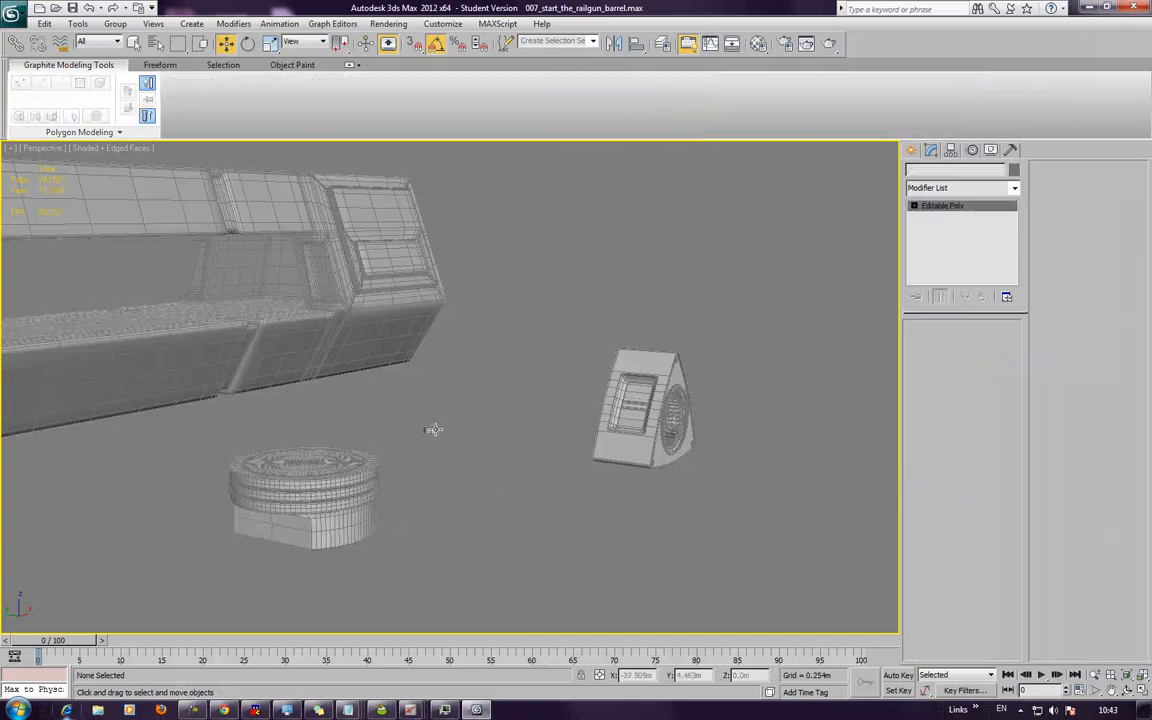
{"action": "middle_click_drag", "start_coordinate": [446, 469], "coordinate": [409, 301]}
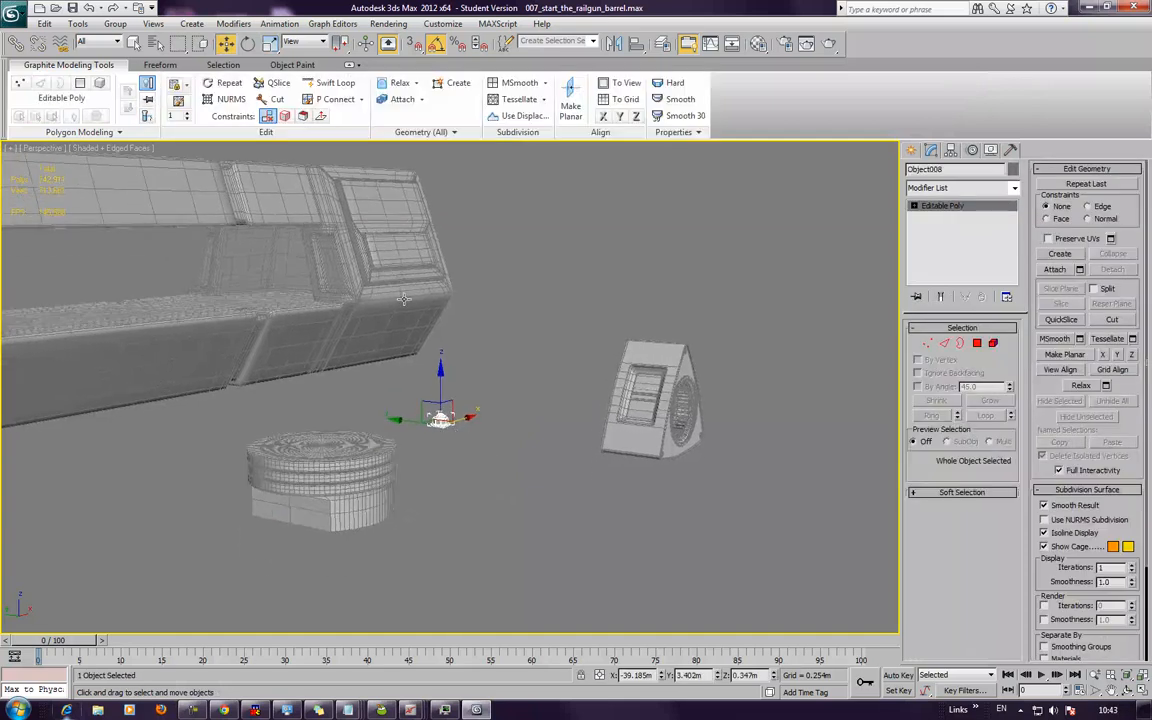
{"action": "left_click", "coordinate": [155, 474]}
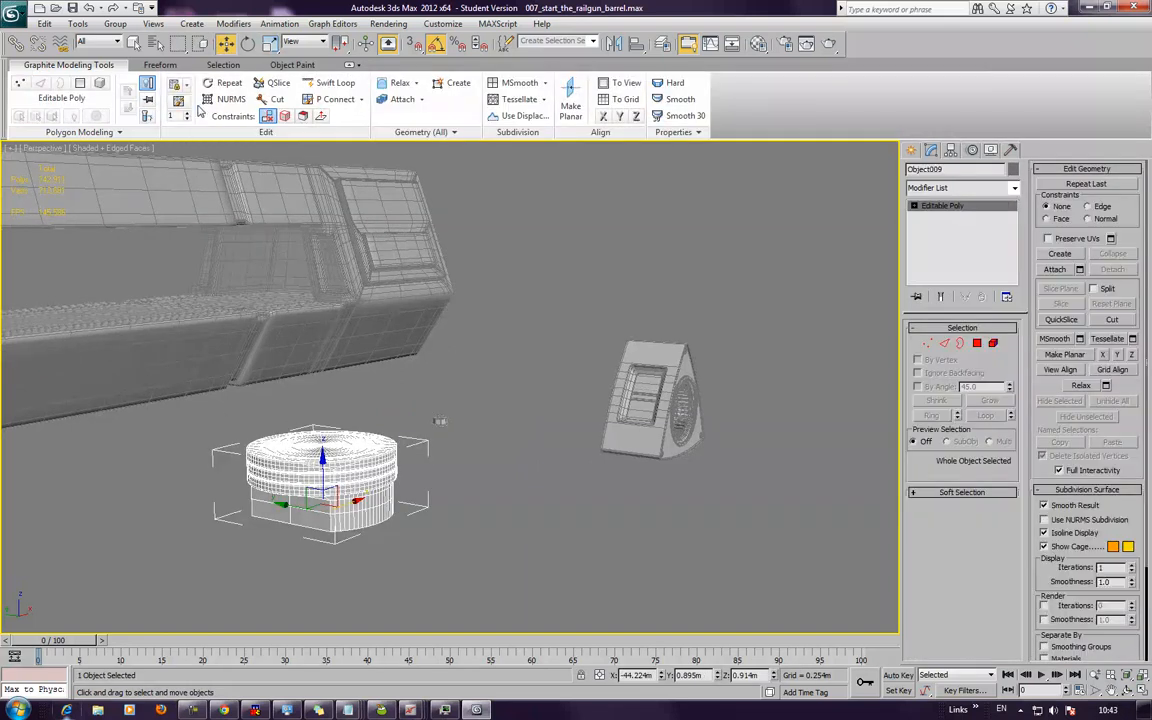
- Set up Object Paint with the small bolt near the piston body as paint object, painting only on selected objects
{"action": "left_click", "coordinate": [291, 64]}
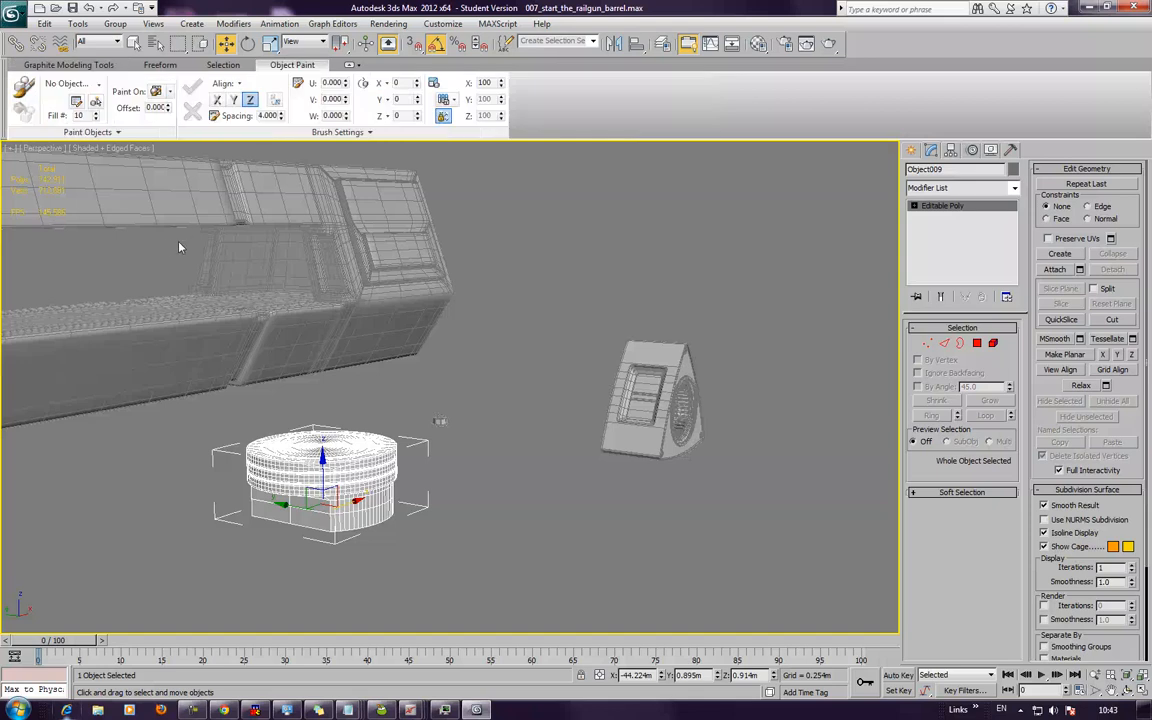
{"action": "left_click", "coordinate": [66, 84]}
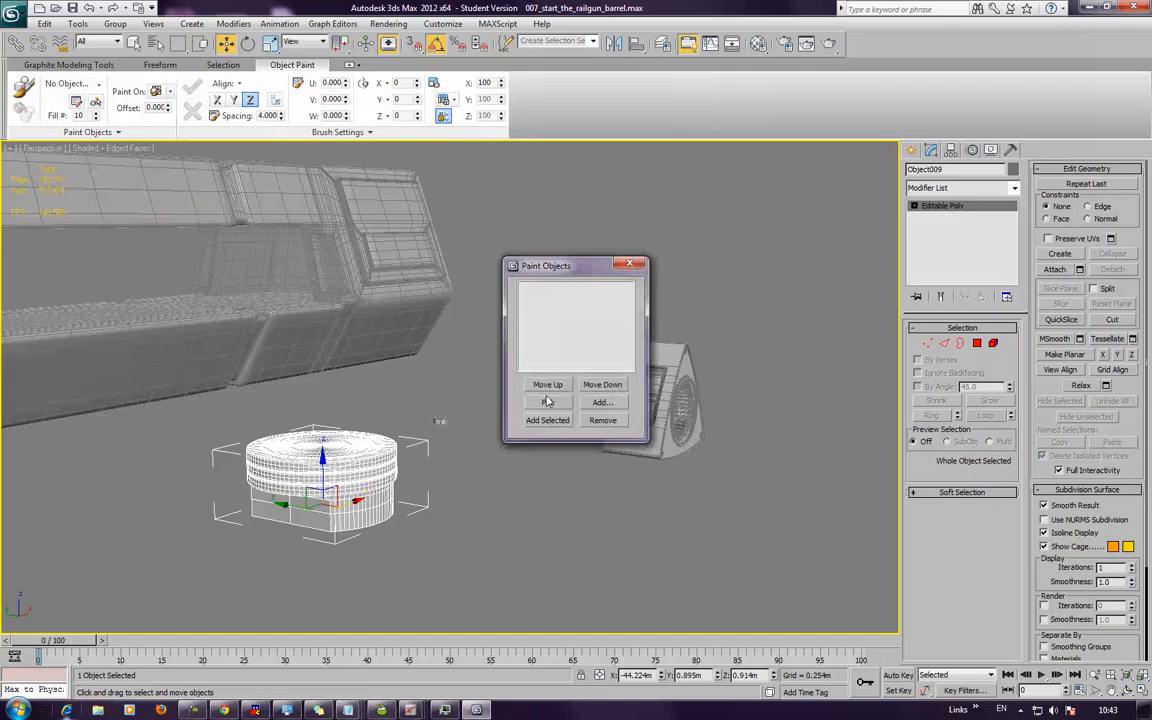
{"action": "left_click", "coordinate": [547, 401]}
{"action": "left_click", "coordinate": [440, 420]}
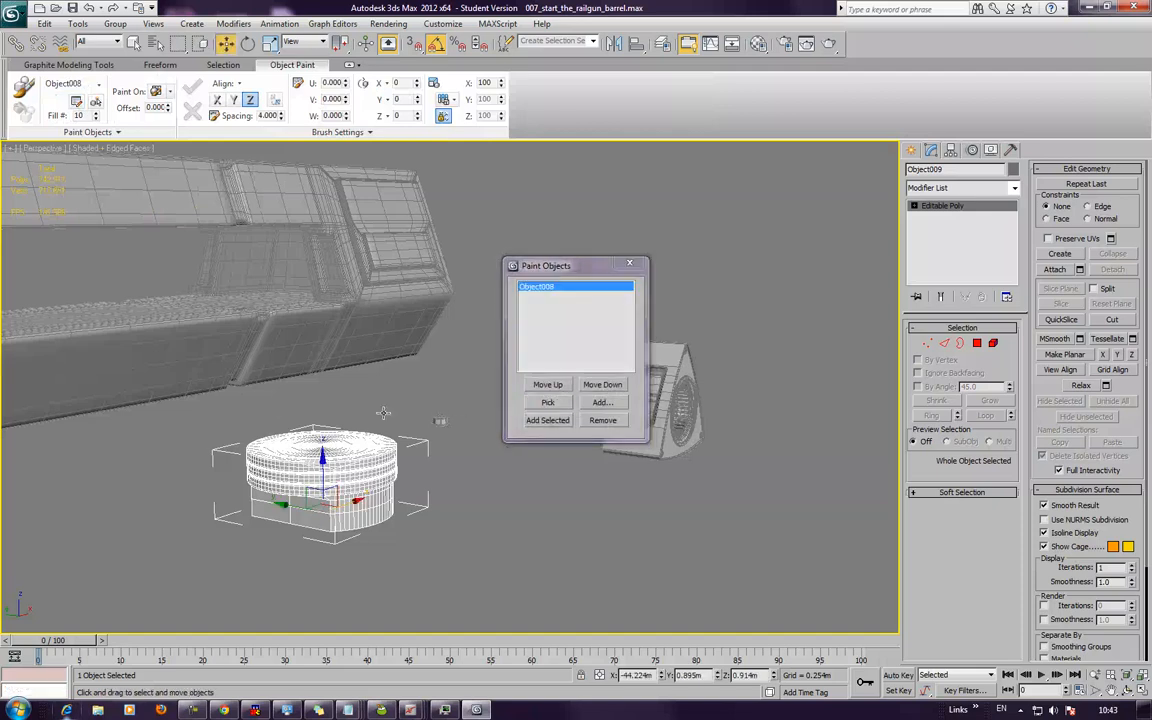
{"action": "middle_click_drag", "start_coordinate": [227, 383], "coordinate": [246, 371]}
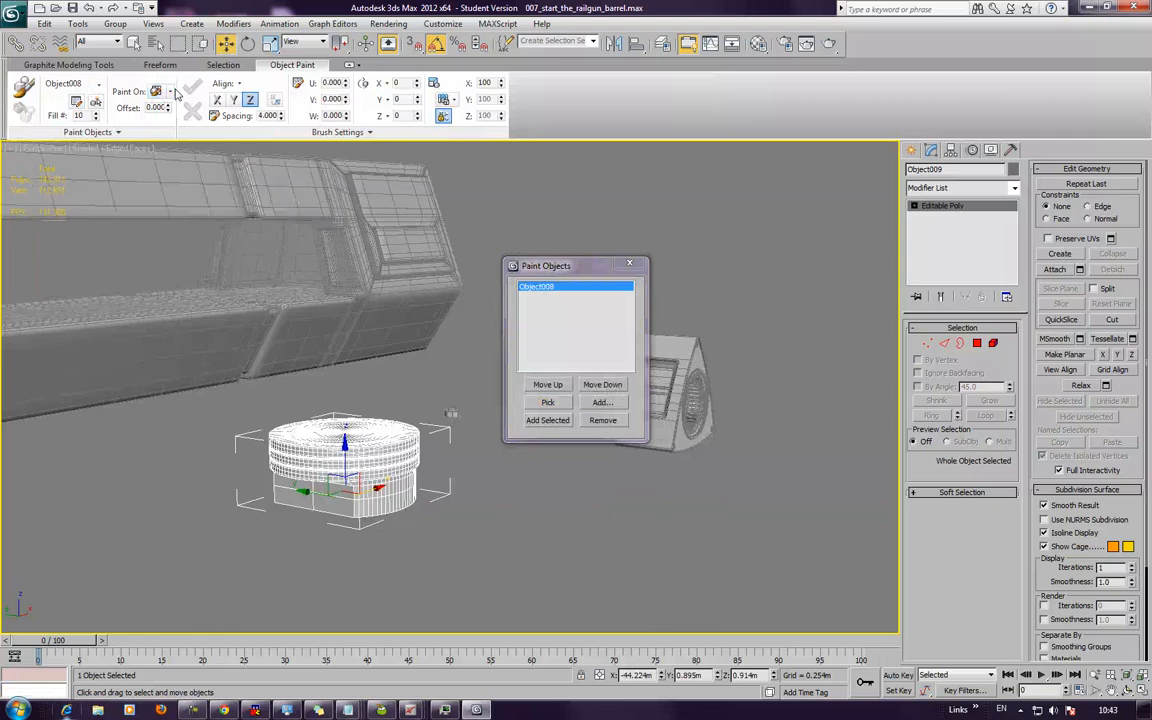
{"action": "left_click", "coordinate": [171, 91]}
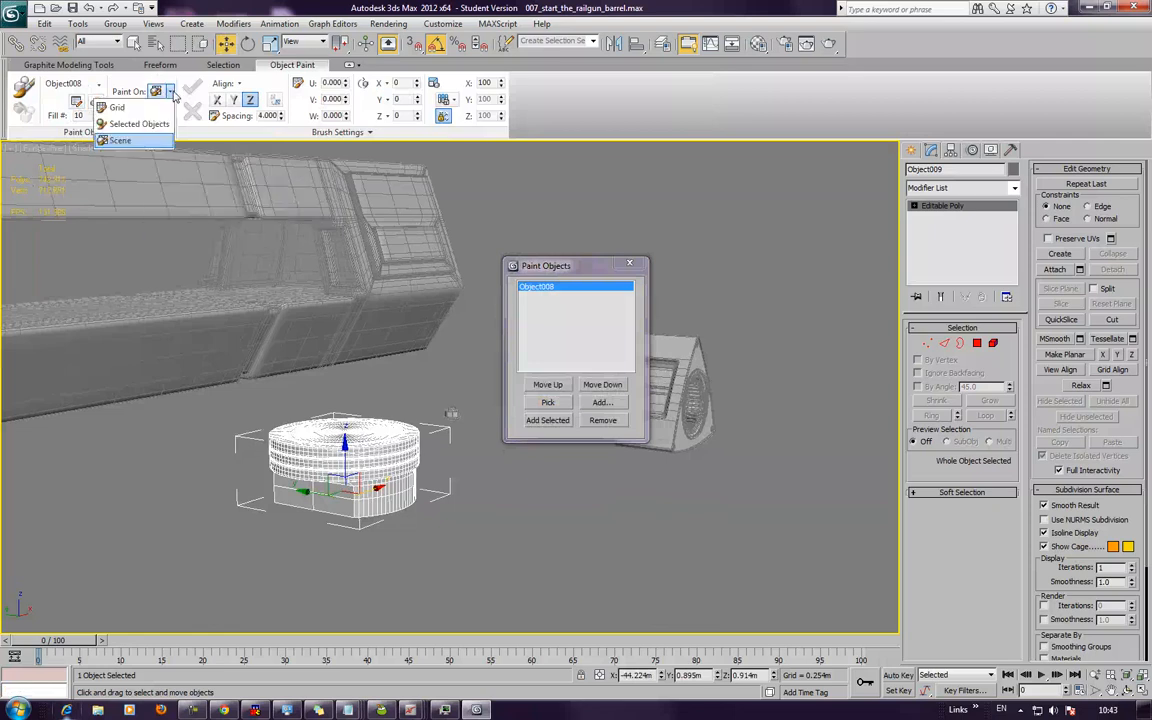
{"action": "left_click", "coordinate": [122, 124]}
- Try painting one bolt on the piston body, undo it, and set the painted objects' scale to 60 percent
{"action": "middle_click_drag", "start_coordinate": [204, 480], "coordinate": [215, 440]}
{"action": "left_click", "coordinate": [25, 90]}
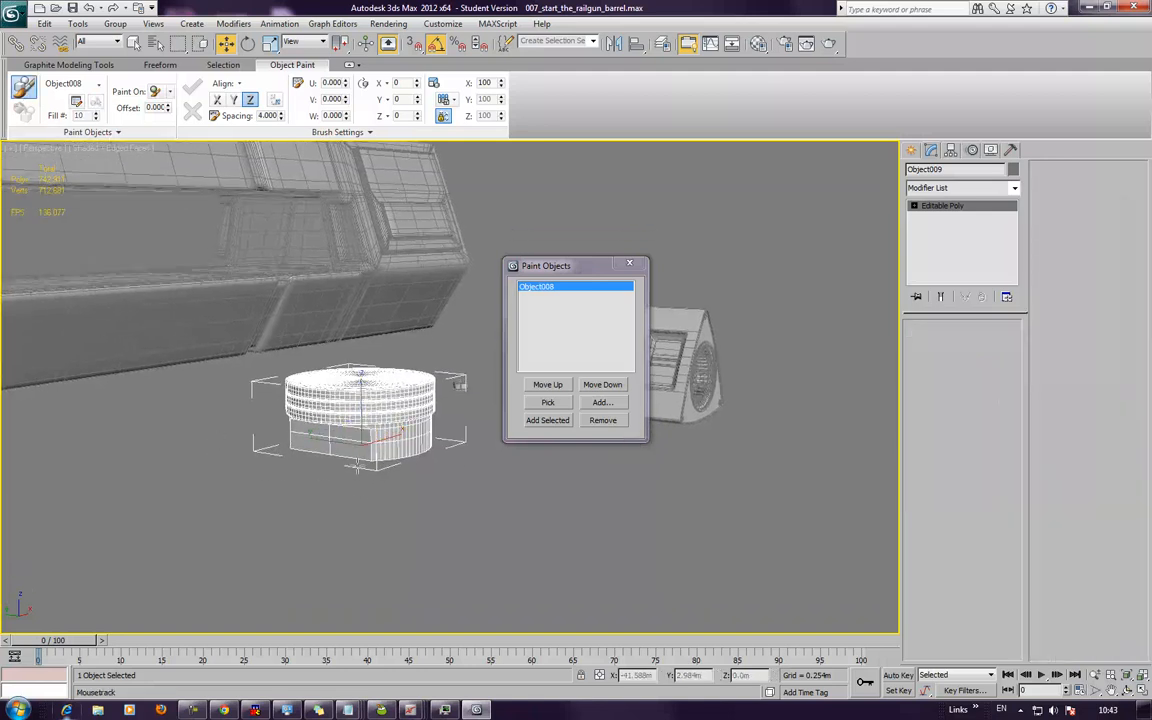
{"action": "left_click_drag", "start_coordinate": [356, 467], "coordinate": [351, 452]}
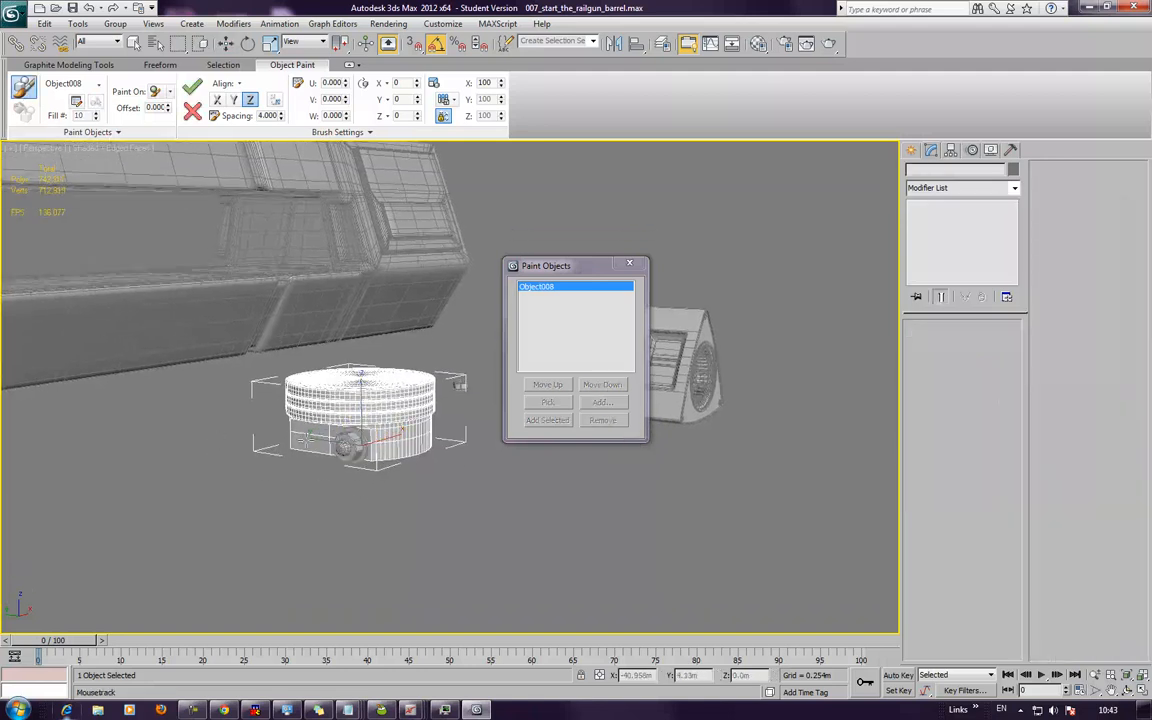
{"action": "key", "text": "ctrl+z"}
{"action": "mouse_move", "coordinate": [311, 440]}
{"action": "middle_mouse_down", "text": "alt"}
{"action": "mouse_move", "coordinate": [275, 440]}
{"action": "mouse_move", "coordinate": [257, 477]}
{"action": "middle_mouse_up", "text": "alt"}
{"action": "middle_click_drag", "start_coordinate": [56, 350], "coordinate": [217, 300], "text": "alt"}
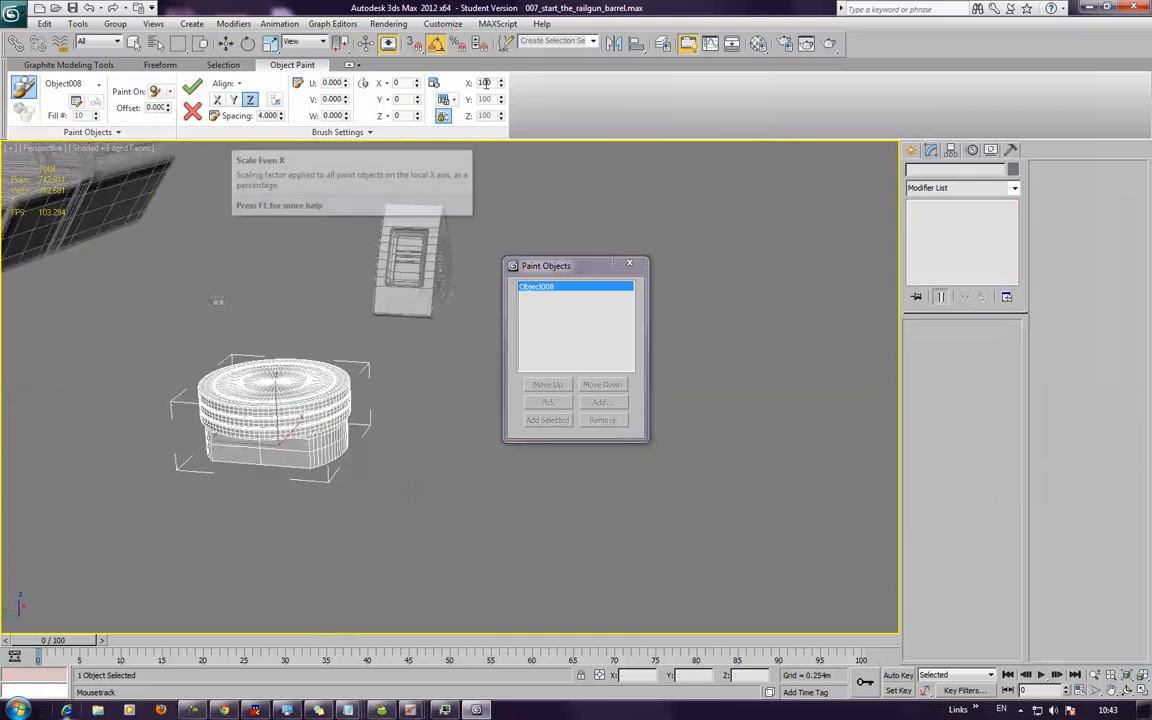
{"action": "double_click", "coordinate": [484, 83]}
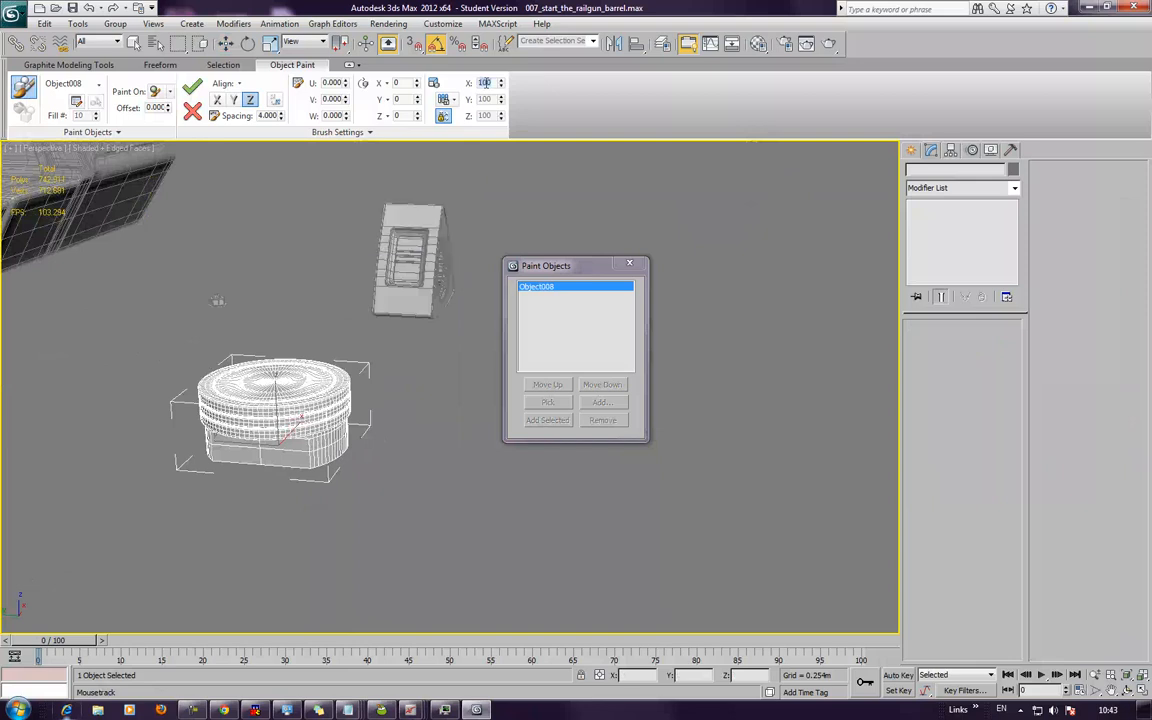
{"action": "key", "text": "Return"}
- Paint two bolts onto each flat side of the piston body, one near each end, and finish object painting
{"action": "middle_click_drag", "start_coordinate": [215, 350], "coordinate": [239, 309], "text": "alt"}
{"action": "scroll", "coordinate": [237, 341], "scroll_direction": "up", "scroll_amount": 2}
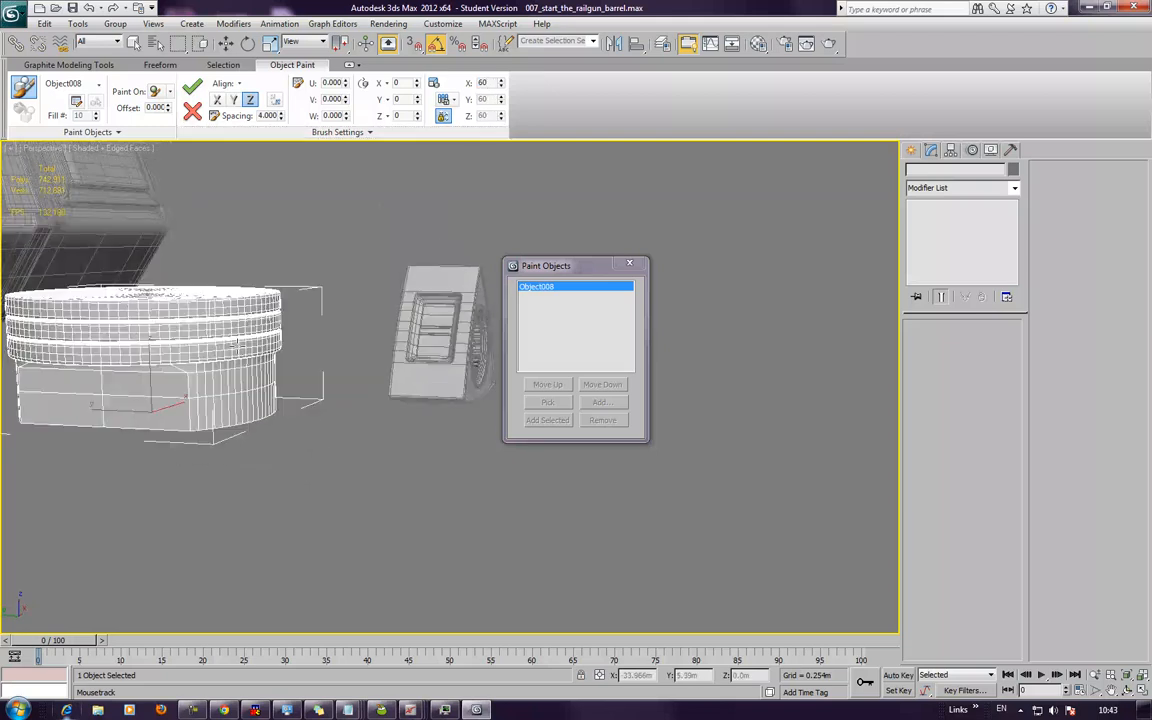
{"action": "middle_click_drag", "start_coordinate": [158, 380], "coordinate": [363, 355]}
{"action": "left_click", "coordinate": [380, 373]}
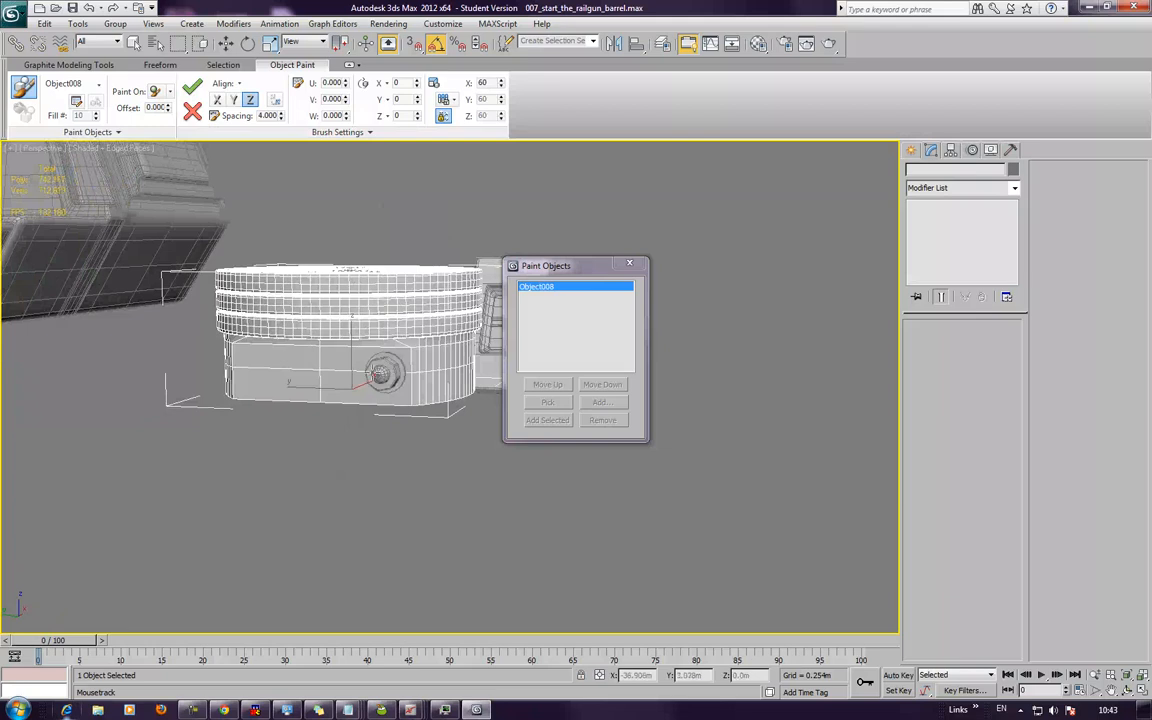
{"action": "left_click", "coordinate": [250, 374]}
{"action": "middle_click_drag", "start_coordinate": [252, 374], "coordinate": [116, 372], "text": "alt"}
{"action": "mouse_move", "coordinate": [338, 378]}
{"action": "middle_mouse_down", "text": "alt"}
{"action": "mouse_move", "coordinate": [411, 391]}
{"action": "mouse_move", "coordinate": [371, 390]}
{"action": "middle_mouse_up", "text": "alt"}
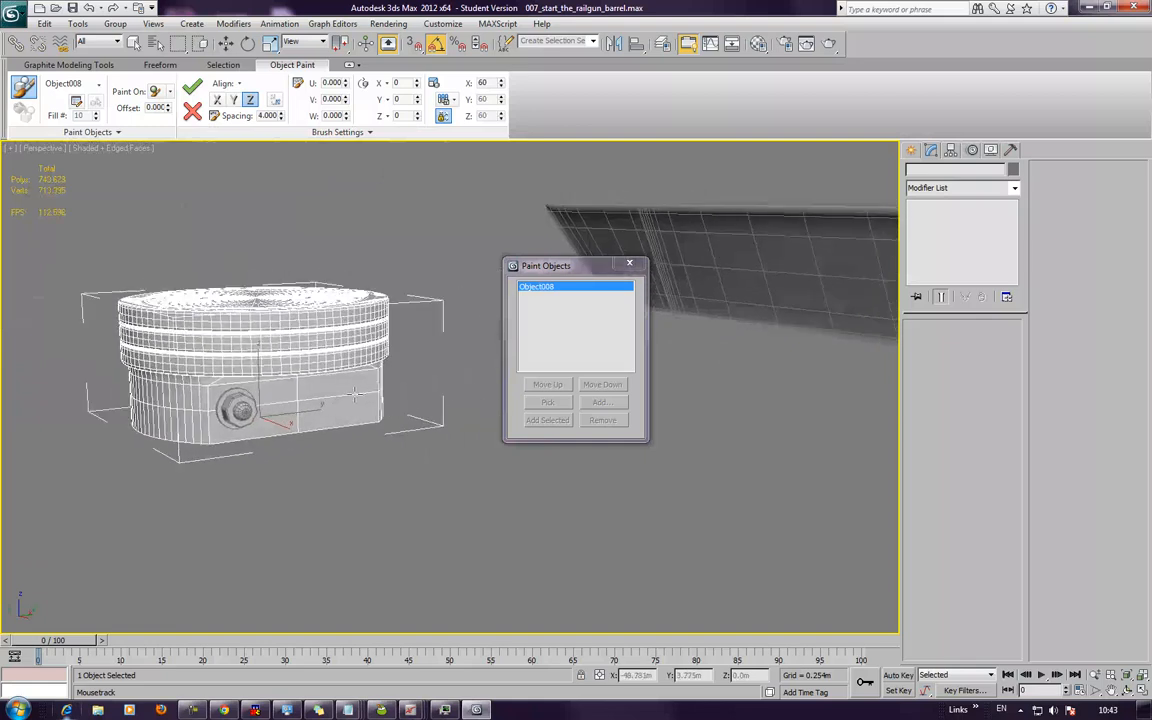
{"action": "key", "text": "w"}
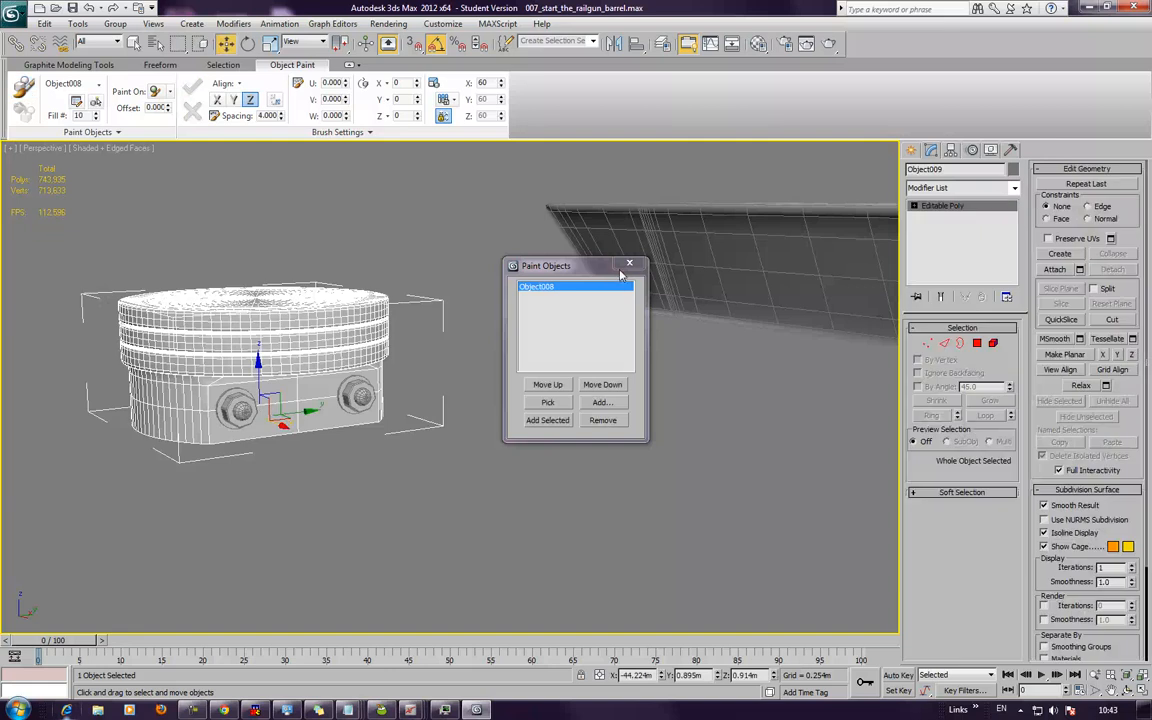
{"action": "left_click", "coordinate": [629, 263]}
- Attach the four painted bolts to the piston body
{"action": "left_click", "coordinate": [467, 488]}
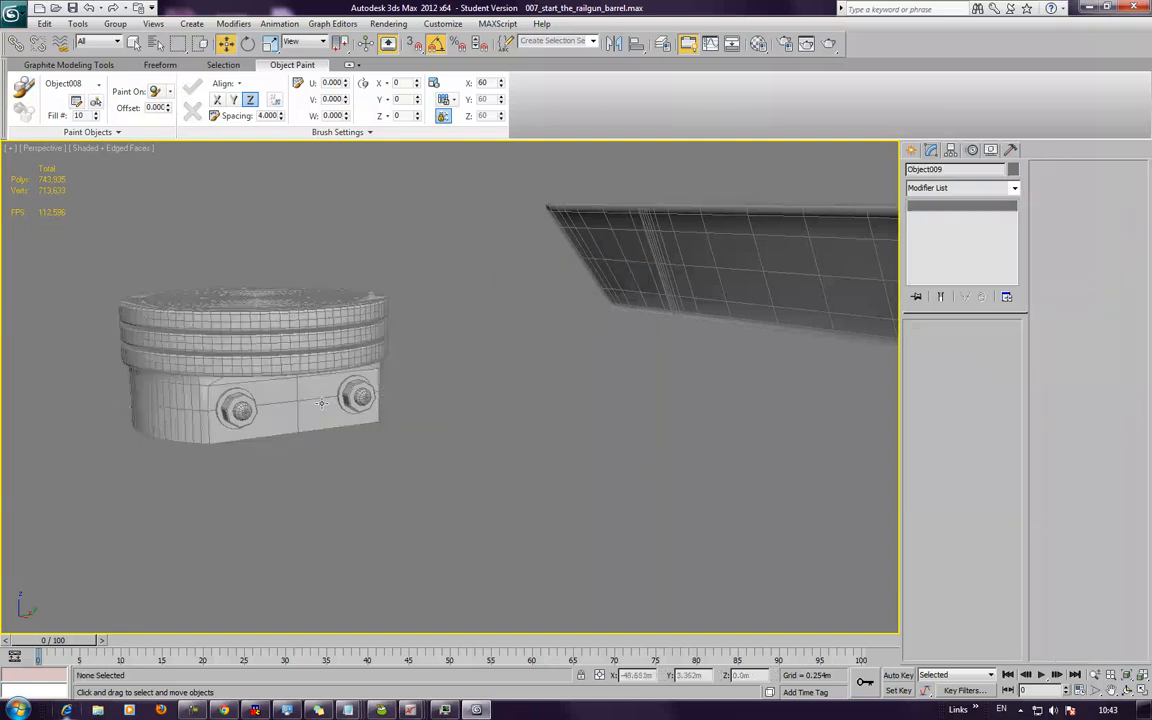
{"action": "left_click", "coordinate": [353, 387]}
{"action": "left_click", "coordinate": [1062, 270]}
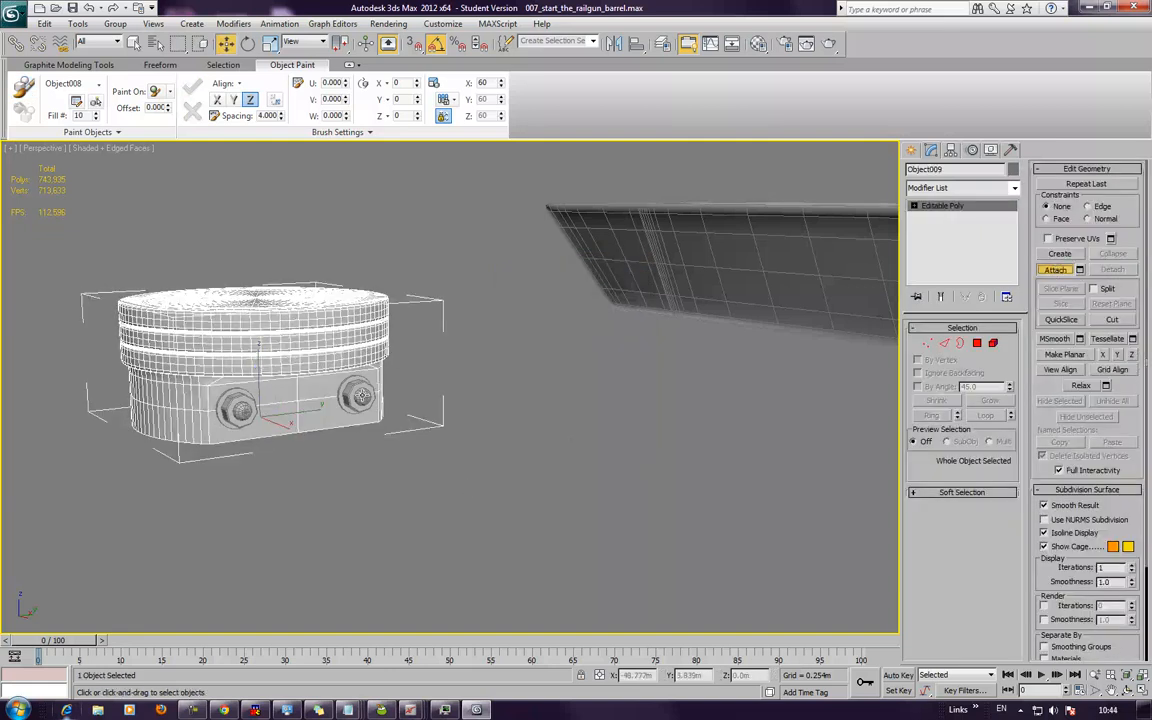
{"action": "left_click", "coordinate": [360, 397]}
{"action": "left_click", "coordinate": [234, 410]}
{"action": "middle_click_drag", "start_coordinate": [234, 410], "coordinate": [346, 418], "text": "alt"}
{"action": "left_click", "coordinate": [148, 401]}
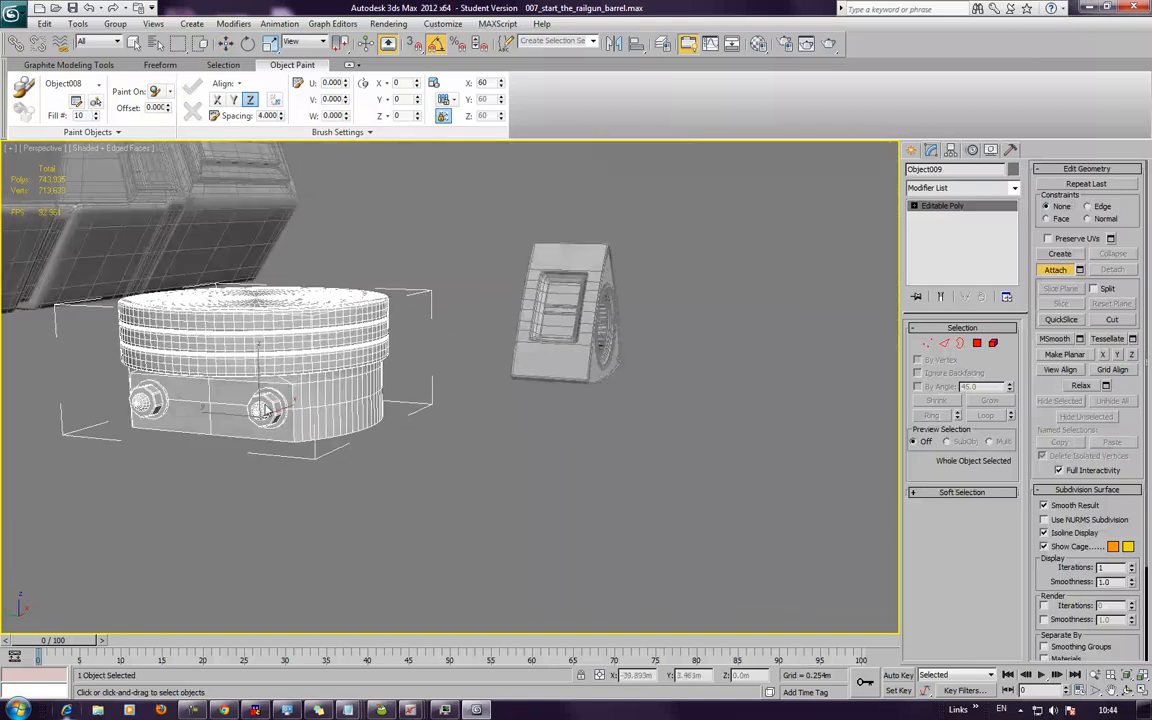
- Move the piston body onto the barrel's lower rail, to about Y 5.91 m and Z 1.58 m
{"action": "scroll", "coordinate": [266, 400], "scroll_direction": "down", "scroll_amount": 5}
{"action": "middle_click_drag", "start_coordinate": [265, 381], "coordinate": [360, 330]}
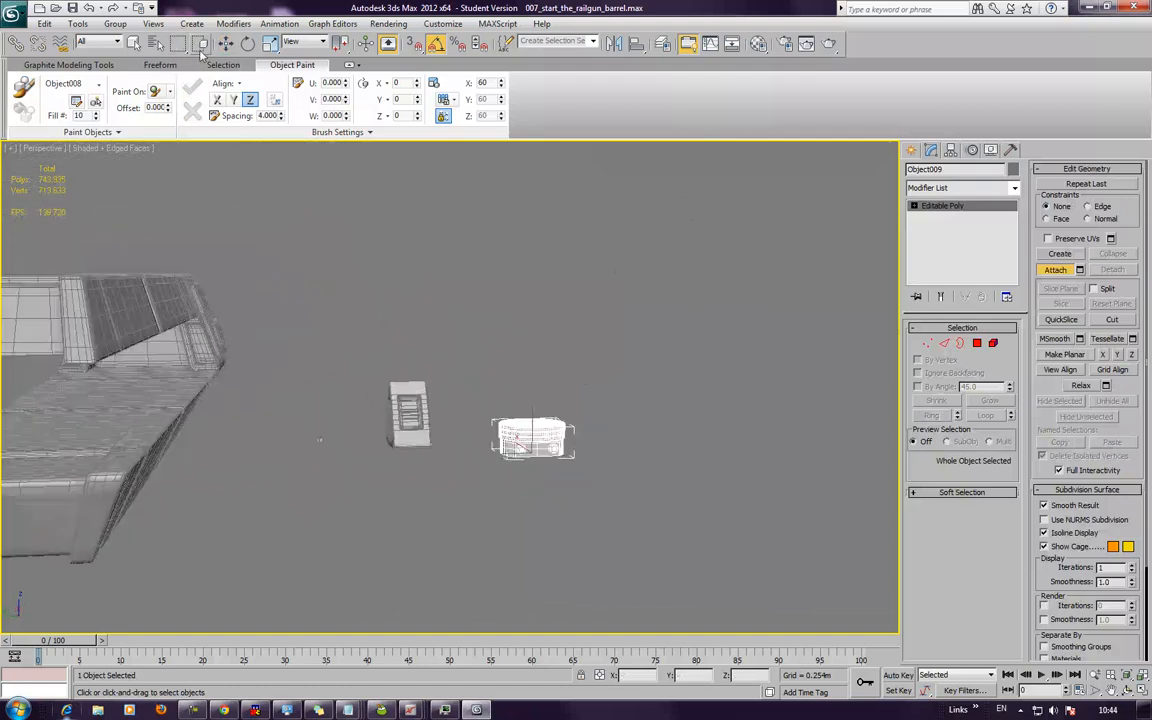
{"action": "left_click", "coordinate": [226, 43]}
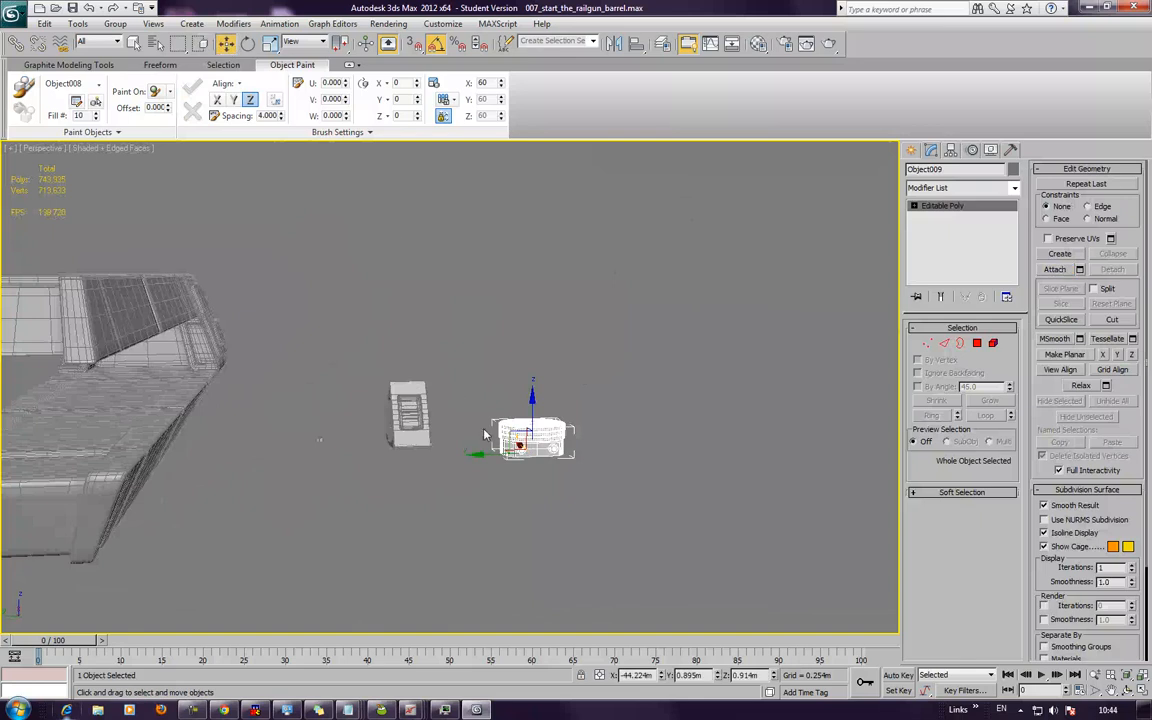
{"action": "left_click_drag", "start_coordinate": [508, 430], "coordinate": [142, 388]}
{"action": "middle_click_drag", "start_coordinate": [142, 388], "coordinate": [538, 362], "text": "alt"}
{"action": "scroll", "coordinate": [275, 380], "scroll_direction": "up", "scroll_amount": 3}
{"action": "scroll", "coordinate": [275, 380], "scroll_direction": "up", "scroll_amount": 3}
{"action": "middle_click_drag", "start_coordinate": [424, 380], "coordinate": [478, 379], "text": "alt"}
{"action": "middle_click_drag", "start_coordinate": [370, 390], "coordinate": [451, 402]}
- Scale the piston body down uniformly and shift it on the rail to about X -44.41 m, Y 5.67 m
{"action": "left_click", "coordinate": [270, 43]}
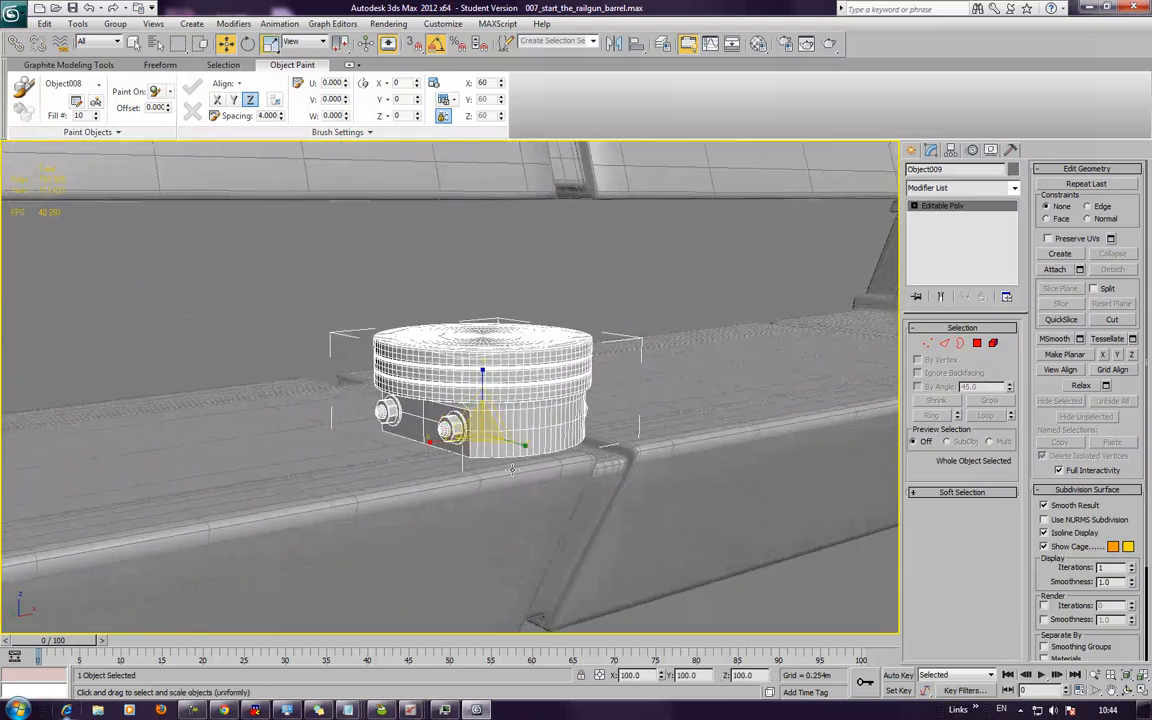
{"action": "scroll", "coordinate": [476, 428], "scroll_direction": "down", "scroll_amount": 4}
{"action": "middle_click_drag", "start_coordinate": [465, 501], "coordinate": [452, 436], "text": "alt"}
{"action": "key", "text": "w"}
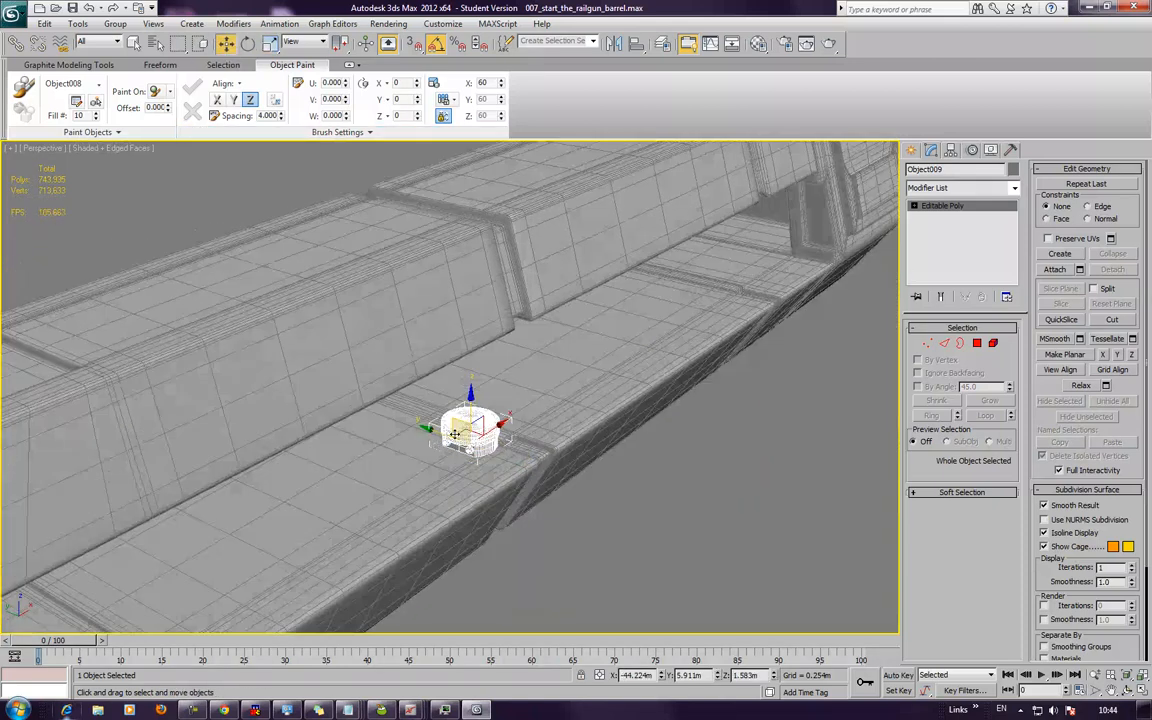
{"action": "left_click_drag", "start_coordinate": [460, 433], "coordinate": [472, 455]}
{"action": "middle_click_drag", "start_coordinate": [431, 415], "coordinate": [246, 466], "text": "alt"}
{"action": "scroll", "coordinate": [290, 437], "scroll_direction": "down", "scroll_amount": 3}
{"action": "left_click_drag", "start_coordinate": [232, 450], "coordinate": [296, 452], "text": "shift"}
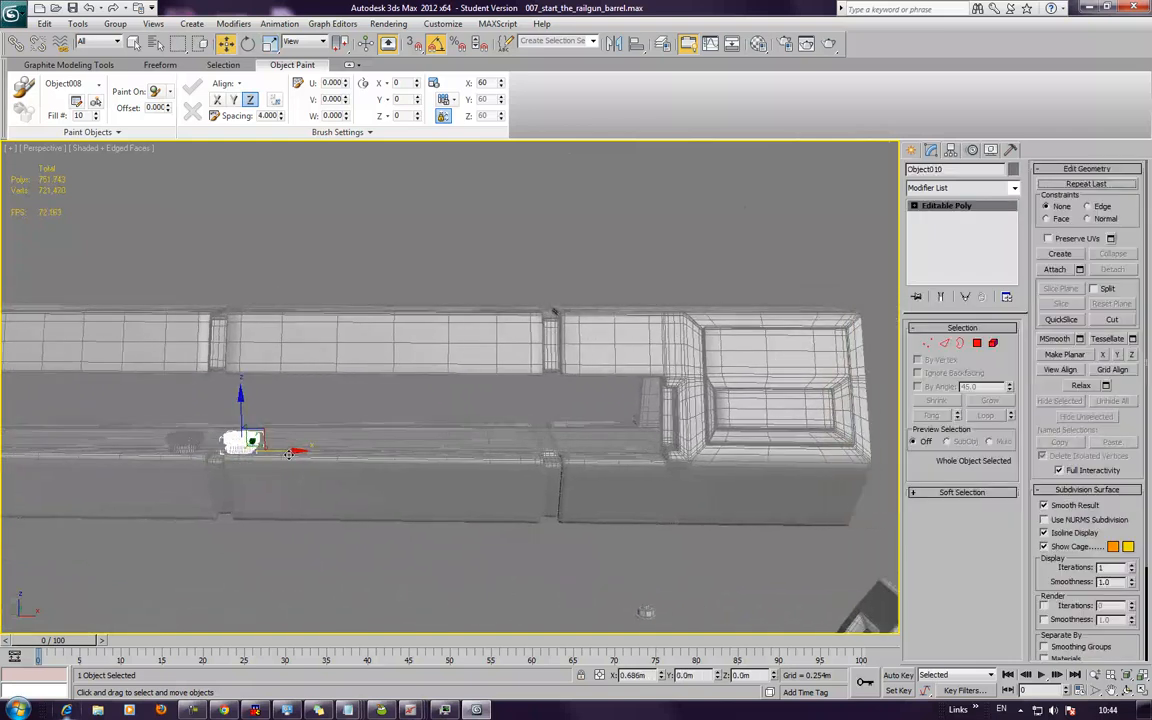
{"action": "left_click", "coordinate": [630, 421]}
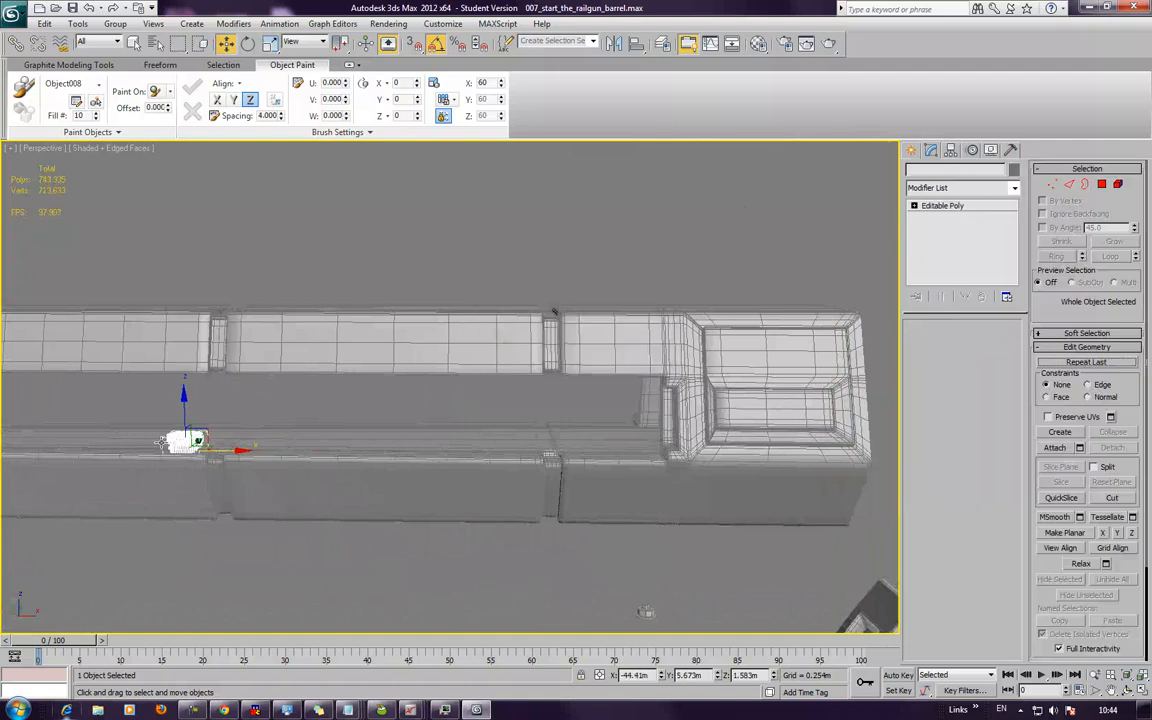
- Move the piston along the lower rail to the end block, to about X -38.96 m, Y 5.43 m
{"action": "left_click_drag", "start_coordinate": [195, 450], "coordinate": [672, 482]}
{"action": "middle_click_drag", "start_coordinate": [676, 482], "coordinate": [645, 458], "text": "alt"}
{"action": "scroll", "coordinate": [645, 458], "scroll_direction": "up", "scroll_amount": 3}
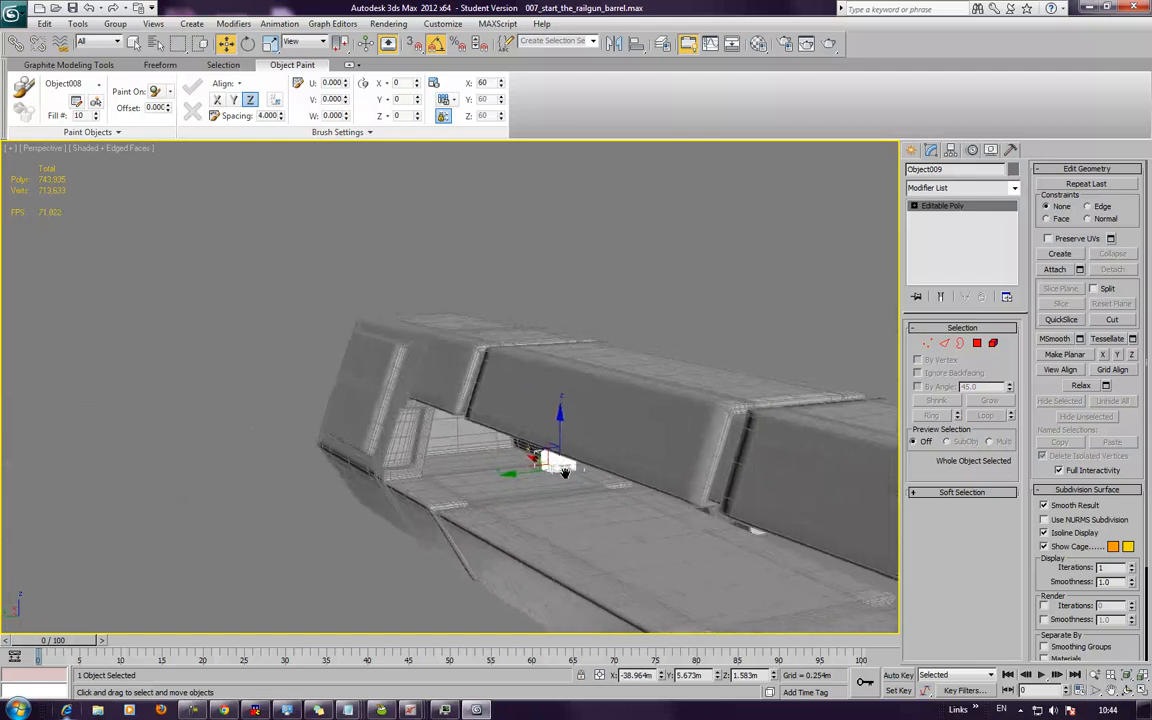
{"action": "scroll", "coordinate": [480, 435], "scroll_direction": "up", "scroll_amount": 4}
{"action": "middle_click_drag", "start_coordinate": [473, 446], "coordinate": [507, 447], "text": "alt"}
{"action": "left_click_drag", "start_coordinate": [507, 447], "coordinate": [534, 447]}
{"action": "middle_click_drag", "start_coordinate": [534, 450], "coordinate": [552, 441], "text": "alt"}
- Clone the piston across the width of the rail to about Y 7.52 m as one independent copy
{"action": "mouse_move", "coordinate": [555, 438]}
{"action": "left_mouse_down", "text": "shift"}
{"action": "mouse_move", "coordinate": [384, 474]}
{"action": "mouse_move", "coordinate": [445, 503]}
{"action": "mouse_move", "coordinate": [455, 492]}
{"action": "left_mouse_up", "text": "shift"}
{"action": "left_click", "coordinate": [630, 415]}
{"action": "middle_click_drag", "start_coordinate": [630, 415], "coordinate": [551, 463], "text": "alt"}
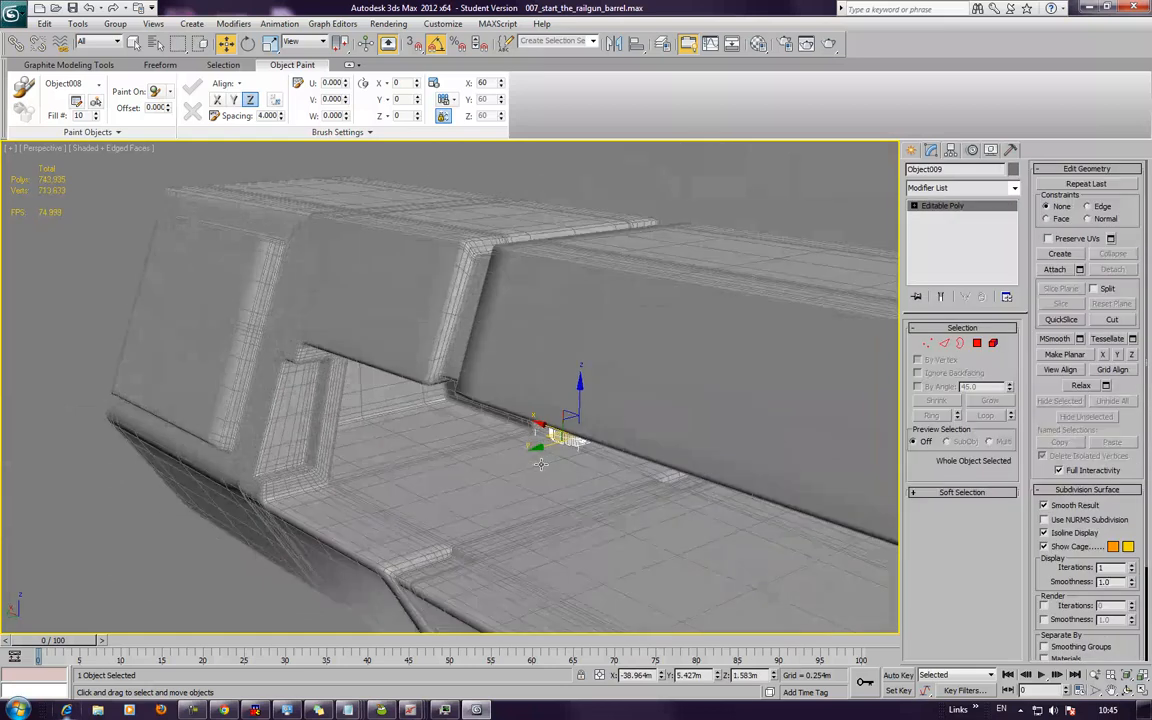
{"action": "mouse_move", "coordinate": [538, 447]}
{"action": "left_mouse_down", "text": "shift"}
{"action": "mouse_move", "coordinate": [280, 502]}
{"action": "mouse_move", "coordinate": [296, 503]}
{"action": "left_mouse_up", "text": "shift"}
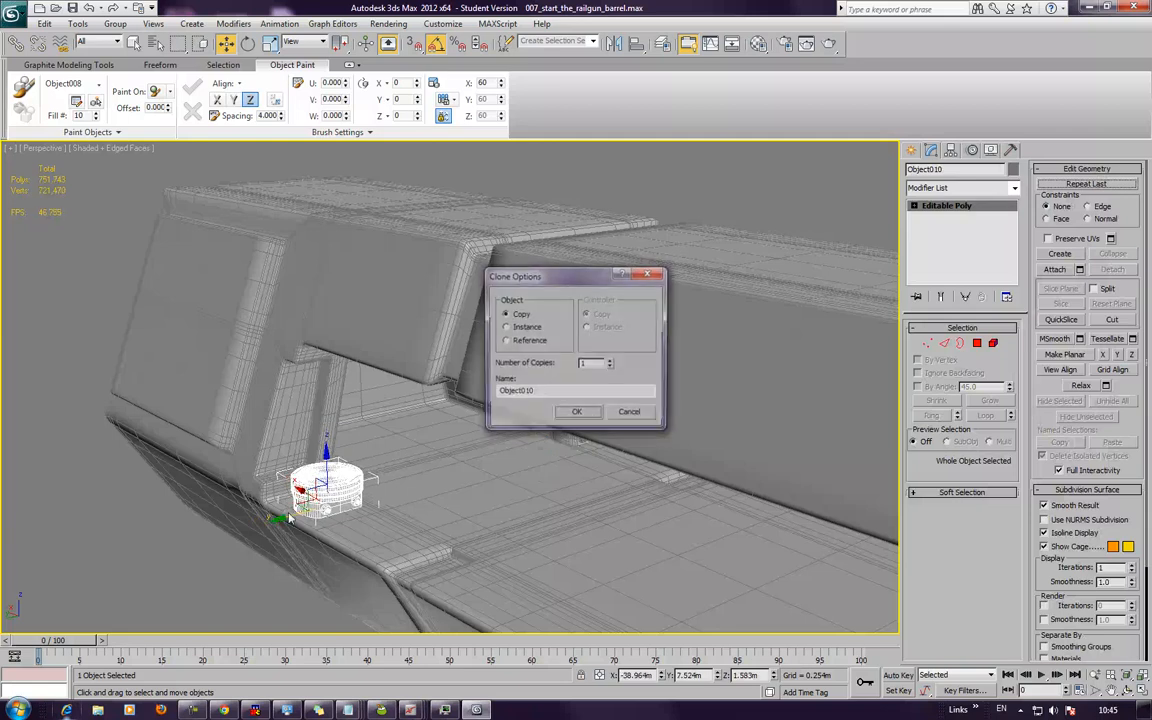
{"action": "left_click", "coordinate": [578, 416]}
- In the front view, select both pistons beside the end block and clone the pair at intervals along the lower rail
{"action": "mouse_move", "coordinate": [578, 416]}
{"action": "middle_mouse_down", "text": "alt"}
{"action": "mouse_move", "coordinate": [476, 452]}
{"action": "mouse_move", "coordinate": [419, 383]}
{"action": "mouse_move", "coordinate": [437, 403]}
{"action": "middle_mouse_up", "text": "alt"}
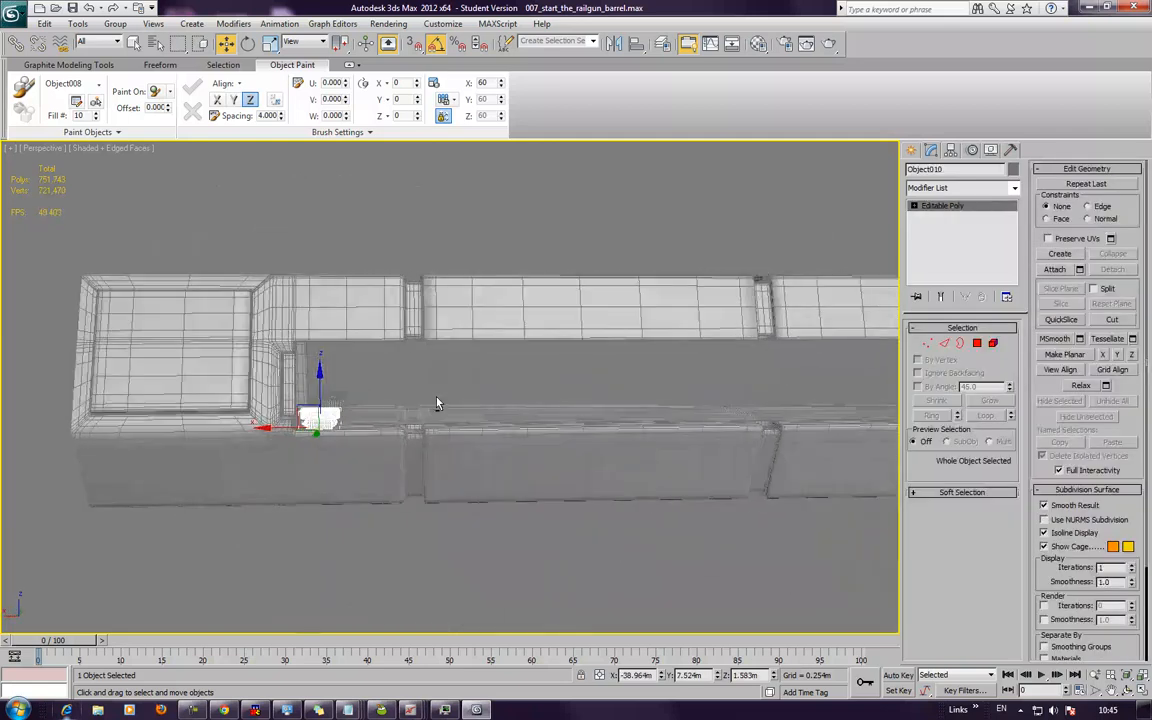
{"action": "key", "text": "l"}
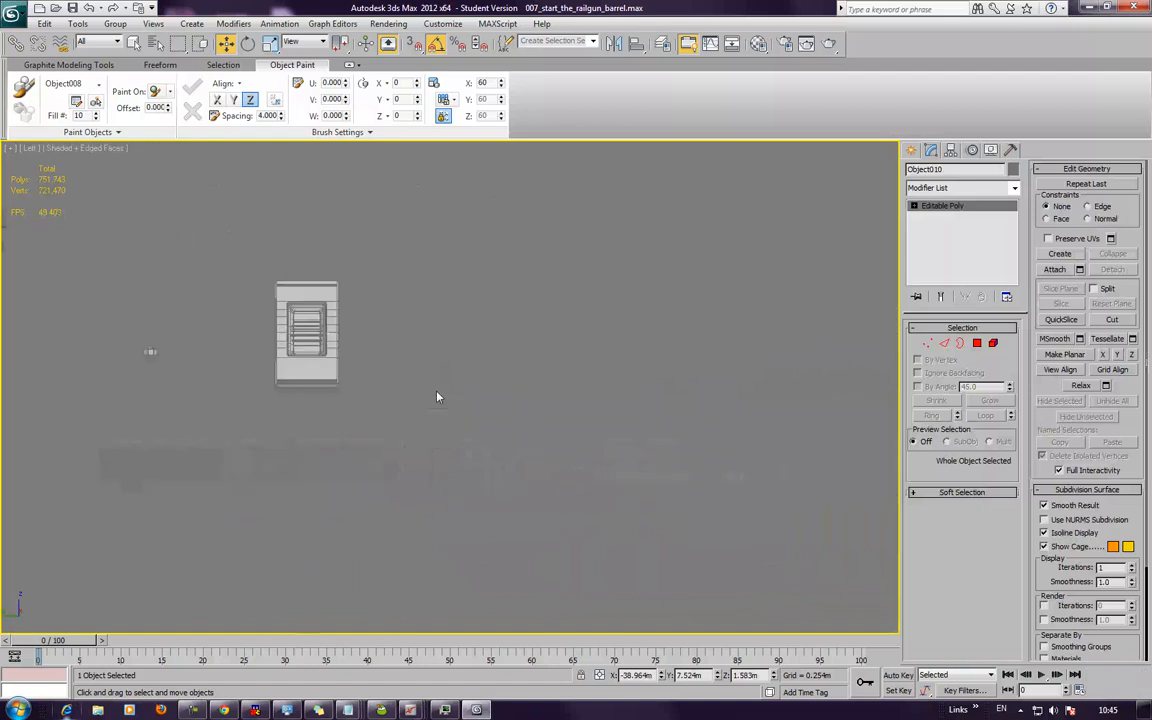
{"action": "key", "text": "z"}
{"action": "middle_click_drag", "start_coordinate": [437, 397], "coordinate": [443, 366]}
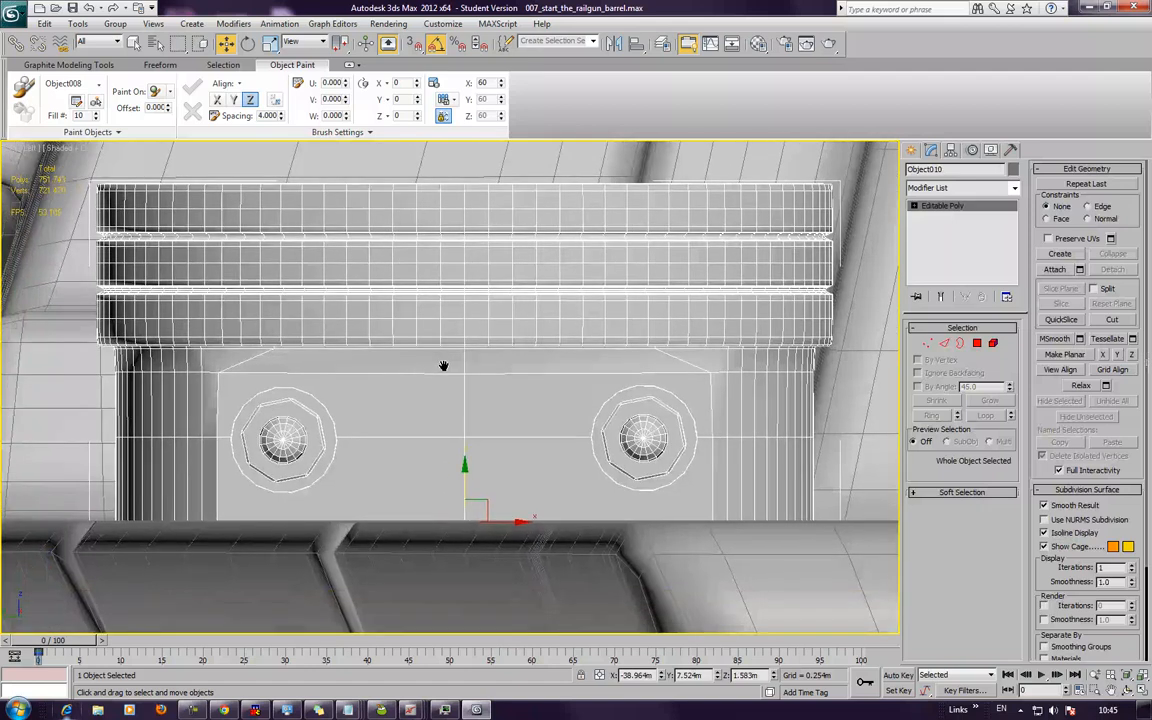
{"action": "scroll", "coordinate": [443, 366], "scroll_direction": "down", "scroll_amount": 10}
{"action": "scroll", "coordinate": [443, 366], "scroll_direction": "down", "scroll_amount": 3}
{"action": "key", "text": "f"}
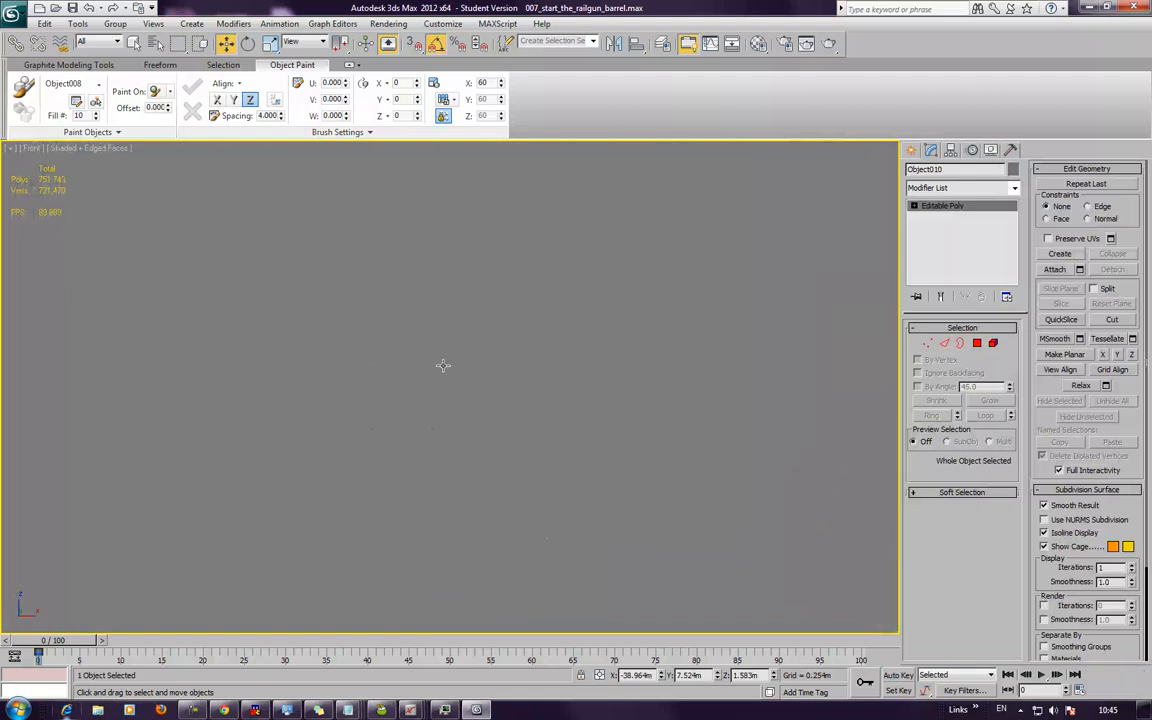
{"action": "scroll", "coordinate": [442, 370], "scroll_direction": "down", "scroll_amount": 8}
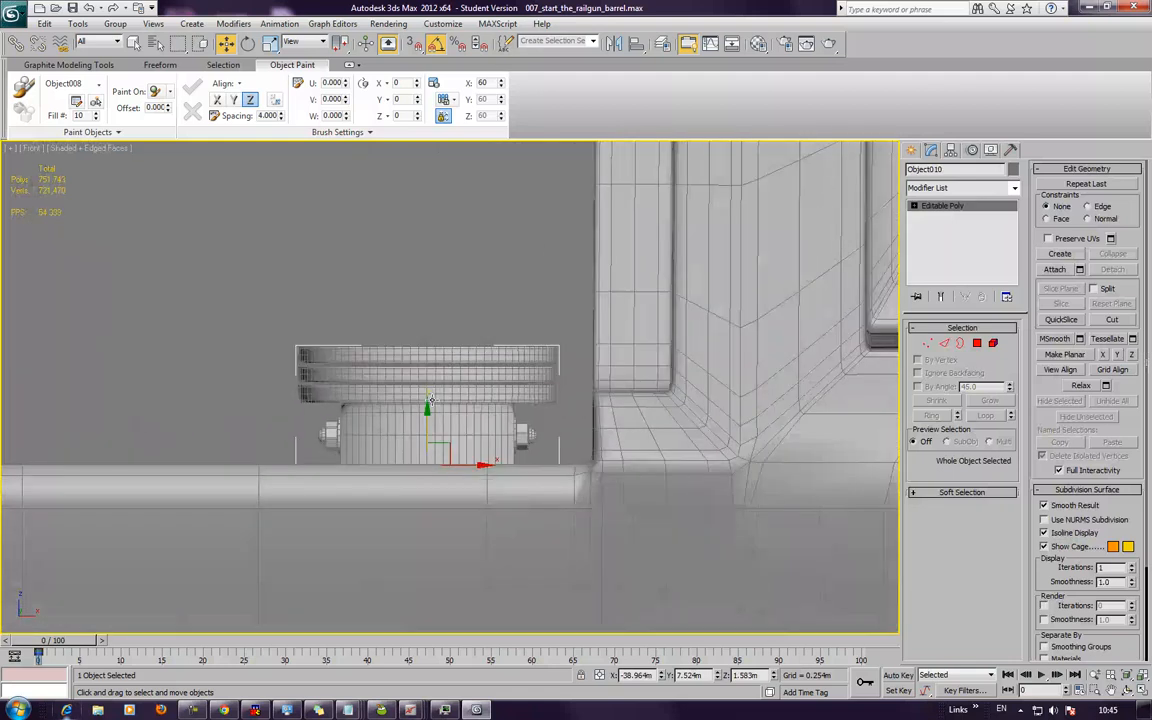
{"action": "scroll", "coordinate": [431, 400], "scroll_direction": "down", "scroll_amount": 5}
{"action": "middle_click_drag", "start_coordinate": [437, 410], "coordinate": [640, 437]}
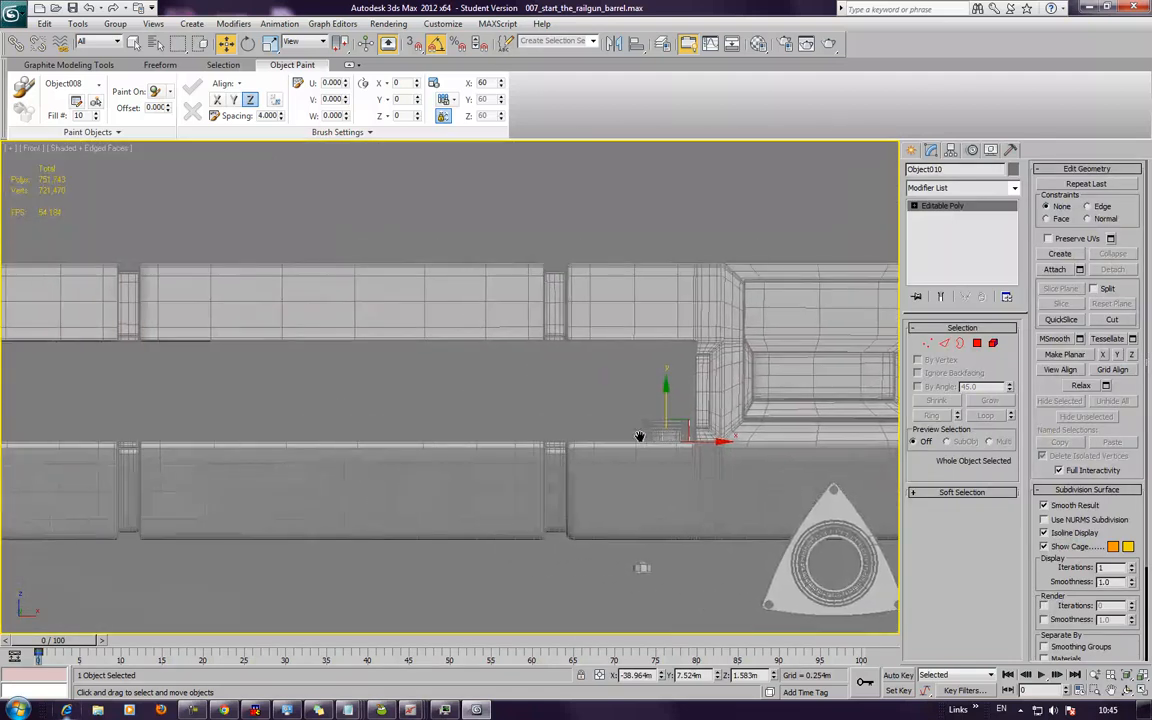
{"action": "left_click", "coordinate": [580, 410]}
{"action": "left_click_drag", "start_coordinate": [625, 401], "coordinate": [672, 433]}
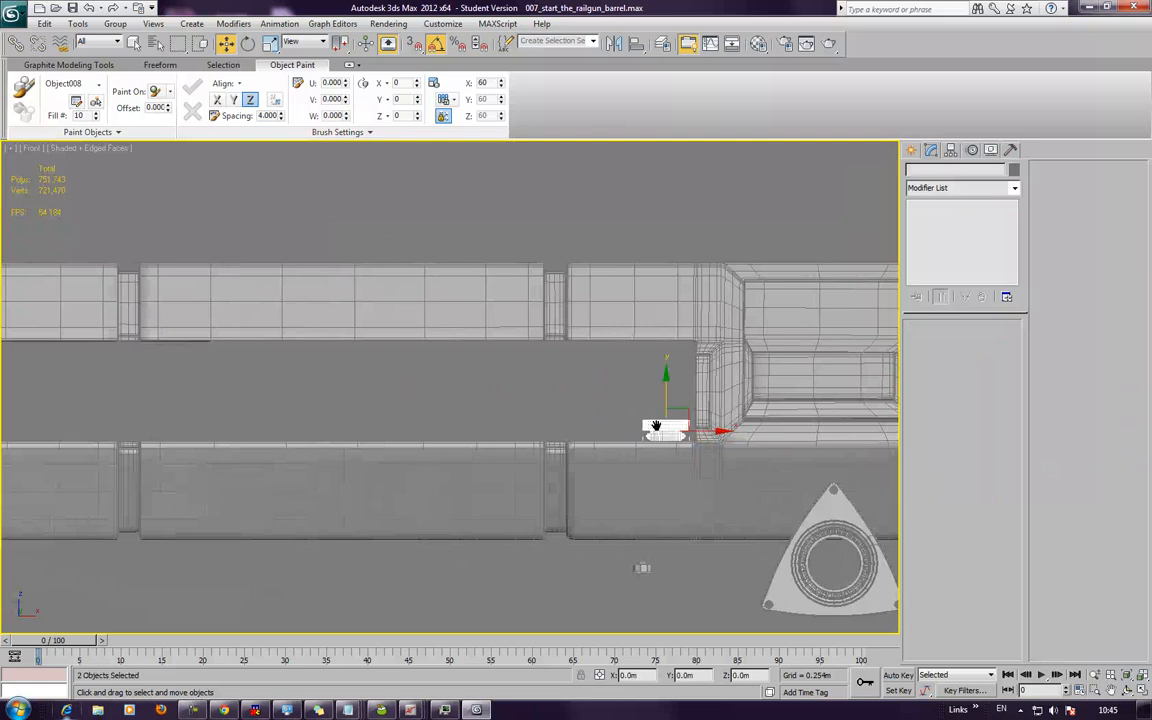
{"action": "middle_click_drag", "start_coordinate": [672, 433], "coordinate": [754, 443]}
{"action": "mouse_move", "coordinate": [792, 425]}
{"action": "left_mouse_down"}
{"action": "mouse_move", "coordinate": [617, 436]}
{"action": "mouse_move", "coordinate": [270, 426]}
{"action": "left_mouse_up"}
{"action": "left_click", "coordinate": [584, 414]}
{"action": "left_click", "coordinate": [582, 412]}
{"action": "left_click", "coordinate": [588, 418]}
- Clone the piston pair into the remaining spaces on the middle rail section, completing a row of six pairs there, and clear the selection
{"action": "mouse_move", "coordinate": [295, 425]}
{"action": "left_mouse_down", "text": "shift"}
{"action": "mouse_move", "coordinate": [566, 430]}
{"action": "mouse_move", "coordinate": [349, 441]}
{"action": "mouse_move", "coordinate": [389, 426]}
{"action": "mouse_move", "coordinate": [492, 430]}
{"action": "left_mouse_up", "text": "shift"}
{"action": "key", "text": "Return"}
{"action": "left_click", "coordinate": [577, 415]}
{"action": "left_click", "coordinate": [580, 413]}
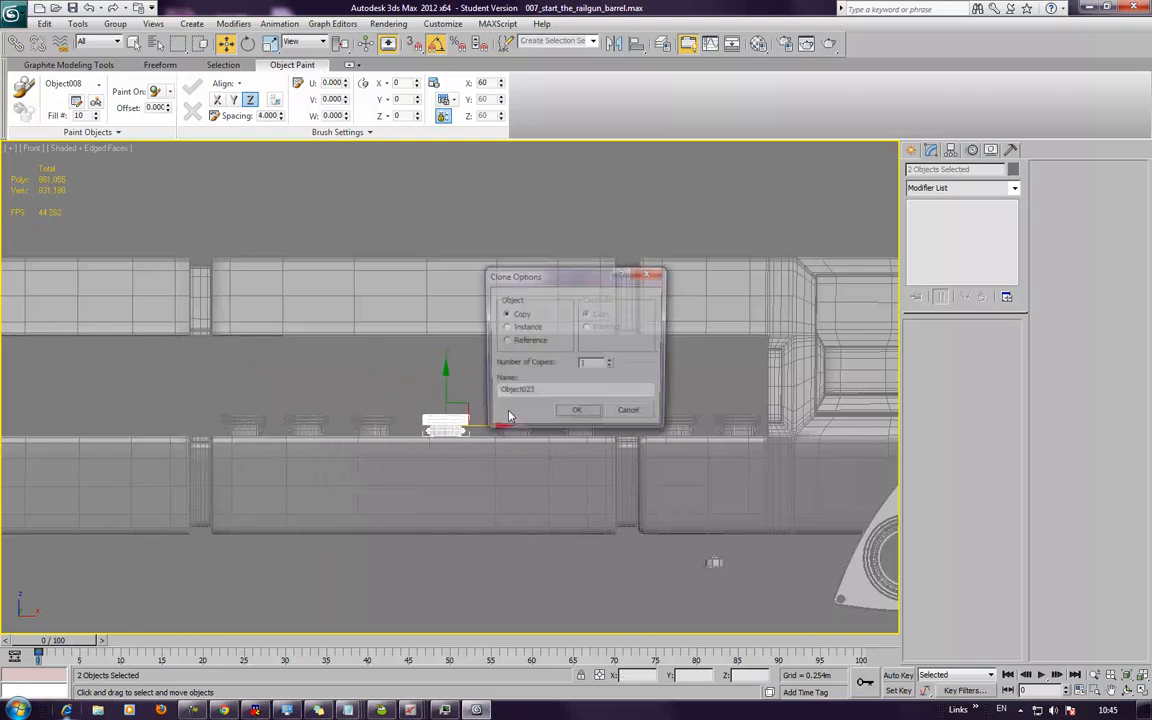
{"action": "left_click", "coordinate": [580, 413]}
{"action": "left_click", "coordinate": [506, 396]}
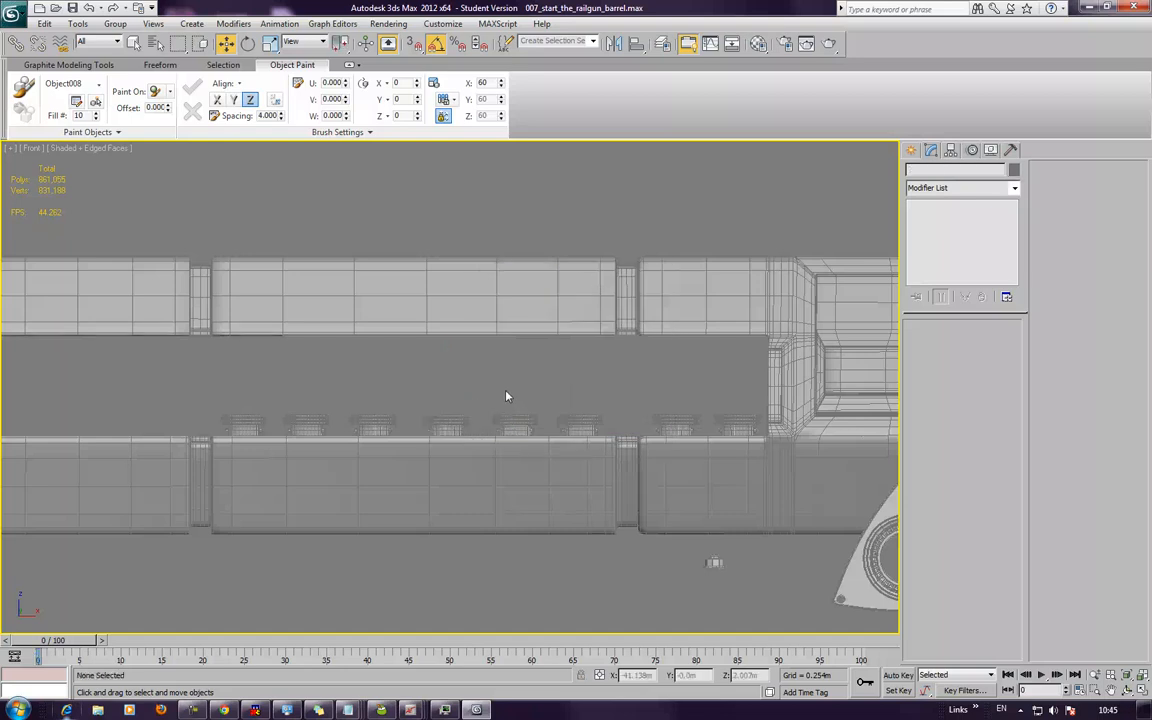
{"action": "middle_click_drag", "start_coordinate": [504, 399], "coordinate": [320, 393]}
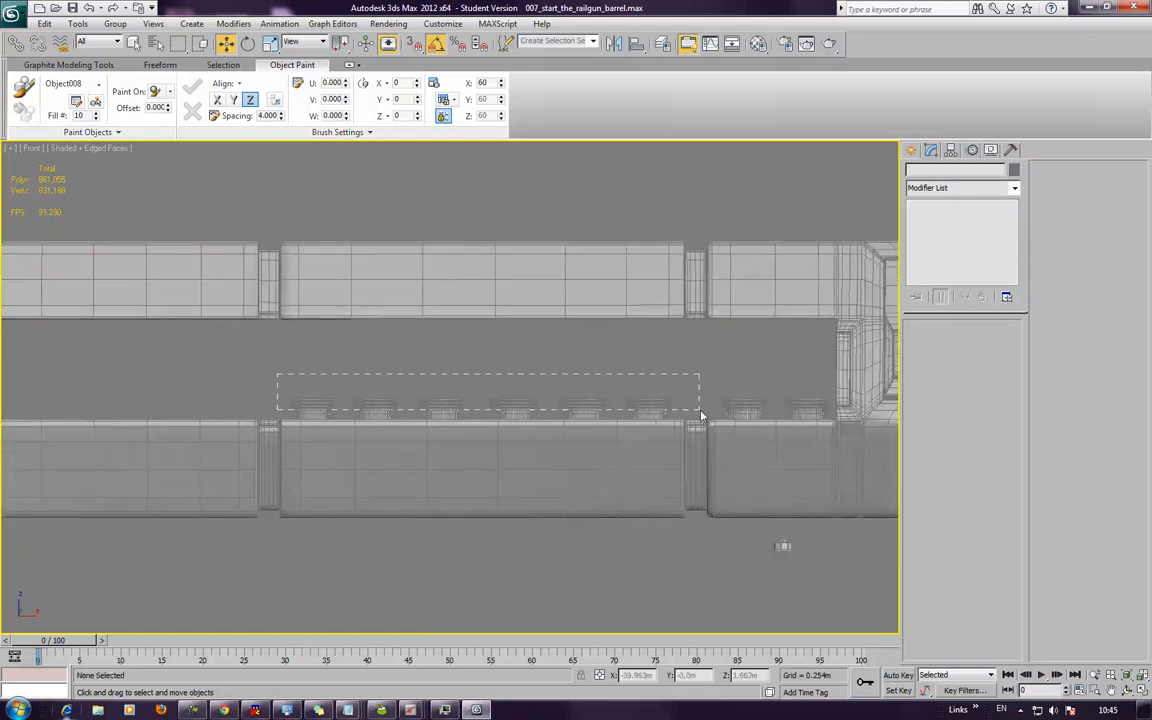
- Select the six piston pairs on the lower rail's middle section and clone them about 3.95 m along X onto the front section
{"action": "left_click_drag", "start_coordinate": [679, 410], "coordinate": [679, 410]}
{"action": "middle_click_drag", "start_coordinate": [679, 410], "coordinate": [858, 407]}
{"action": "left_click_drag", "start_coordinate": [840, 396], "coordinate": [417, 397], "text": "shift"}
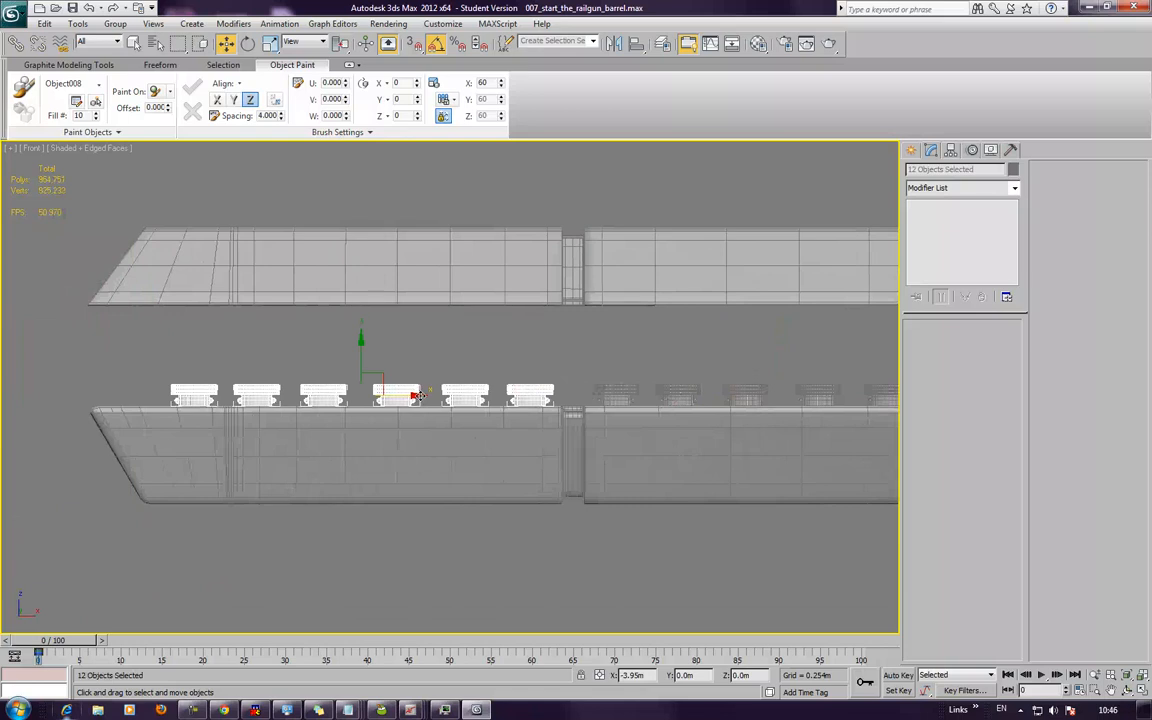
{"action": "left_click_drag", "start_coordinate": [417, 397], "coordinate": [417, 397], "text": "shift"}
{"action": "left_click", "coordinate": [571, 414]}
- Clone one more piston pair to the front tip of the lower rail as an independent copy, and clear the selection
{"action": "mouse_move", "coordinate": [384, 413]}
{"action": "middle_mouse_down"}
{"action": "mouse_move", "coordinate": [573, 411]}
{"action": "mouse_move", "coordinate": [594, 427]}
{"action": "middle_mouse_up"}
{"action": "left_click", "coordinate": [352, 382]}
{"action": "left_click_drag", "start_coordinate": [432, 414], "coordinate": [389, 424]}
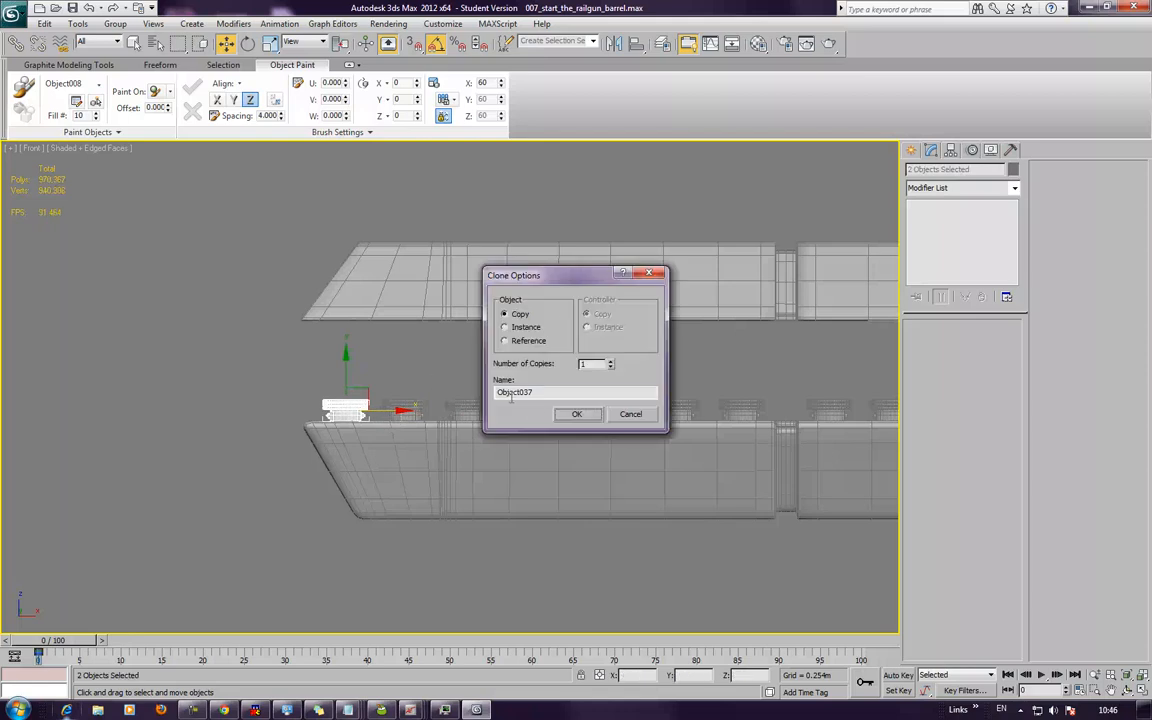
{"action": "left_click", "coordinate": [561, 415]}
{"action": "left_click", "coordinate": [525, 393]}
- Select all 30 pistons along the lower rail and make a rotated copy of them turned upside down
{"action": "middle_click_drag", "start_coordinate": [506, 399], "coordinate": [285, 433]}
{"action": "scroll", "coordinate": [321, 426], "scroll_direction": "down", "scroll_amount": 4}
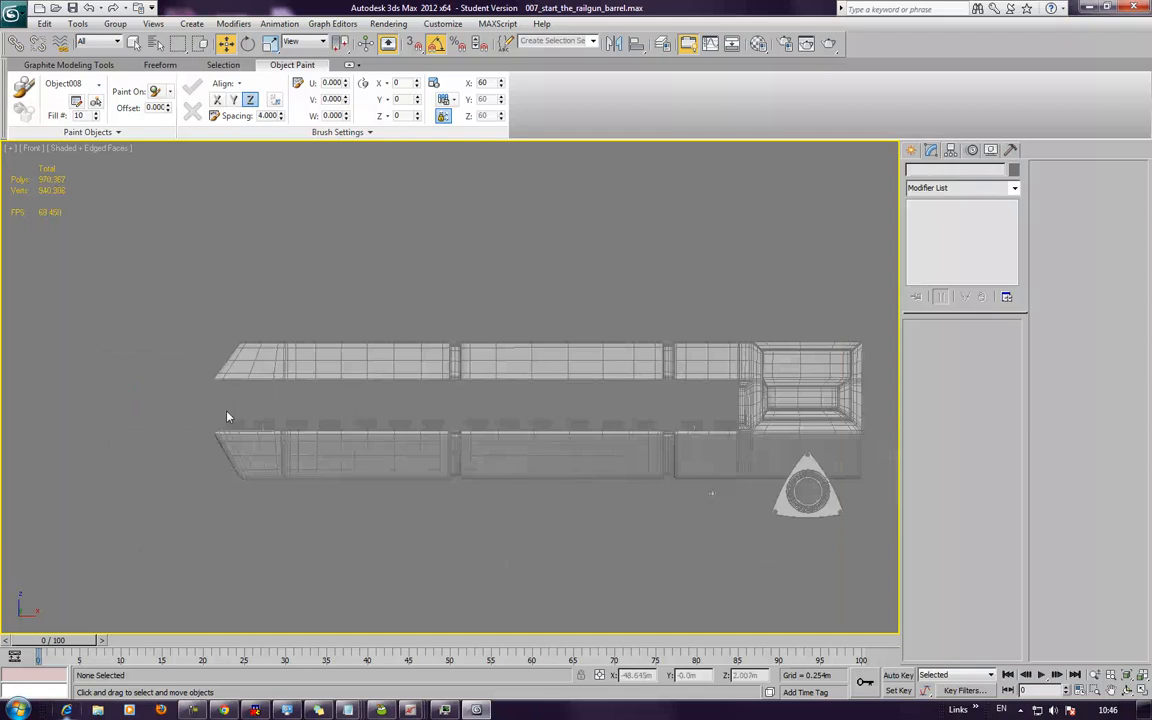
{"action": "left_click_drag", "start_coordinate": [735, 430], "coordinate": [735, 430]}
{"action": "key", "text": "e"}
{"action": "left_click_drag", "start_coordinate": [474, 395], "coordinate": [457, 518]}
{"action": "left_click", "coordinate": [586, 414]}
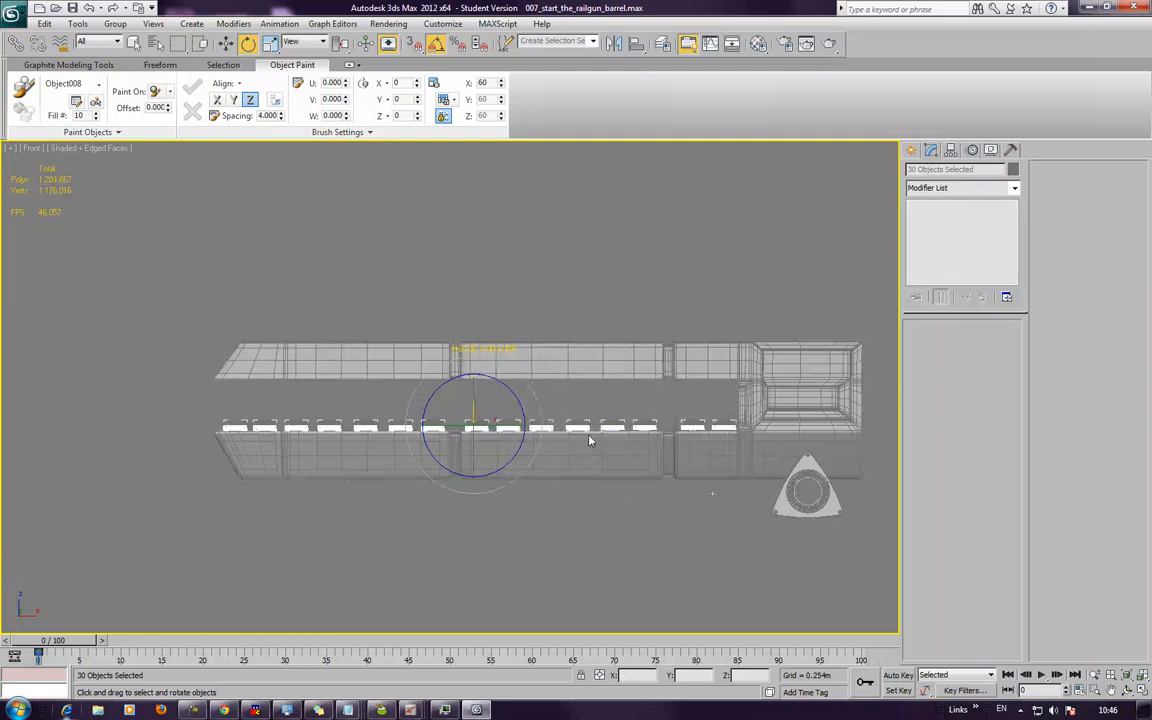
- Move the 30 upside-down pistons straight up against the underside of the upper rail
{"action": "middle_click_drag", "start_coordinate": [609, 426], "coordinate": [700, 460]}
{"action": "scroll", "coordinate": [538, 448], "scroll_direction": "up", "scroll_amount": 2}
{"action": "left_click", "coordinate": [226, 43]}
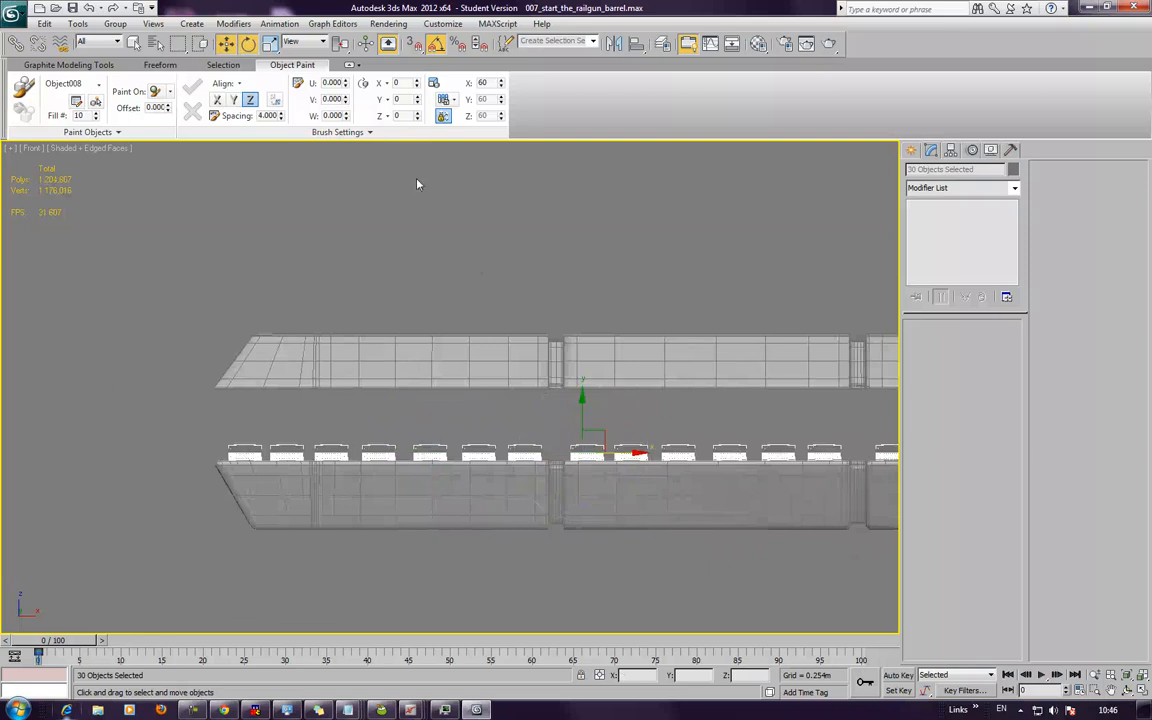
{"action": "left_click_drag", "start_coordinate": [582, 409], "coordinate": [578, 350]}
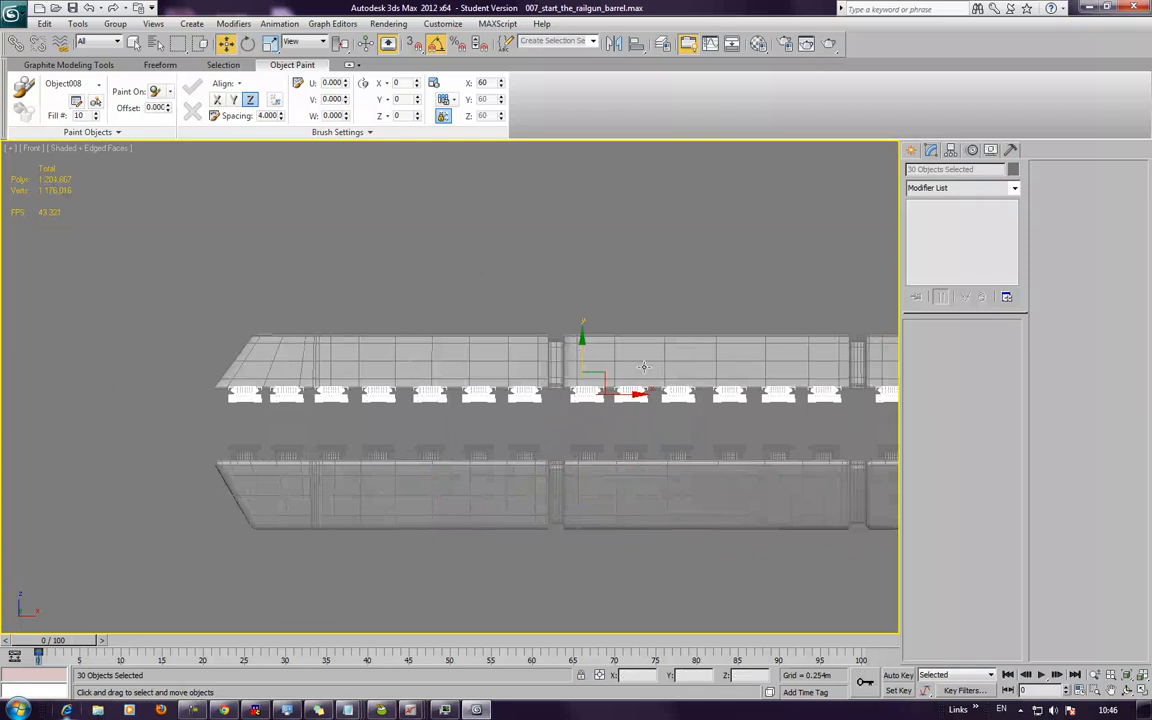
- Examine the placement of both piston rows in the perspective and top views, and clear the selection
{"action": "key", "text": "p"}
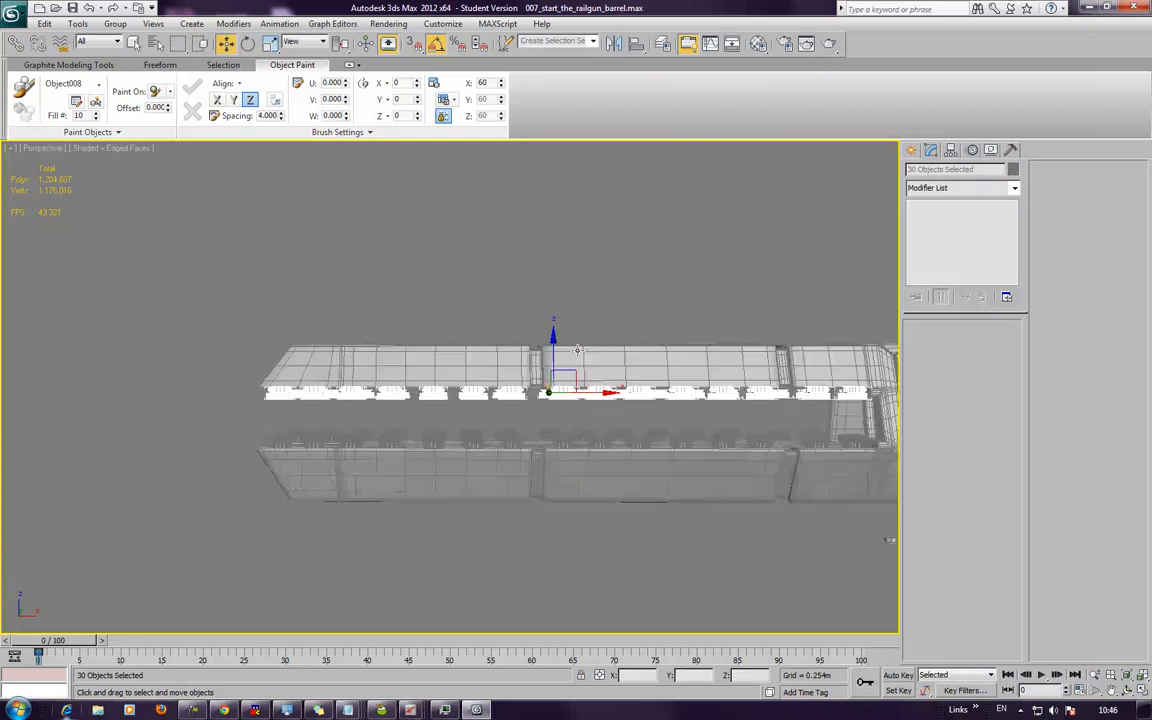
{"action": "key", "text": "z"}
{"action": "middle_click_drag", "start_coordinate": [514, 362], "coordinate": [770, 448], "text": "alt"}
{"action": "mouse_move", "coordinate": [847, 441]}
{"action": "middle_mouse_down", "text": "alt"}
{"action": "mouse_move", "coordinate": [861, 440]}
{"action": "mouse_move", "coordinate": [855, 463]}
{"action": "middle_mouse_up", "text": "alt"}
{"action": "middle_click_drag", "start_coordinate": [685, 452], "coordinate": [669, 370]}
{"action": "key", "text": "t"}
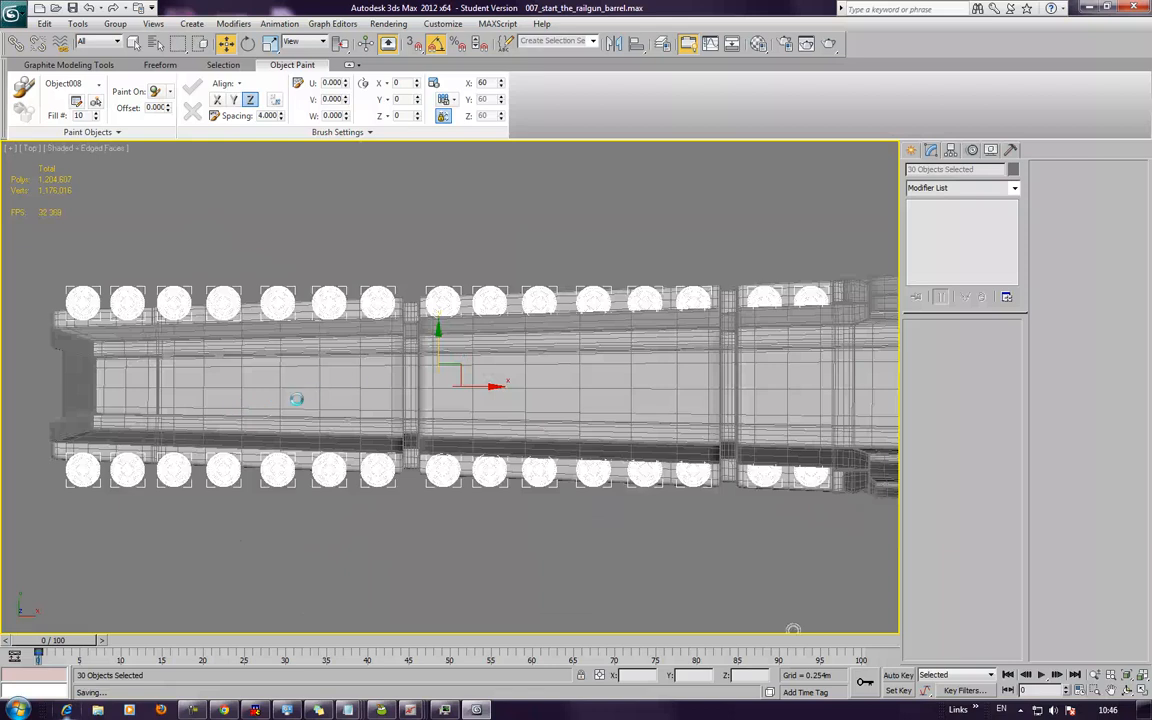
{"action": "left_click", "coordinate": [680, 208]}
{"action": "middle_click_drag", "start_coordinate": [335, 396], "coordinate": [776, 400]}
{"action": "scroll", "coordinate": [776, 400], "scroll_direction": "down", "scroll_amount": 2}
- Try freezing the barrel mesh from the display properties, and unfreeze everything again
{"action": "left_click", "coordinate": [728, 399]}
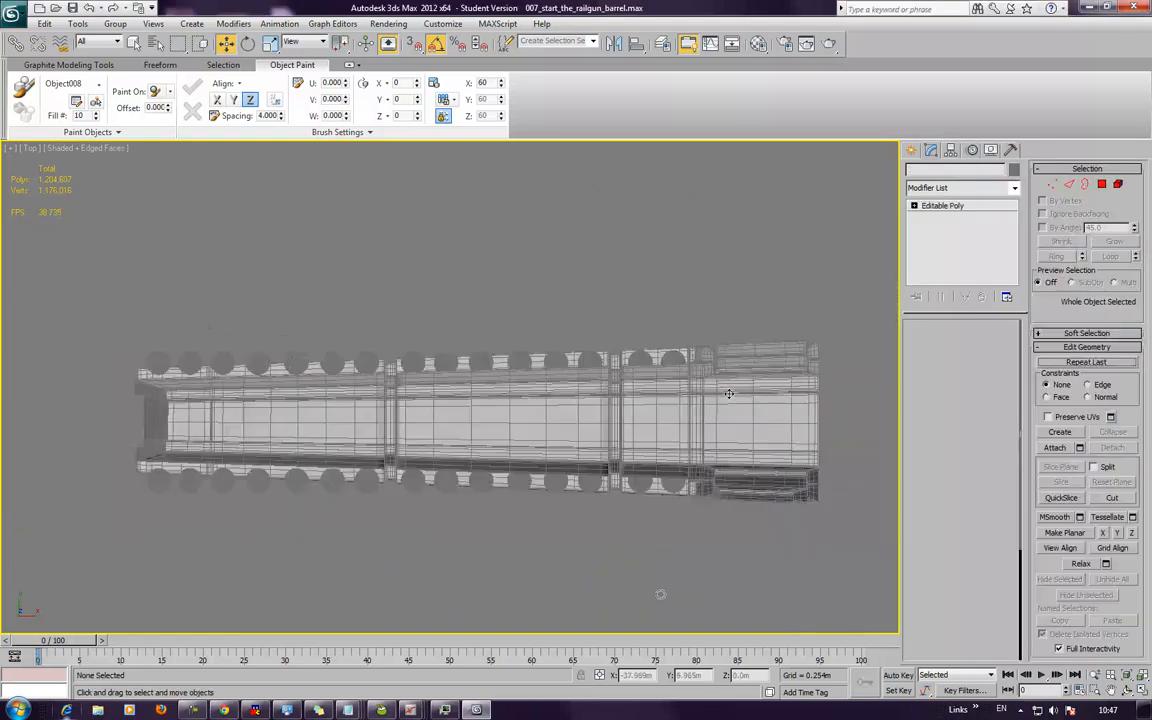
{"action": "right_click", "coordinate": [728, 398]}
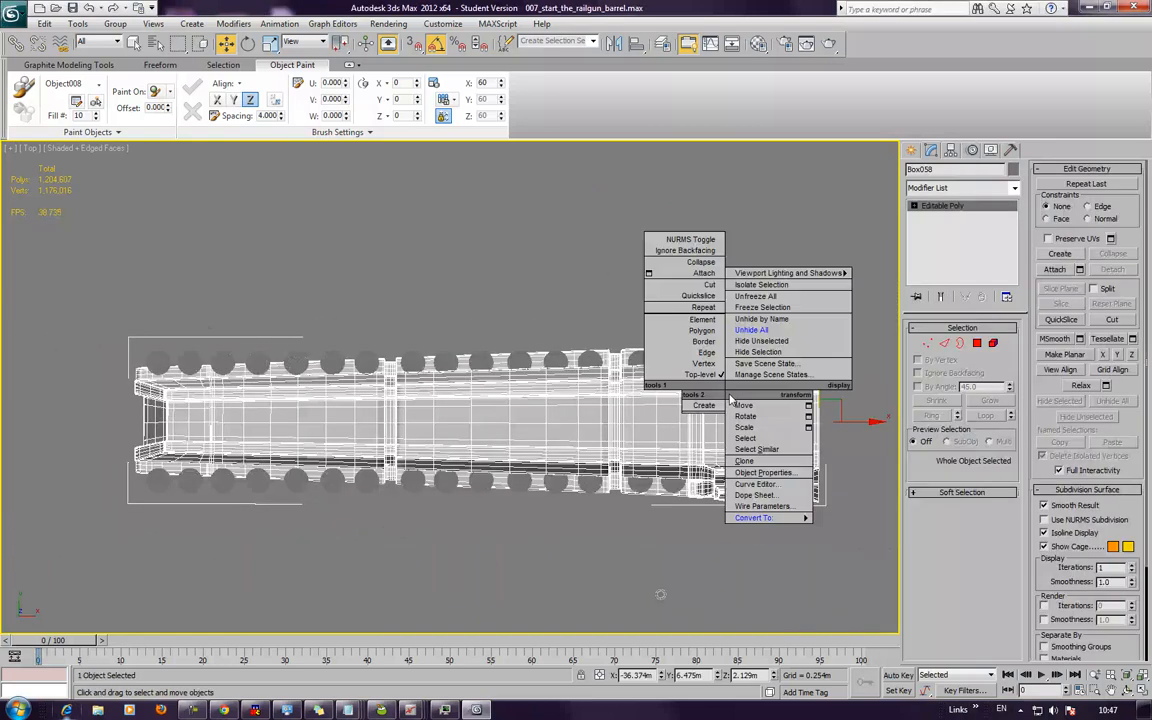
{"action": "left_click", "coordinate": [963, 490]}
{"action": "left_click", "coordinate": [991, 149]}
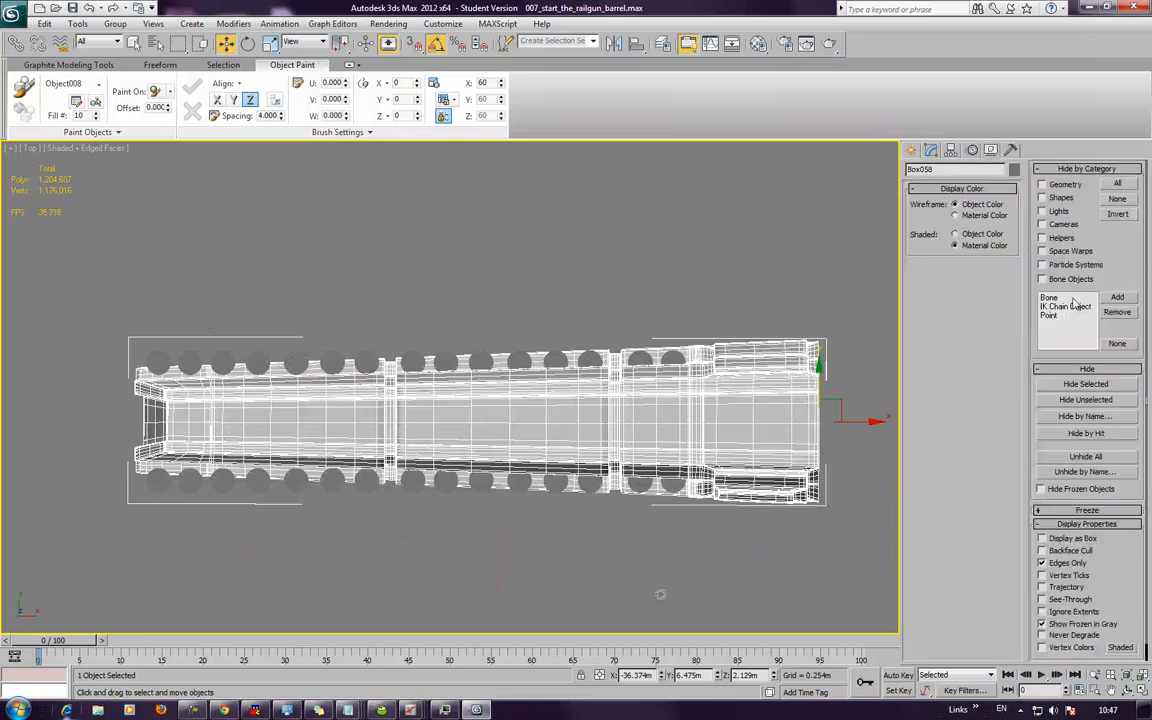
{"action": "left_click", "coordinate": [1077, 511]}
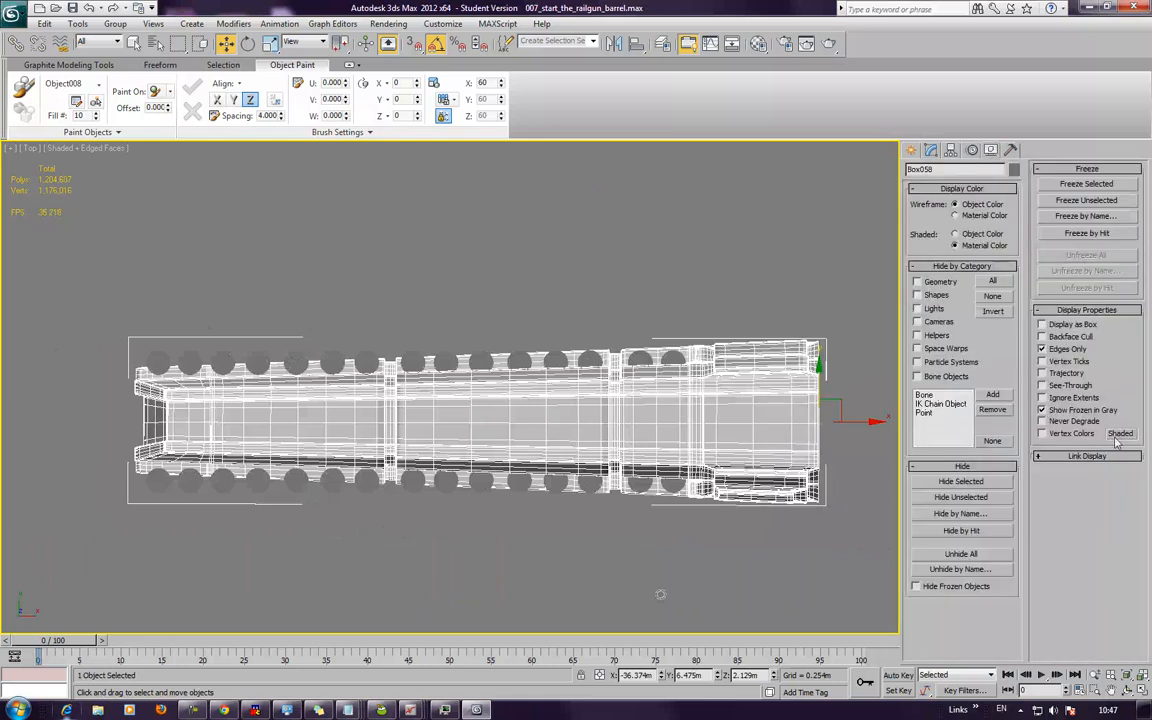
{"action": "left_click", "coordinate": [1083, 185]}
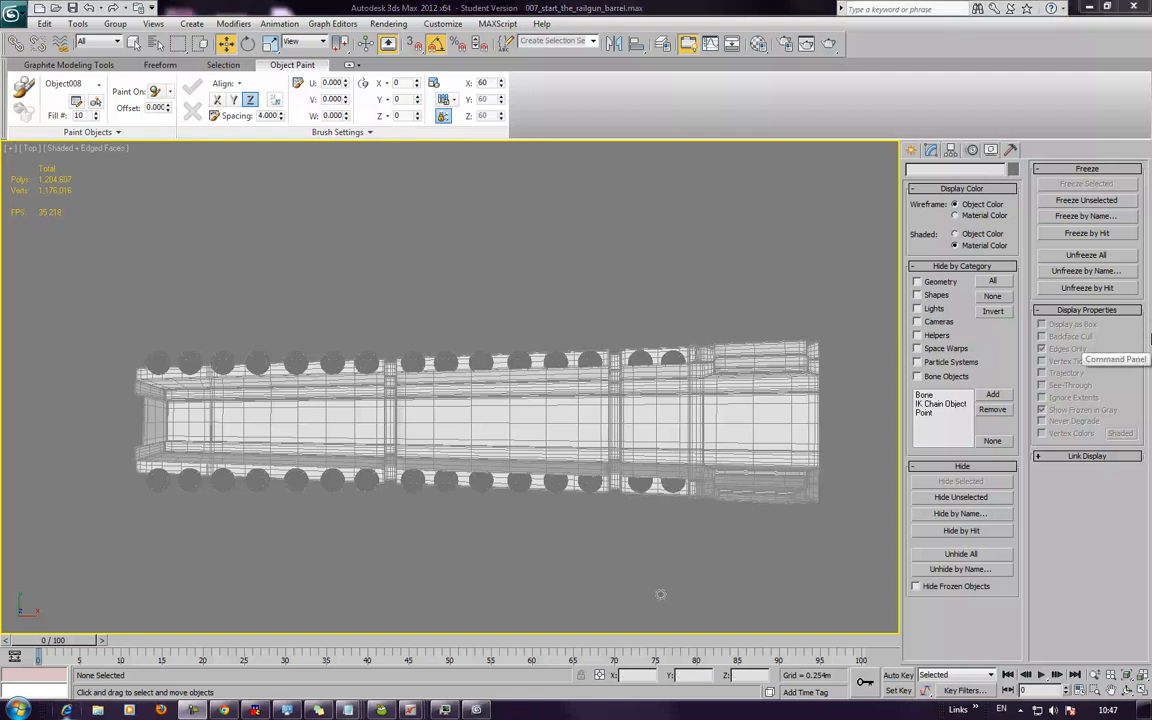
{"action": "left_click", "coordinate": [1085, 256]}
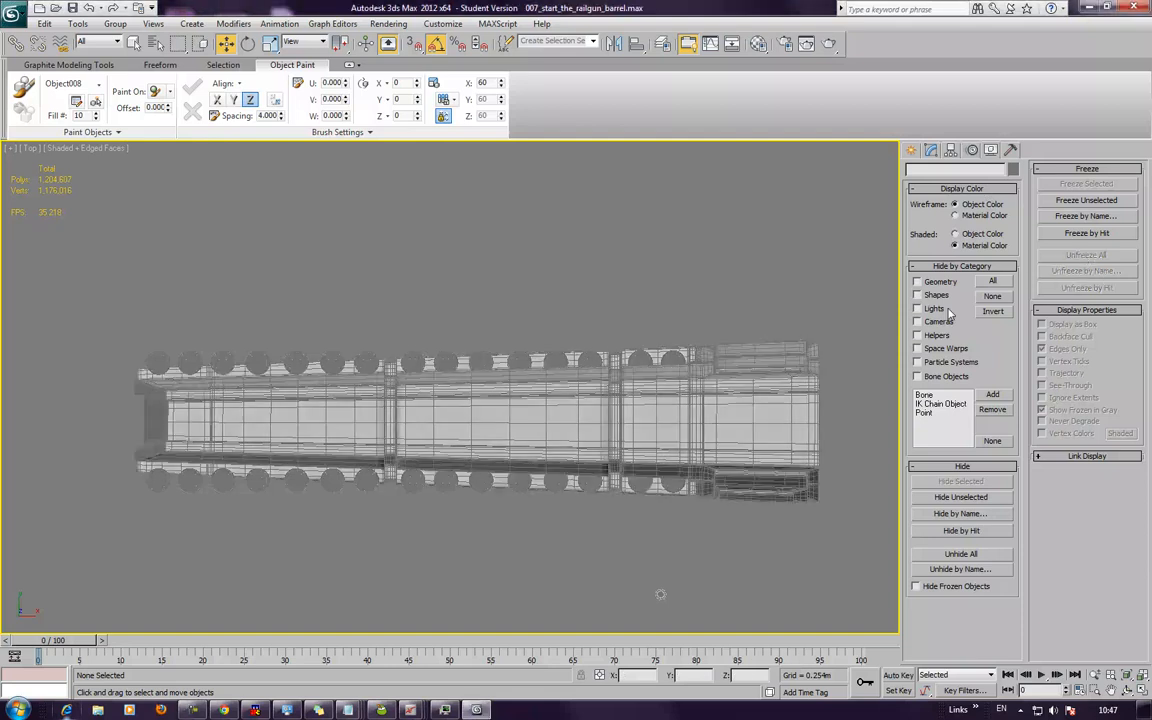
- Set the barrel mesh to See-Through display with Display as Box off, and freeze it
{"action": "left_click", "coordinate": [733, 408]}
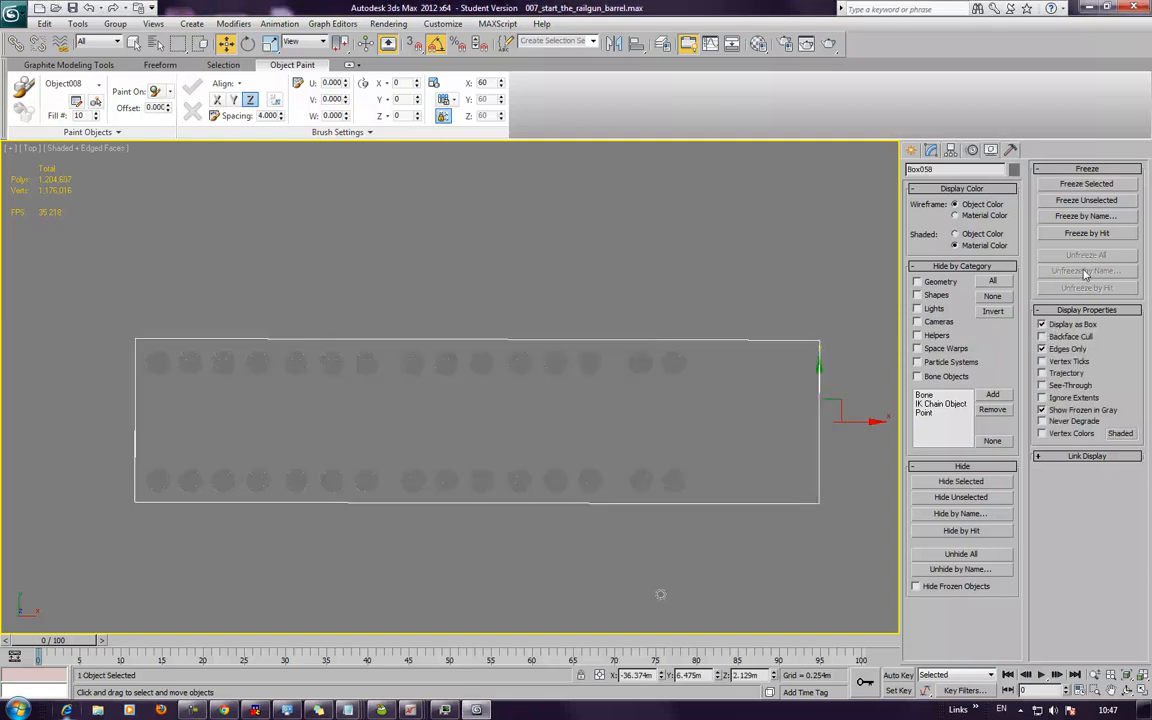
{"action": "left_click", "coordinate": [1053, 329]}
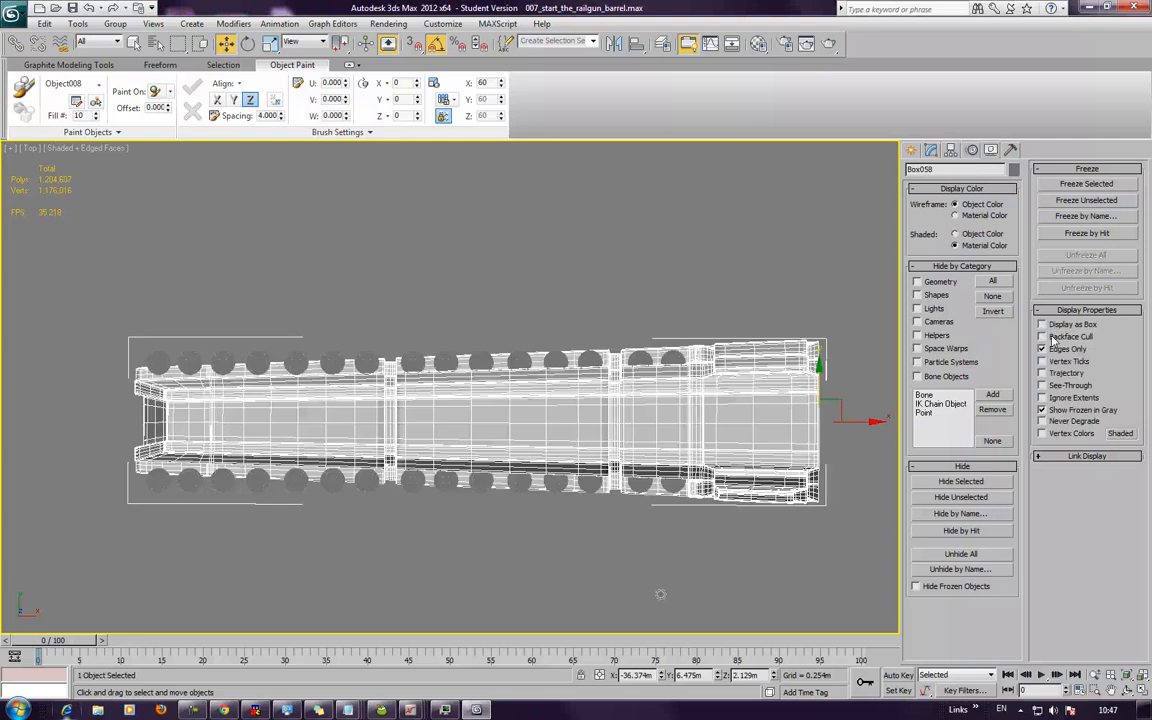
{"action": "left_click", "coordinate": [1052, 388]}
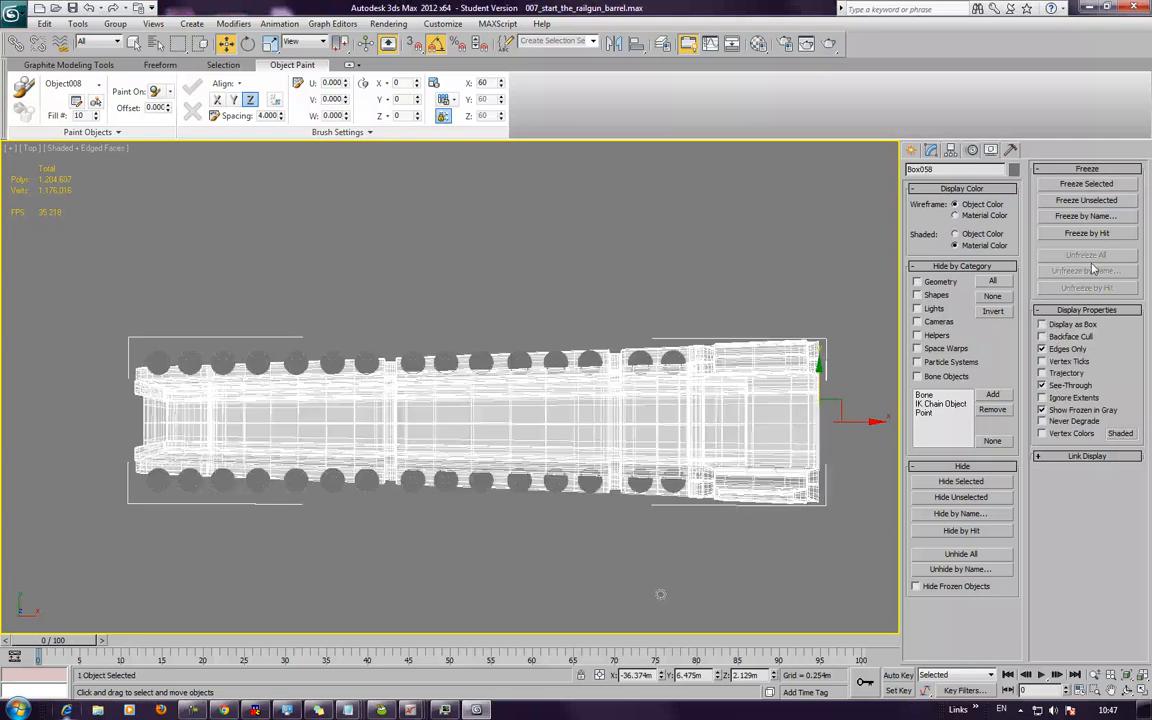
{"action": "left_click", "coordinate": [1088, 184]}
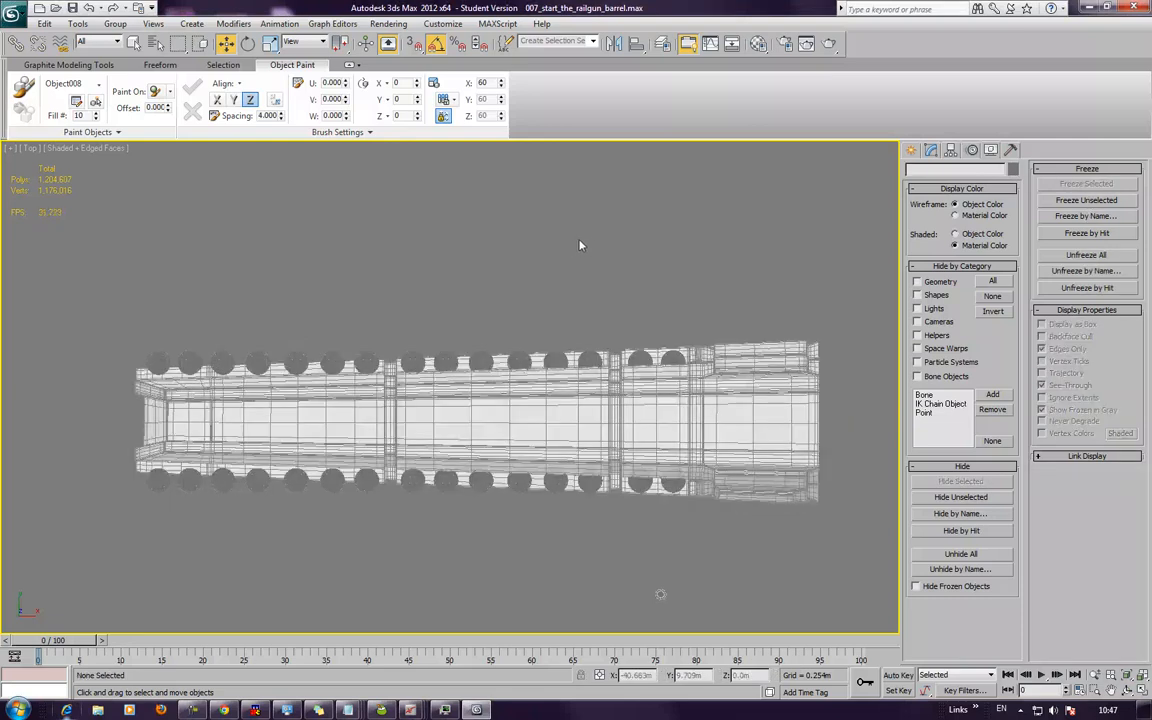
- Try moving the middle section's rearmost upper piston inward to about Y 7.49 m in the top view, and undo the move
{"action": "scroll", "coordinate": [636, 375], "scroll_direction": "up", "scroll_amount": 5}
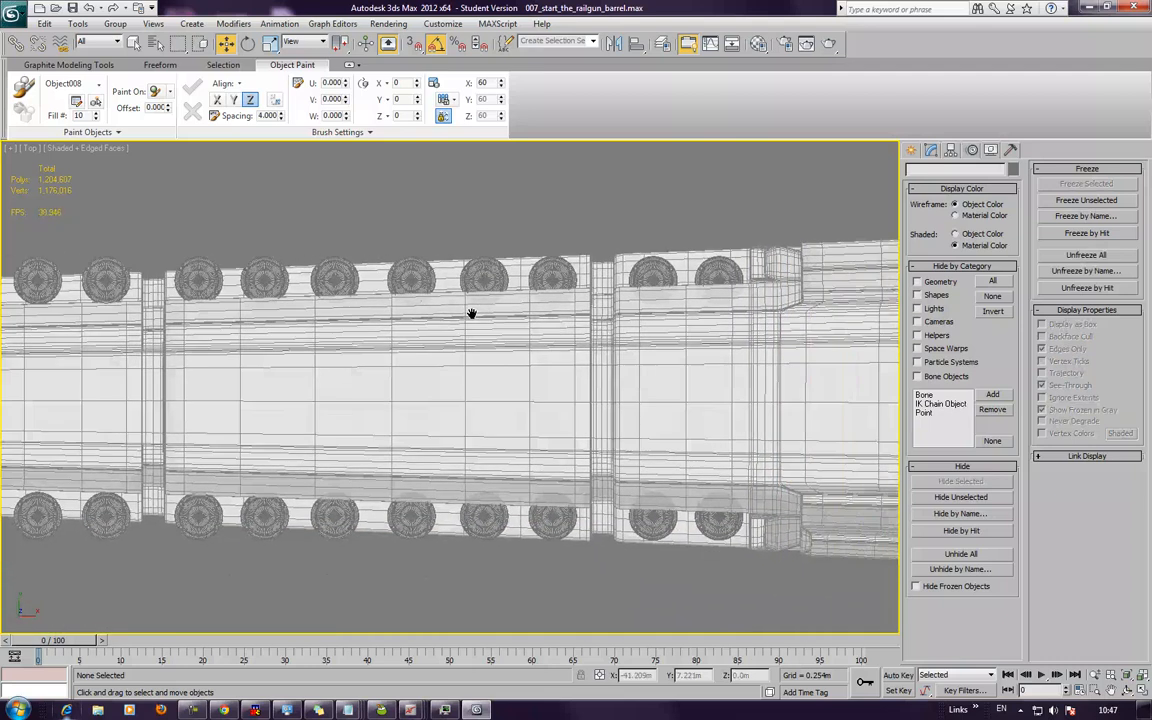
{"action": "middle_click_drag", "start_coordinate": [471, 313], "coordinate": [563, 334]}
{"action": "left_click", "coordinate": [632, 296]}
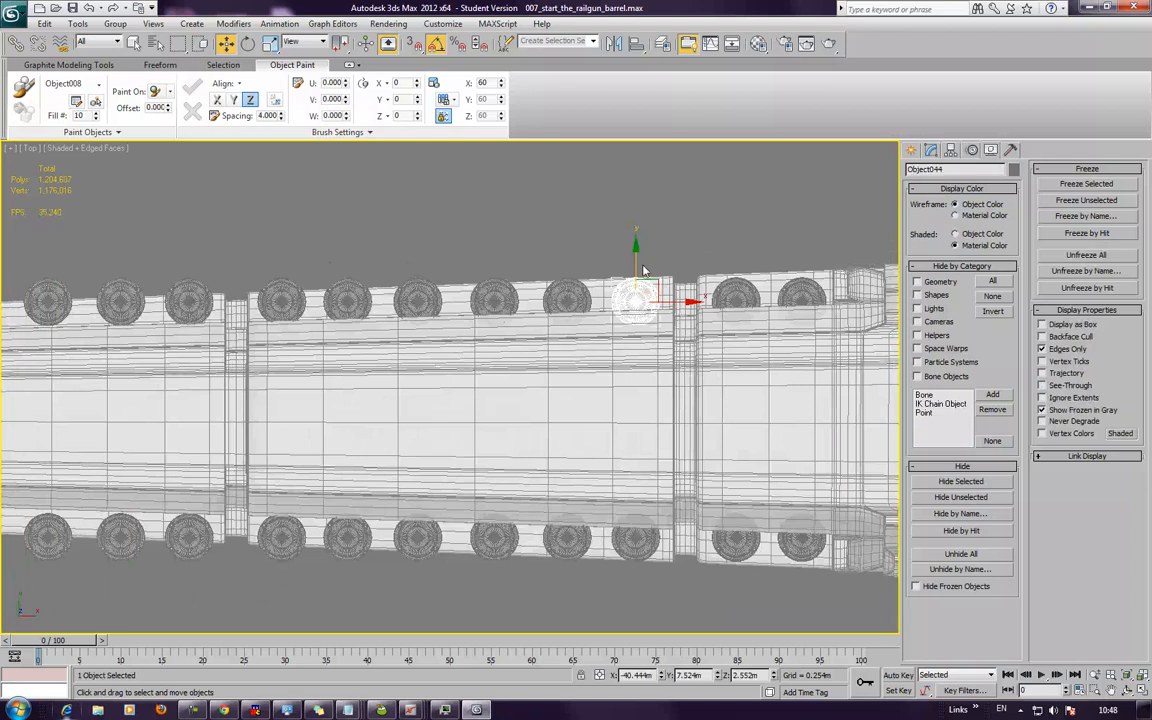
{"action": "left_click_drag", "start_coordinate": [636, 260], "coordinate": [636, 264]}
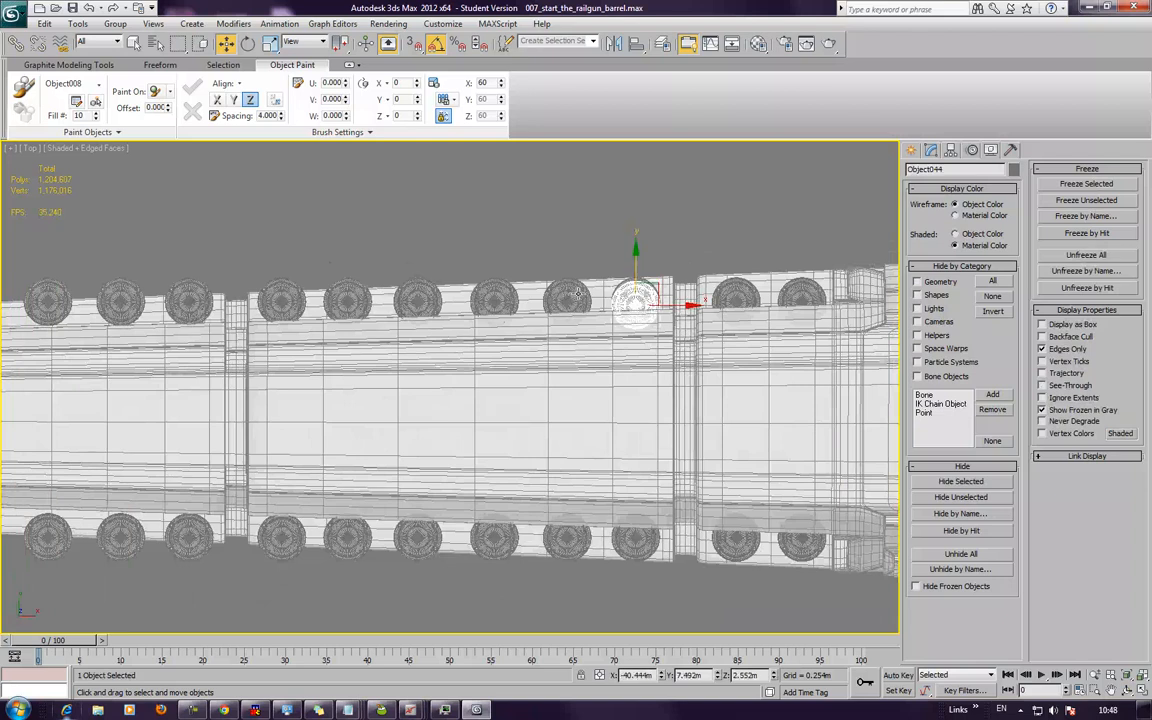
{"action": "key", "text": "ctrl+z"}
- Show the barrel in perspective with edged faces turned off, framed on the lower rail's outer piston row
{"action": "key", "text": "p"}
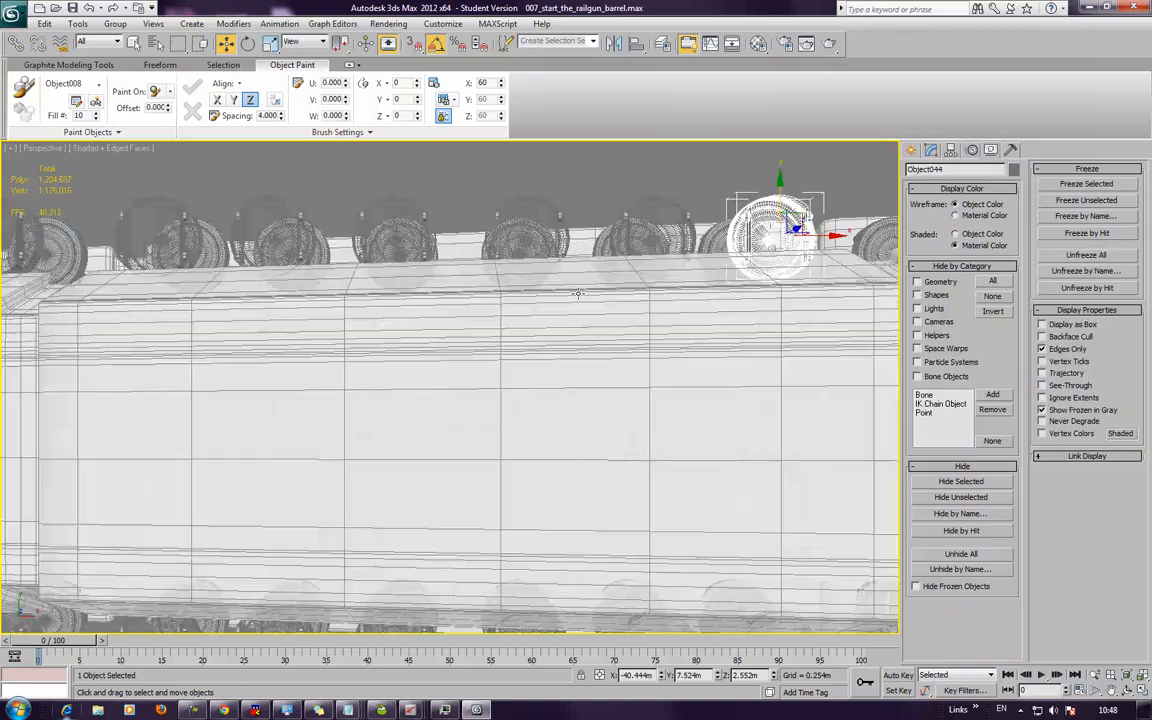
{"action": "key", "text": "z"}
{"action": "middle_click_drag", "start_coordinate": [578, 291], "coordinate": [717, 239], "text": "alt"}
{"action": "scroll", "coordinate": [720, 247], "scroll_direction": "down", "scroll_amount": 6}
{"action": "middle_click_drag", "start_coordinate": [671, 281], "coordinate": [698, 273]}
{"action": "scroll", "coordinate": [626, 250], "scroll_direction": "down", "scroll_amount": 5}
{"action": "left_click", "coordinate": [332, 411]}
{"action": "mouse_move", "coordinate": [334, 413]}
{"action": "middle_mouse_down", "text": "alt"}
{"action": "mouse_move", "coordinate": [364, 371]}
{"action": "mouse_move", "coordinate": [320, 342]}
{"action": "mouse_move", "coordinate": [340, 411]}
{"action": "middle_mouse_up", "text": "alt"}
{"action": "key", "text": "F4"}
{"action": "middle_click_drag", "start_coordinate": [370, 464], "coordinate": [224, 358], "text": "alt"}
- Move the middle section's lower-rail pistons on the near side inward along Y to follow the taper, the fifth to about Y 7.41 m
{"action": "left_click", "coordinate": [224, 358]}
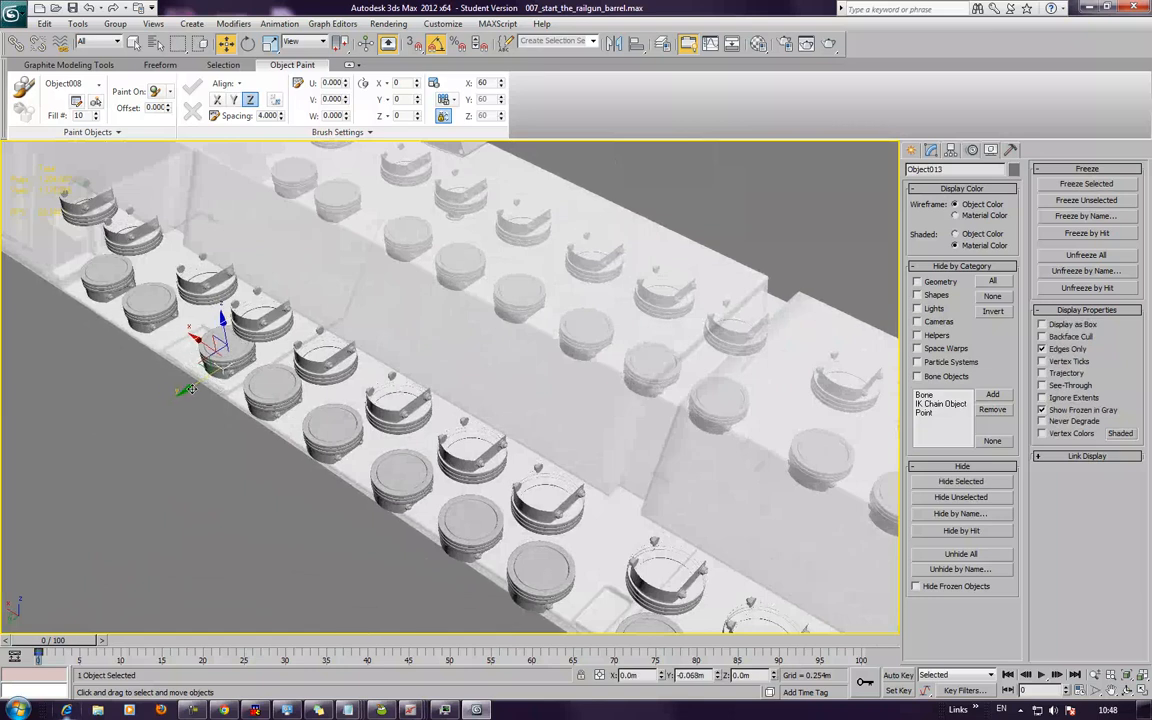
{"action": "left_click_drag", "start_coordinate": [183, 393], "coordinate": [321, 483]}
{"action": "middle_click_drag", "start_coordinate": [321, 483], "coordinate": [235, 440]}
{"action": "left_click_drag", "start_coordinate": [235, 440], "coordinate": [285, 471]}
{"action": "middle_click_drag", "start_coordinate": [299, 480], "coordinate": [188, 416]}
{"action": "left_click", "coordinate": [270, 430]}
{"action": "left_click_drag", "start_coordinate": [226, 460], "coordinate": [247, 457]}
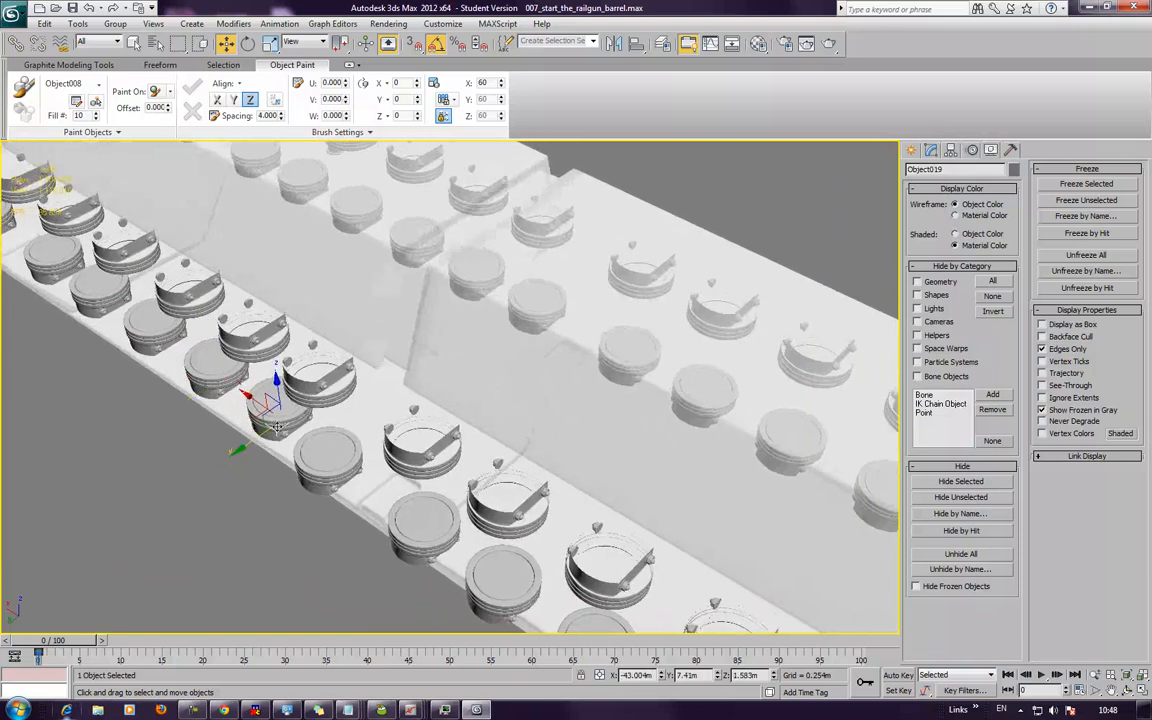
{"action": "middle_click_drag", "start_coordinate": [328, 516], "coordinate": [253, 444]}
{"action": "left_click", "coordinate": [240, 425]}
{"action": "left_click_drag", "start_coordinate": [212, 436], "coordinate": [264, 462]}
- Move the first three near-side pistons of the lower rail's front section inward along Y, the third by about 0.21 m
{"action": "middle_click_drag", "start_coordinate": [264, 462], "coordinate": [195, 432]}
{"action": "left_click", "coordinate": [257, 427]}
{"action": "left_click_drag", "start_coordinate": [238, 467], "coordinate": [272, 462]}
{"action": "middle_click_drag", "start_coordinate": [308, 487], "coordinate": [174, 466]}
{"action": "left_click", "coordinate": [210, 459]}
{"action": "left_click_drag", "start_coordinate": [172, 501], "coordinate": [200, 487]}
{"action": "middle_click_drag", "start_coordinate": [235, 543], "coordinate": [187, 454]}
{"action": "left_click", "coordinate": [227, 441]}
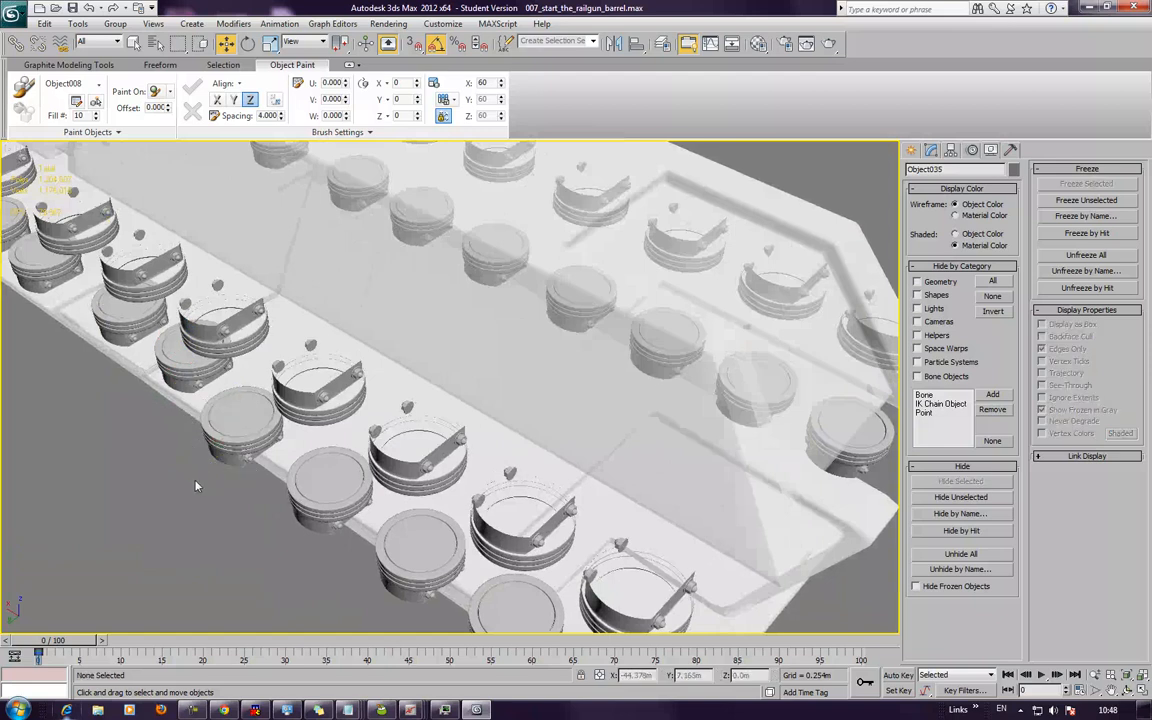
{"action": "left_click_drag", "start_coordinate": [197, 472], "coordinate": [233, 457]}
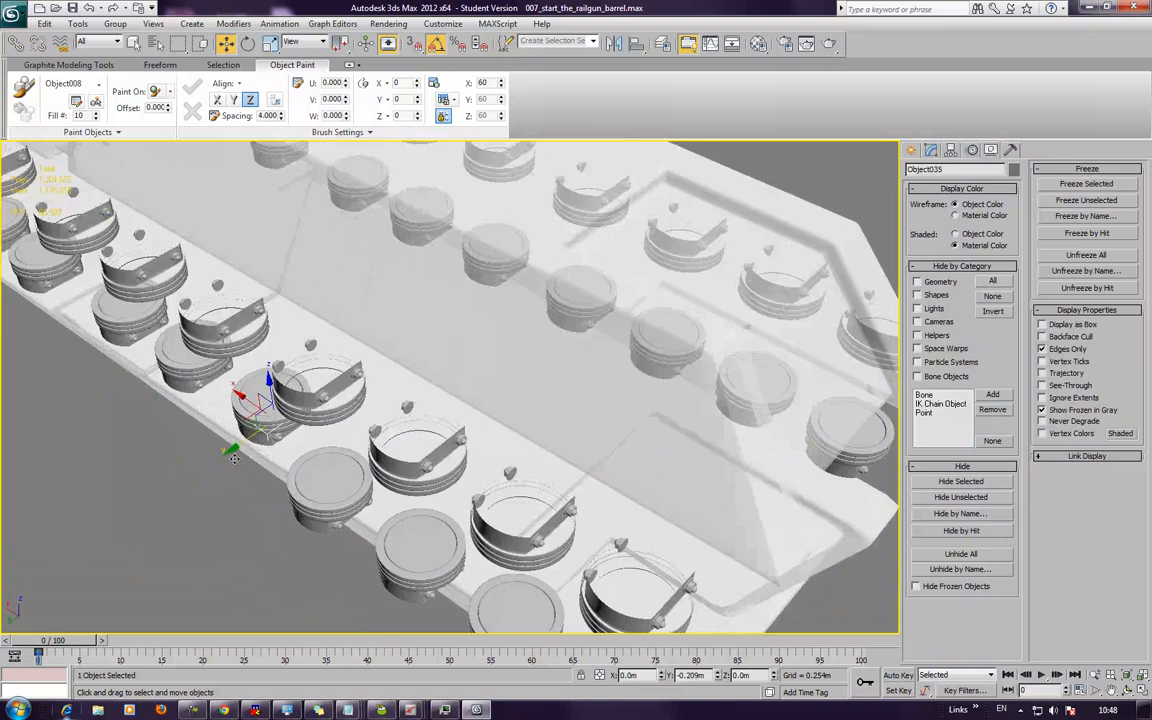
- Move the next three near-side pistons toward the lower rail's tip inward along Y, the first of them by about 0.24 m
{"action": "middle_click_drag", "start_coordinate": [233, 457], "coordinate": [180, 460]}
{"action": "left_click_drag", "start_coordinate": [189, 435], "coordinate": [193, 457]}
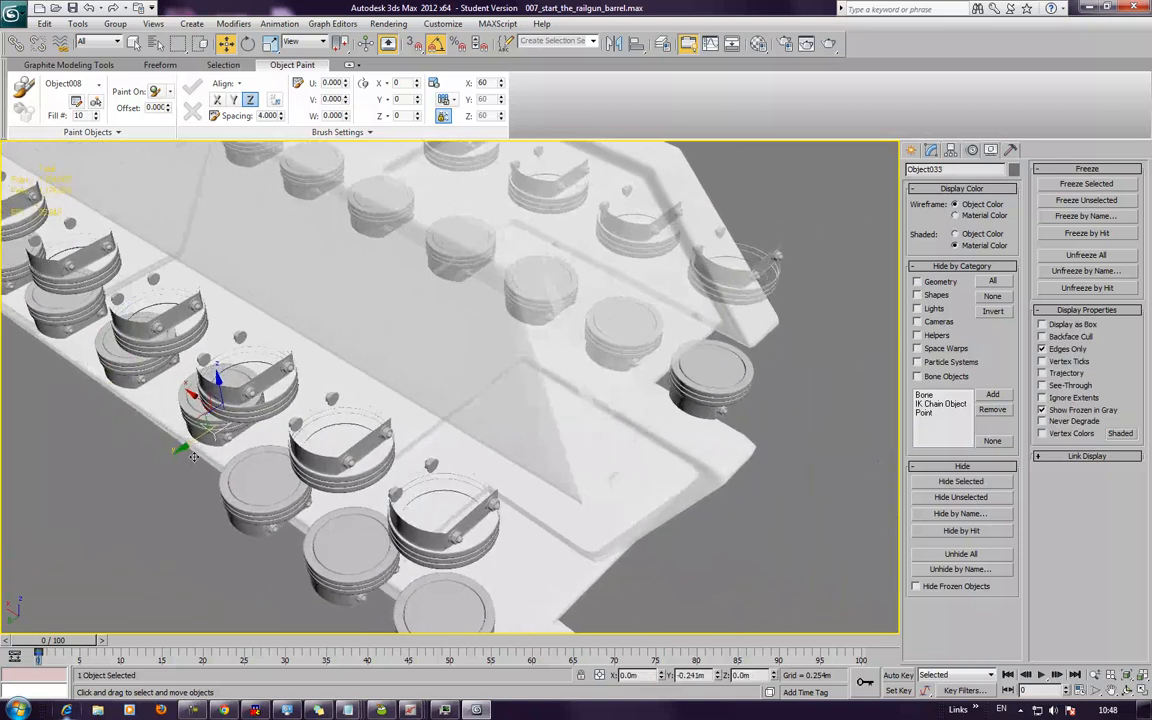
{"action": "left_click", "coordinate": [226, 525]}
{"action": "left_click_drag", "start_coordinate": [236, 534], "coordinate": [274, 505]}
{"action": "middle_click_drag", "start_coordinate": [281, 531], "coordinate": [158, 485]}
{"action": "left_click", "coordinate": [180, 513]}
{"action": "left_click_drag", "start_coordinate": [170, 538], "coordinate": [228, 502]}
- Delete the two foremost near-side pistons on the lower rail and the two foremost far-side pistons on the upper rail
{"action": "middle_click_drag", "start_coordinate": [305, 577], "coordinate": [336, 556], "text": "alt"}
{"action": "key", "text": "Delete"}
{"action": "left_click", "coordinate": [296, 543]}
{"action": "key", "text": "Delete"}
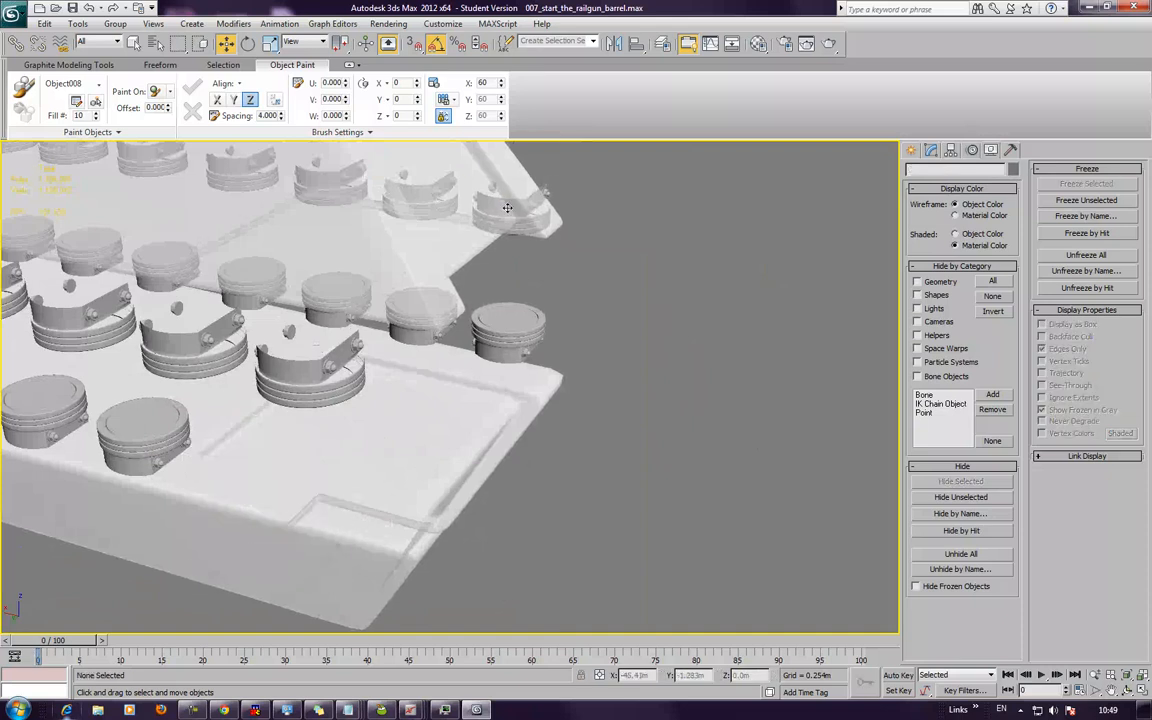
{"action": "left_click", "coordinate": [510, 205]}
{"action": "key", "text": "Delete"}
{"action": "left_click", "coordinate": [420, 190]}
{"action": "key", "text": "Delete"}
- Delete the three foremost far-side pistons at the lower rail's tip
{"action": "left_click", "coordinate": [322, 310]}
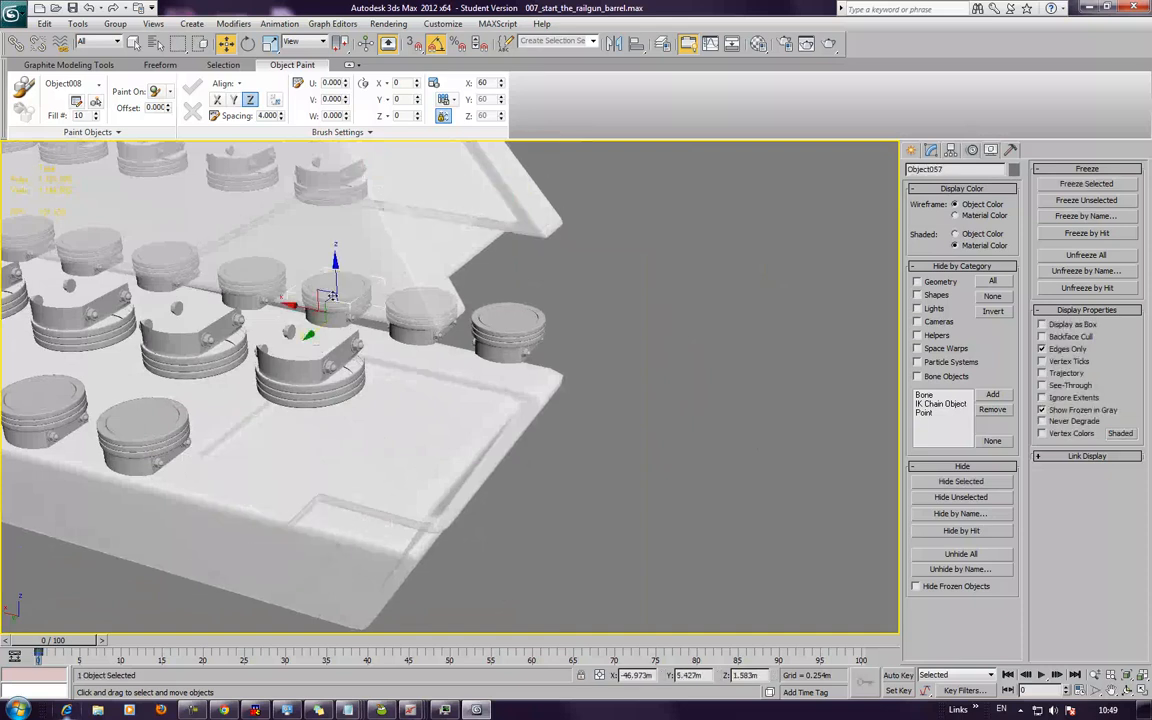
{"action": "key", "text": "Delete"}
{"action": "left_click", "coordinate": [415, 310]}
{"action": "key", "text": "Delete"}
{"action": "left_click", "coordinate": [496, 345]}
{"action": "key", "text": "Delete"}
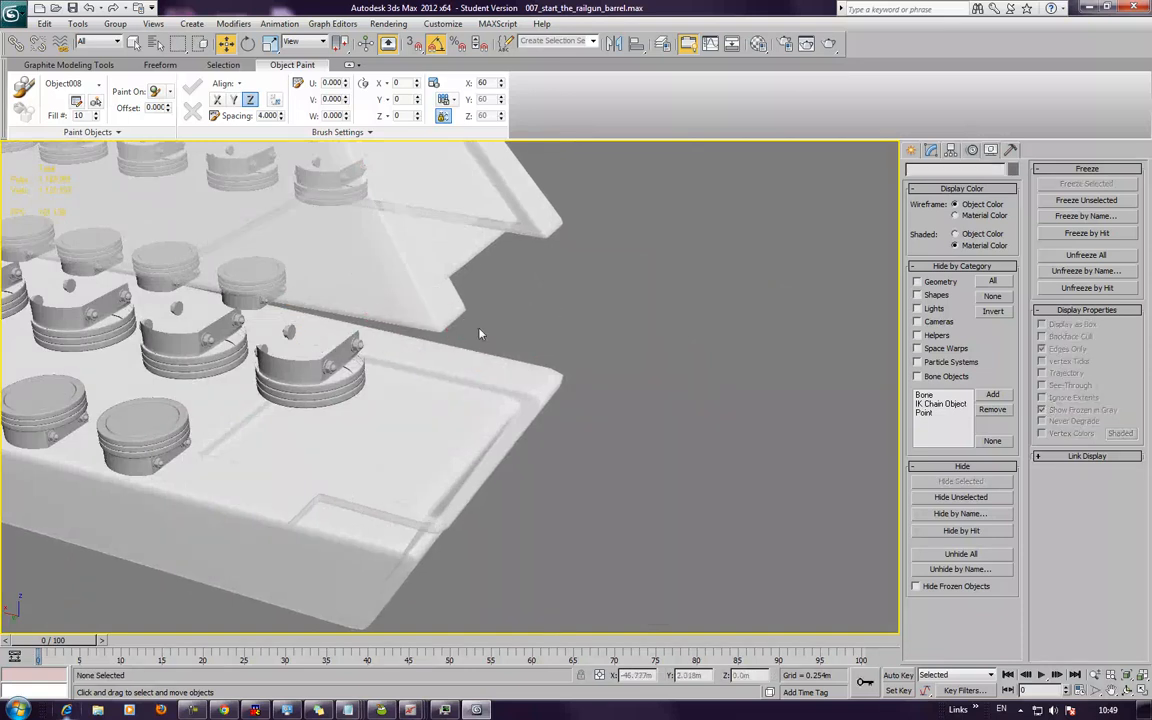
- From below, move the two outer-side pistons on the upper rail's rear section inward along Y onto the rail
{"action": "middle_click_drag", "start_coordinate": [386, 348], "coordinate": [537, 445], "text": "alt"}
{"action": "scroll", "coordinate": [392, 442], "scroll_direction": "up", "scroll_amount": 3}
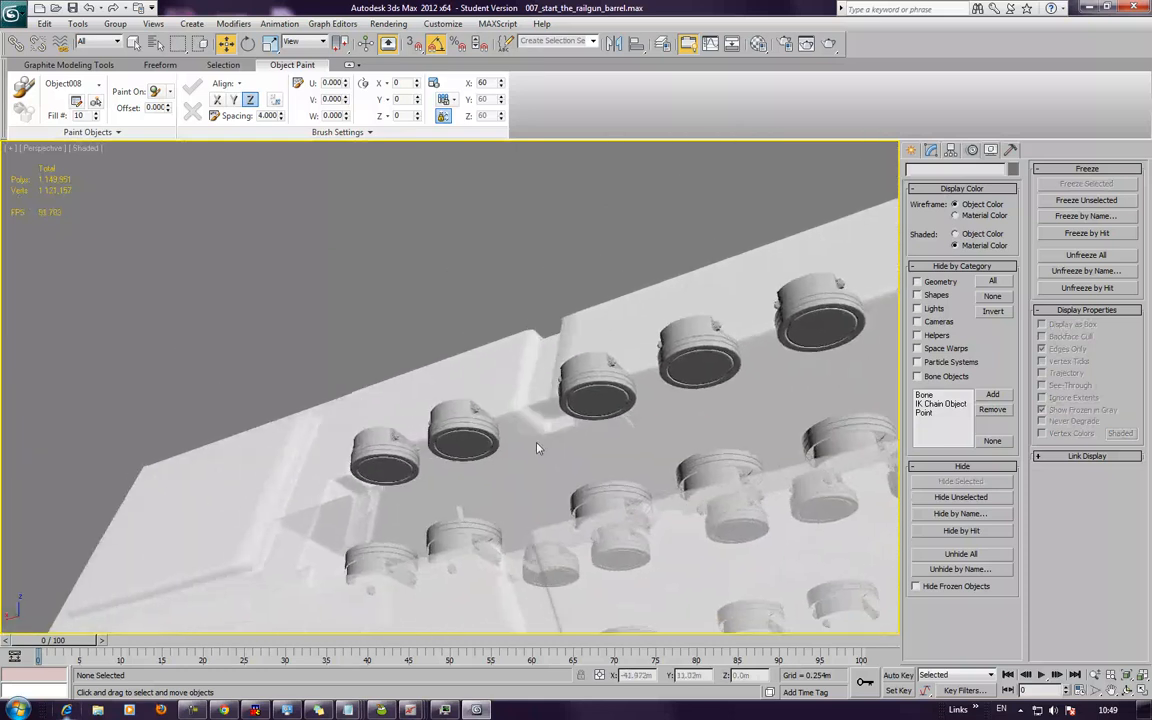
{"action": "scroll", "coordinate": [535, 441], "scroll_direction": "up", "scroll_amount": 2}
{"action": "left_click", "coordinate": [337, 452]}
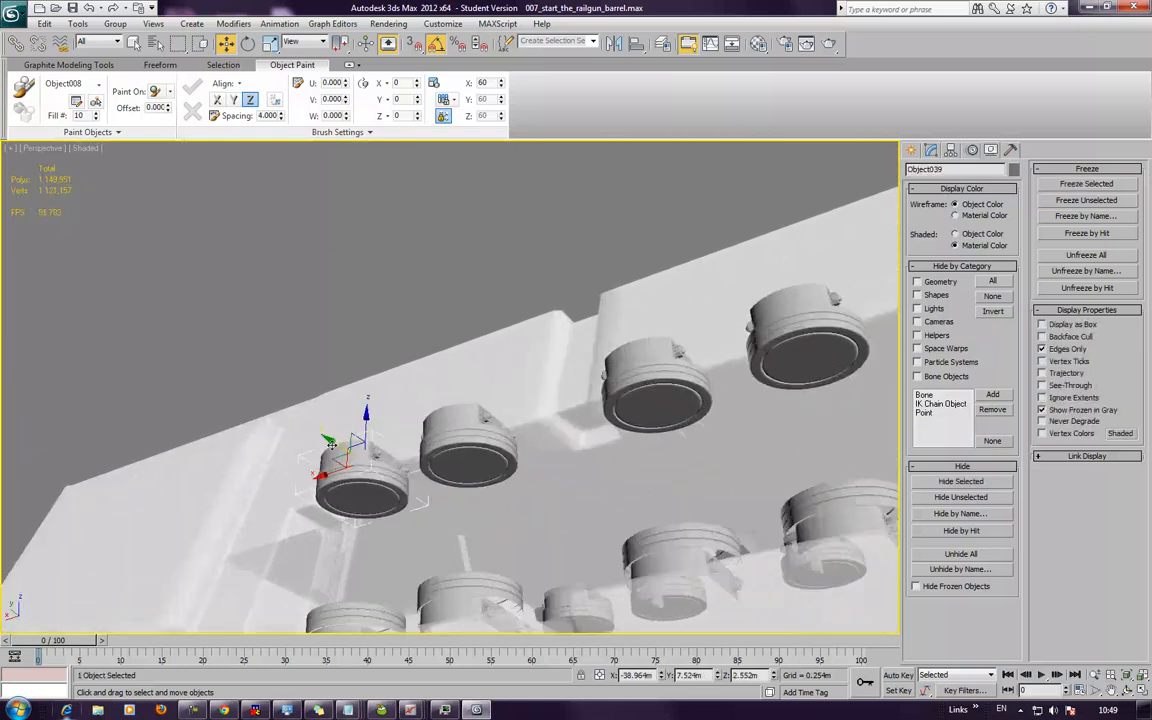
{"action": "left_click_drag", "start_coordinate": [335, 450], "coordinate": [378, 475]}
{"action": "left_click", "coordinate": [446, 410]}
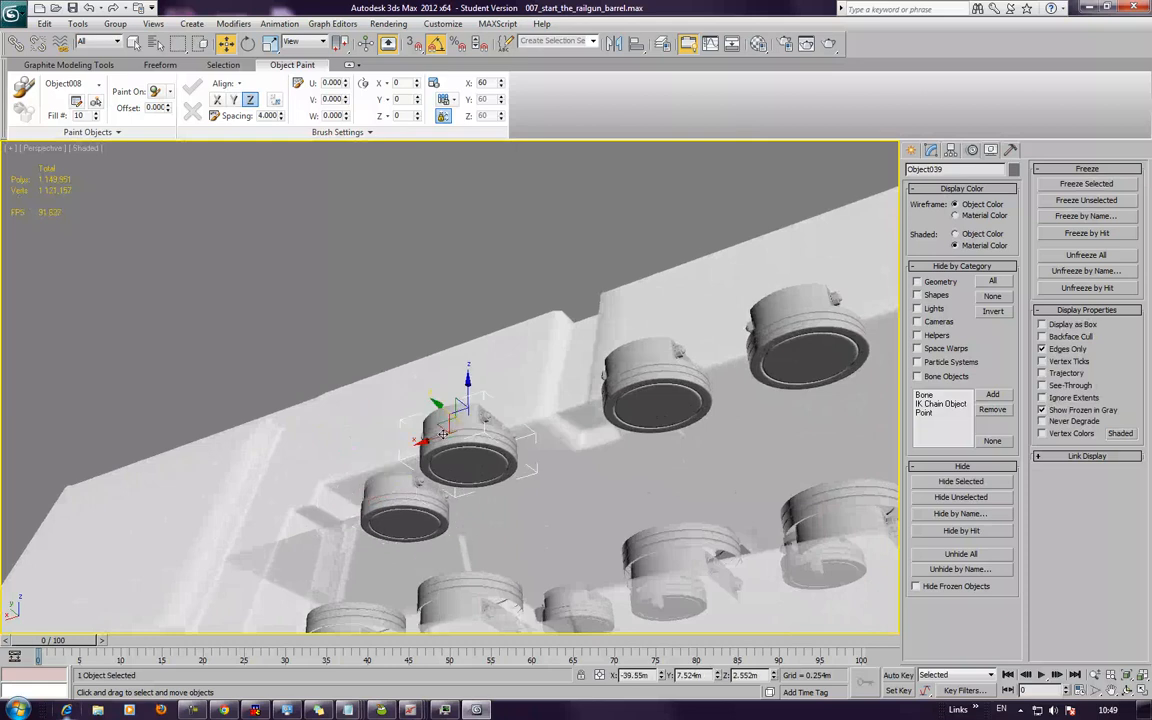
{"action": "left_click_drag", "start_coordinate": [446, 408], "coordinate": [469, 444]}
- Move the first two outer-side pistons on the upper rail's middle section inward along Y, the second by about 0.39 m
{"action": "middle_click_drag", "start_coordinate": [440, 450], "coordinate": [106, 514]}
{"action": "left_click", "coordinate": [312, 420]}
{"action": "left_click_drag", "start_coordinate": [262, 391], "coordinate": [317, 469]}
{"action": "left_click", "coordinate": [369, 380]}
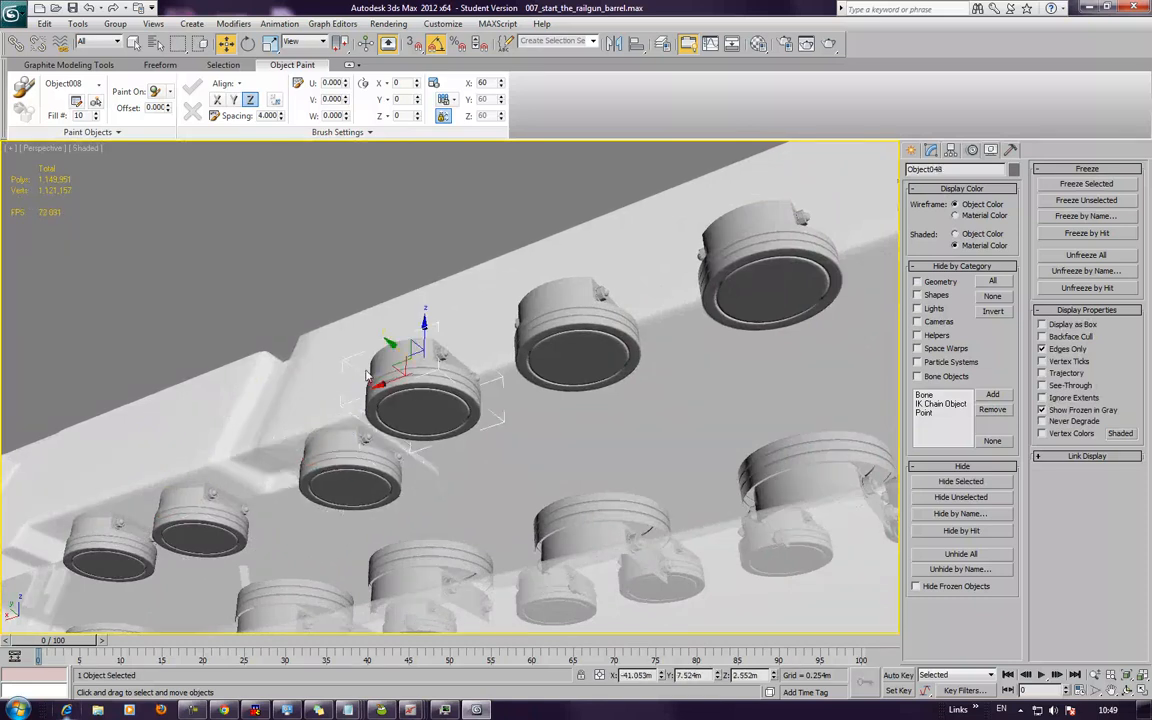
{"action": "left_click_drag", "start_coordinate": [394, 345], "coordinate": [447, 387]}
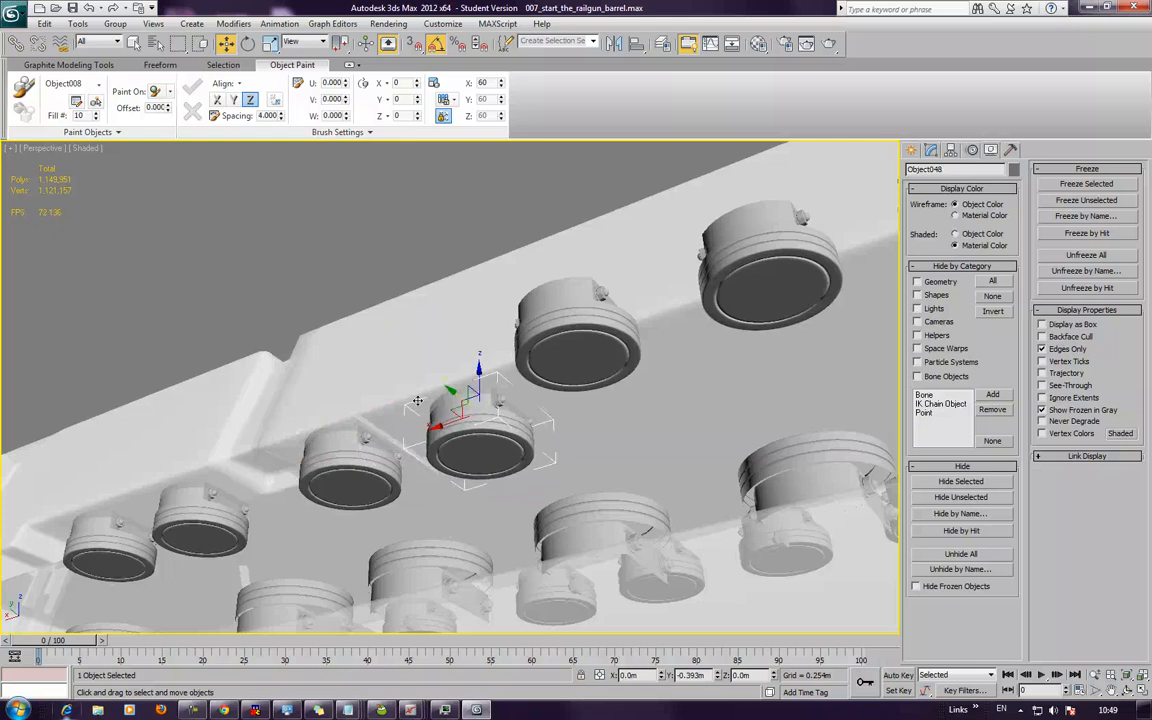
- Move the third and fourth outer-side pistons on the upper rail's middle section inward along Y onto the rail
{"action": "middle_click_drag", "start_coordinate": [305, 452], "coordinate": [267, 482], "text": "alt"}
{"action": "left_click", "coordinate": [309, 376]}
{"action": "left_click_drag", "start_coordinate": [309, 376], "coordinate": [389, 422]}
{"action": "middle_click_drag", "start_coordinate": [389, 422], "coordinate": [453, 393], "text": "alt"}
{"action": "left_click_drag", "start_coordinate": [430, 370], "coordinate": [492, 455]}
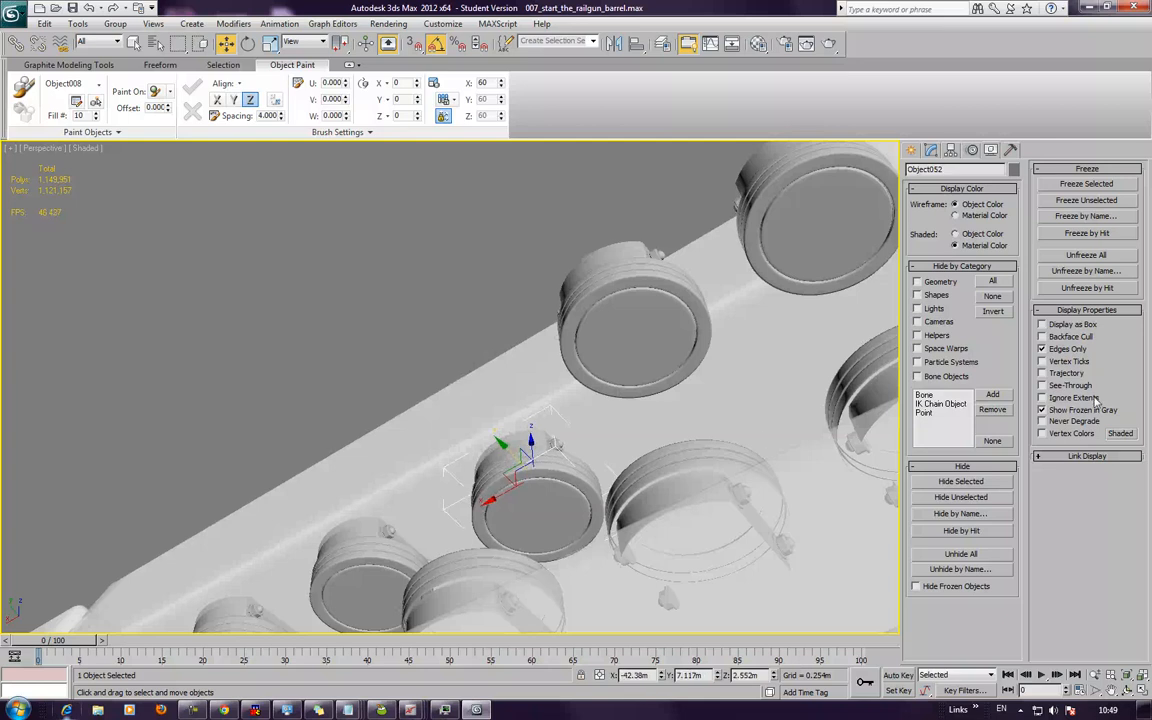
- Unfreeze all objects and turn off See-Through for the barrel body
{"action": "left_click", "coordinate": [1094, 256]}
{"action": "left_click", "coordinate": [472, 362]}
{"action": "left_click", "coordinate": [1041, 385]}
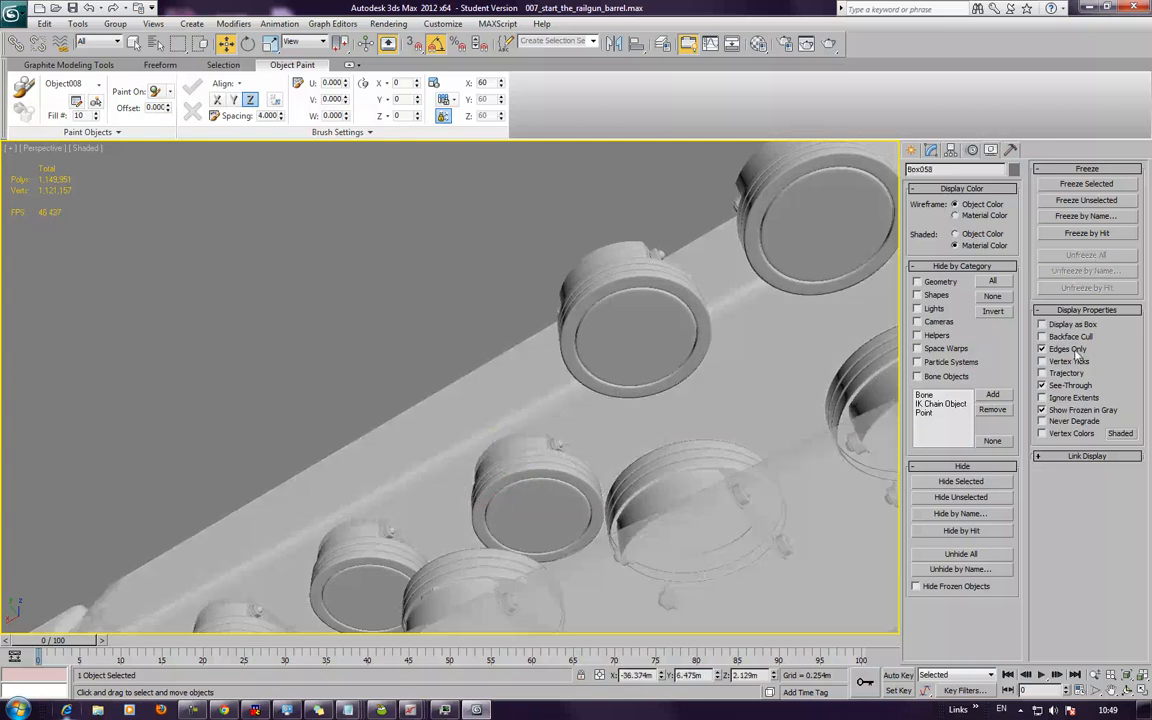
{"action": "left_click", "coordinate": [1064, 387]}
- Move the last two outer-side pistons on the upper rail's middle section inward along Y
{"action": "left_click", "coordinate": [648, 338]}
{"action": "middle_click_drag", "start_coordinate": [644, 341], "coordinate": [556, 379]}
{"action": "left_click_drag", "start_coordinate": [497, 305], "coordinate": [571, 385]}
{"action": "middle_click_drag", "start_coordinate": [630, 341], "coordinate": [482, 429]}
{"action": "left_click", "coordinate": [523, 321]}
{"action": "left_click_drag", "start_coordinate": [523, 316], "coordinate": [577, 420]}
- Move the first two outer-side pistons on the upper rail's front section inward along Y, the second by about 0.45 m
{"action": "middle_click_drag", "start_coordinate": [677, 379], "coordinate": [409, 494]}
{"action": "left_click", "coordinate": [514, 322]}
{"action": "left_click_drag", "start_coordinate": [521, 273], "coordinate": [610, 385]}
{"action": "middle_click_drag", "start_coordinate": [567, 403], "coordinate": [416, 454]}
{"action": "left_click", "coordinate": [448, 378]}
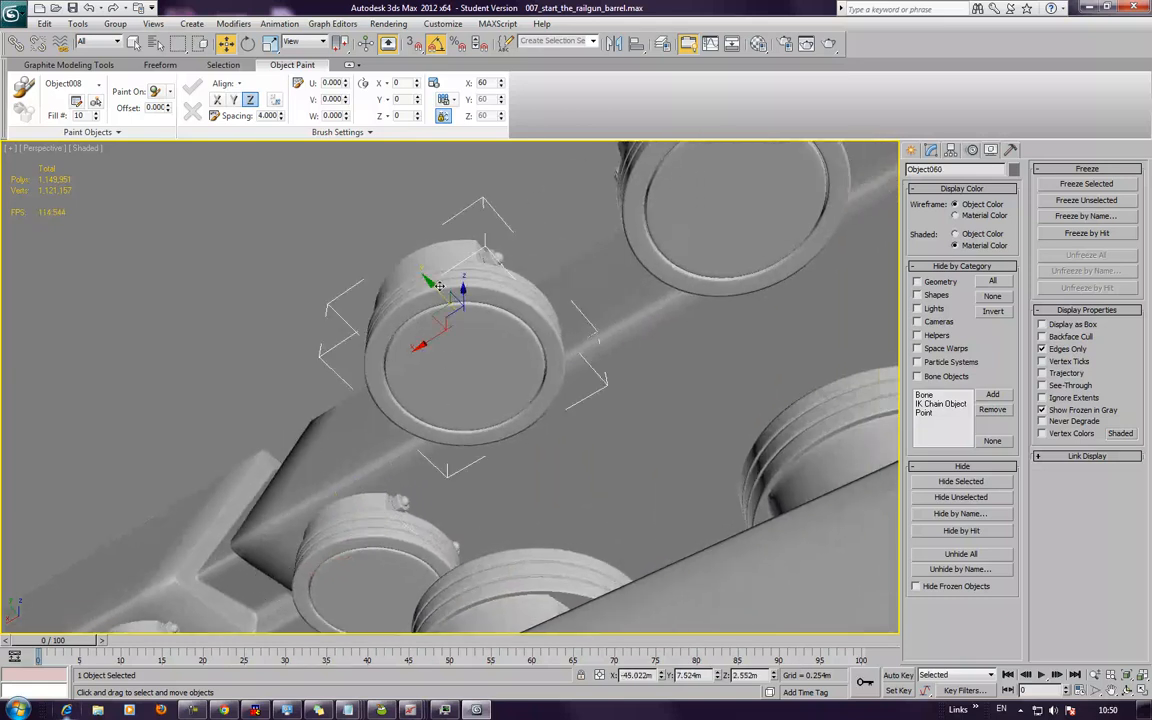
{"action": "left_click_drag", "start_coordinate": [437, 289], "coordinate": [542, 406]}
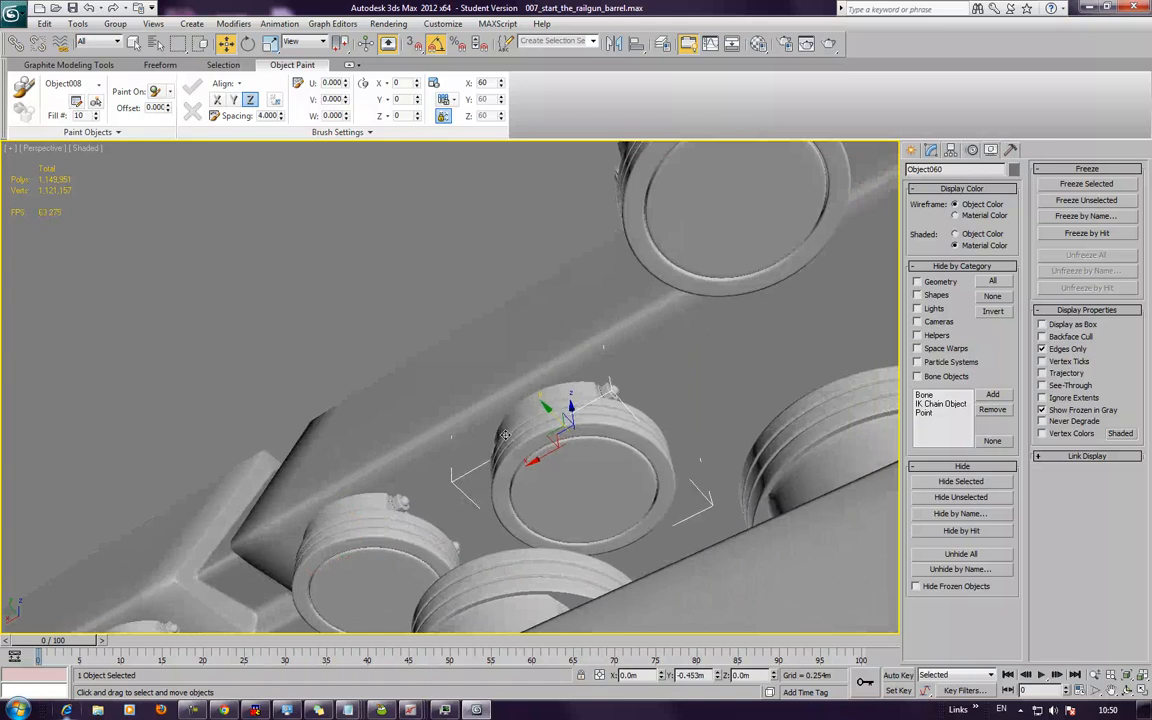
- Move the third and fourth outer-side pistons on the upper rail's front section inward, the fourth to about Y 7.02 m
{"action": "left_click", "coordinate": [317, 566]}
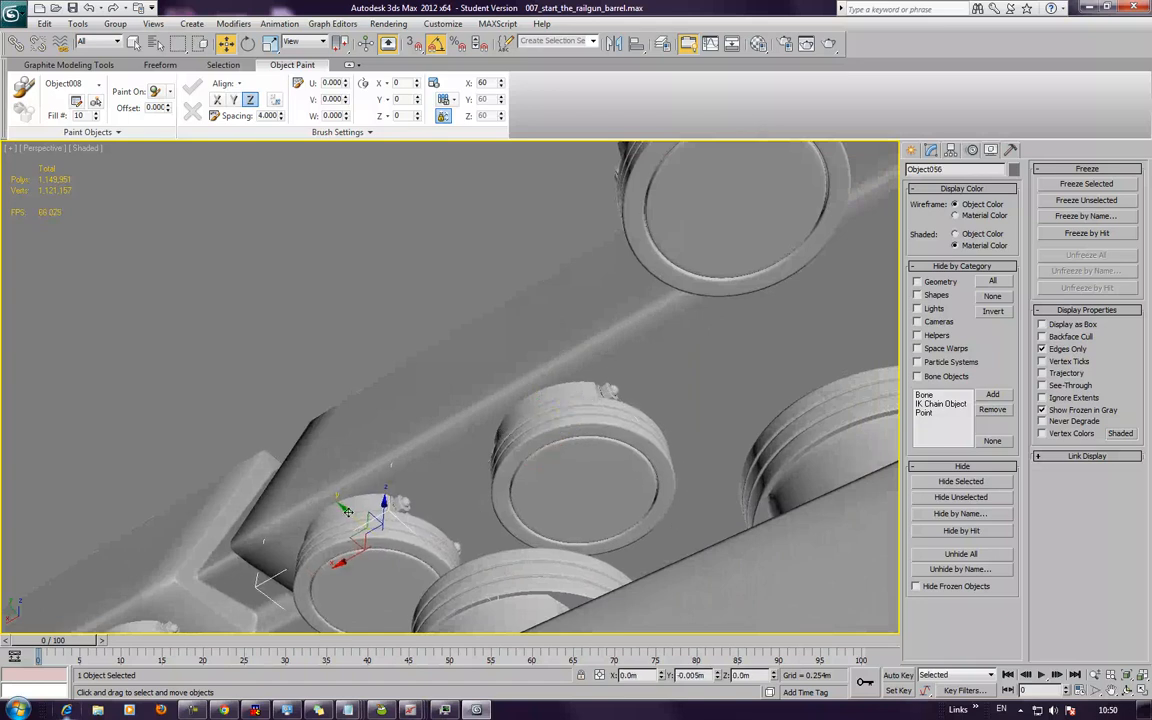
{"action": "middle_click_drag", "start_coordinate": [347, 510], "coordinate": [365, 335]}
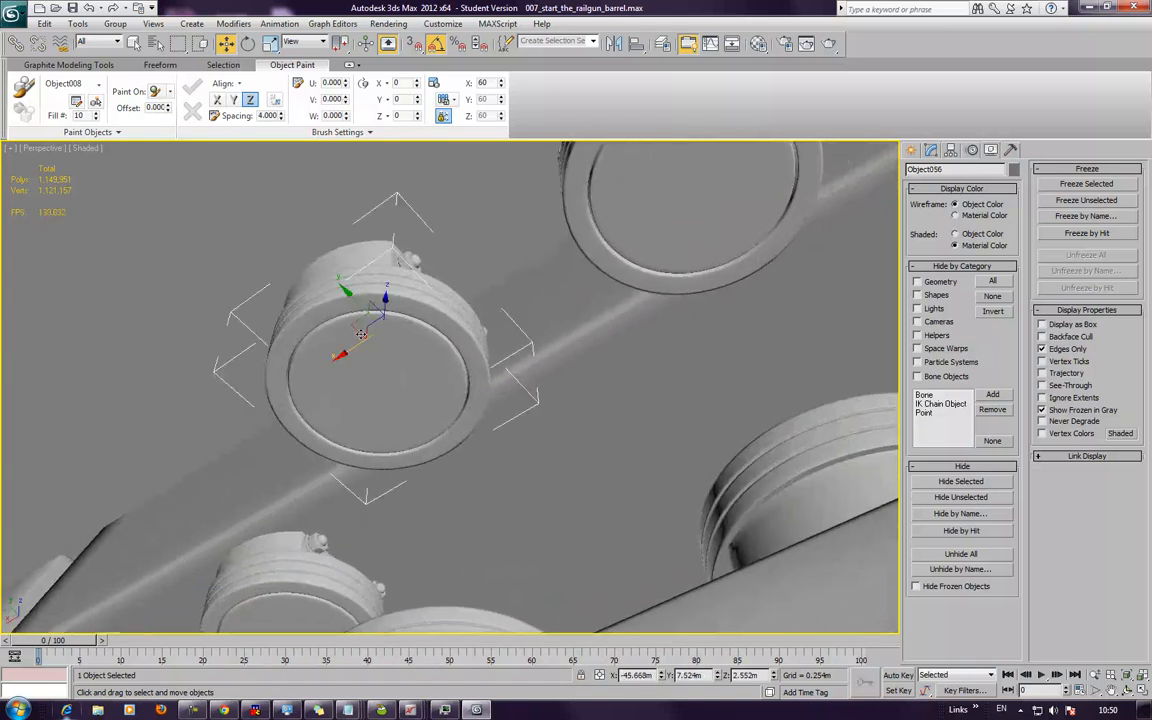
{"action": "left_click_drag", "start_coordinate": [365, 335], "coordinate": [453, 476]}
{"action": "middle_click_drag", "start_coordinate": [520, 450], "coordinate": [378, 535]}
{"action": "left_click", "coordinate": [349, 351]}
{"action": "left_click_drag", "start_coordinate": [345, 308], "coordinate": [468, 490]}
- Move the fifth and sixth outer-side pistons on the upper rail's front section inward along Y
{"action": "middle_click_drag", "start_coordinate": [568, 430], "coordinate": [455, 519]}
{"action": "scroll", "coordinate": [460, 503], "scroll_direction": "down", "scroll_amount": 4}
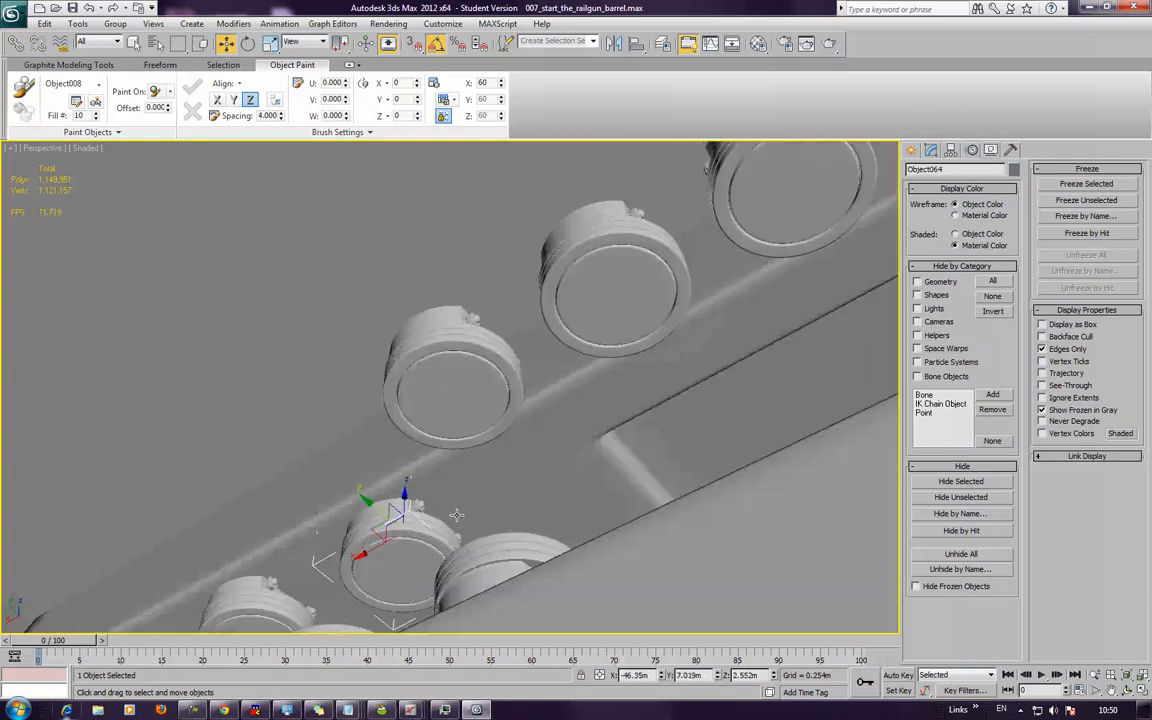
{"action": "left_click", "coordinate": [471, 391]}
{"action": "left_click_drag", "start_coordinate": [428, 337], "coordinate": [518, 427]}
{"action": "left_click", "coordinate": [613, 320]}
{"action": "middle_click_drag", "start_coordinate": [715, 322], "coordinate": [332, 450]}
{"action": "left_click_drag", "start_coordinate": [160, 384], "coordinate": [282, 496]}
- Move the foremost outer-side piston at the upper rail's tip inward by about 0.55 m along Y and delete it
{"action": "left_click", "coordinate": [312, 305]}
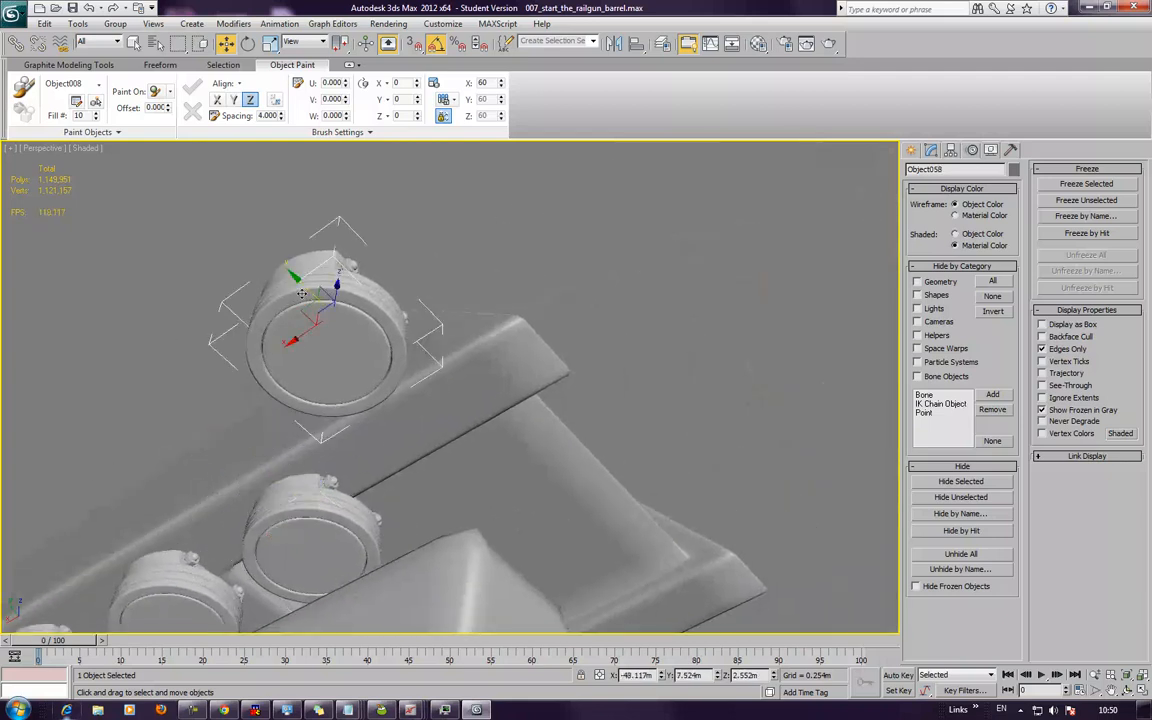
{"action": "left_click_drag", "start_coordinate": [301, 285], "coordinate": [401, 415]}
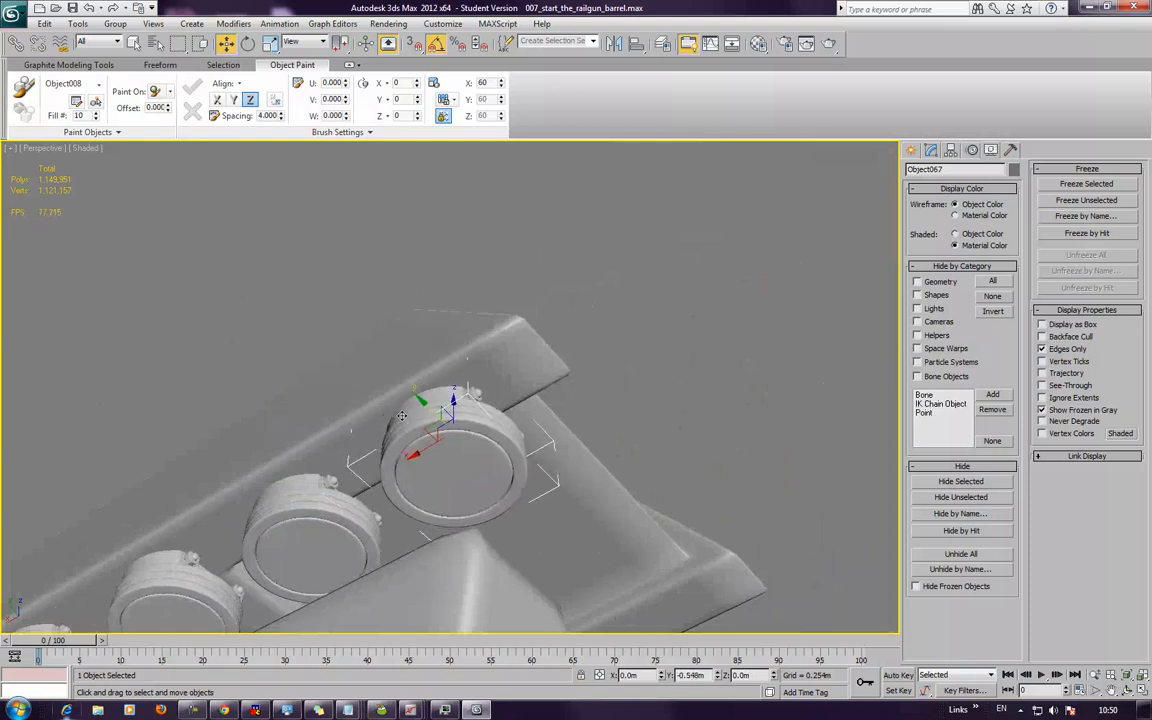
{"action": "left_click", "coordinate": [748, 332]}
{"action": "left_click", "coordinate": [427, 479]}
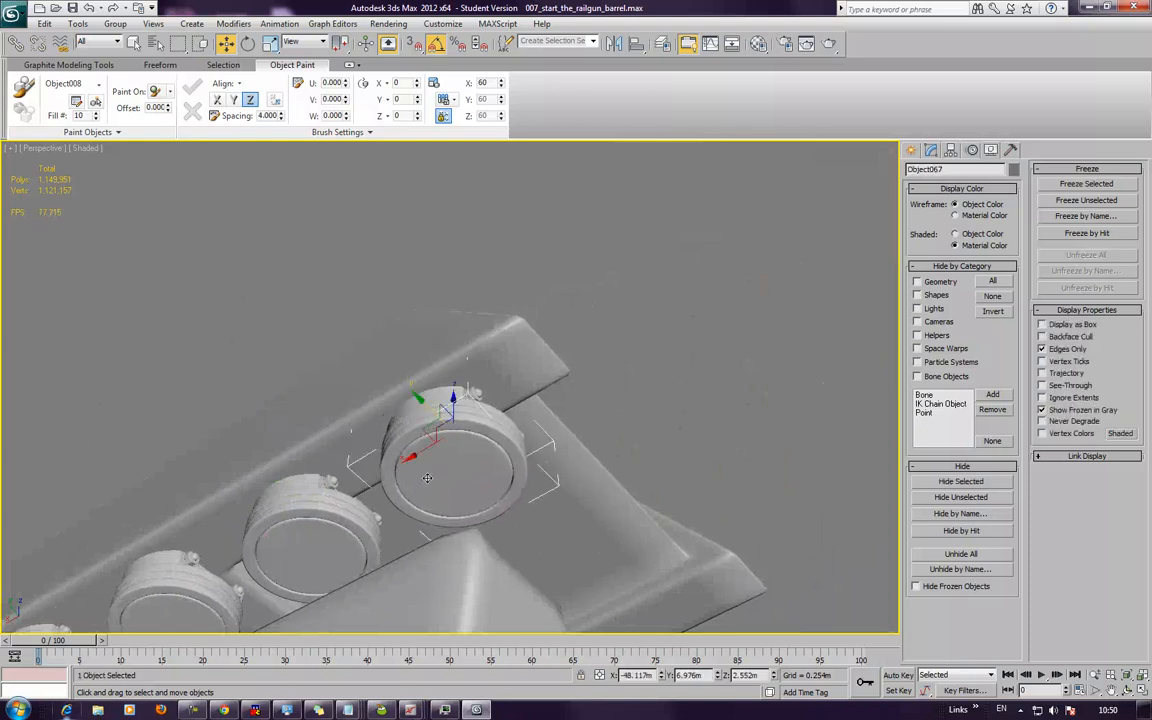
{"action": "key", "text": "Delete"}
- On the upper rail's opposite side, move the two rear-section pistons inward along Y, one of them by about 0.31 m
{"action": "middle_click_drag", "start_coordinate": [427, 479], "coordinate": [751, 375]}
{"action": "scroll", "coordinate": [464, 324], "scroll_direction": "up", "scroll_amount": 3}
{"action": "scroll", "coordinate": [355, 336], "scroll_direction": "down", "scroll_amount": 5}
{"action": "middle_click_drag", "start_coordinate": [355, 337], "coordinate": [448, 326], "text": "alt"}
{"action": "scroll", "coordinate": [381, 343], "scroll_direction": "up", "scroll_amount": 3}
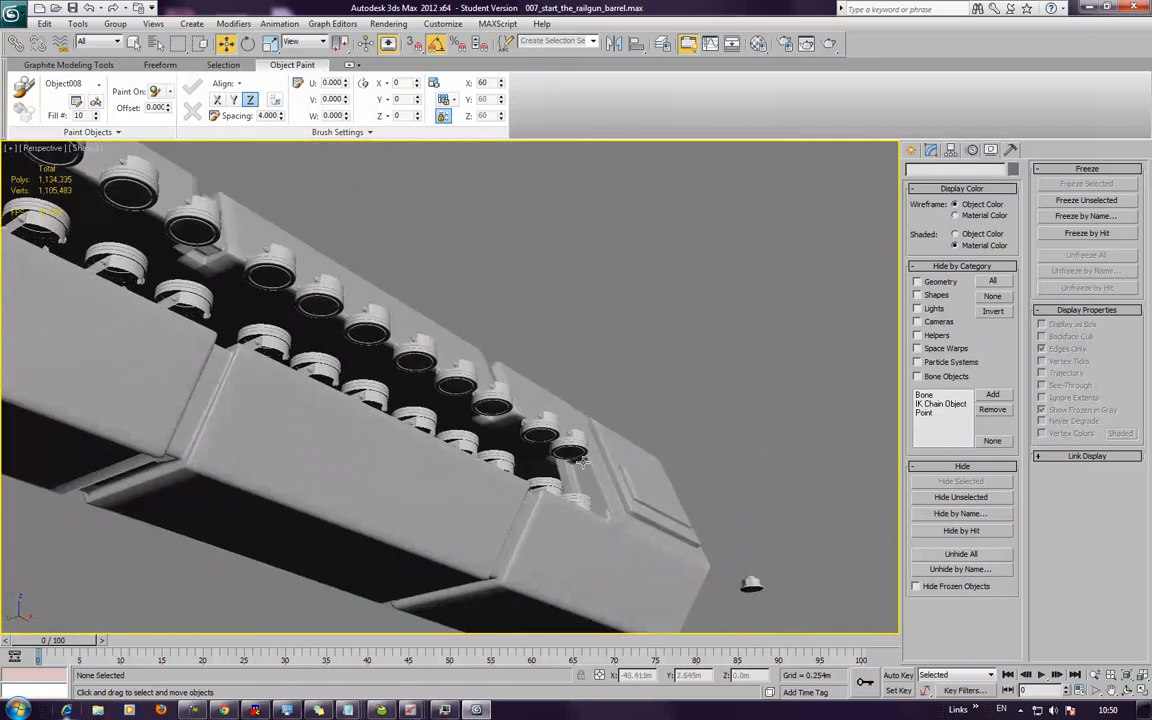
{"action": "scroll", "coordinate": [583, 465], "scroll_direction": "up", "scroll_amount": 3}
{"action": "left_click", "coordinate": [686, 490]}
{"action": "scroll", "coordinate": [773, 490], "scroll_direction": "up", "scroll_amount": 1}
{"action": "middle_click_drag", "start_coordinate": [686, 500], "coordinate": [664, 497], "text": "alt"}
{"action": "mouse_move", "coordinate": [664, 493]}
{"action": "left_mouse_down"}
{"action": "mouse_move", "coordinate": [590, 475]}
{"action": "mouse_move", "coordinate": [552, 497]}
{"action": "left_mouse_up"}
{"action": "left_click", "coordinate": [627, 489]}
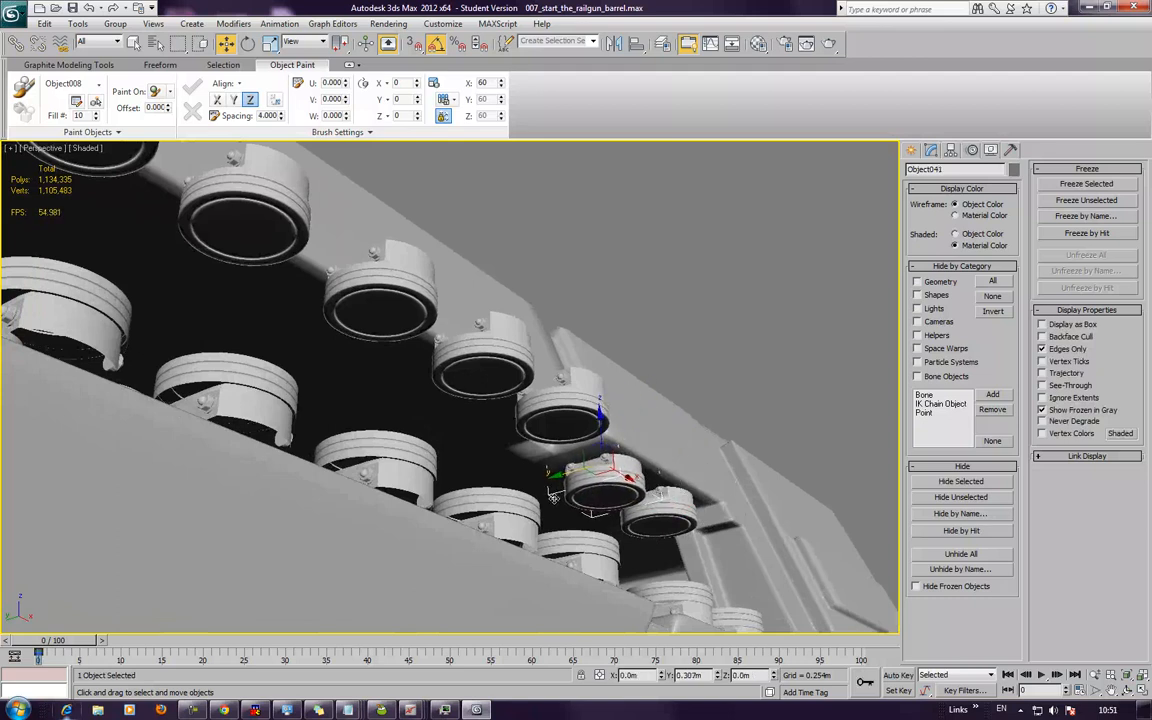
- Move the first two opposite-side pistons on the upper rail's middle section inward along Y, the first to about Y 5.76 m
{"action": "left_click", "coordinate": [551, 430]}
{"action": "middle_click_drag", "start_coordinate": [553, 430], "coordinate": [650, 422]}
{"action": "left_click_drag", "start_coordinate": [575, 405], "coordinate": [517, 455], "text": "shift"}
{"action": "middle_click_drag", "start_coordinate": [550, 420], "coordinate": [686, 466]}
{"action": "scroll", "coordinate": [692, 445], "scroll_direction": "down", "scroll_amount": 1}
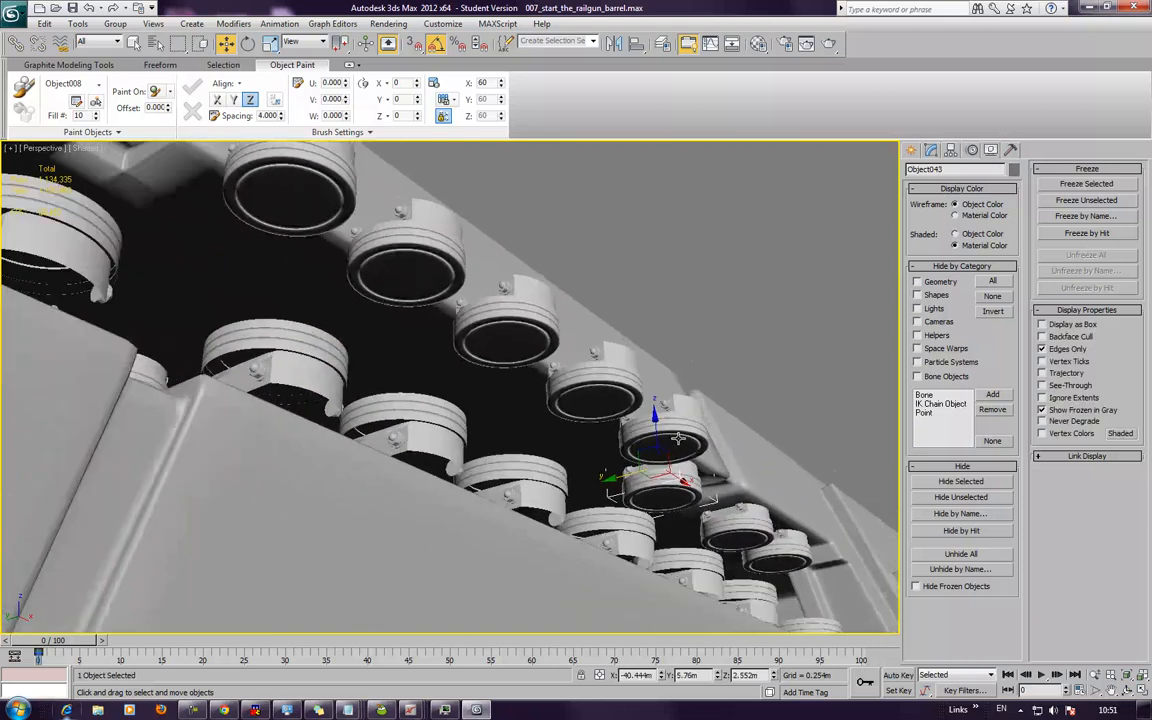
{"action": "mouse_move", "coordinate": [612, 478]}
{"action": "left_mouse_down", "text": "shift"}
{"action": "mouse_move", "coordinate": [595, 430]}
{"action": "mouse_move", "coordinate": [605, 440]}
{"action": "mouse_move", "coordinate": [553, 499]}
{"action": "left_mouse_up", "text": "shift"}
- Move the third and fourth opposite-side pistons on the upper rail's middle section inward along Y
{"action": "left_click", "coordinate": [651, 346]}
{"action": "left_click", "coordinate": [588, 381]}
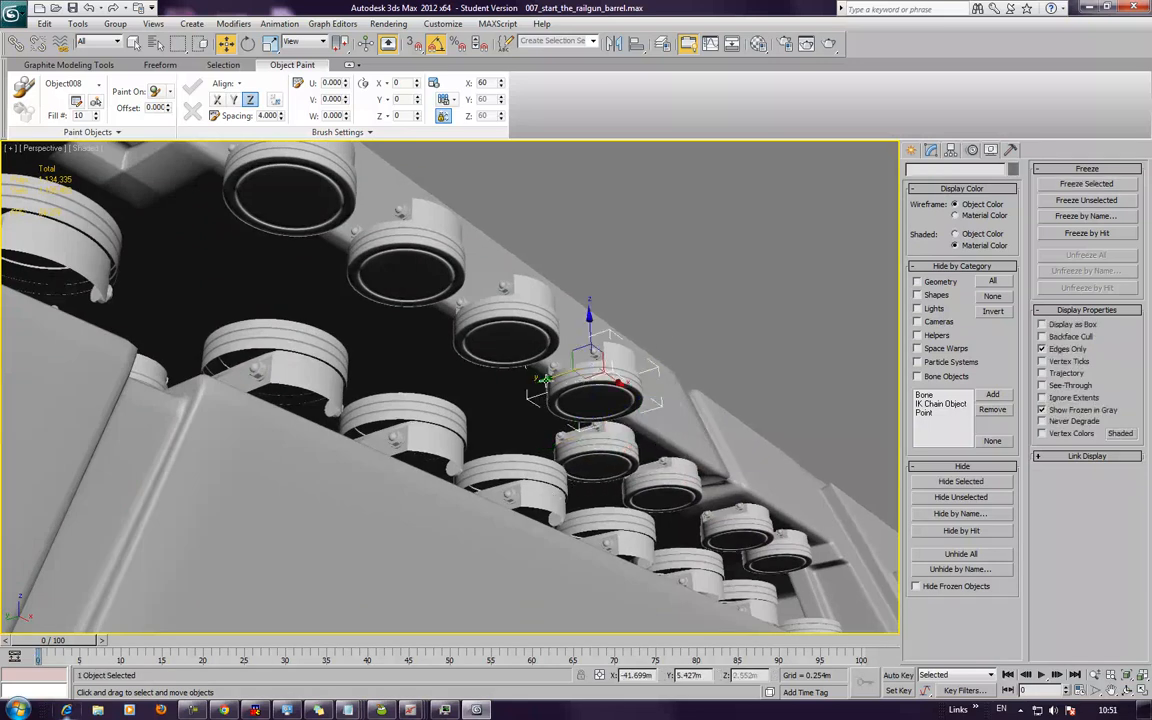
{"action": "left_click_drag", "start_coordinate": [546, 382], "coordinate": [474, 437]}
{"action": "middle_click_drag", "start_coordinate": [590, 420], "coordinate": [752, 526]}
{"action": "left_click", "coordinate": [601, 447]}
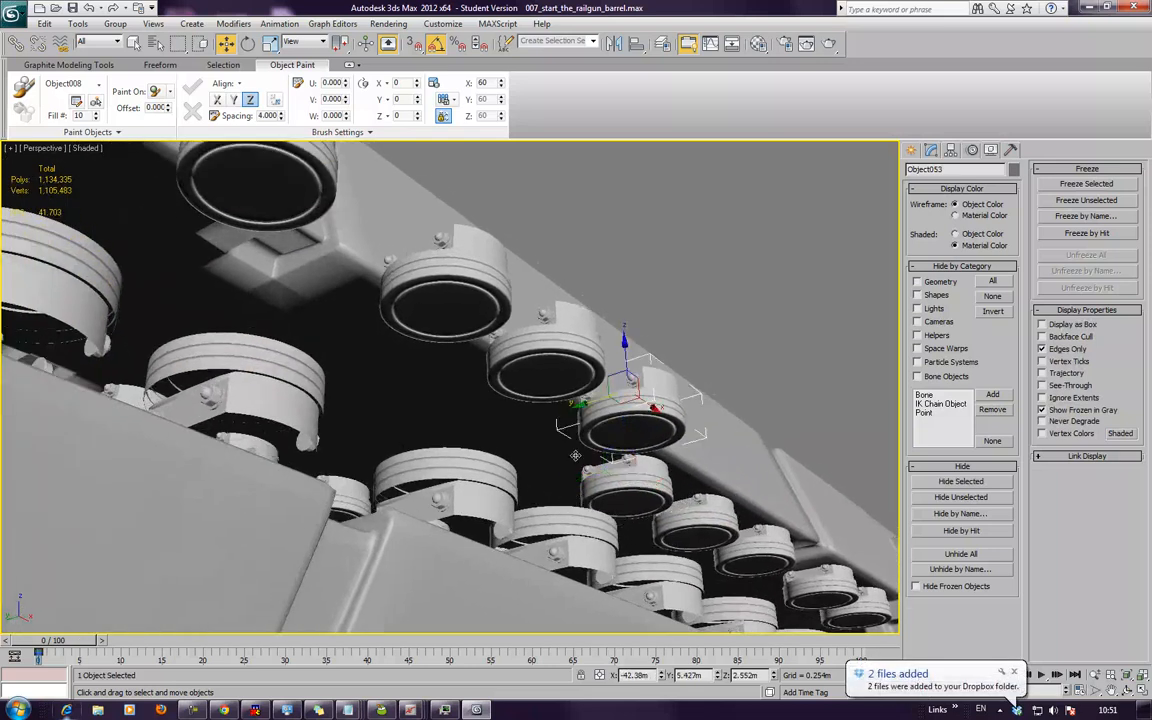
{"action": "left_click_drag", "start_coordinate": [580, 404], "coordinate": [482, 425]}
- Move the fifth and sixth opposite-side pistons on the upper rail's middle section inward along Y
{"action": "middle_click_drag", "start_coordinate": [585, 372], "coordinate": [692, 411]}
{"action": "left_click", "coordinate": [665, 395]}
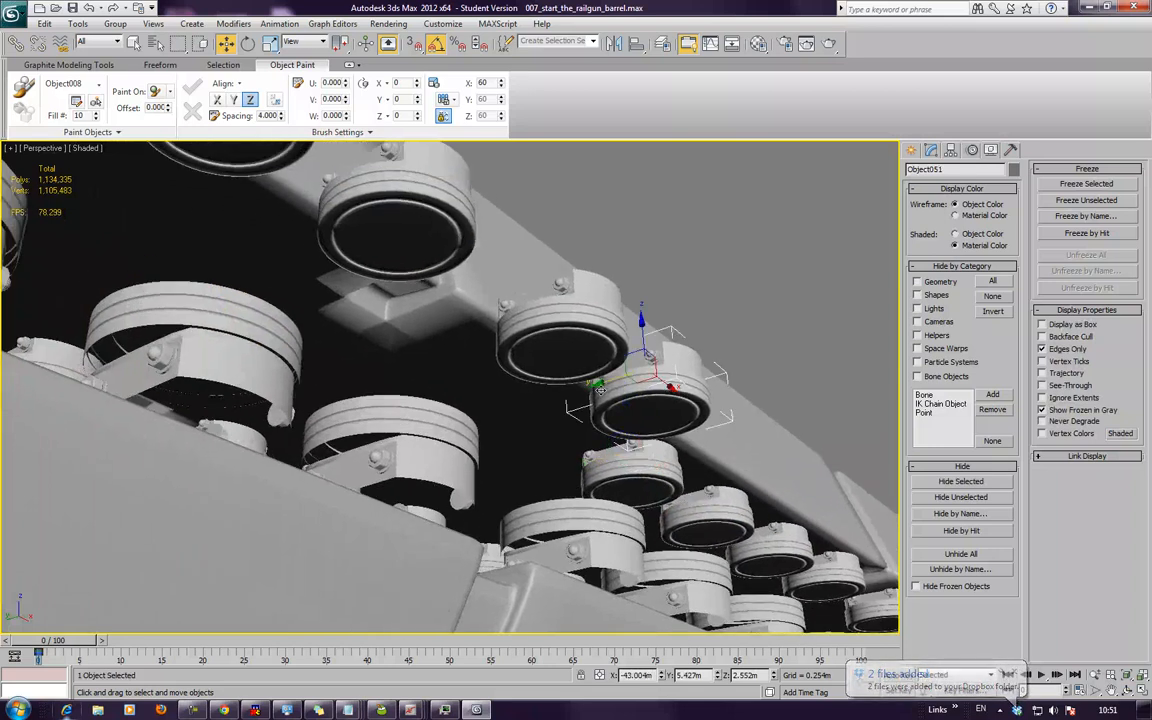
{"action": "left_click_drag", "start_coordinate": [602, 381], "coordinate": [505, 481]}
{"action": "middle_click_drag", "start_coordinate": [529, 411], "coordinate": [569, 438]}
{"action": "left_click", "coordinate": [588, 366]}
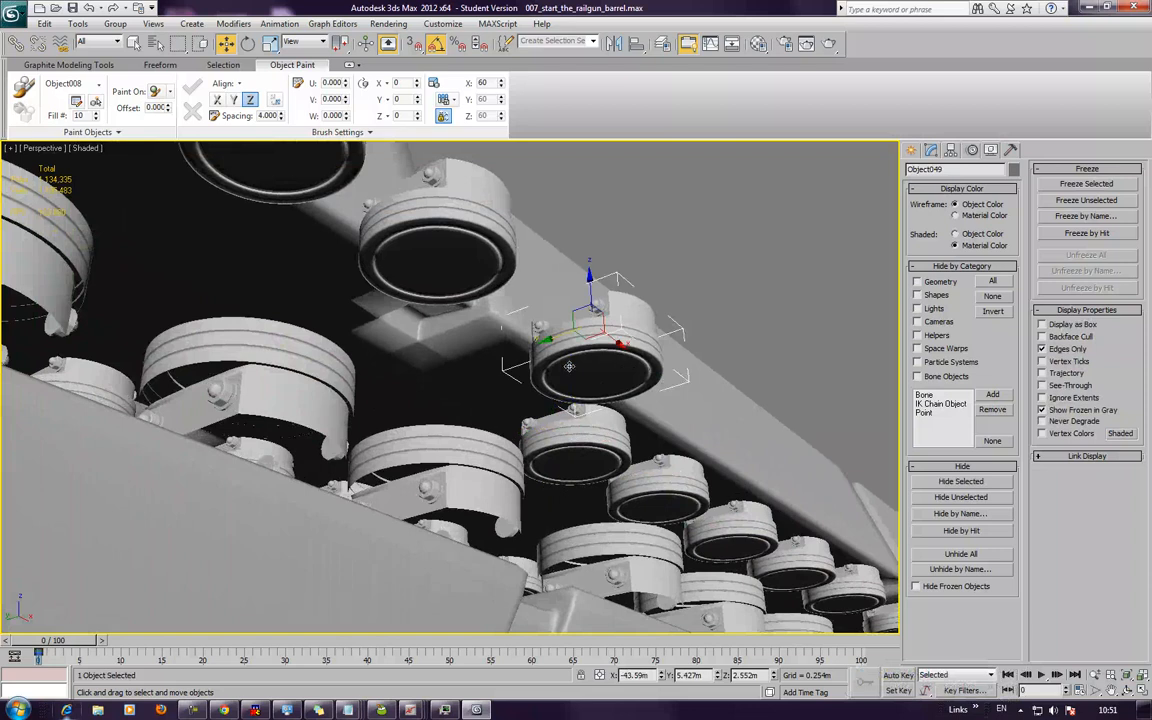
{"action": "left_click_drag", "start_coordinate": [552, 335], "coordinate": [455, 358]}
- Move the first two opposite-side pistons on the upper rail's front section inward along Y, the second to about Y 5.94 m
{"action": "middle_click_drag", "start_coordinate": [455, 358], "coordinate": [596, 434]}
{"action": "left_click", "coordinate": [580, 392]}
{"action": "left_click_drag", "start_coordinate": [554, 340], "coordinate": [420, 398]}
{"action": "middle_click_drag", "start_coordinate": [454, 342], "coordinate": [602, 418]}
{"action": "left_click", "coordinate": [619, 344]}
{"action": "left_click_drag", "start_coordinate": [556, 312], "coordinate": [418, 360]}
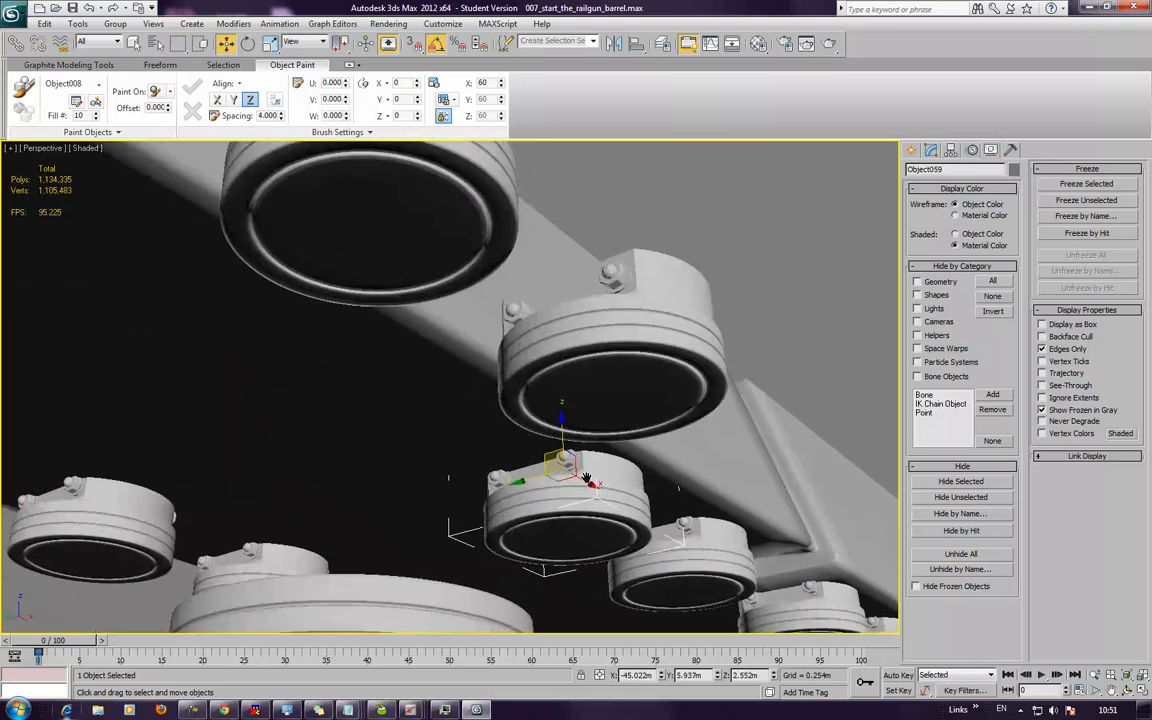
- Move the next three opposite-side pistons on the upper rail's front section inward, the last to about Y 6 m
{"action": "left_click_drag", "start_coordinate": [561, 320], "coordinate": [364, 394]}
{"action": "middle_click_drag", "start_coordinate": [361, 340], "coordinate": [456, 441]}
{"action": "scroll", "coordinate": [456, 441], "scroll_direction": "down", "scroll_amount": 4}
{"action": "left_click", "coordinate": [444, 365]}
{"action": "left_click_drag", "start_coordinate": [433, 349], "coordinate": [303, 388]}
{"action": "left_click", "coordinate": [388, 317]}
{"action": "left_click_drag", "start_coordinate": [342, 290], "coordinate": [311, 387]}
- Move two near-side pistons on the lower rail's middle section inward along Y, the second by about 0.17 m
{"action": "scroll", "coordinate": [357, 386], "scroll_direction": "down", "scroll_amount": 4}
{"action": "middle_click_drag", "start_coordinate": [367, 383], "coordinate": [783, 387], "text": "alt"}
{"action": "middle_click_drag", "start_coordinate": [603, 492], "coordinate": [614, 548]}
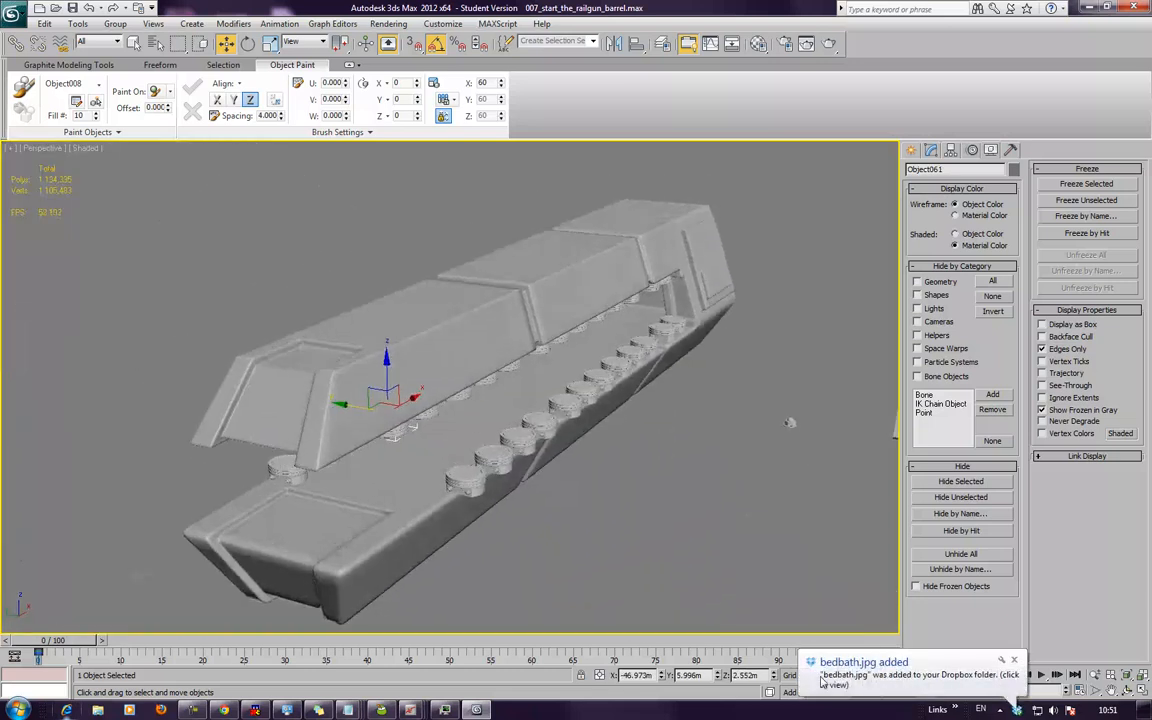
{"action": "left_click", "coordinate": [1015, 663]}
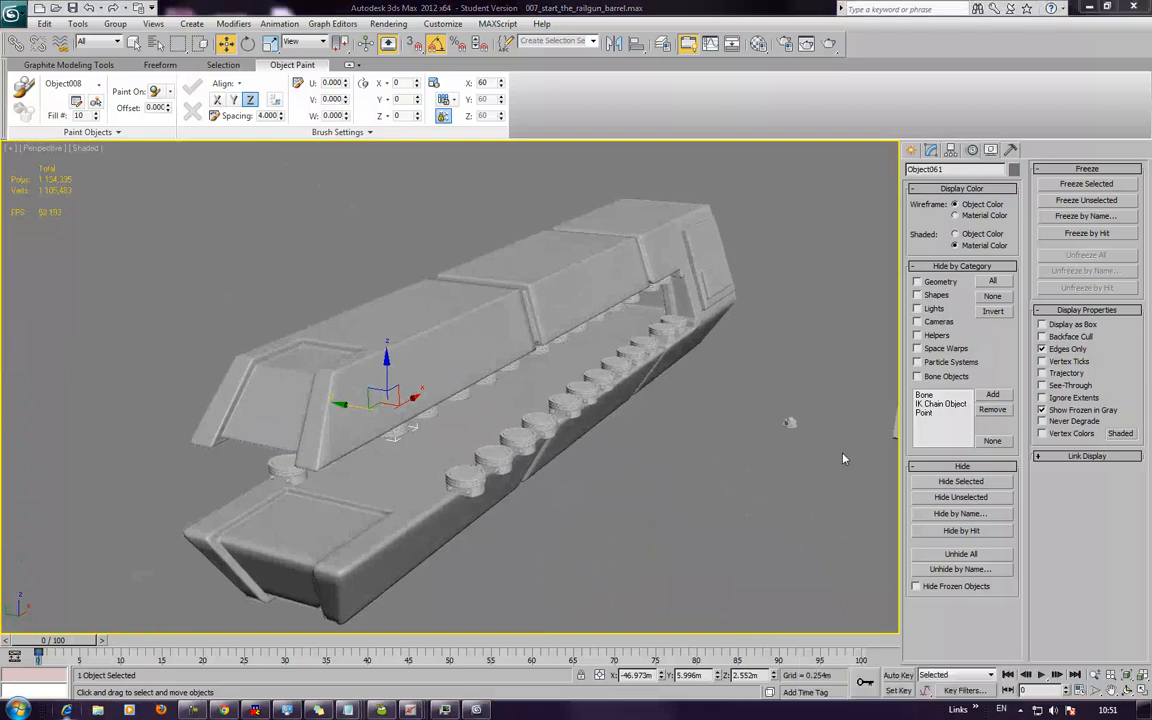
{"action": "scroll", "coordinate": [693, 510], "scroll_direction": "up", "scroll_amount": 5}
{"action": "middle_click_drag", "start_coordinate": [693, 510], "coordinate": [603, 435], "text": "alt"}
{"action": "left_click", "coordinate": [596, 444]}
{"action": "left_click_drag", "start_coordinate": [526, 505], "coordinate": [411, 540]}
{"action": "middle_click_drag", "start_coordinate": [599, 417], "coordinate": [651, 363]}
{"action": "mouse_move", "coordinate": [483, 502]}
{"action": "left_mouse_down"}
{"action": "mouse_move", "coordinate": [400, 512]}
{"action": "mouse_move", "coordinate": [430, 512]}
{"action": "mouse_move", "coordinate": [394, 552]}
{"action": "mouse_move", "coordinate": [339, 562]}
{"action": "left_mouse_up"}
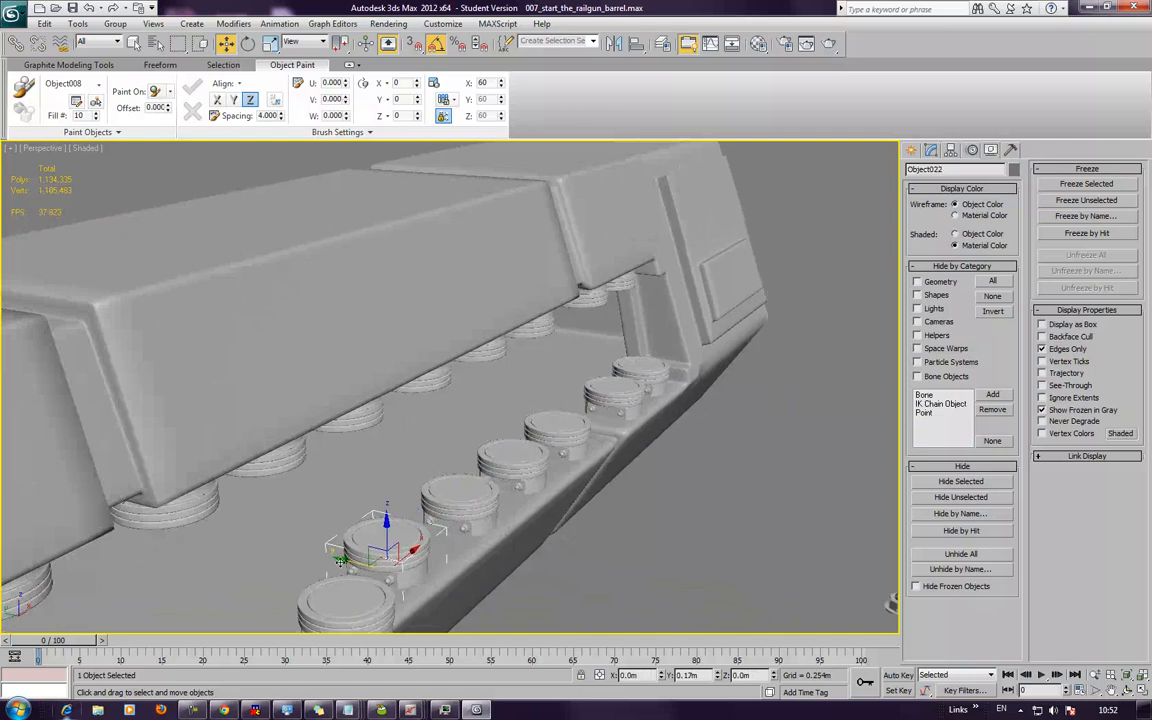
- Move the last two near-side pistons on the lower rail's middle section inward, the first to about Y 5.66 m
{"action": "middle_click_drag", "start_coordinate": [341, 571], "coordinate": [507, 429], "text": "alt"}
{"action": "left_click", "coordinate": [433, 490]}
{"action": "left_click_drag", "start_coordinate": [399, 488], "coordinate": [369, 493]}
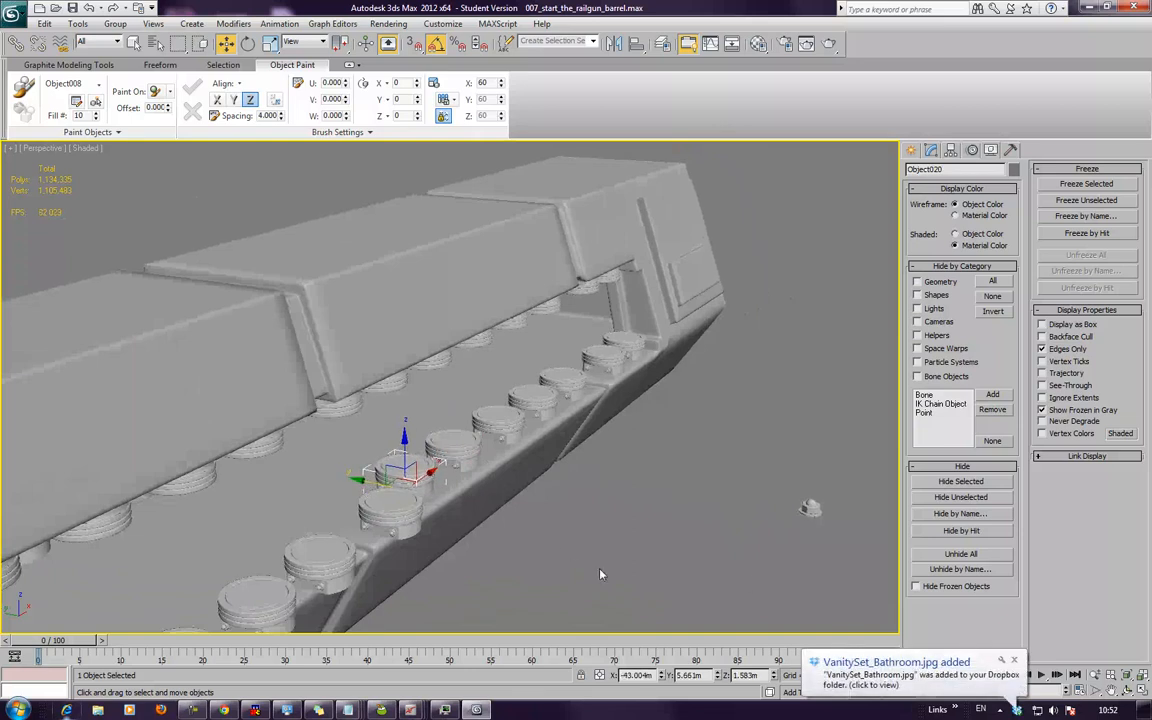
{"action": "left_click_drag", "start_coordinate": [405, 513], "coordinate": [324, 511]}
- Move the first two near-side pistons on the lower rail's front section inward along Y, the second by about 0.35 m
{"action": "left_click", "coordinate": [312, 554]}
{"action": "left_click_drag", "start_coordinate": [280, 565], "coordinate": [249, 569]}
{"action": "middle_click_drag", "start_coordinate": [338, 545], "coordinate": [477, 418]}
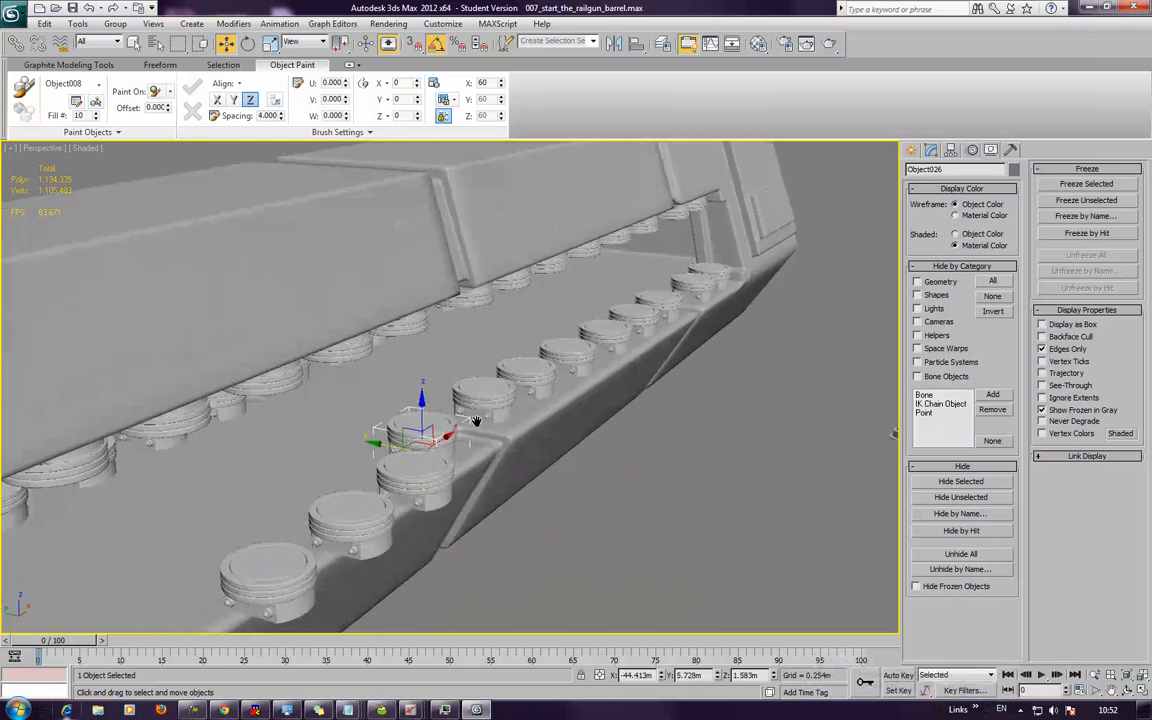
{"action": "scroll", "coordinate": [477, 418], "scroll_direction": "down", "scroll_amount": 2}
{"action": "left_click", "coordinate": [415, 459]}
{"action": "left_click_drag", "start_coordinate": [379, 455], "coordinate": [342, 462]}
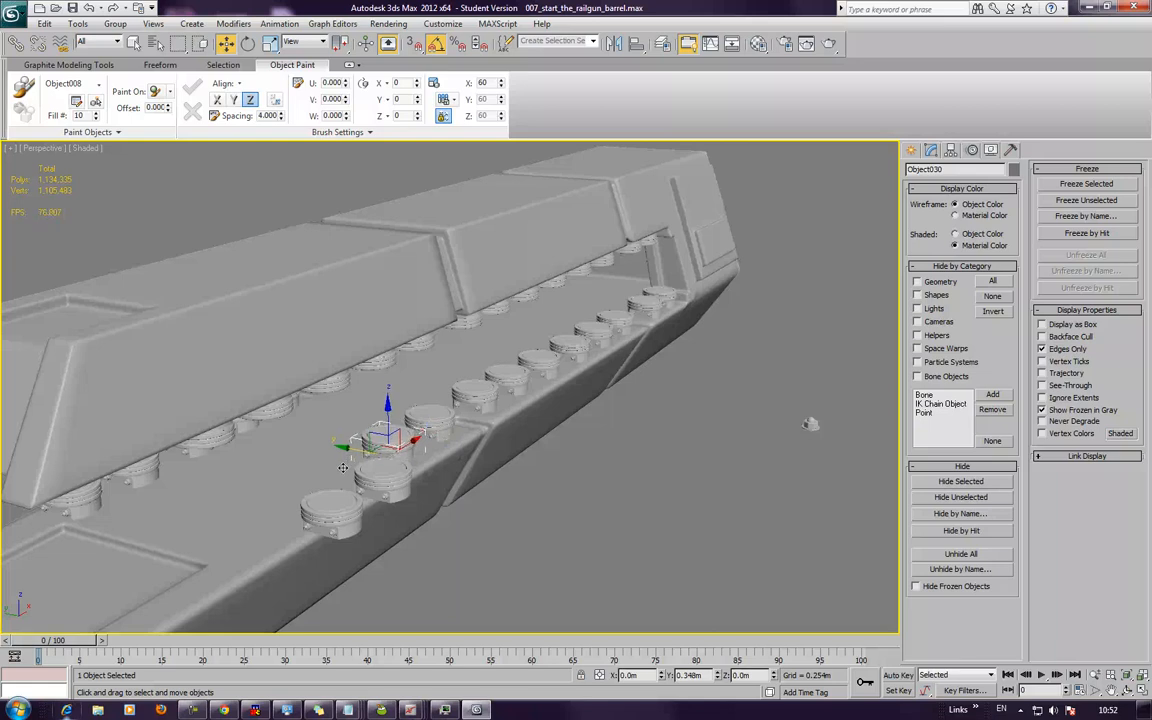
- Move the third and fourth near-side pistons on the lower rail's front section inward along Y
{"action": "left_click", "coordinate": [377, 481]}
{"action": "left_click_drag", "start_coordinate": [342, 482], "coordinate": [252, 513]}
{"action": "left_click", "coordinate": [315, 512]}
- Delete the two foremost far-side pistons on the lower rail and the two foremost pistons at the upper rail's tip
{"action": "left_click", "coordinate": [130, 479]}
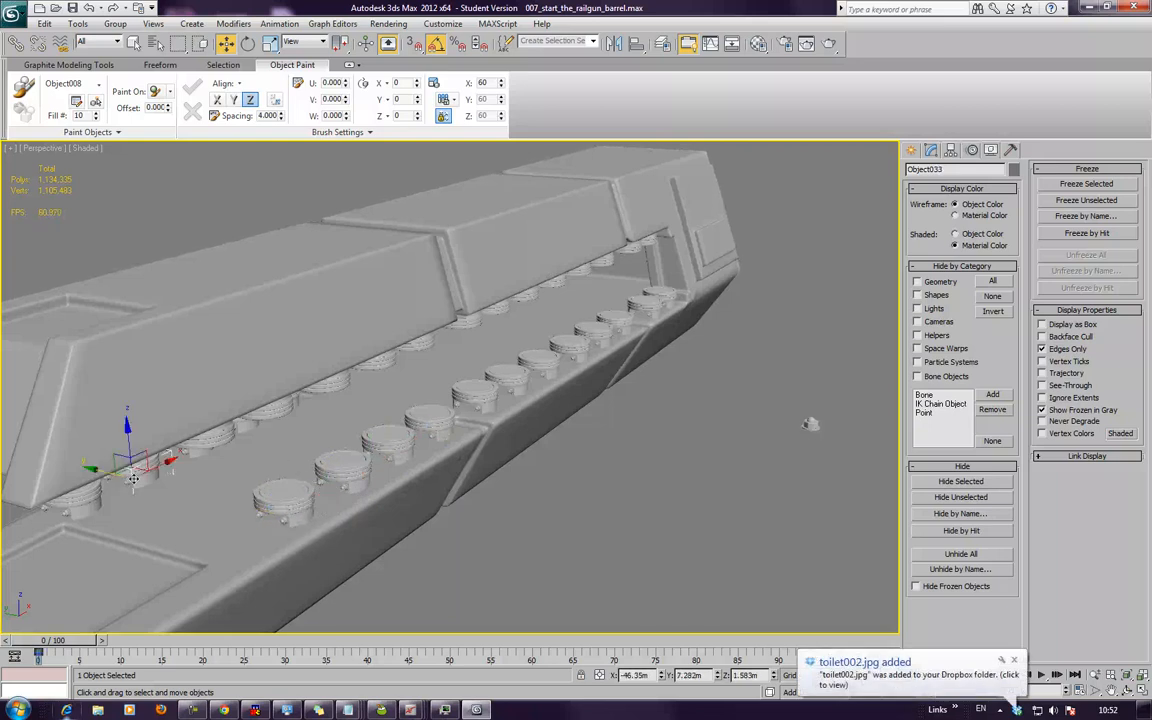
{"action": "key", "text": "Delete"}
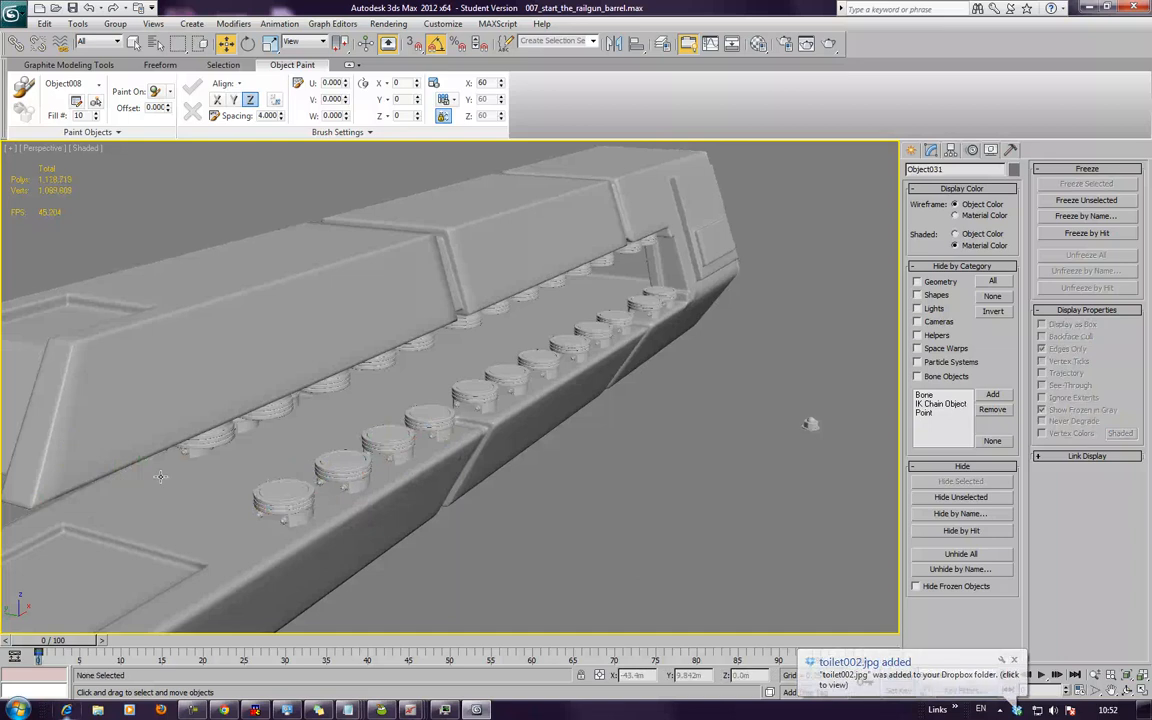
{"action": "middle_click_drag", "start_coordinate": [170, 478], "coordinate": [133, 445], "text": "alt"}
{"action": "left_click_drag", "start_coordinate": [208, 404], "coordinate": [208, 404]}
{"action": "key", "text": "Delete"}
{"action": "middle_click_drag", "start_coordinate": [265, 390], "coordinate": [573, 419], "text": "alt"}
{"action": "scroll", "coordinate": [345, 414], "scroll_direction": "down", "scroll_amount": 5}
{"action": "key", "text": "ctrl+z"}
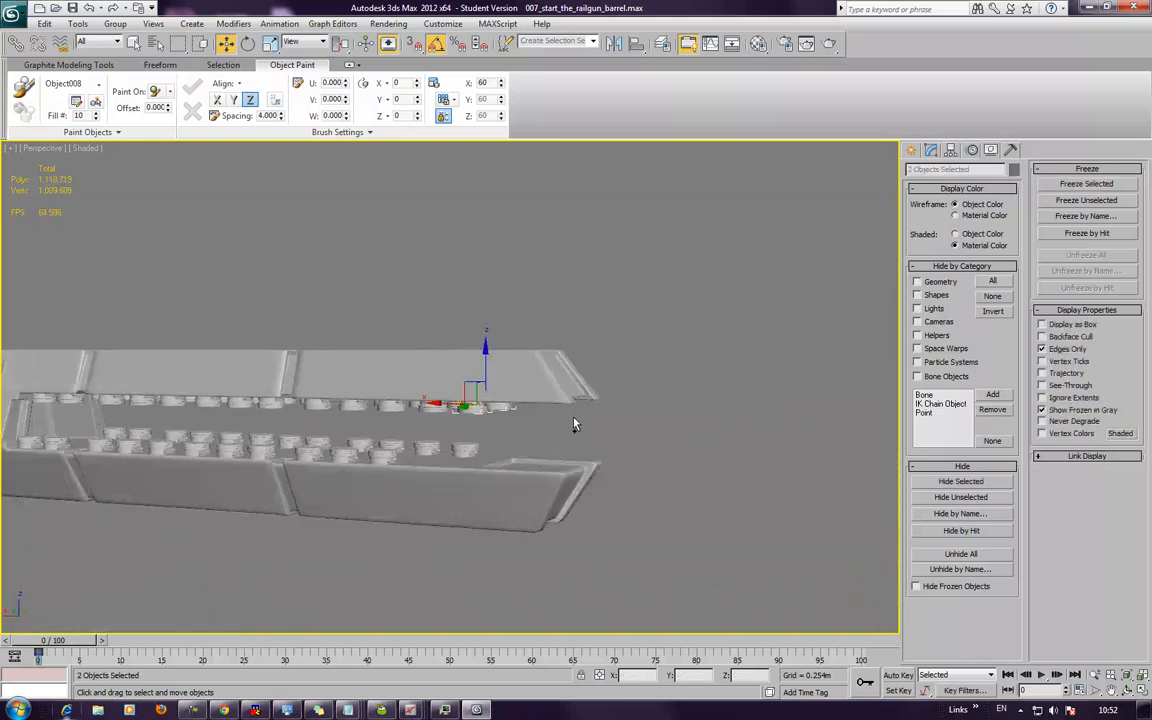
{"action": "left_click", "coordinate": [539, 411]}
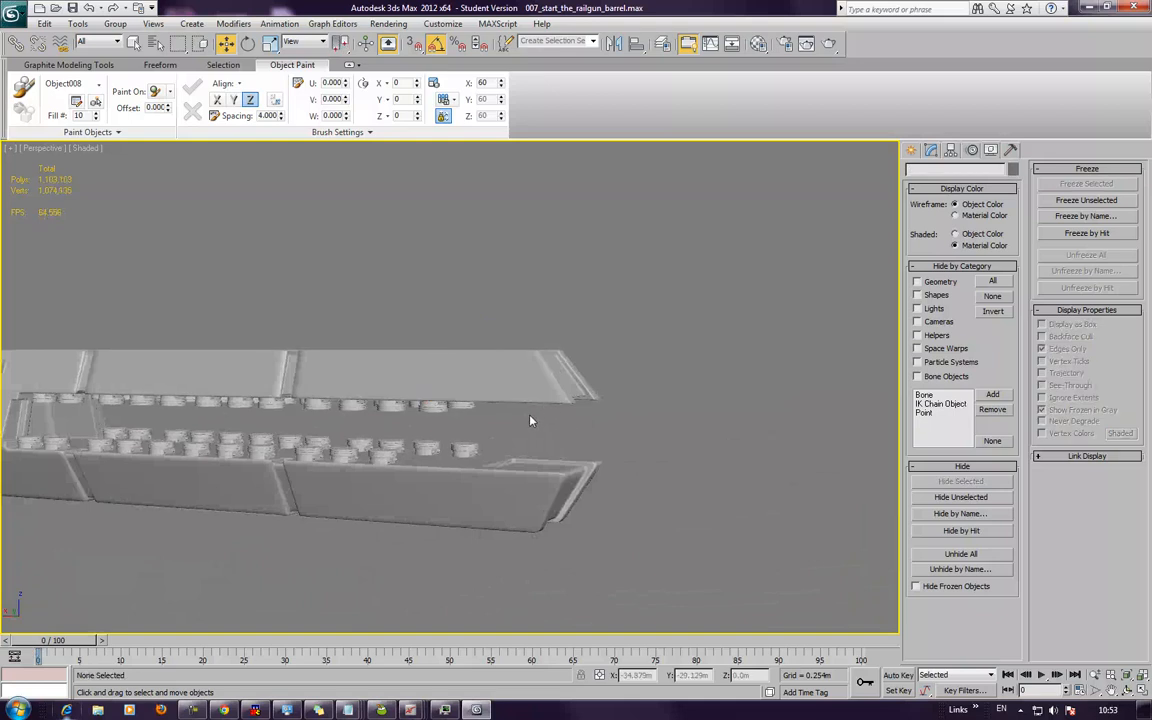
- Clone the foremost piston on the lower rail across to the opposite row along Y as a single copy
{"action": "middle_click_drag", "start_coordinate": [518, 426], "coordinate": [449, 486]}
{"action": "left_click", "coordinate": [467, 465]}
{"action": "mouse_move", "coordinate": [430, 491]}
{"action": "left_mouse_down", "text": "shift"}
{"action": "mouse_move", "coordinate": [392, 512]}
{"action": "mouse_move", "coordinate": [382, 544]}
{"action": "left_mouse_up", "text": "shift"}
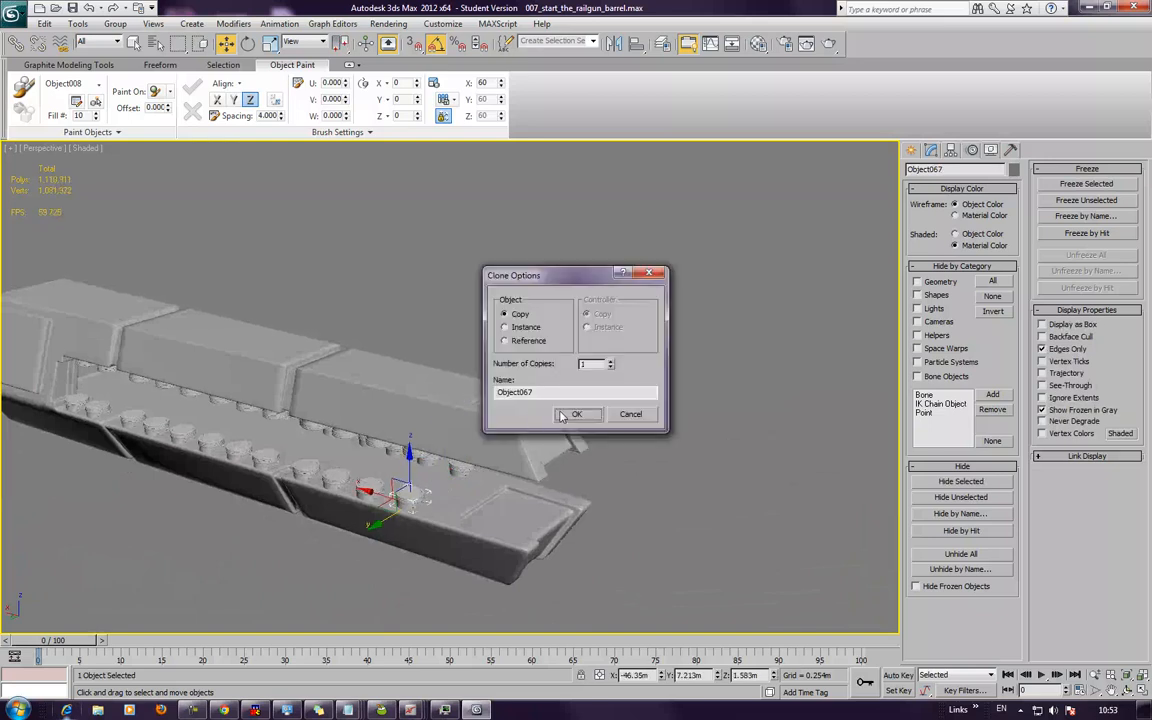
{"action": "left_click", "coordinate": [578, 413]}
{"action": "left_click", "coordinate": [611, 367]}
- Shift the cloned piston by about 0.06 m along Y on the lower rail and clear the selection
{"action": "left_click", "coordinate": [407, 503]}
{"action": "middle_click_drag", "start_coordinate": [407, 503], "coordinate": [387, 540], "text": "alt"}
{"action": "left_click_drag", "start_coordinate": [379, 531], "coordinate": [379, 534], "text": "shift"}
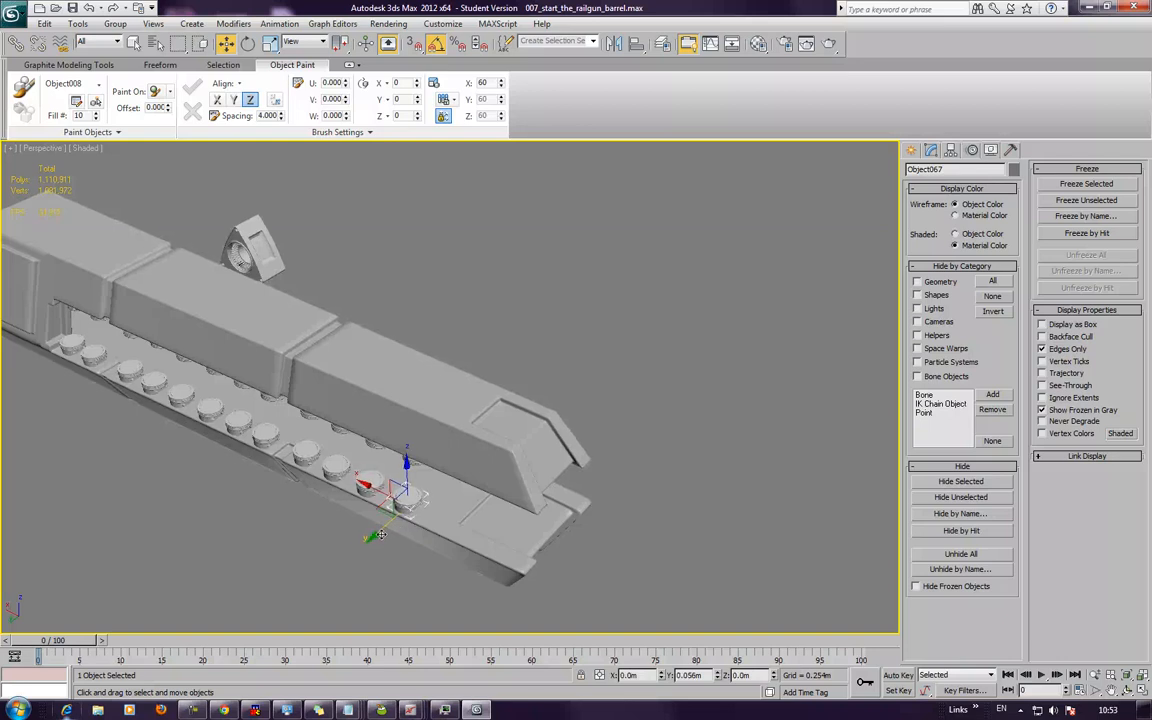
{"action": "left_click", "coordinate": [716, 318]}
{"action": "middle_click_drag", "start_coordinate": [680, 319], "coordinate": [547, 304], "text": "alt"}
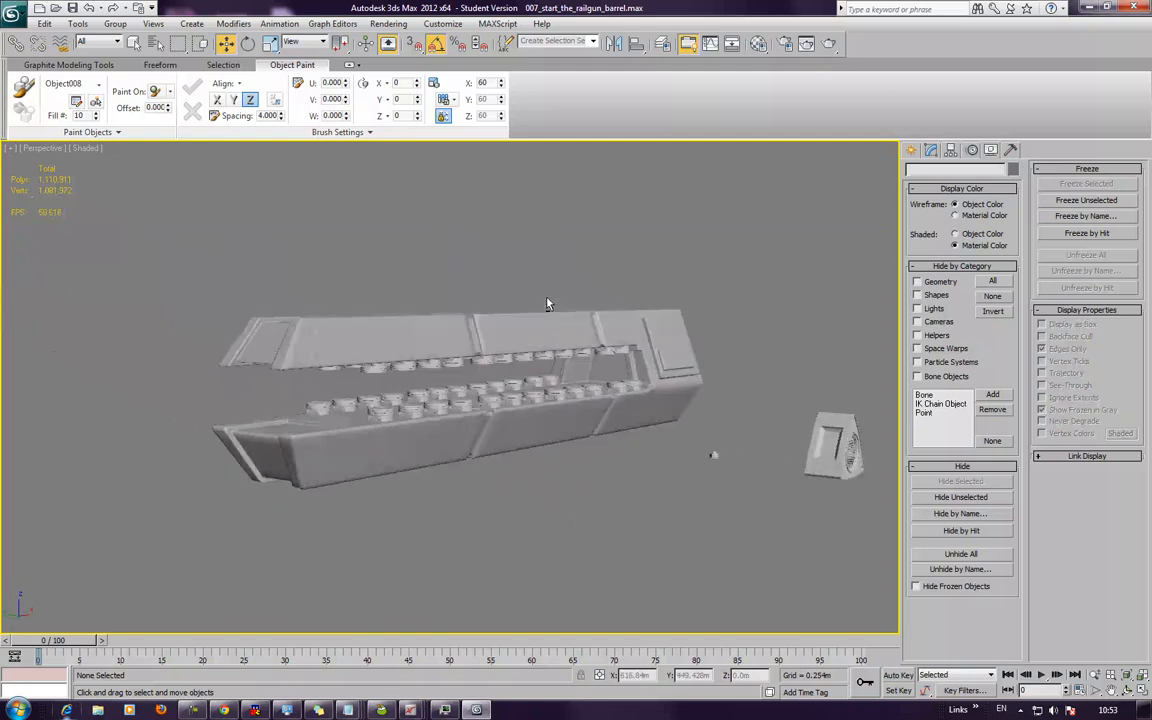